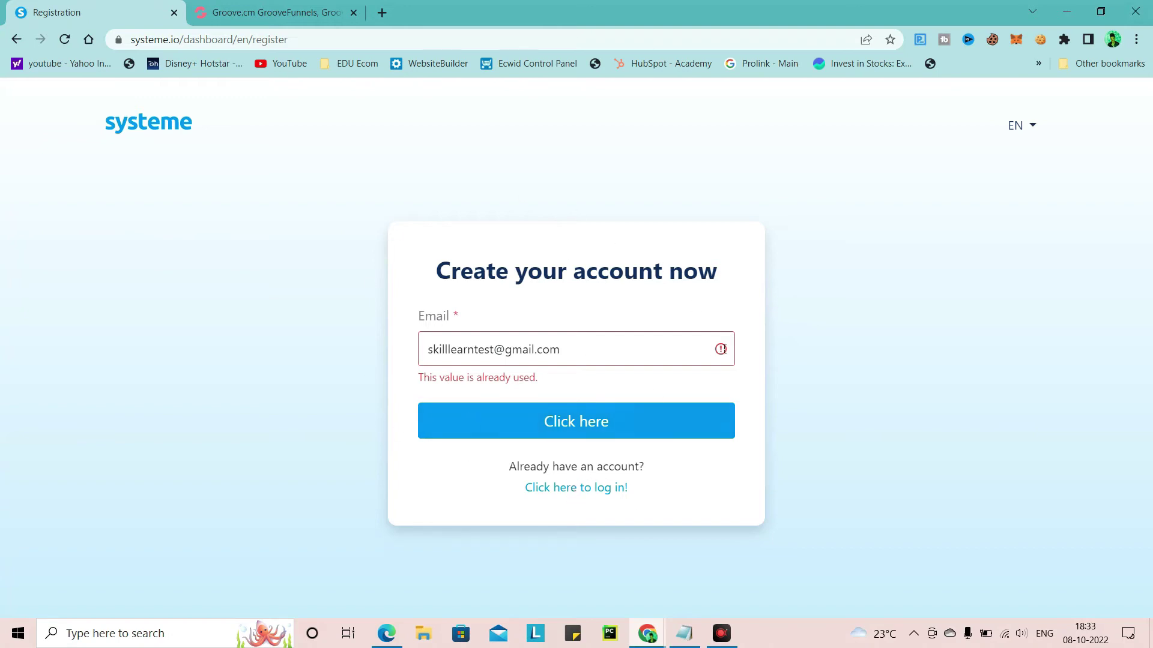
# Log in to systeme.io with the saved Chrome login and the account password
pyautogui.click(551, 489)
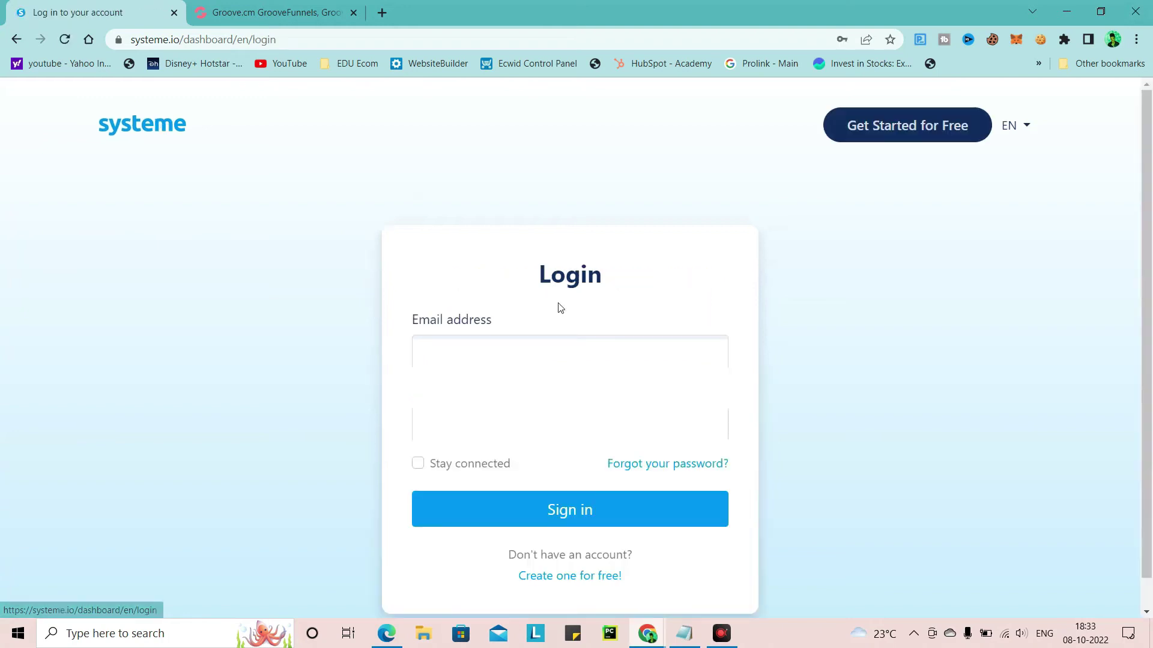
pyautogui.hotkey('ctrl', 'a')
pyautogui.click(570, 353)
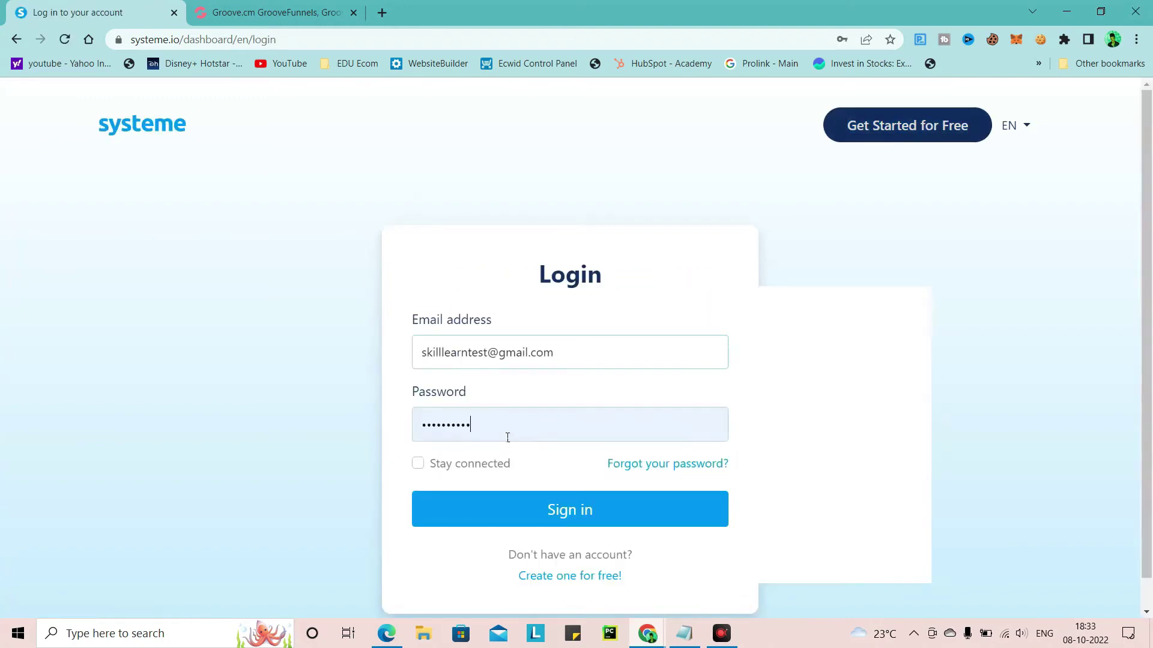
pyautogui.doubleClick(419, 431)
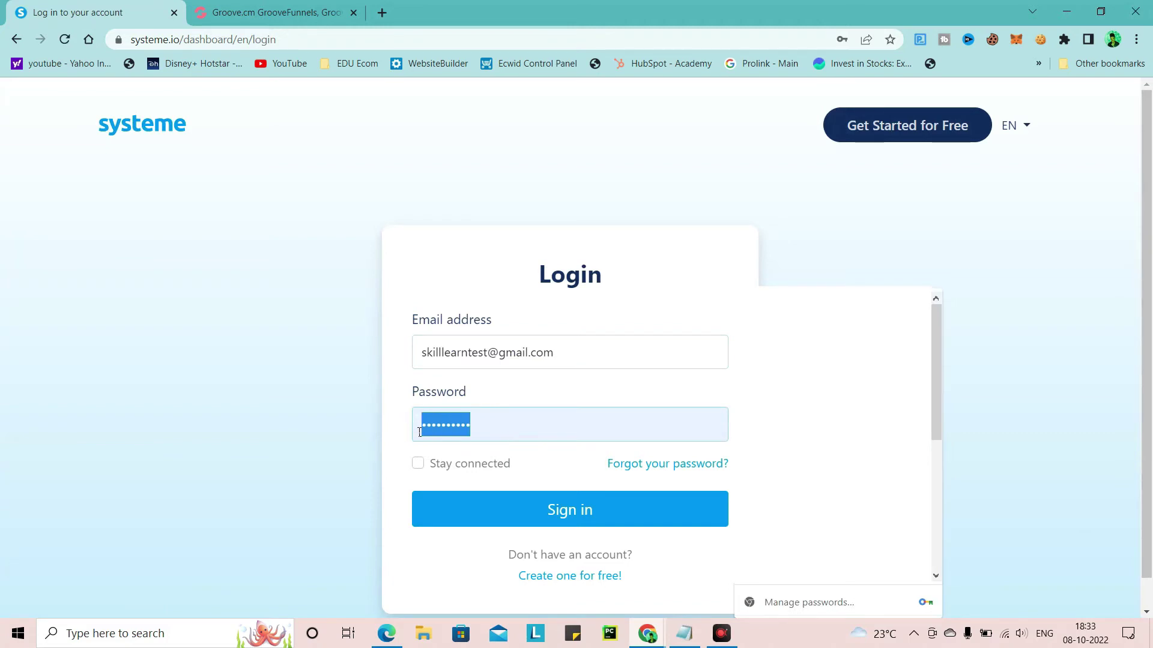
pyautogui.write('••••')
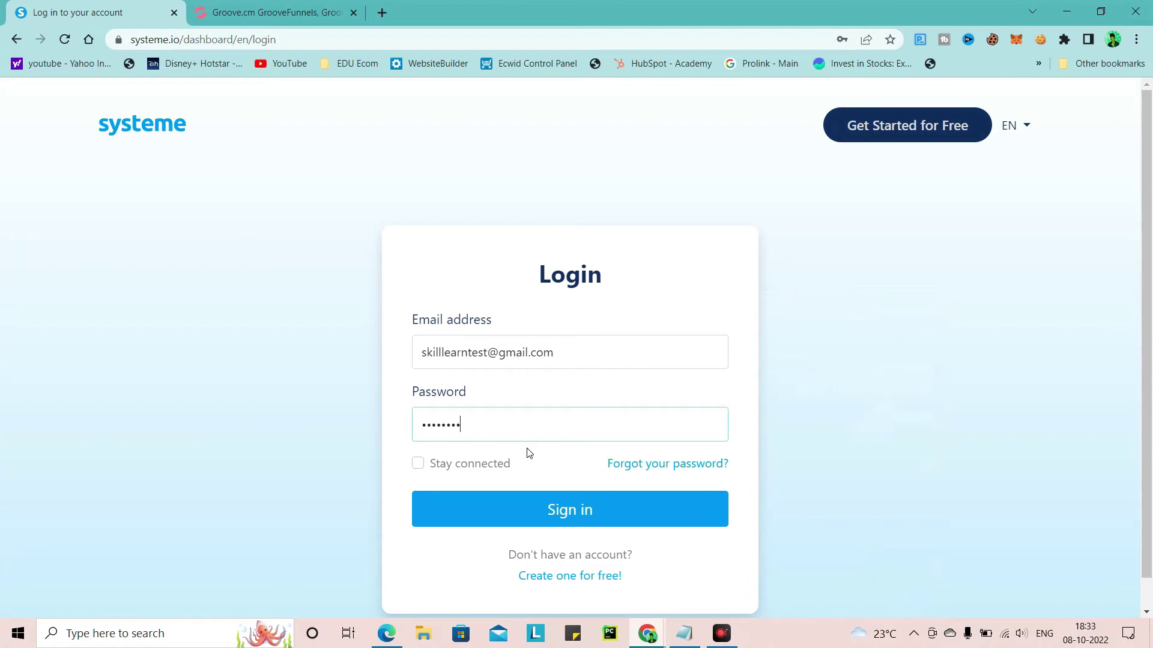
pyautogui.click(581, 510)
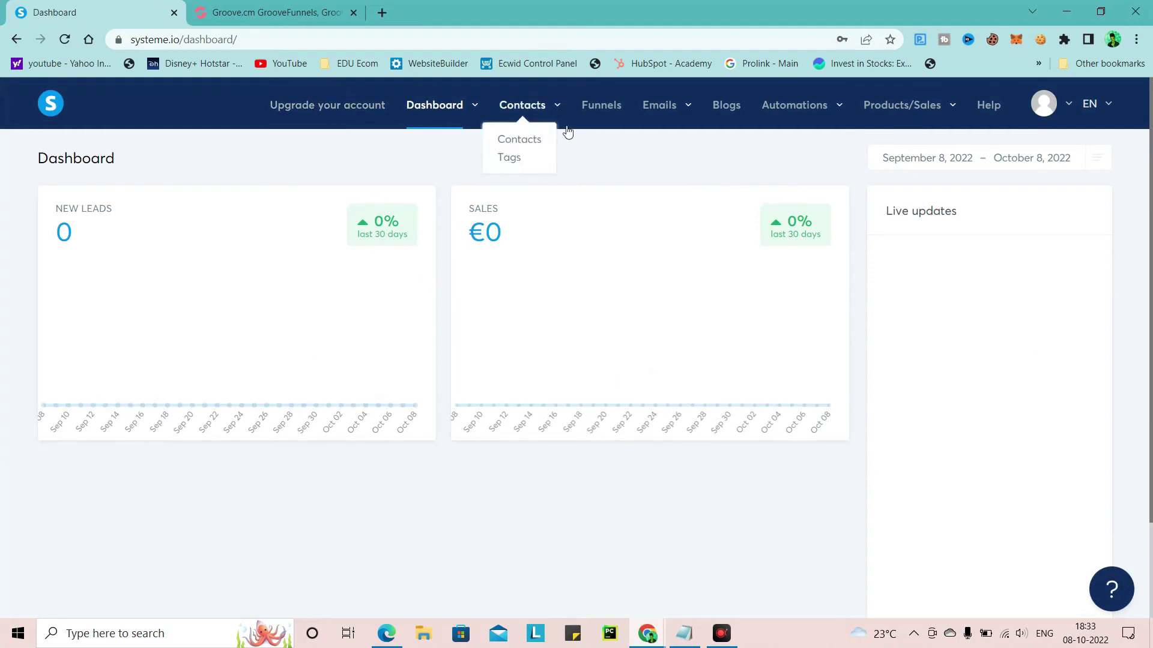
# Go to the Funnels page from the top navigation bar
pyautogui.moveTo(553, 106)
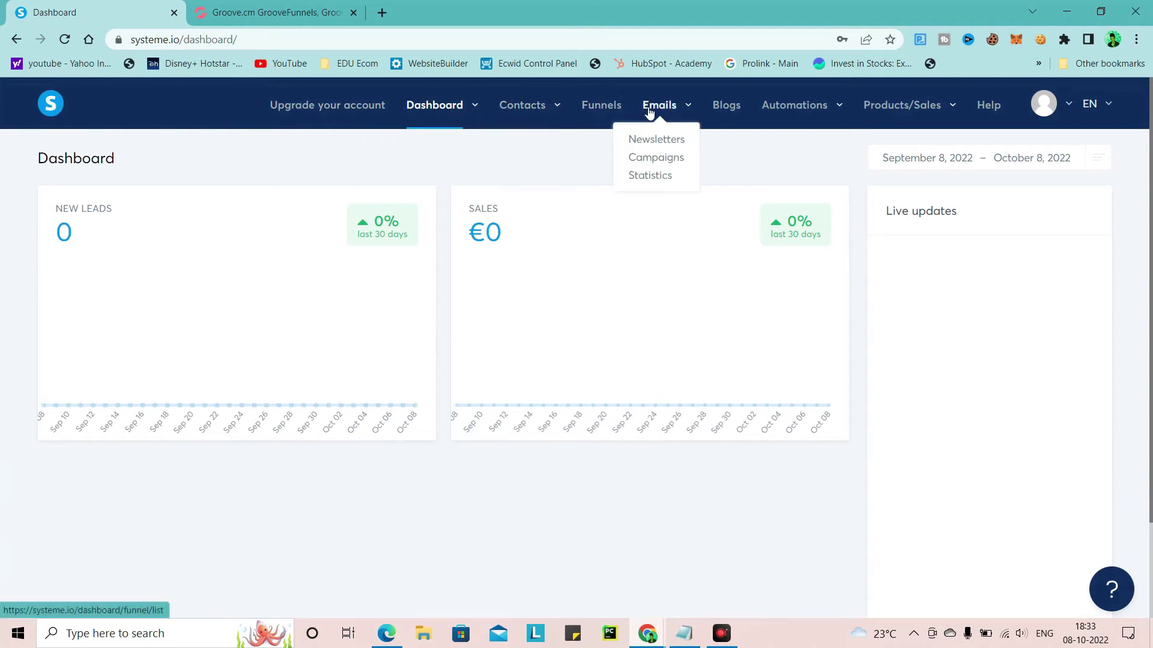
pyautogui.moveTo(758, 111)
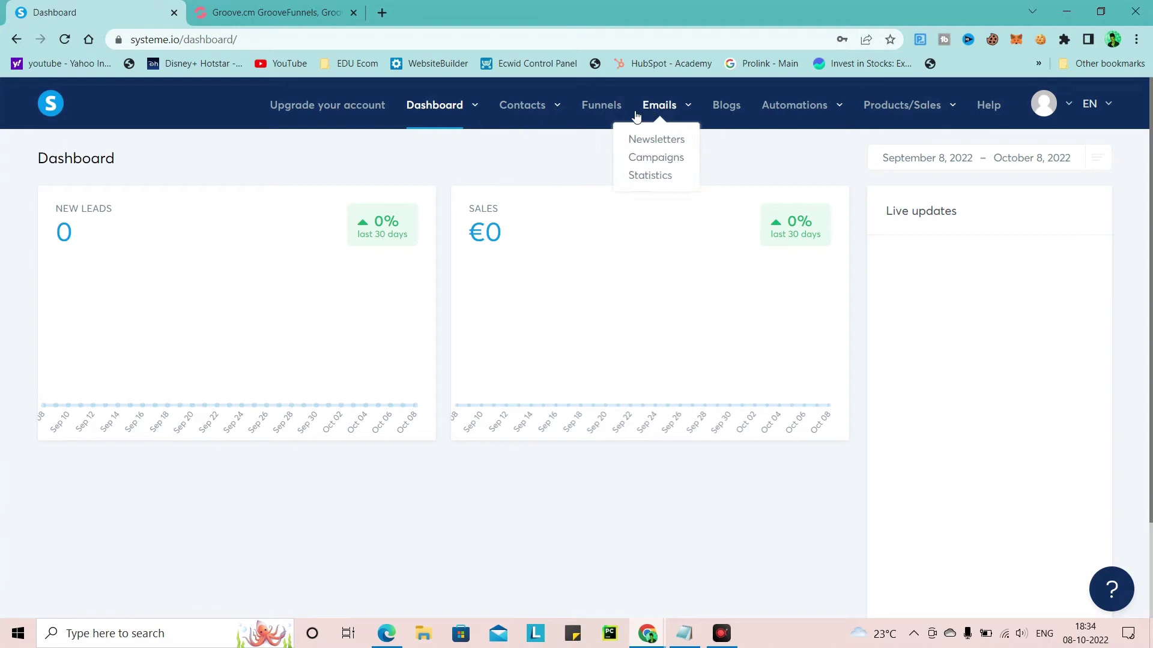
pyautogui.click(609, 106)
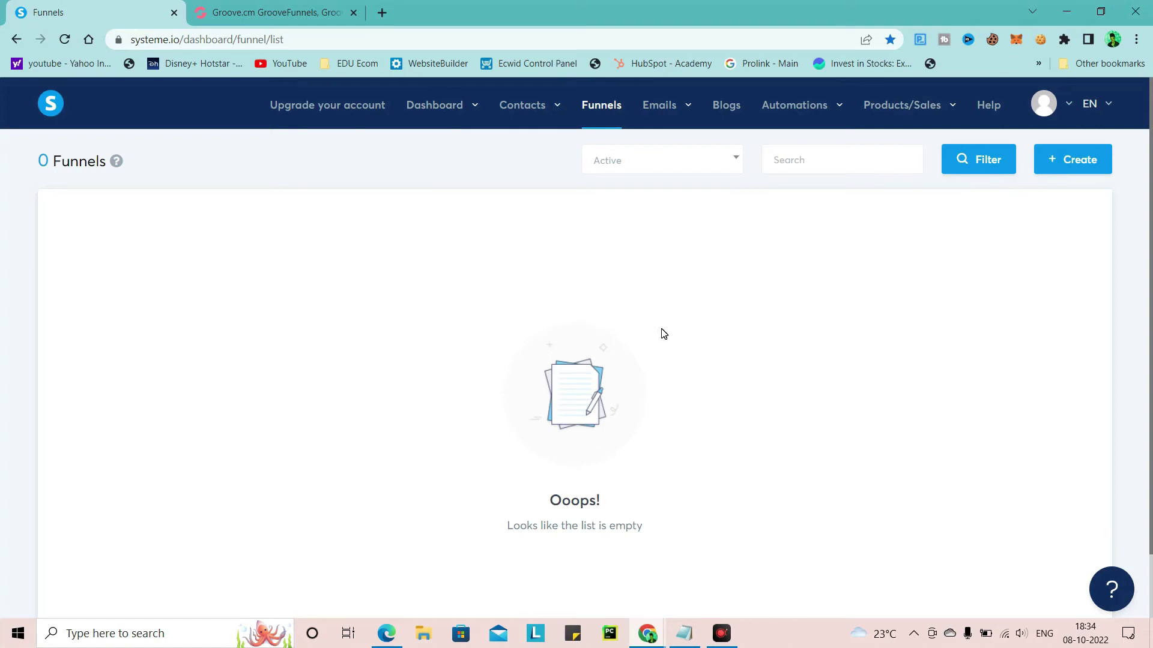
# Look through the Do We Know It!! ebook PDF in Edge, back to its cover, then return to systeme.io
pyautogui.click(391, 632)
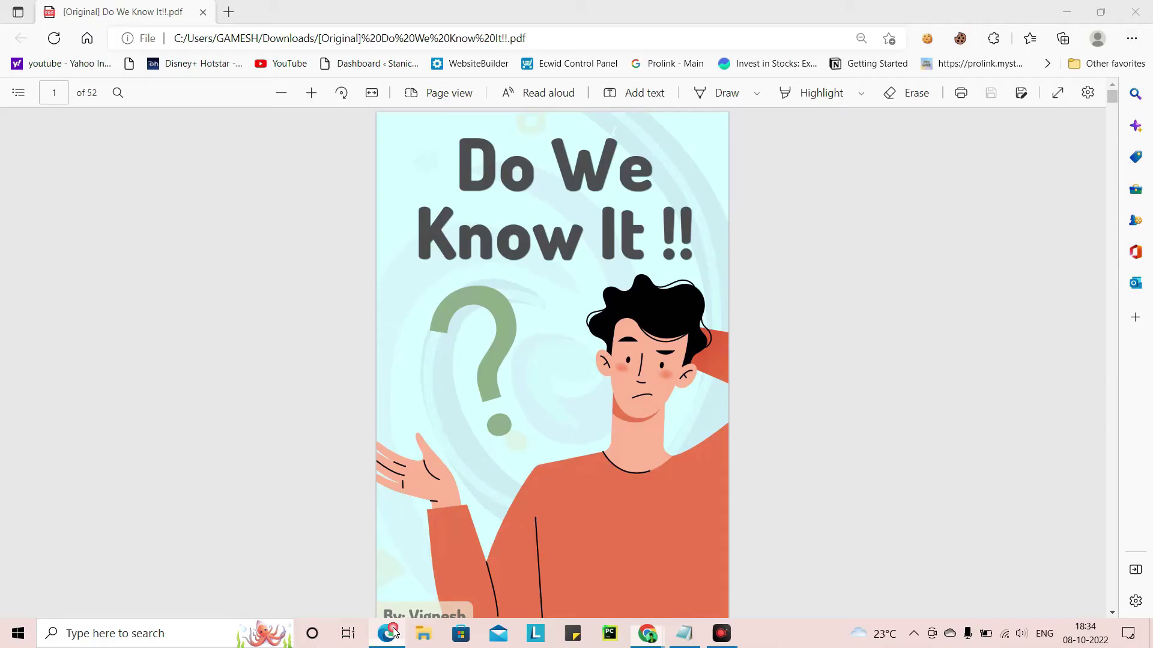
pyautogui.scroll(-1, 561, 310)
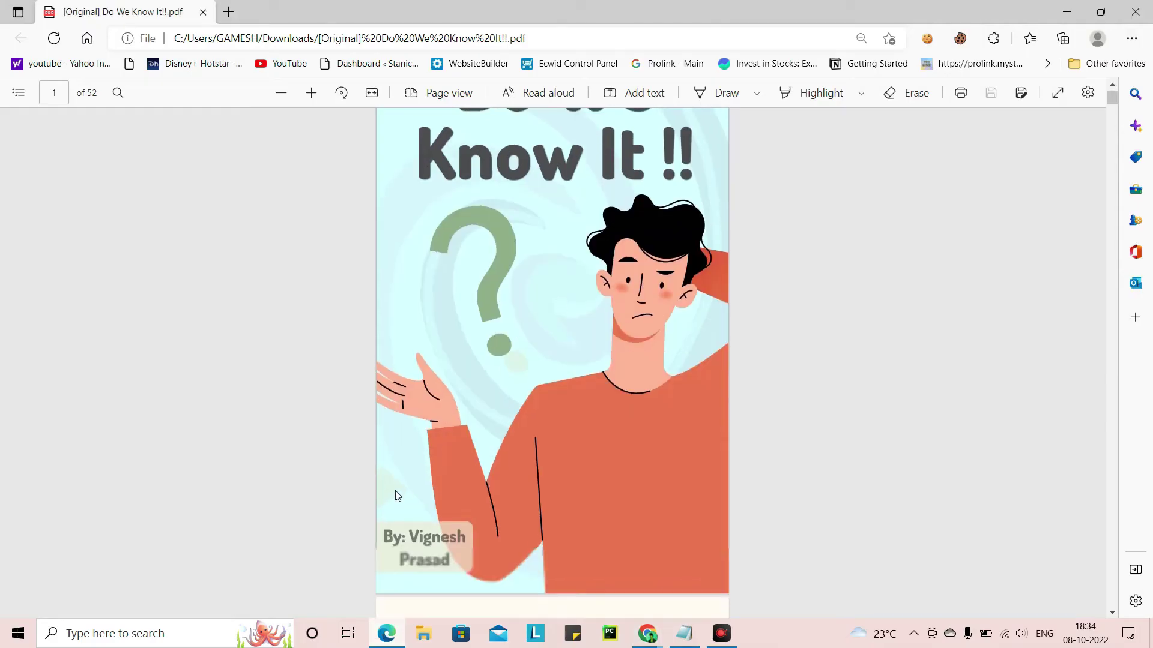
pyautogui.scroll(1, 463, 328)
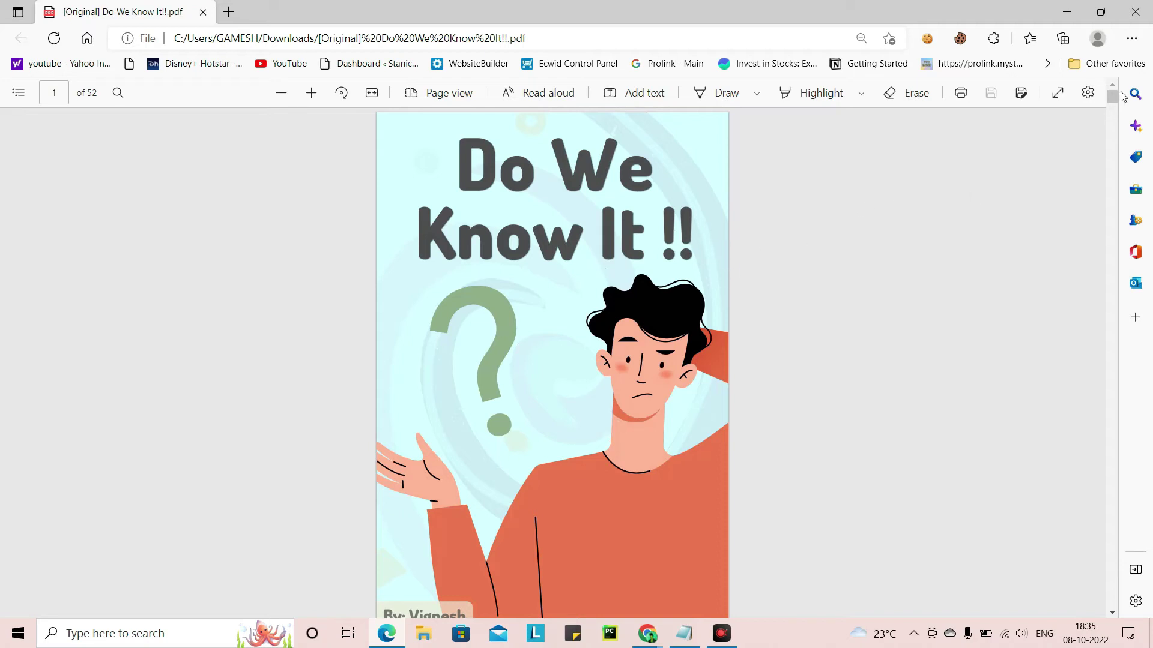
pyautogui.moveTo(1113, 96); pyautogui.dragTo(1113, 110)
pyautogui.moveTo(1113, 107); pyautogui.dragTo(1113, 96)
pyautogui.moveTo(1112, 98); pyautogui.dragTo(1112, 98)
pyautogui.click(705, 212)
pyautogui.moveTo(649, 631)
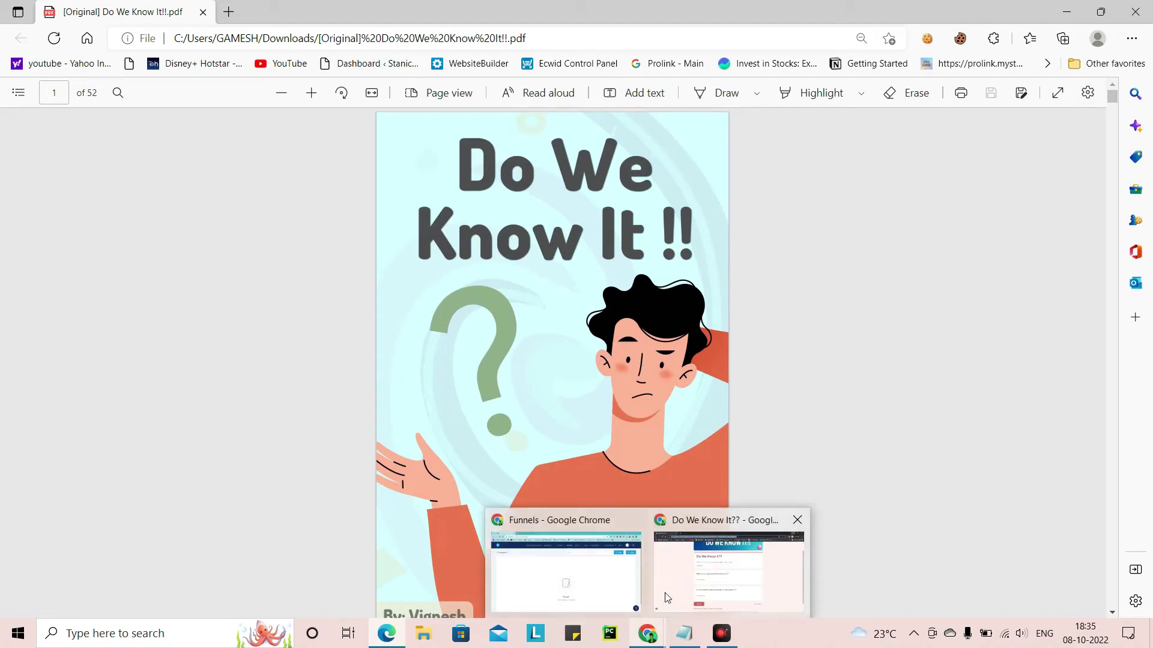
pyautogui.click(593, 592)
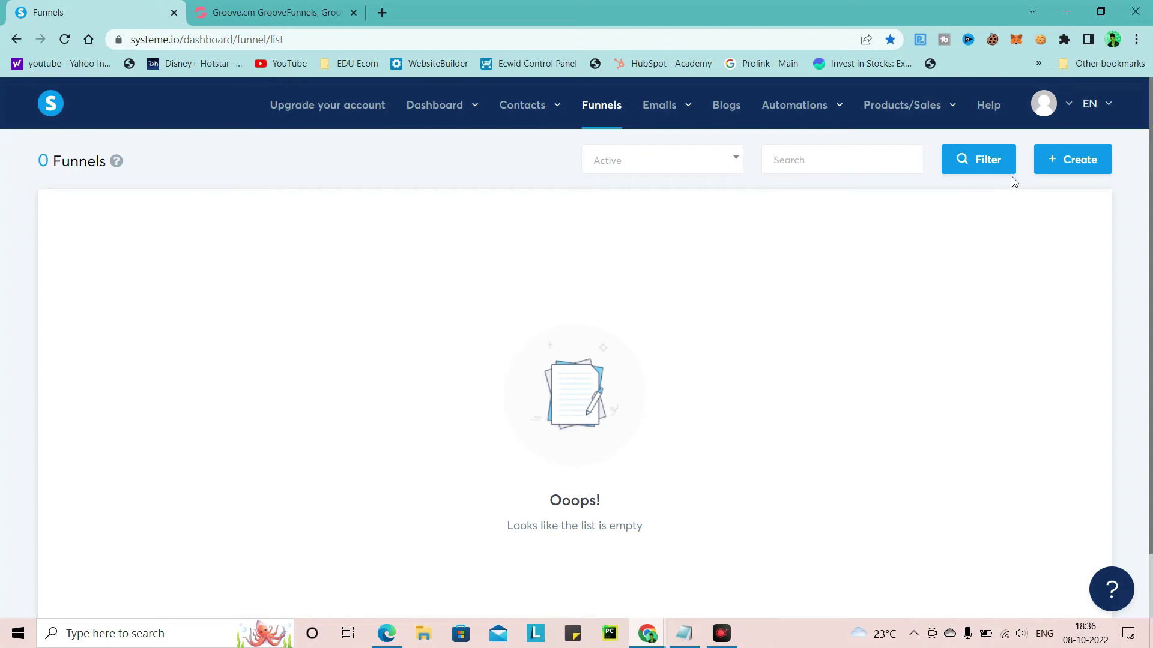
# Start a new funnel named 'Do We Know It!!', checking the book title in the PDF
pyautogui.click(1062, 161)
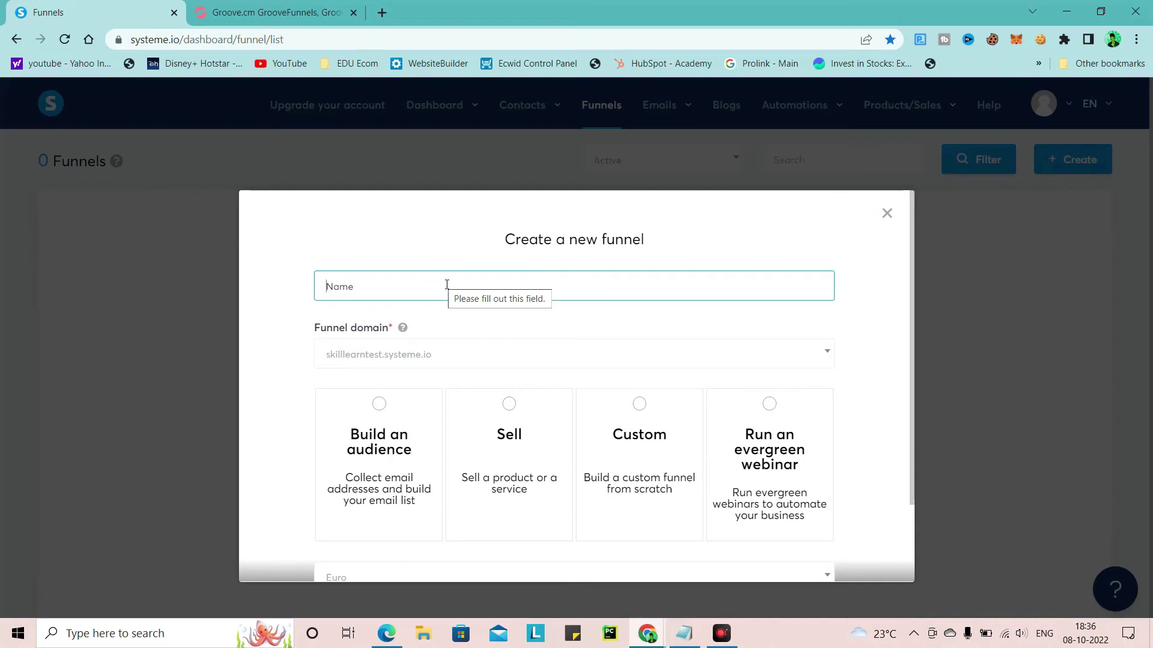
pyautogui.write('Book Funnel')
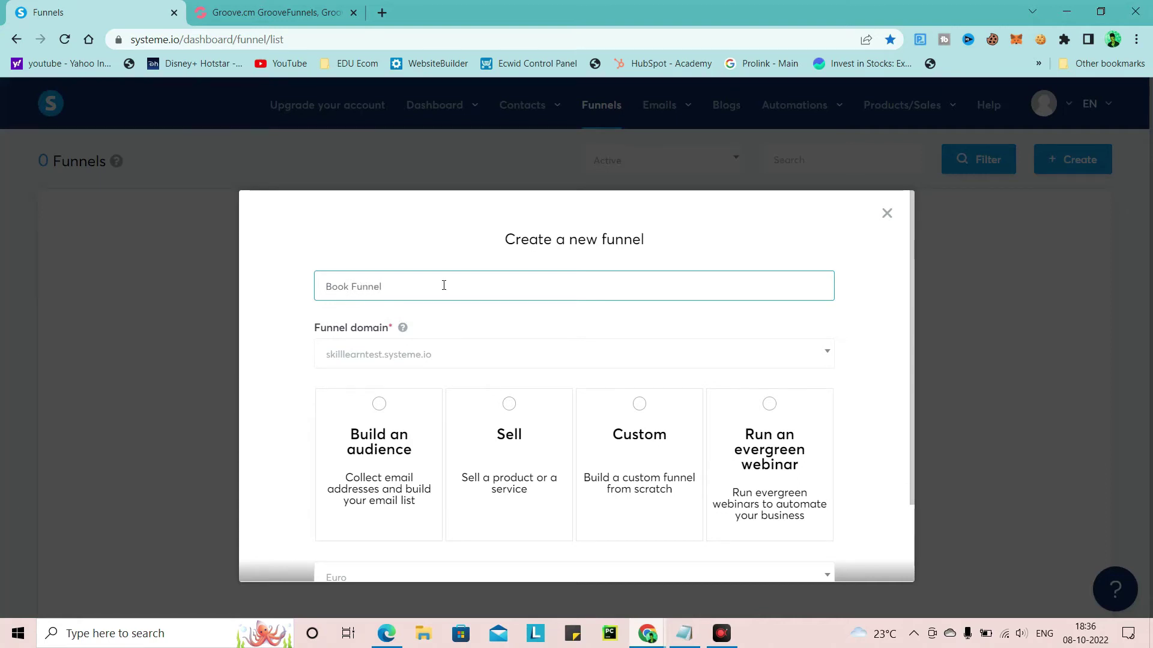
pyautogui.press('BackSpace')
pyautogui.press('BackSpace')
pyautogui.press('BackSpace')
pyautogui.press('BackSpace')
pyautogui.write('Do')
pyautogui.click(386, 633)
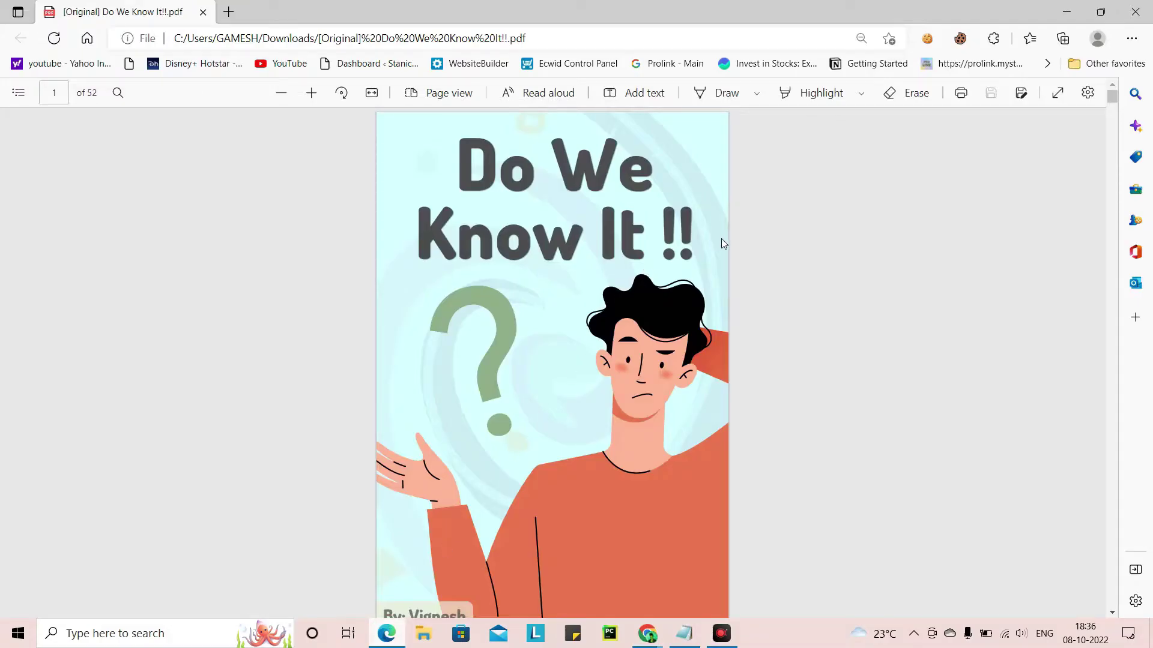
pyautogui.click(1066, 11)
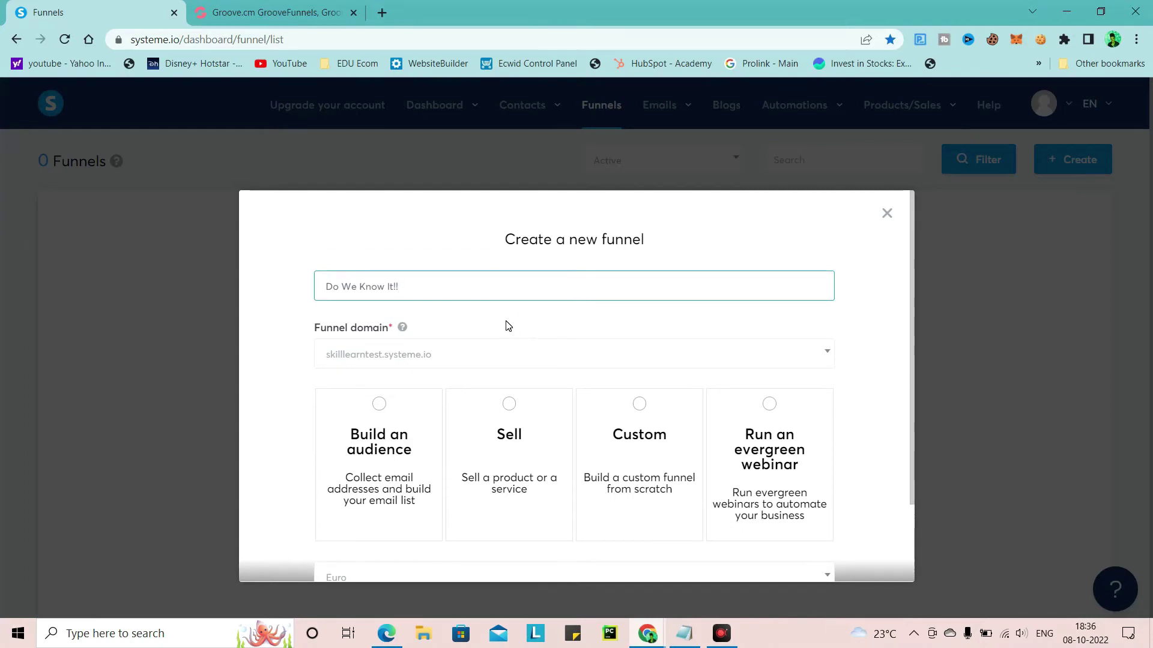
# Set the funnel type to Build an audience with Indian rupee currency and create it
pyautogui.scroll(-2, 507, 326)
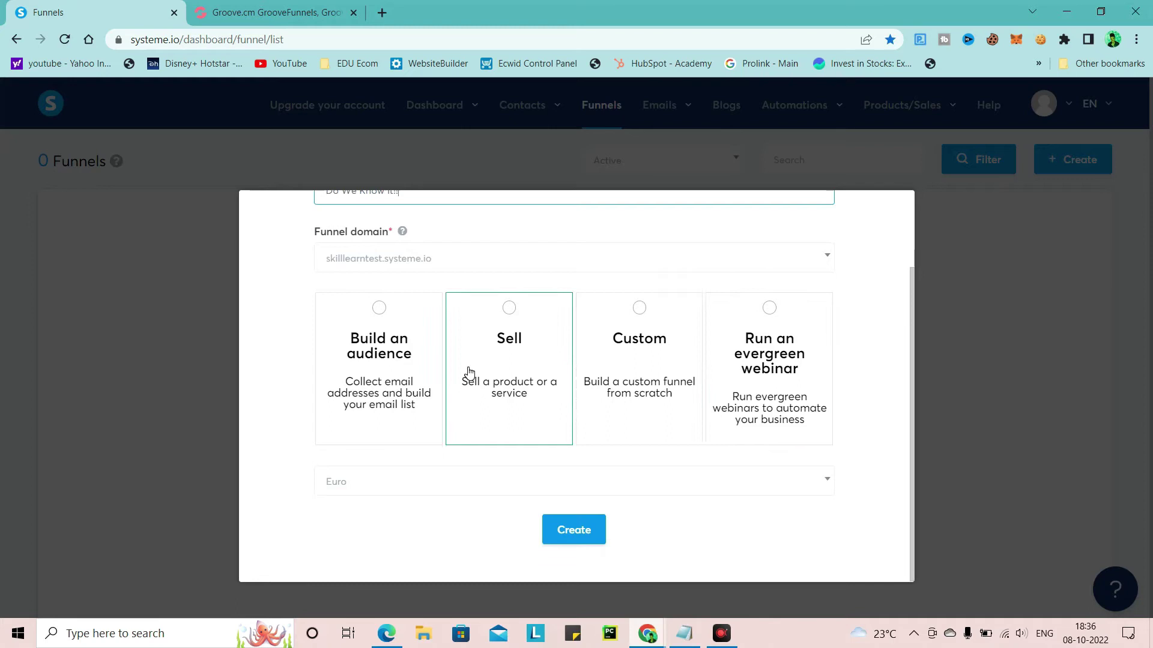
pyautogui.click(422, 376)
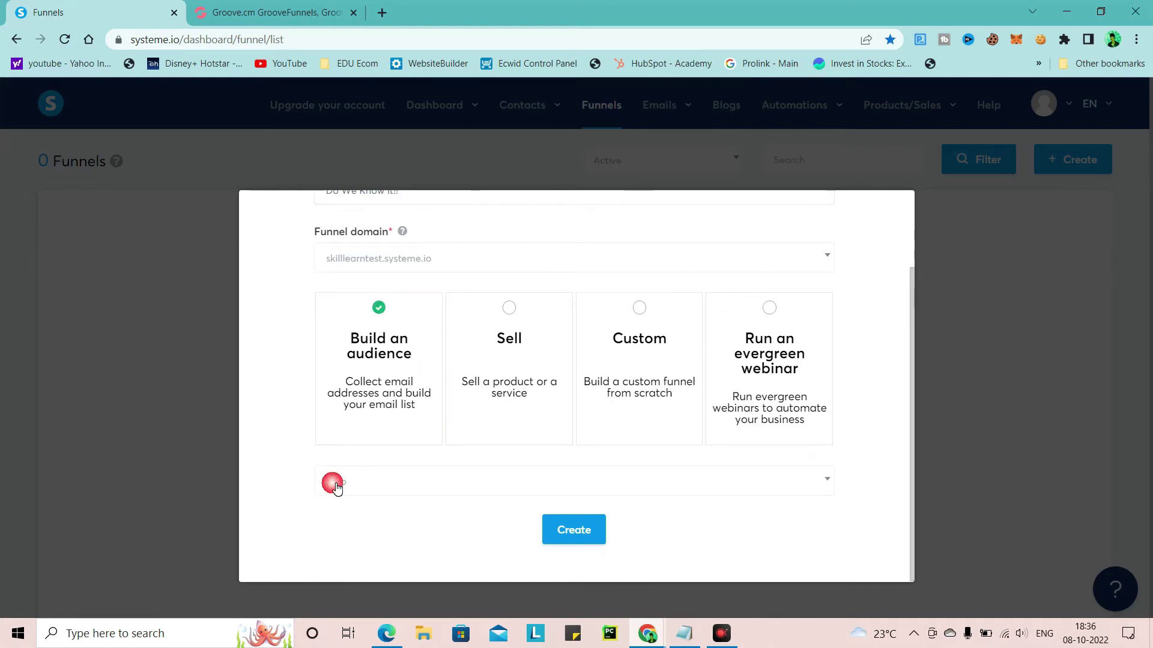
pyautogui.click(441, 486)
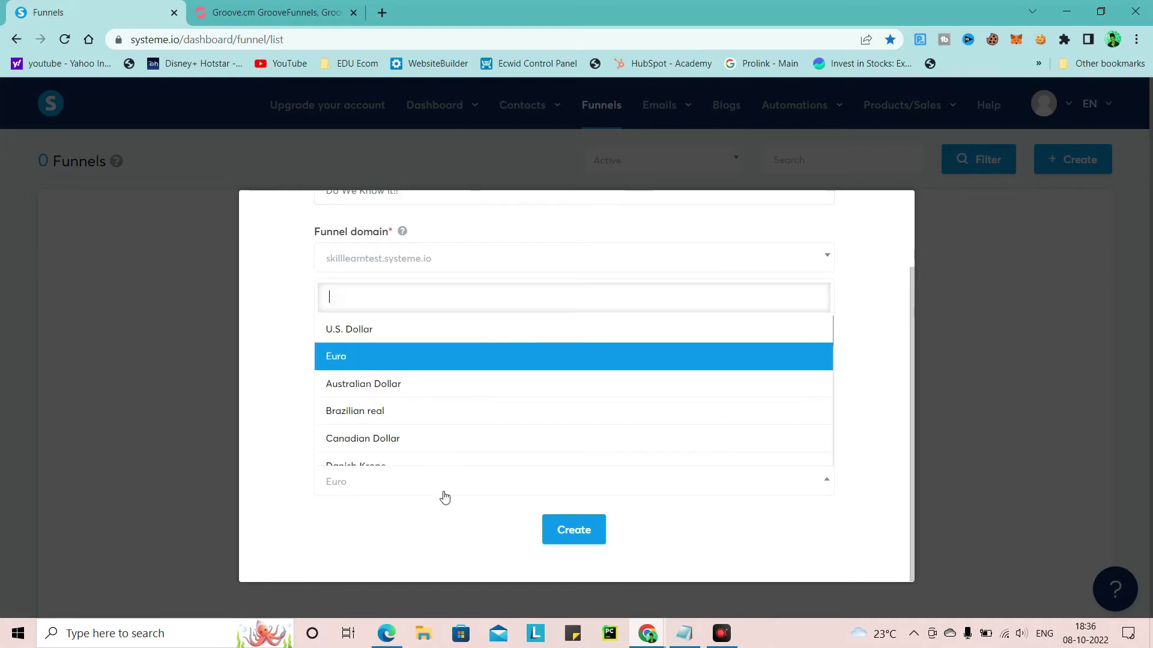
pyautogui.click(398, 332)
pyautogui.click(381, 484)
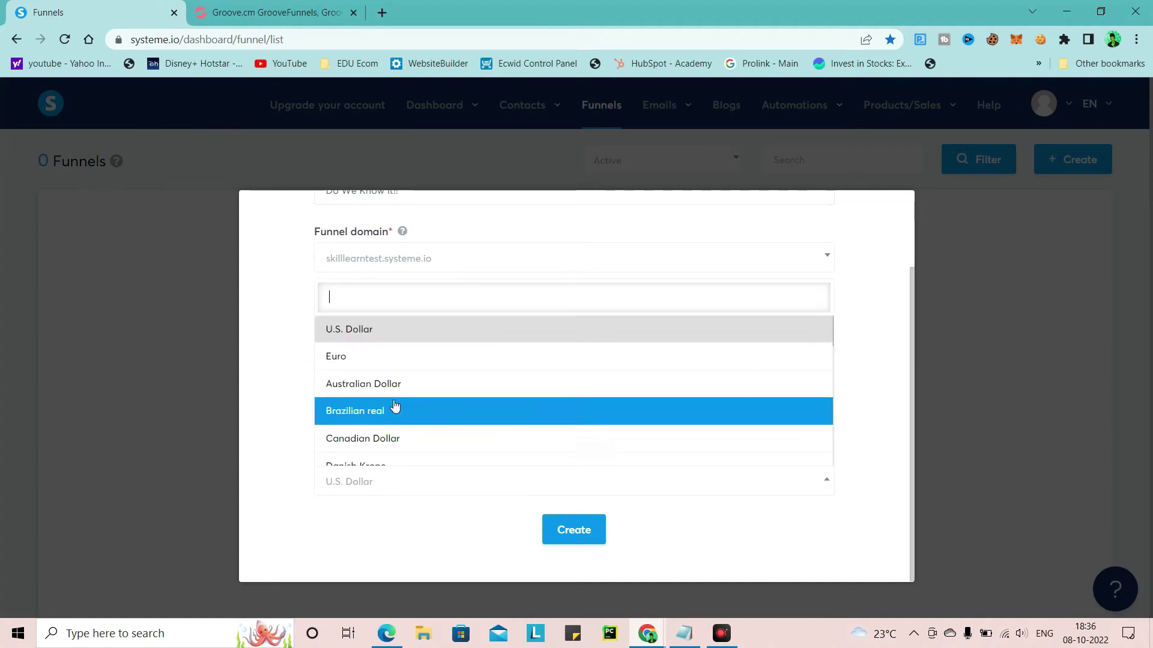
pyautogui.click(387, 289)
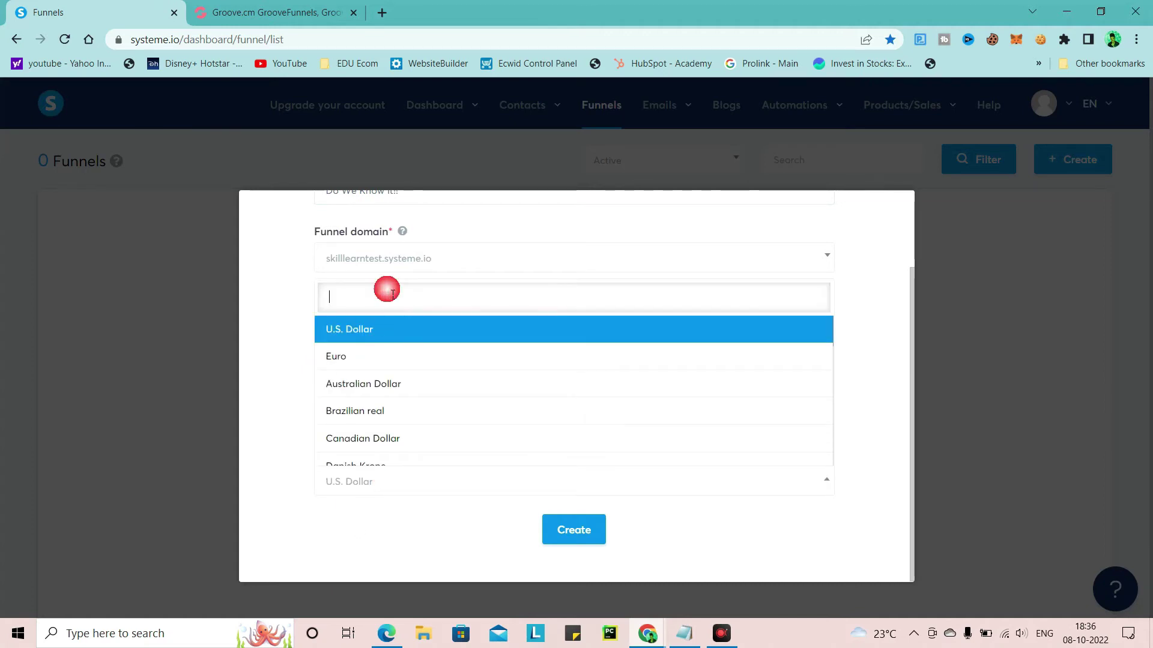
pyautogui.write('ru')
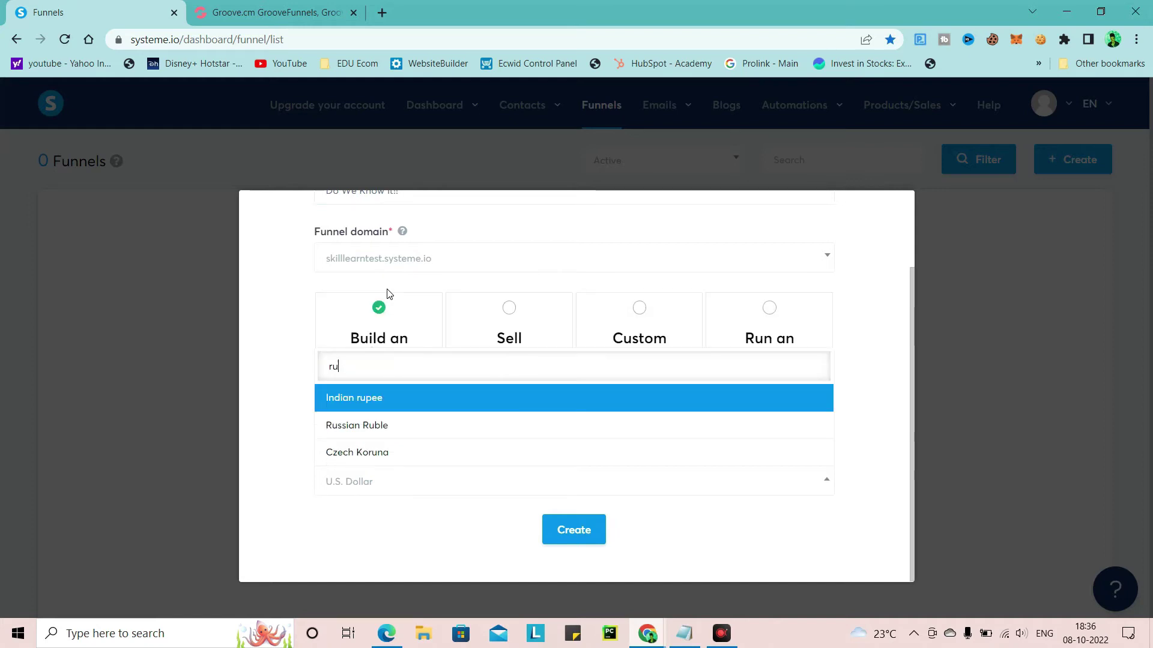
pyautogui.click(319, 399)
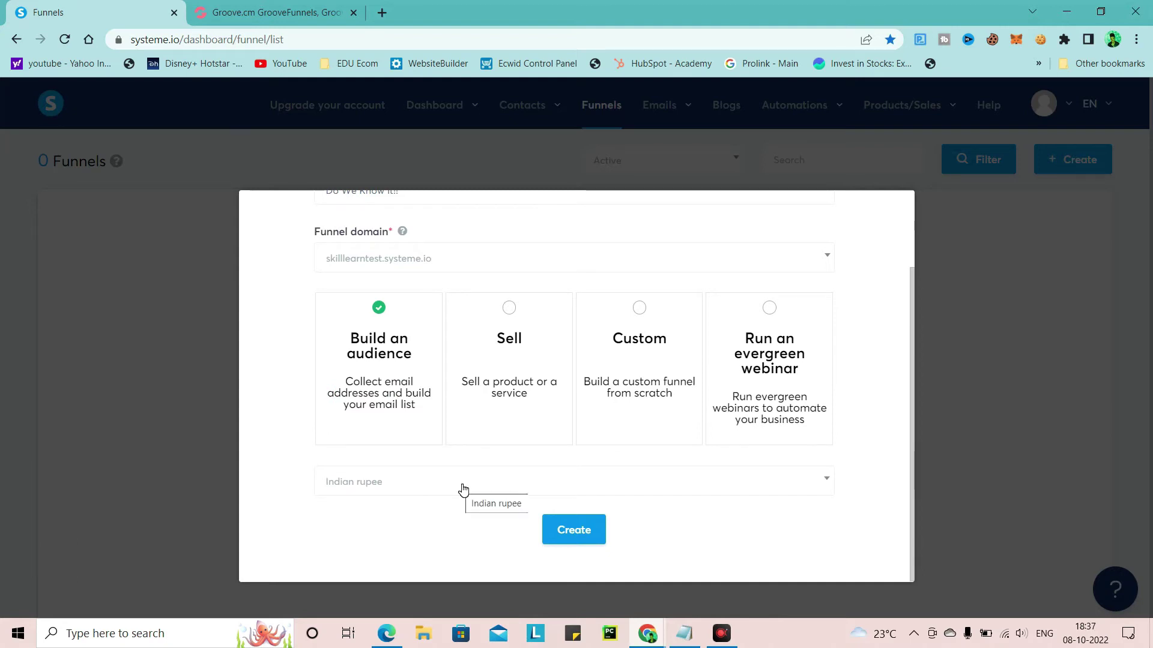
pyautogui.click(560, 533)
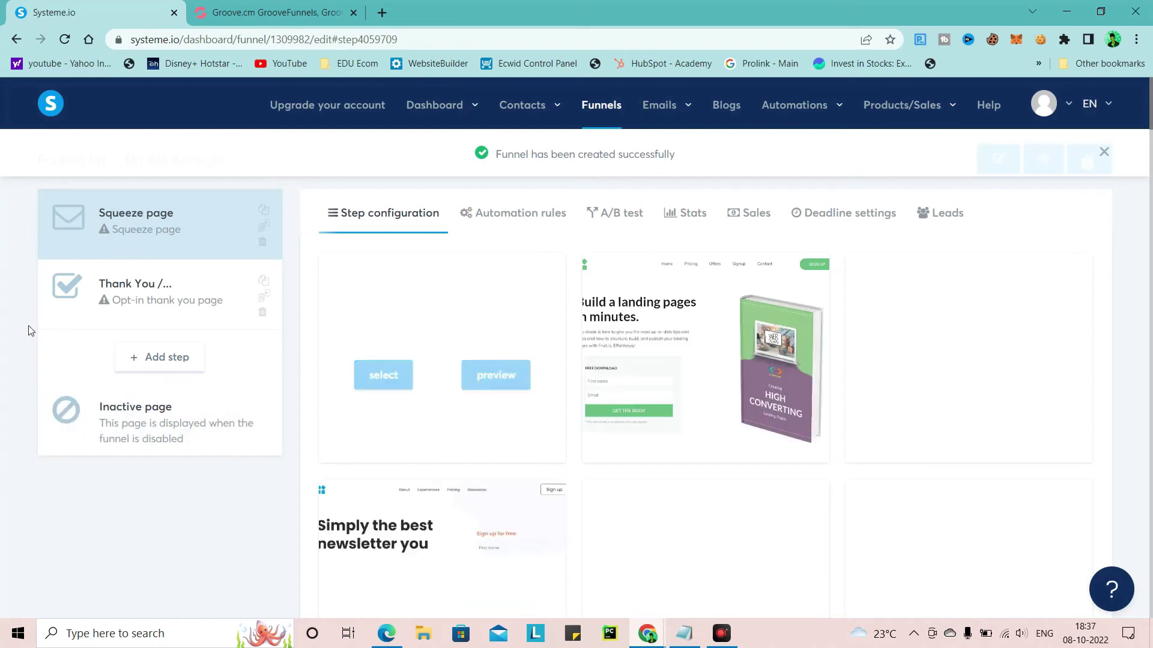
pyautogui.scroll(-5, 918, 344)
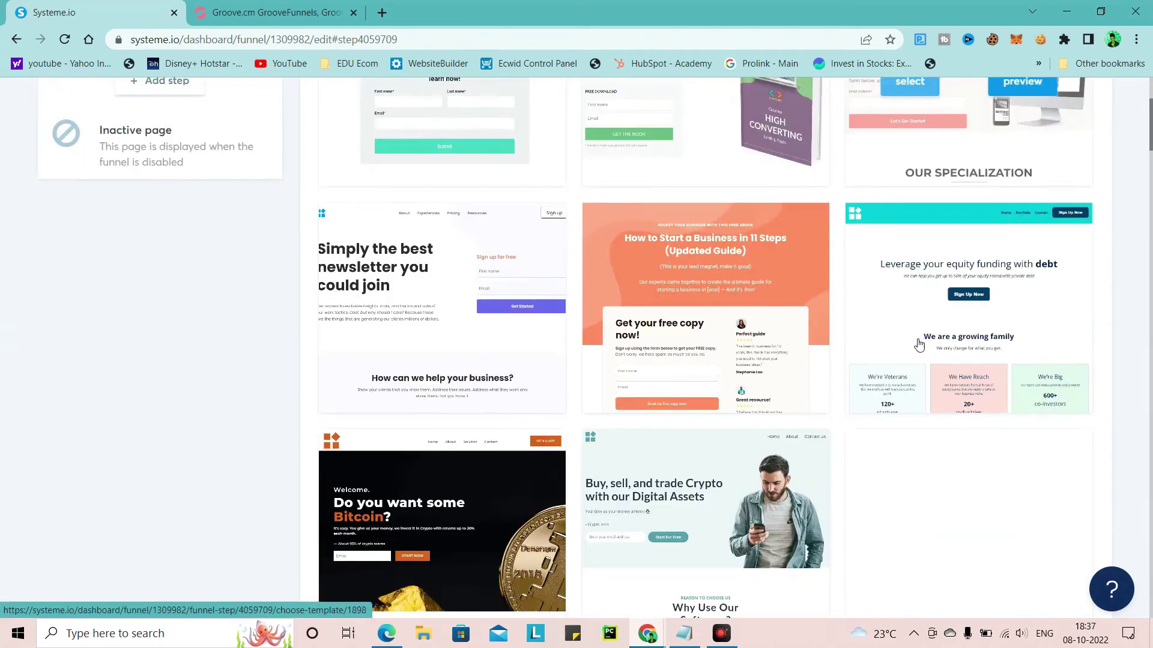
pyautogui.scroll(-15, 736, 320)
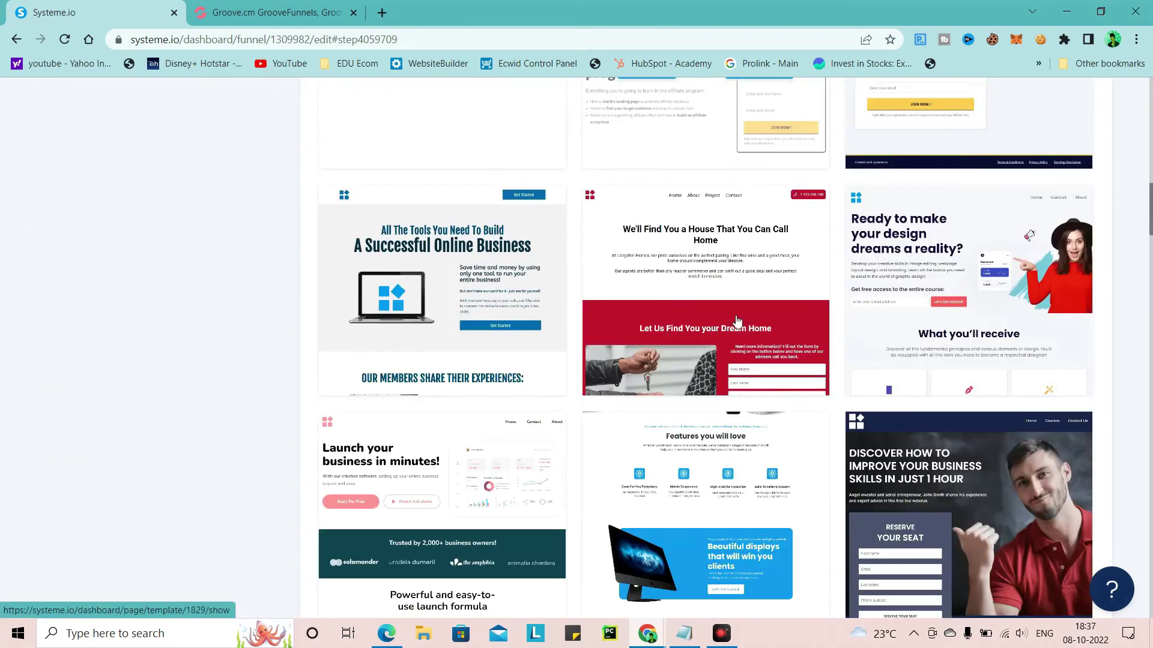
pyautogui.scroll(-8, 737, 321)
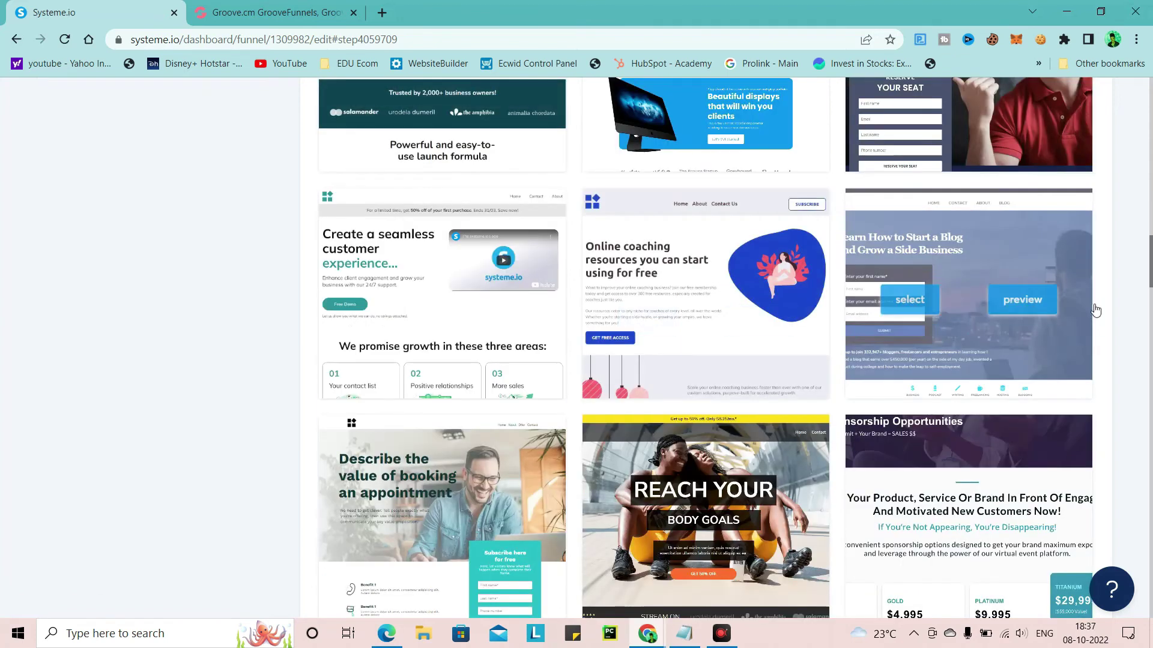
pyautogui.scroll(-18, 469, 324)
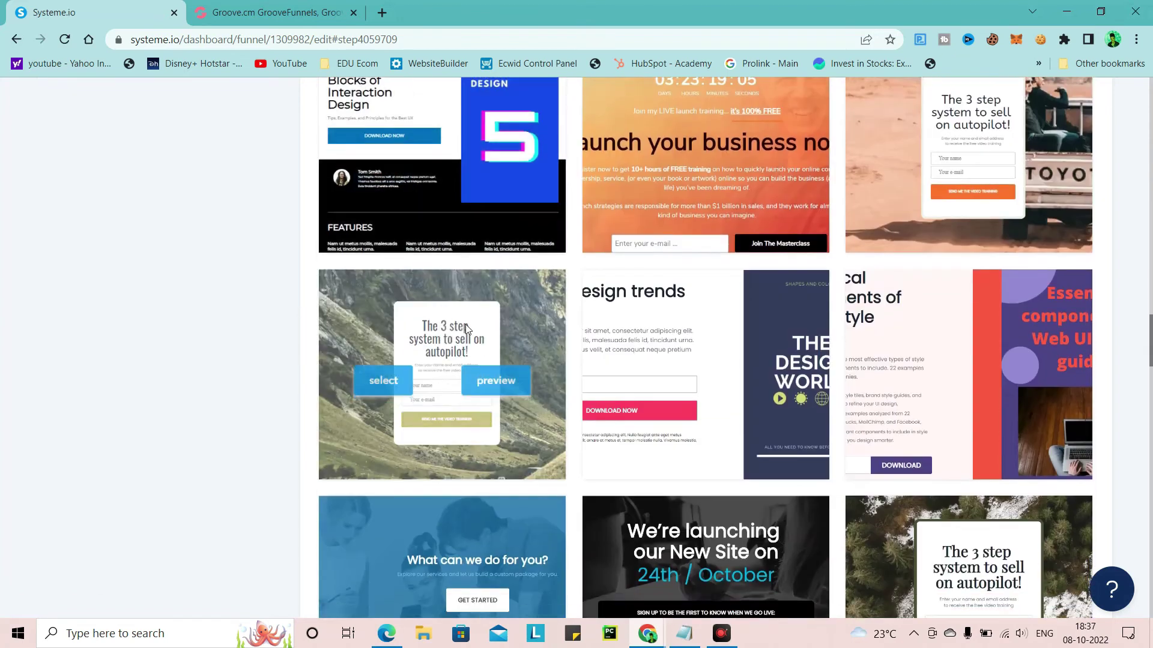
pyautogui.scroll(-10, 466, 324)
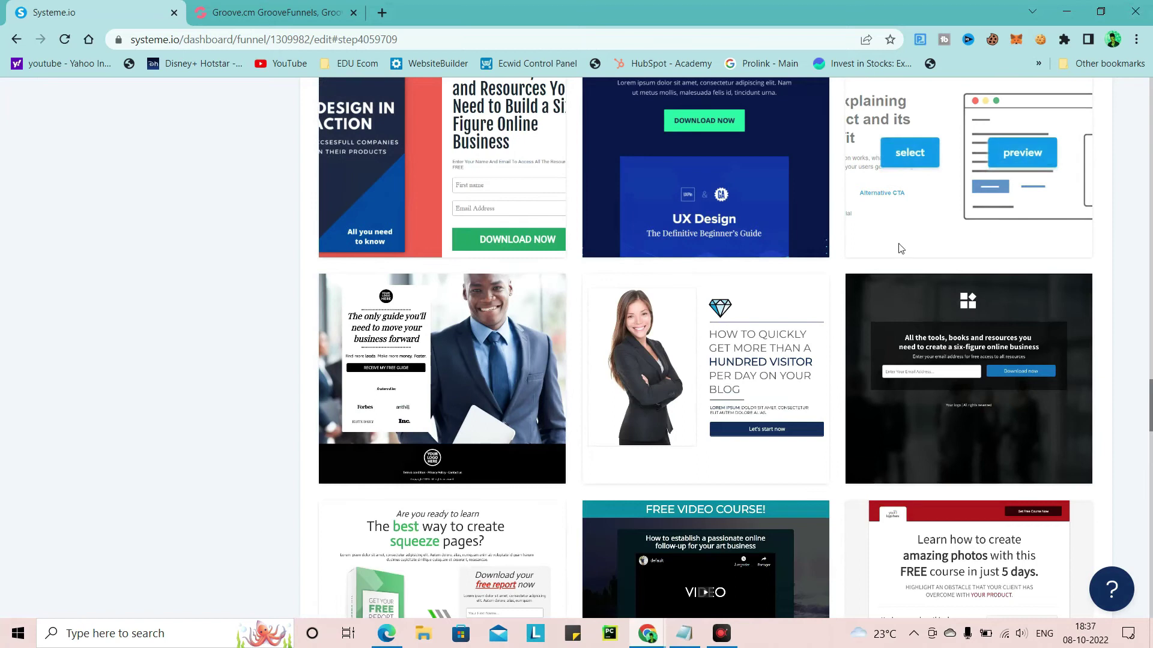
pyautogui.scroll(5, 900, 249)
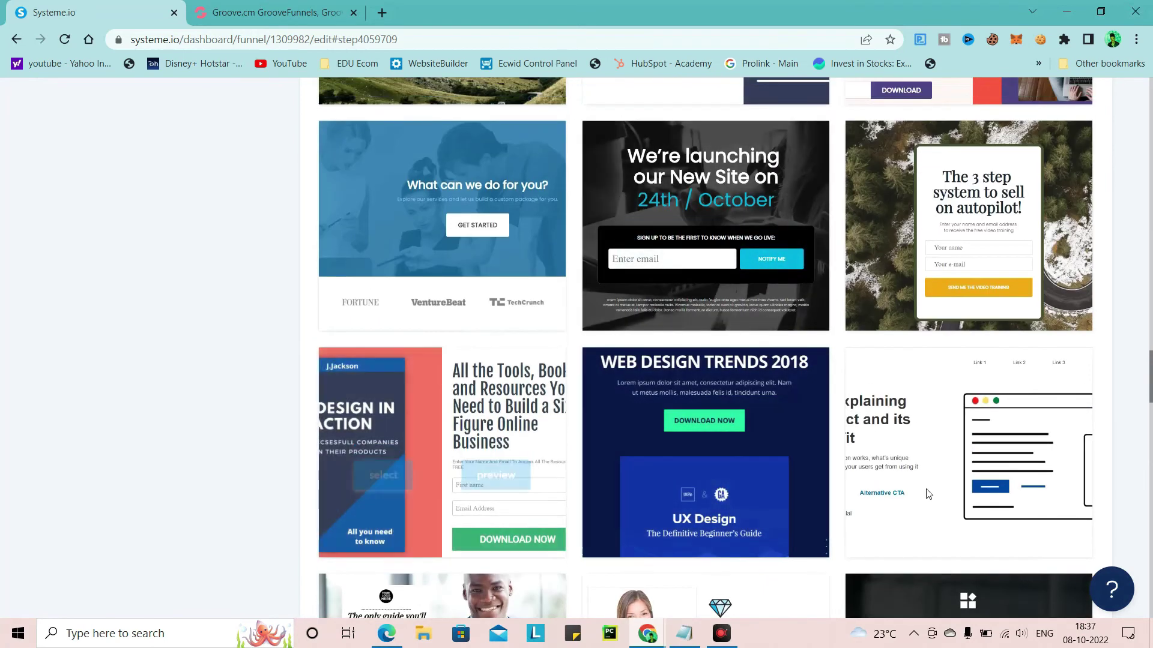
pyautogui.scroll(8, 928, 494)
pyautogui.scroll(-3, 626, 334)
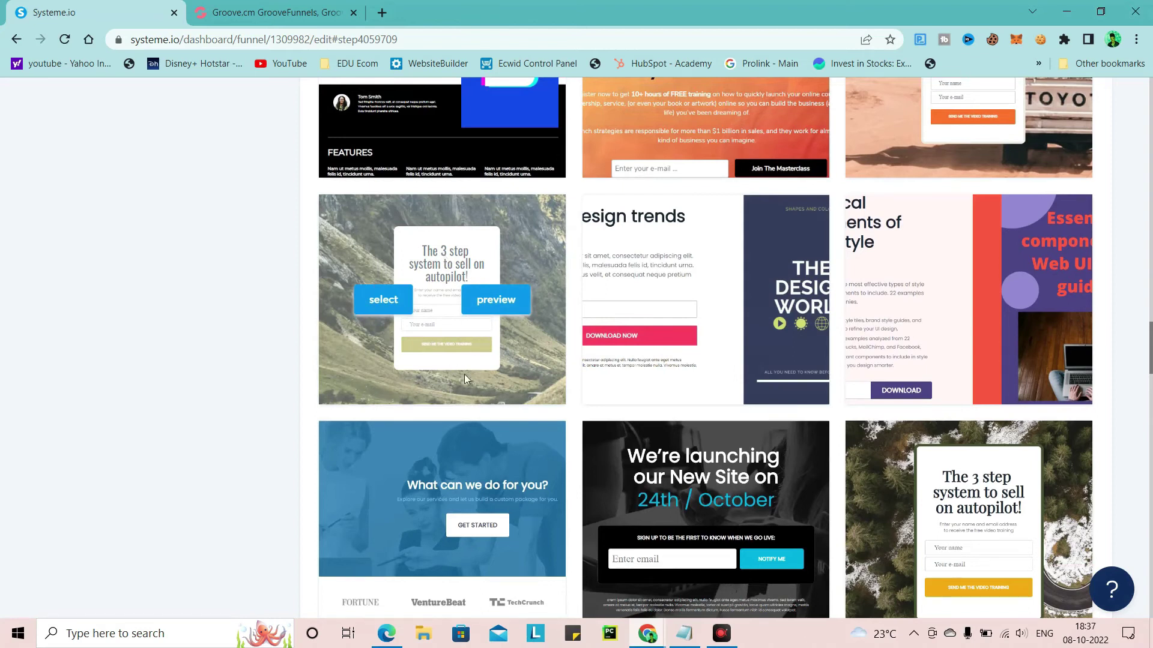
pyautogui.scroll(3, 465, 377)
pyautogui.scroll(8, 457, 442)
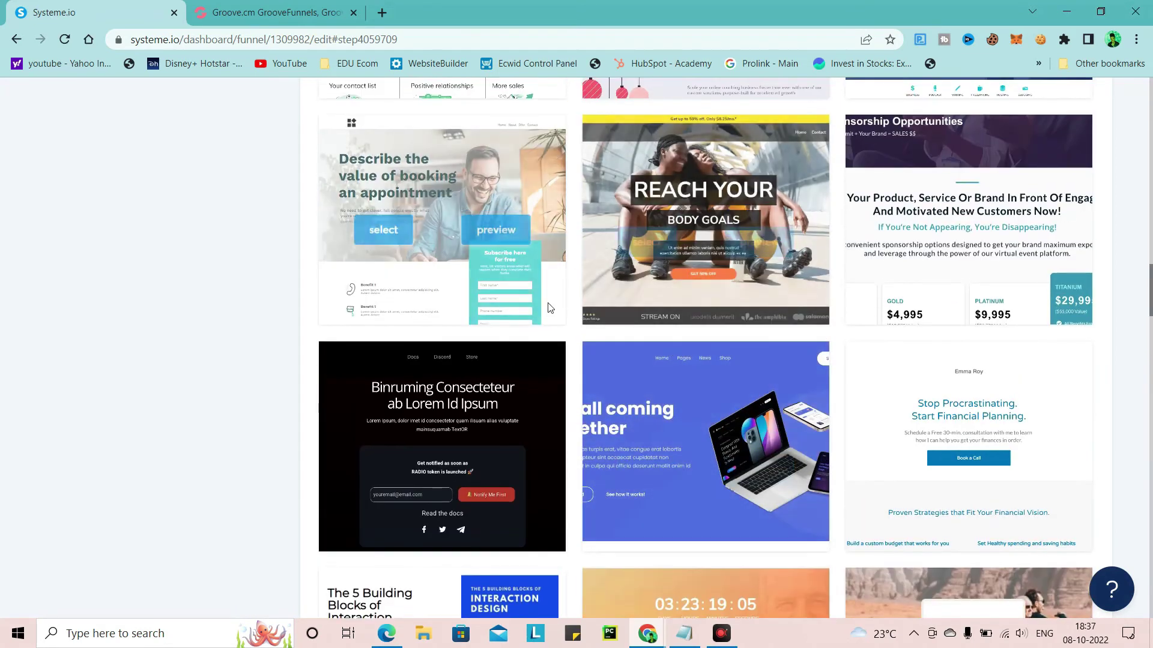
pyautogui.scroll(10, 708, 345)
pyautogui.scroll(6, 705, 329)
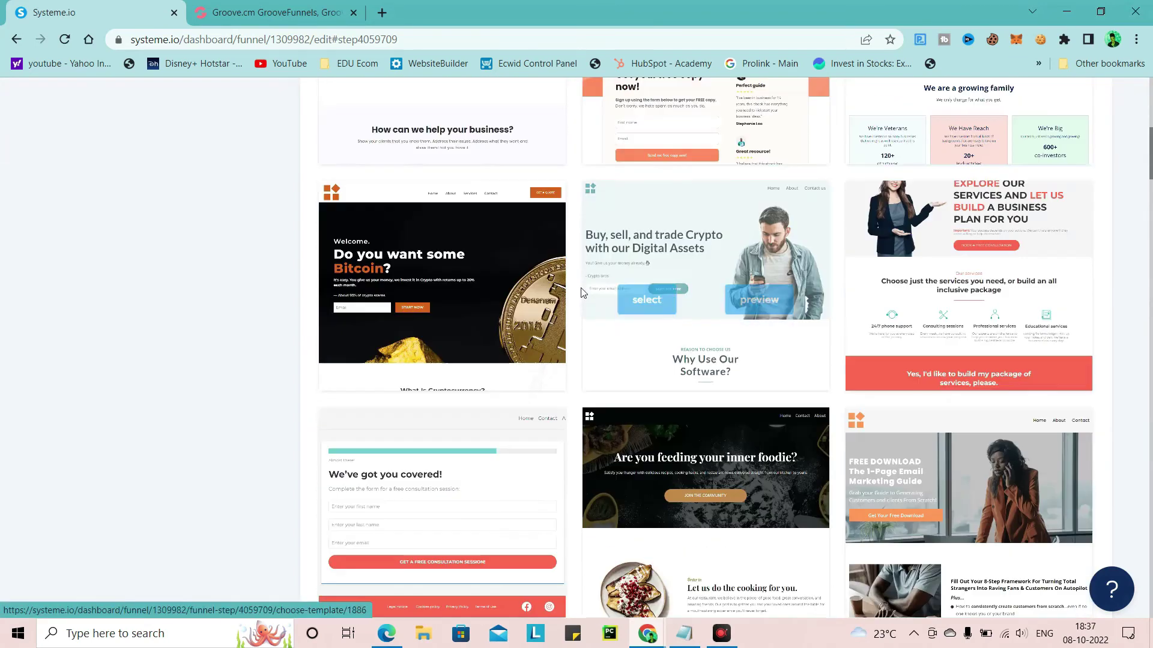
pyautogui.scroll(-13, 707, 270)
pyautogui.scroll(-20, 707, 265)
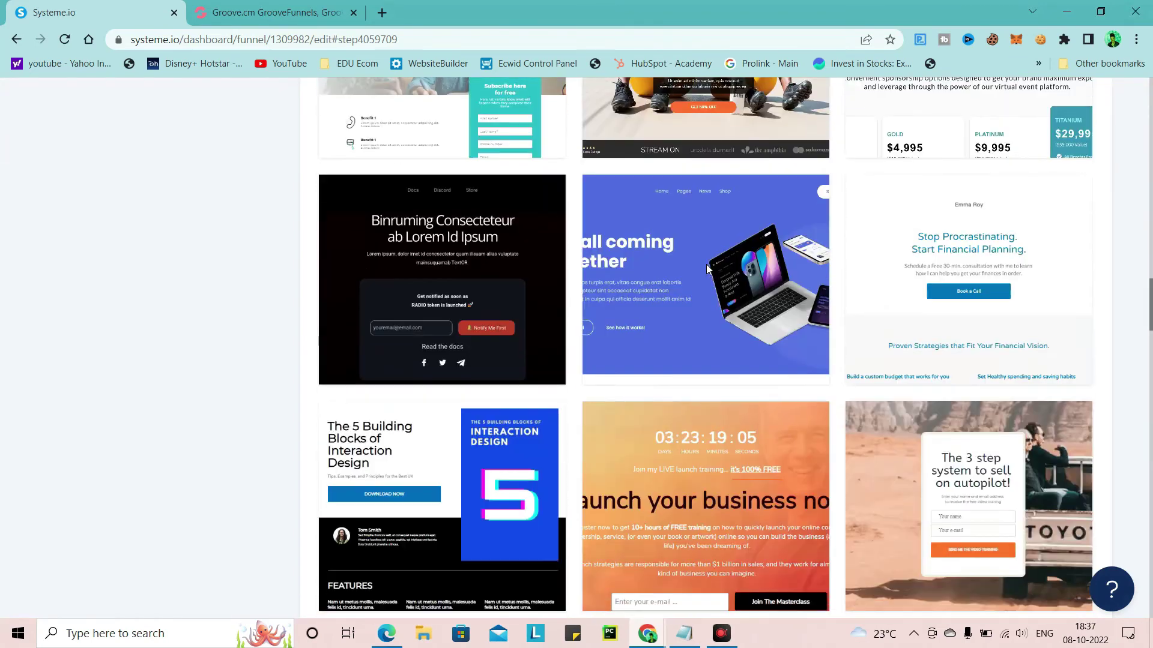
pyautogui.scroll(-4, 703, 272)
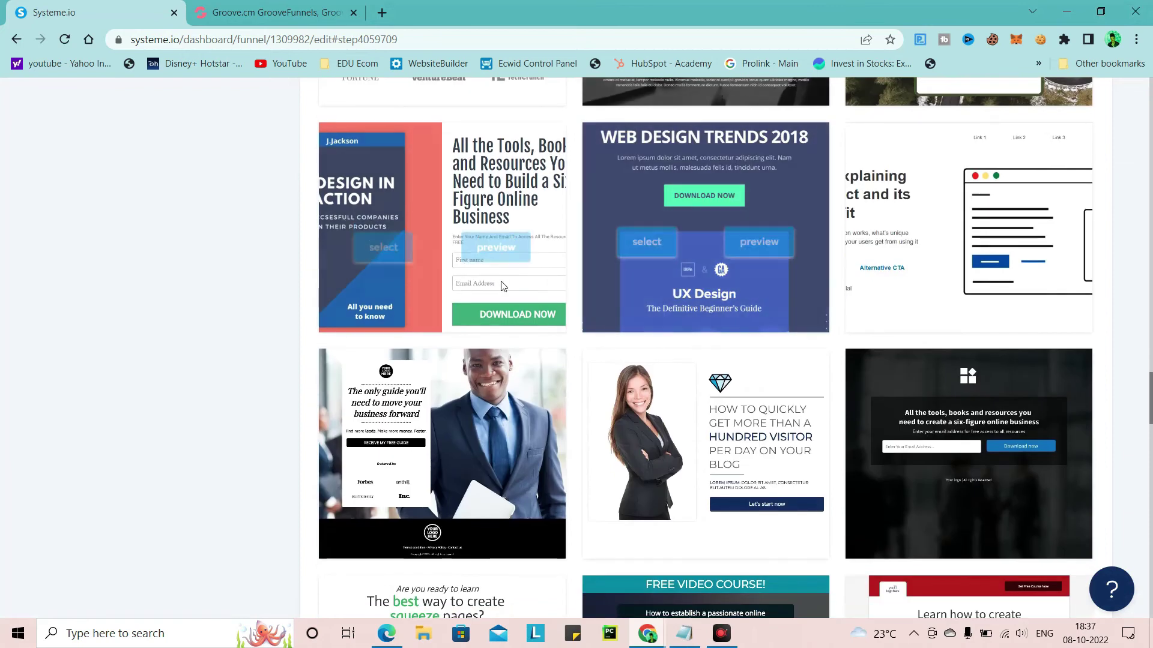
pyautogui.scroll(-7, 618, 269)
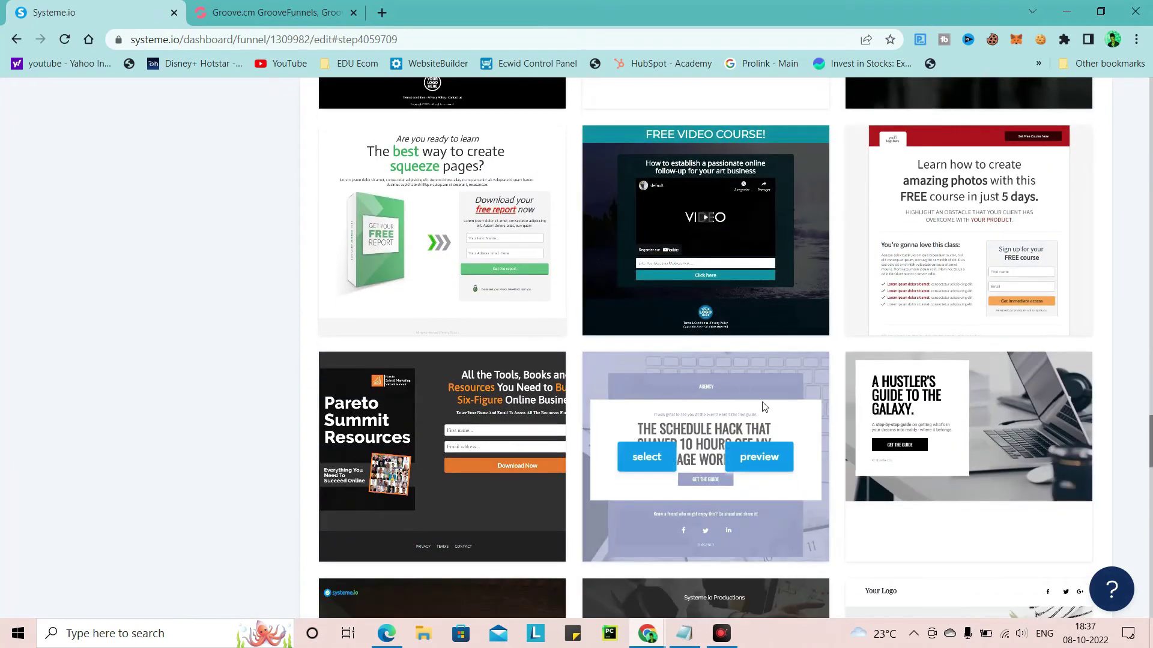
pyautogui.scroll(2, 592, 352)
pyautogui.scroll(3, 589, 352)
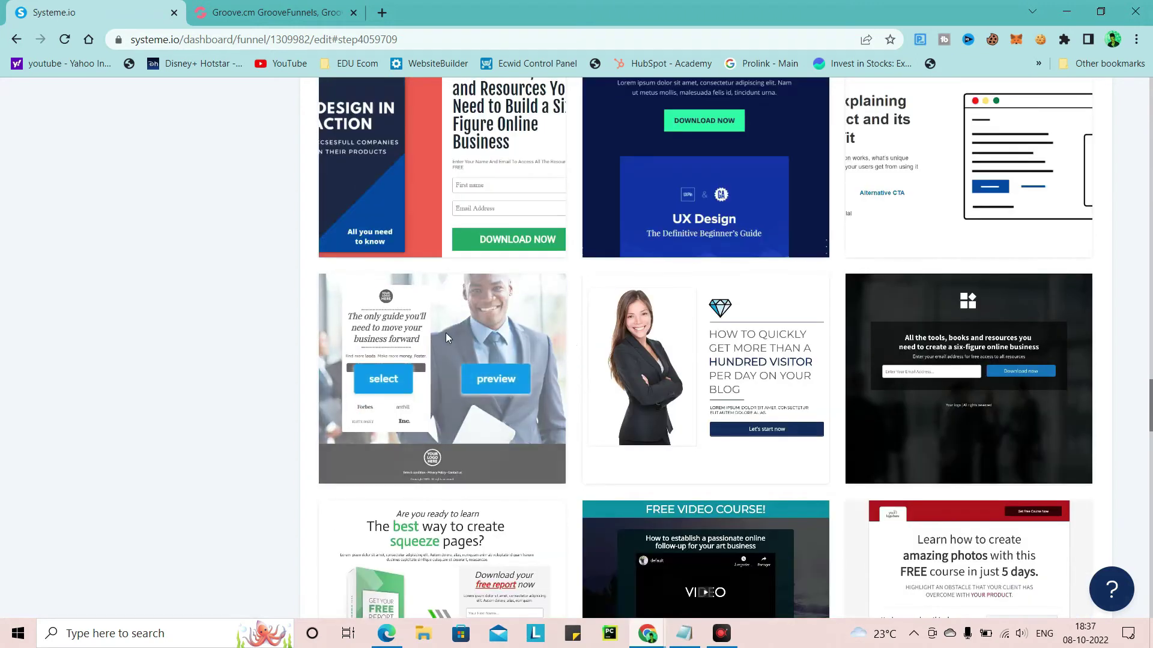
pyautogui.scroll(3, 445, 333)
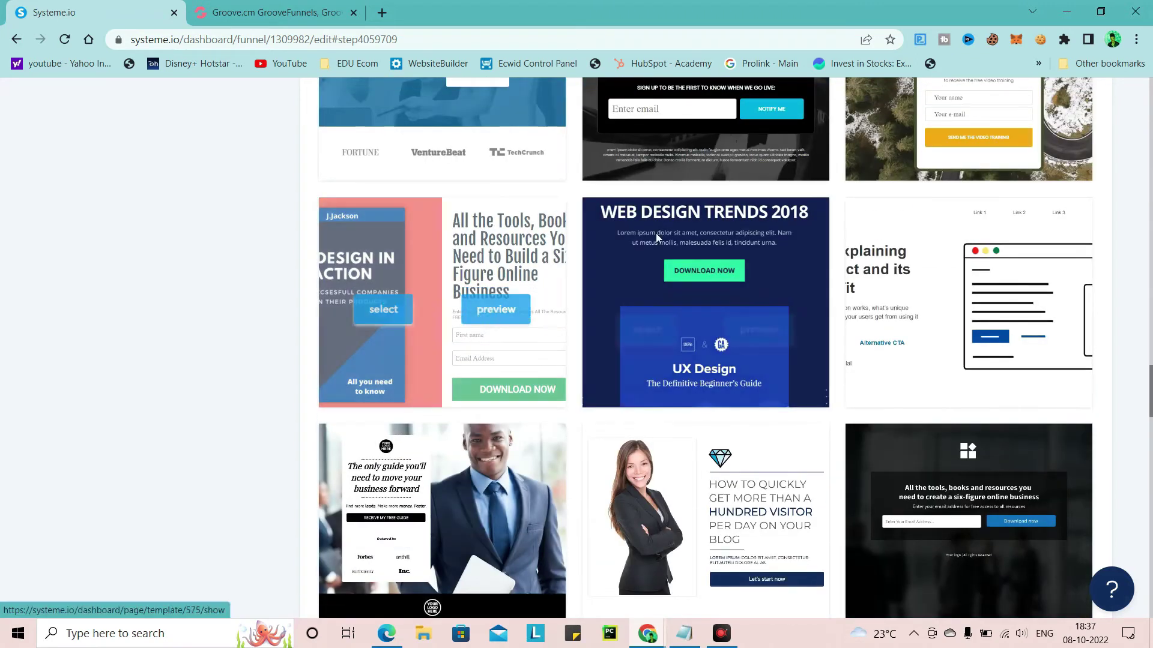
# Apply the UX Design in Action book template to the squeeze page and rename it 'Do We Know It'
pyautogui.click(390, 300)
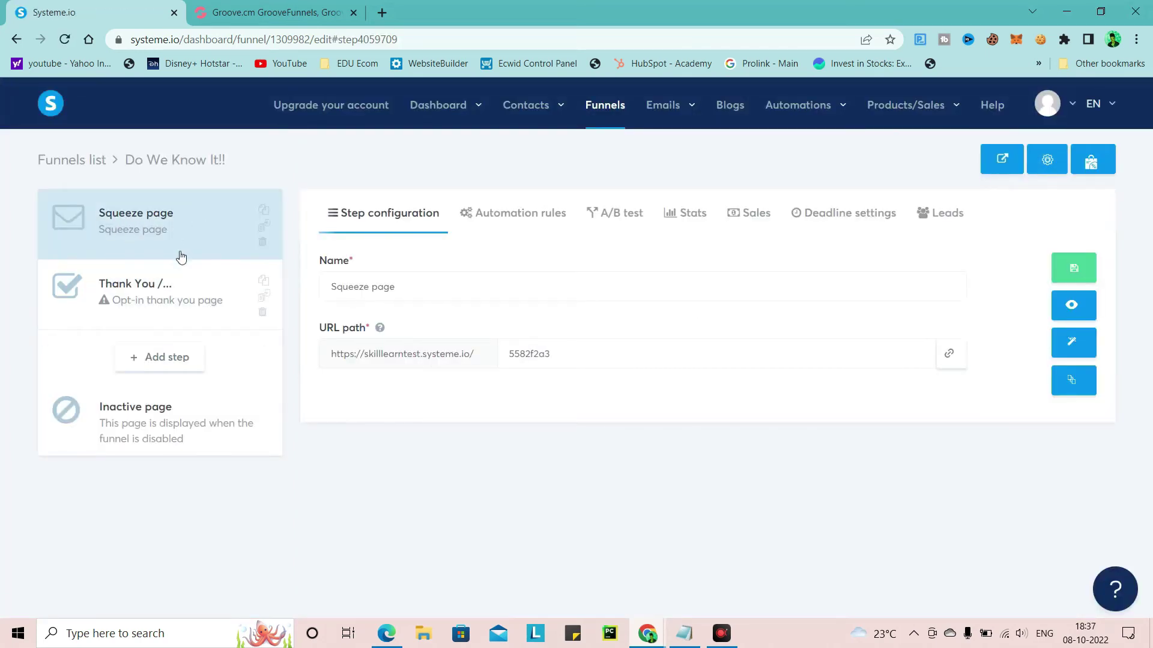
pyautogui.click(435, 291)
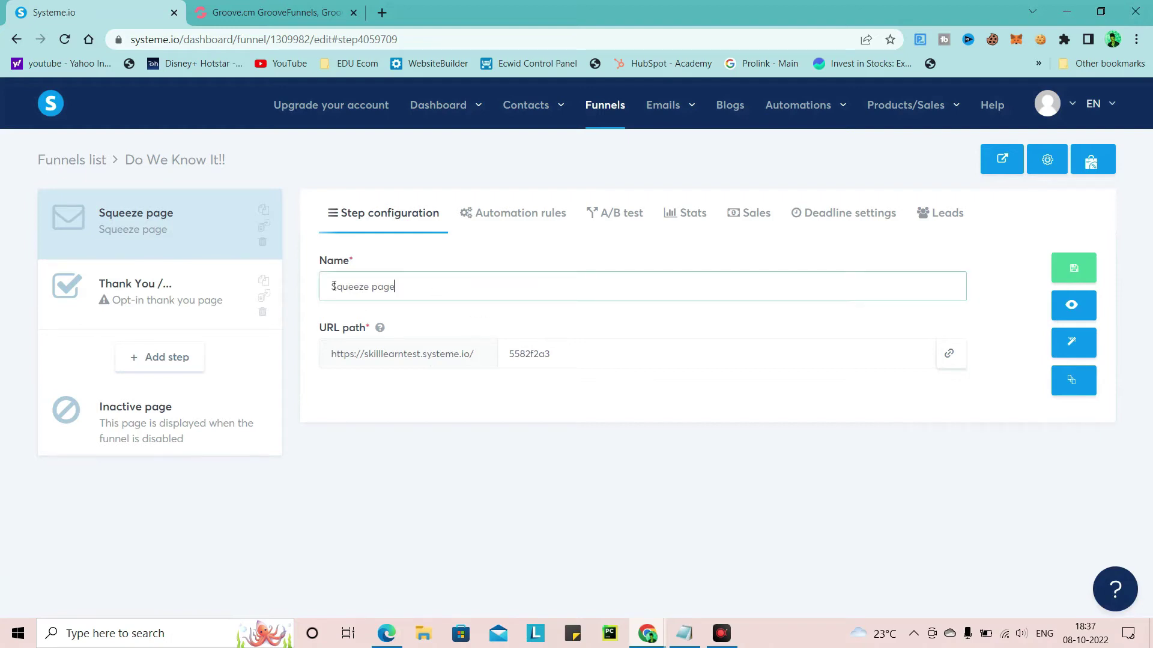
pyautogui.keyDown('shift'); pyautogui.click(341, 291); pyautogui.keyUp('shift')
pyautogui.keyDown('shift'); pyautogui.click(330, 288); pyautogui.keyUp('shift')
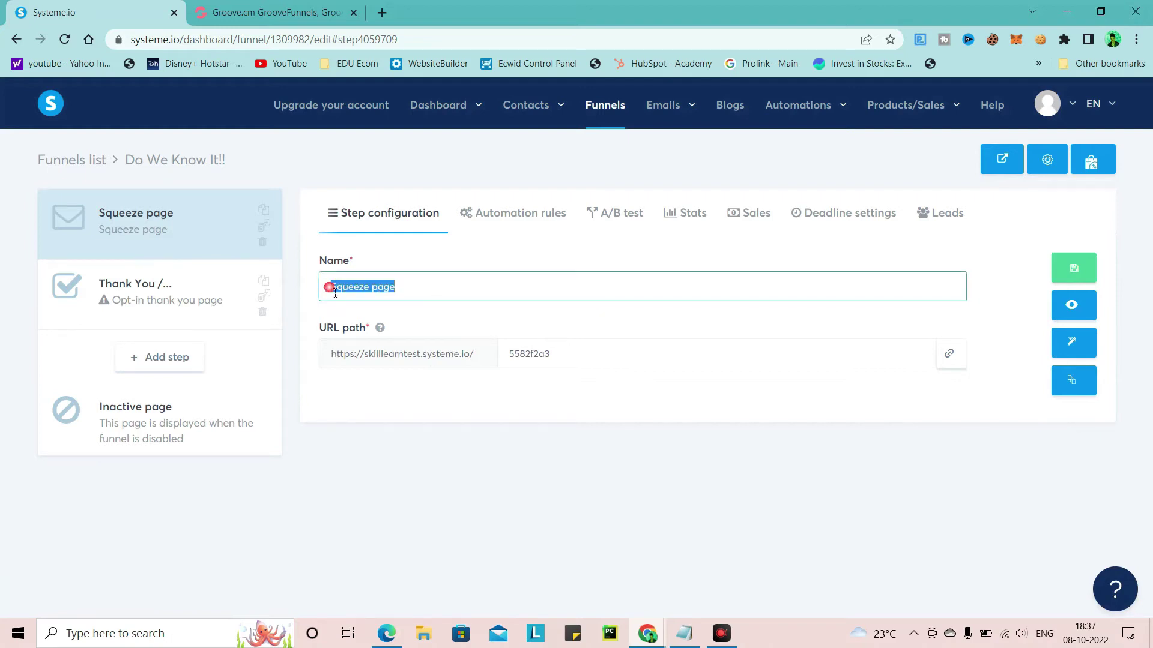
pyautogui.write('Do We Know It')
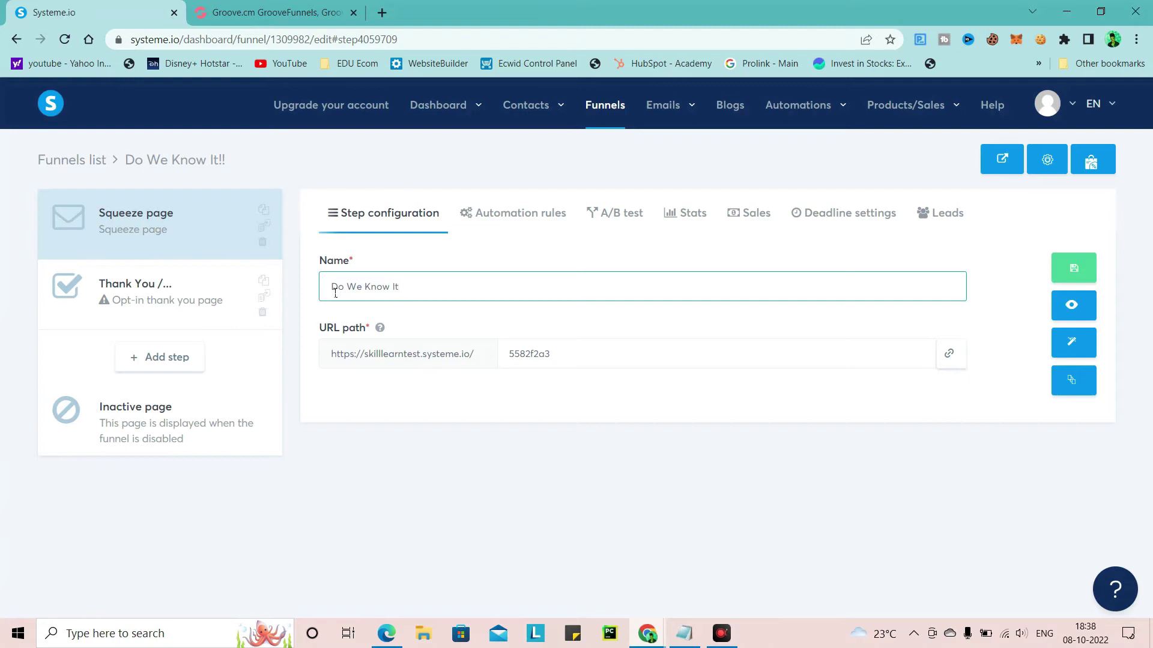
pyautogui.click(598, 370)
# Change the squeeze page URL path to 'doweknowit'
pyautogui.doubleClick(515, 360)
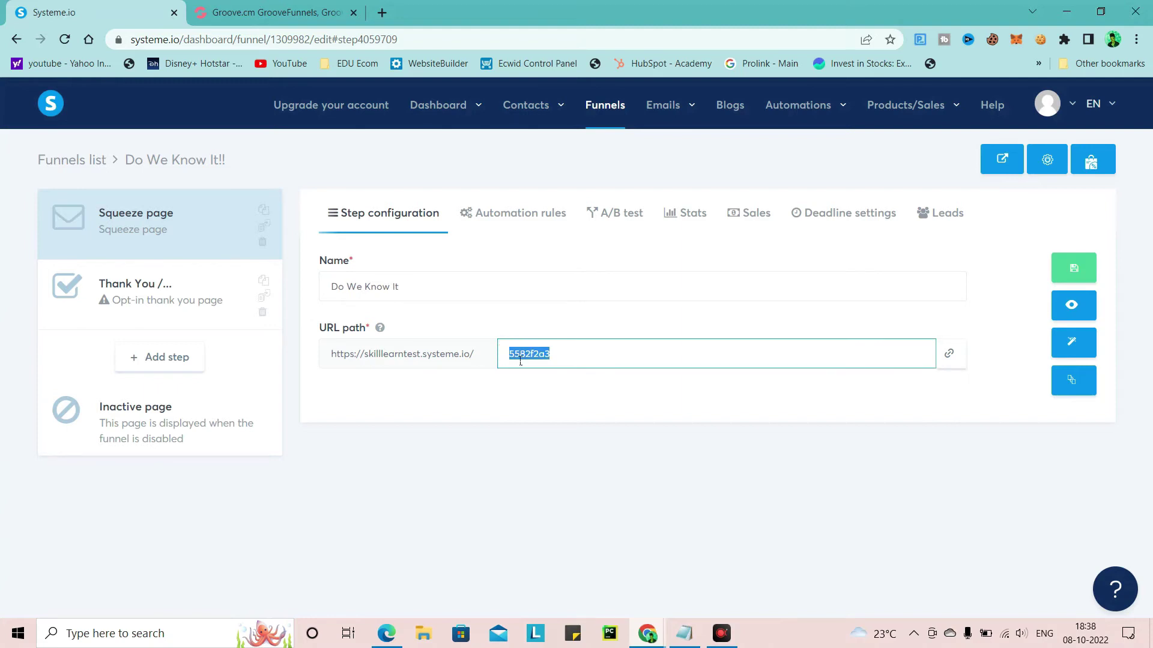
pyautogui.write('d')
pyautogui.write('oweknowit')
pyautogui.click(476, 356)
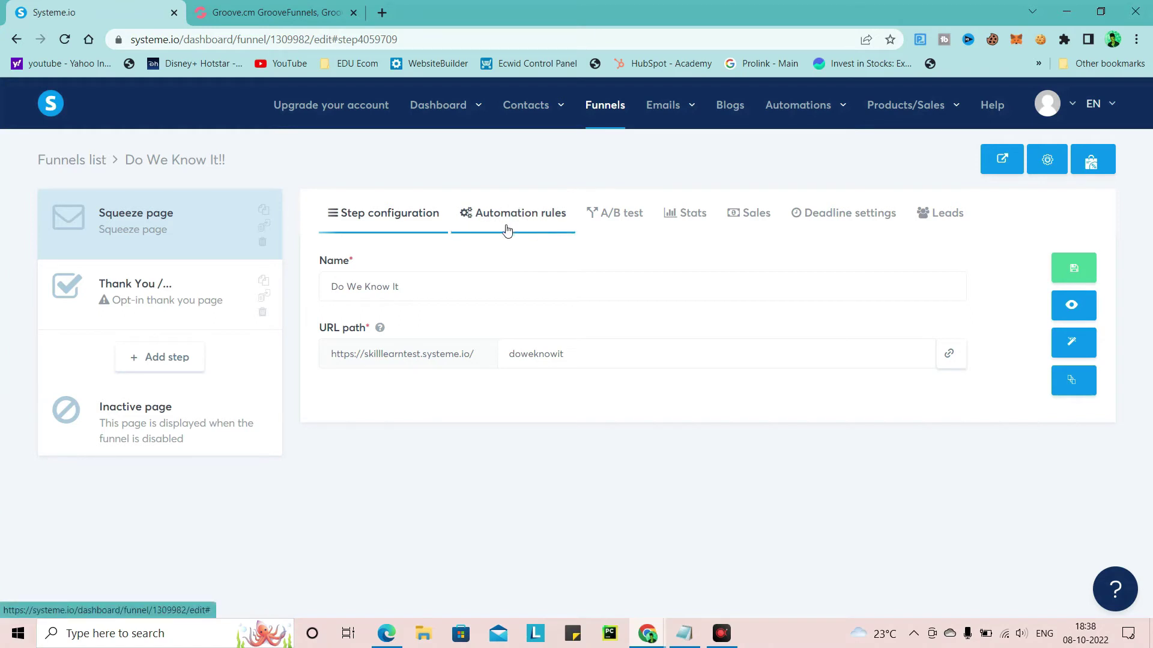
# From Emails > Campaigns, save a new campaign 'Marketing Clients List' described as 'Leads'
pyautogui.moveTo(542, 107)
pyautogui.moveTo(688, 105)
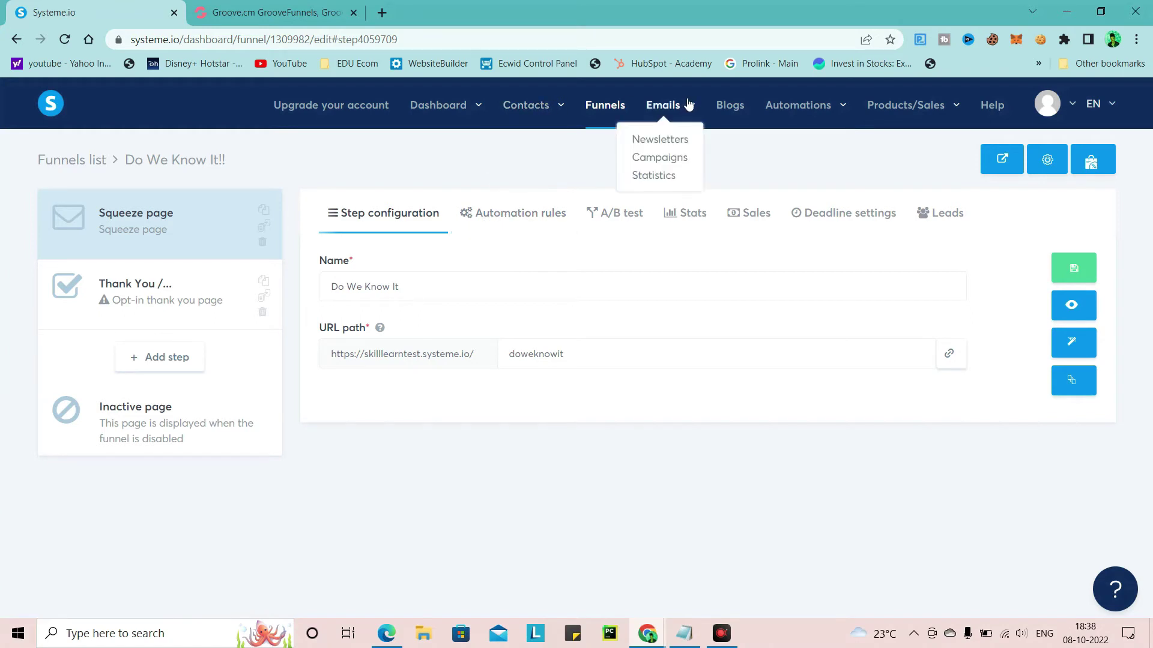
pyautogui.click(659, 160)
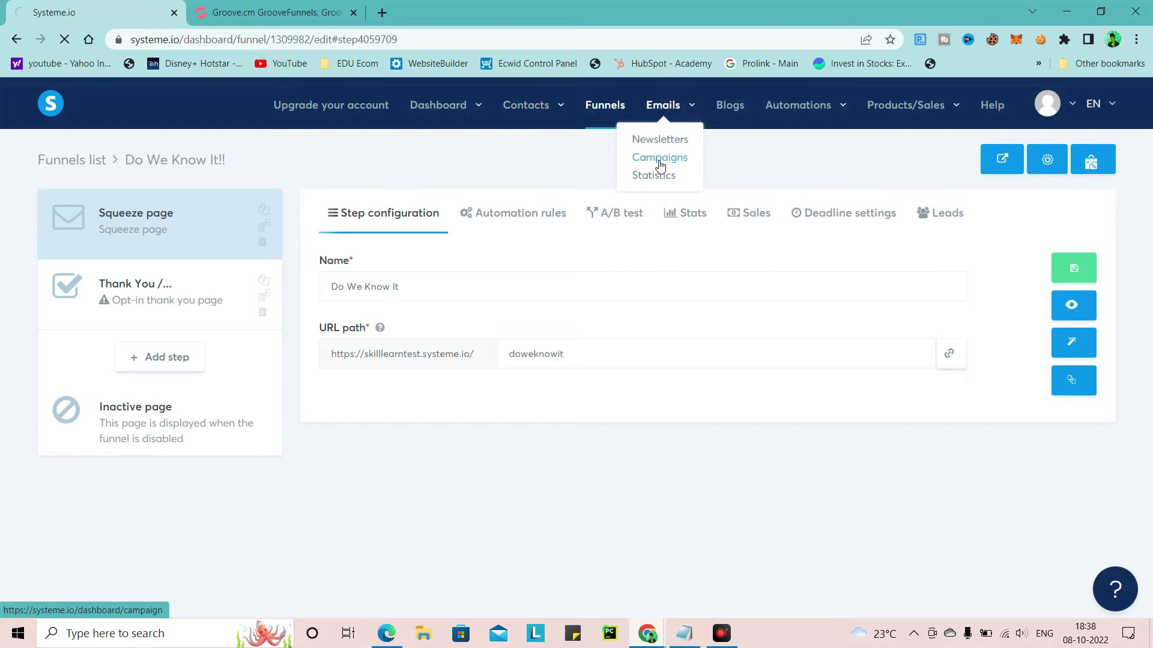
pyautogui.click(1050, 172)
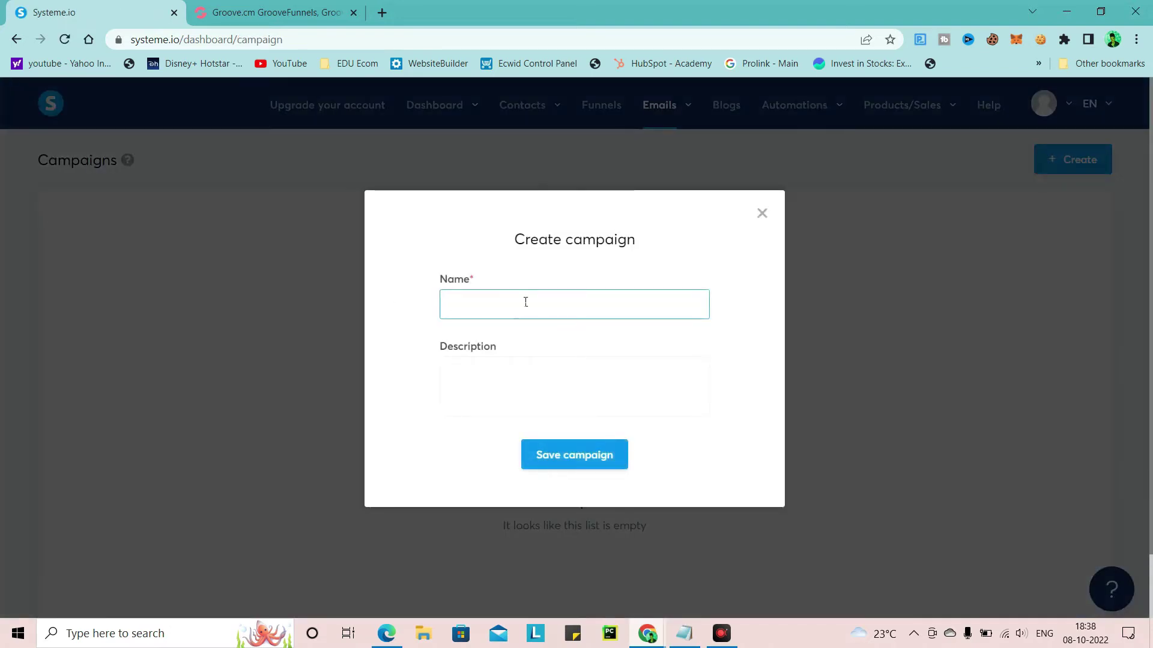
pyautogui.write('Marketing Clients List')
pyautogui.click(523, 341)
pyautogui.scroll(-1, 534, 394)
pyautogui.click(529, 376)
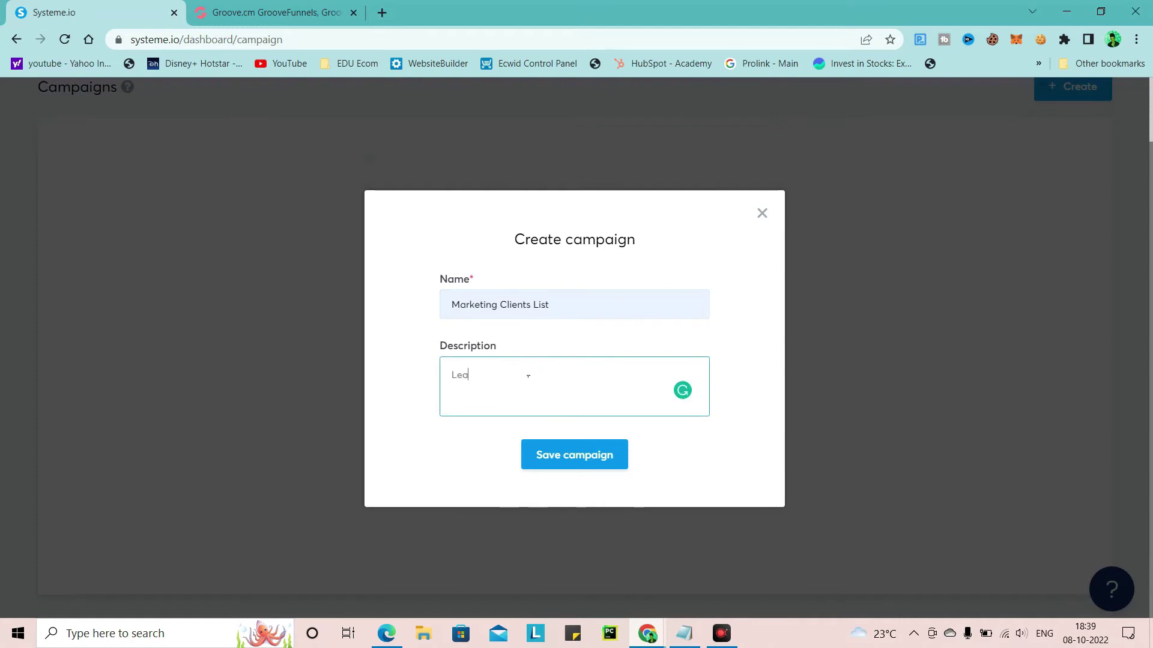
pyautogui.write('Lead')
pyautogui.press('BackSpace')
pyautogui.write('ds')
pyautogui.click(602, 448)
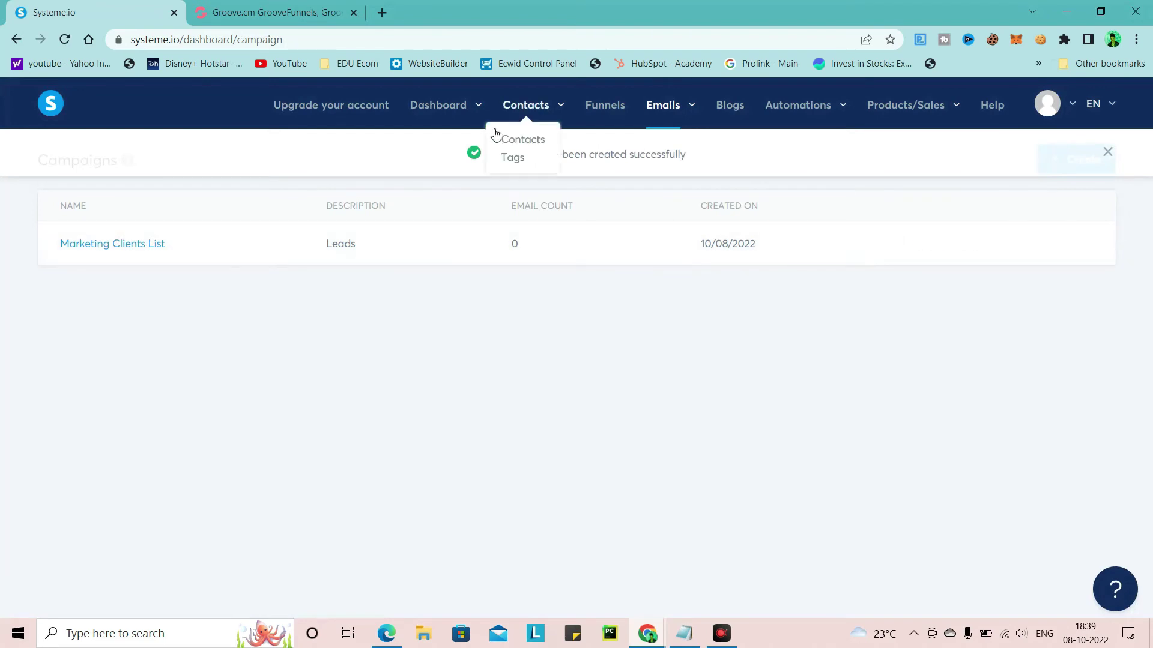
# Open the Do We Know It!! funnel's squeeze page in the page editor
pyautogui.click(600, 108)
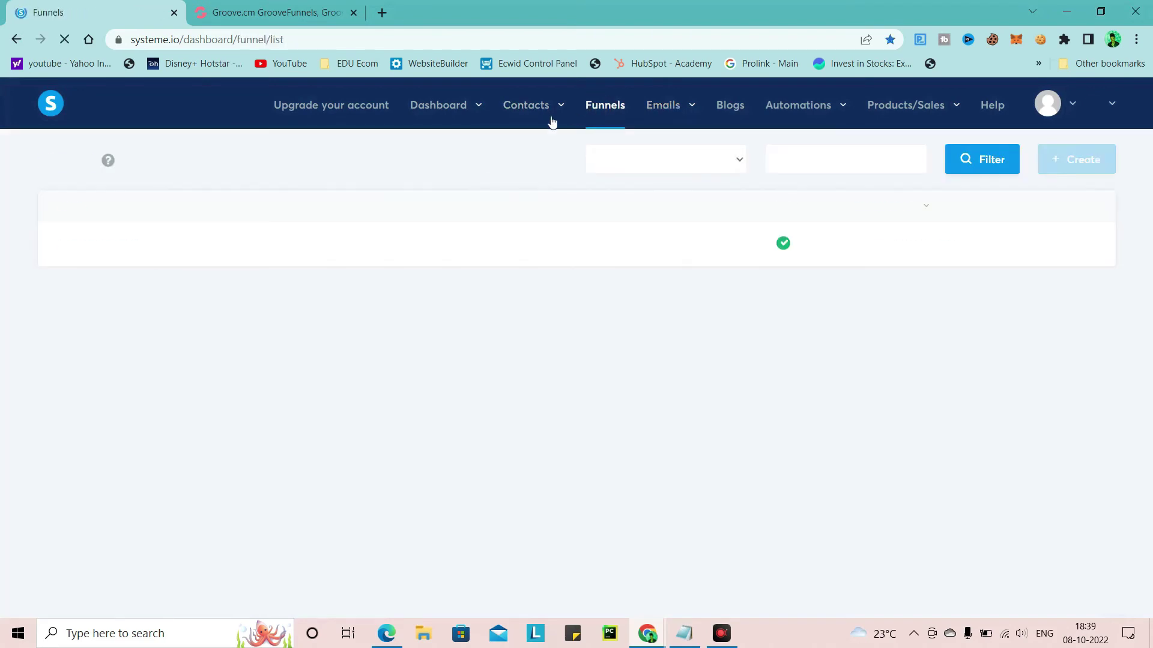
pyautogui.click(90, 246)
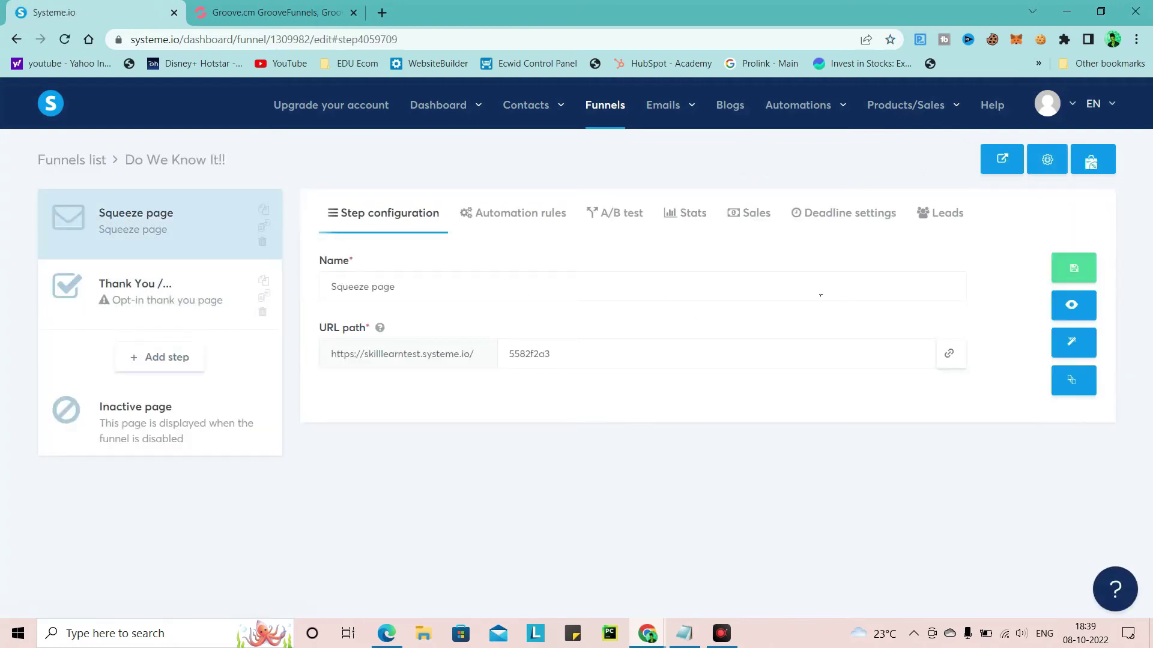
pyautogui.click(1073, 346)
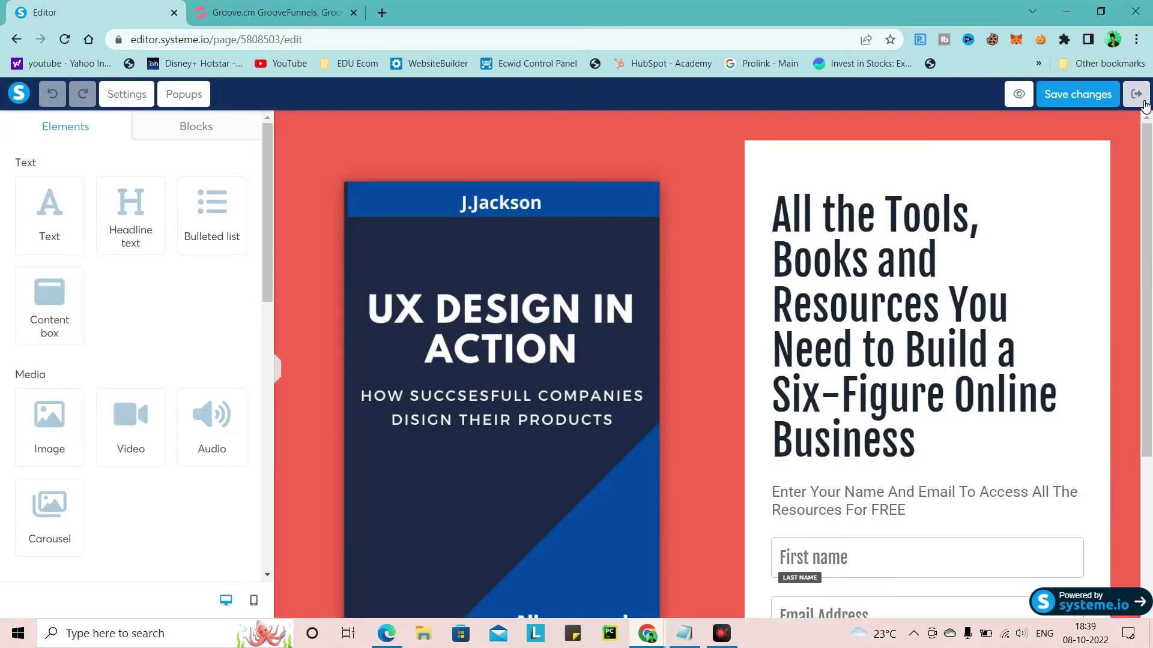
pyautogui.click(1136, 94)
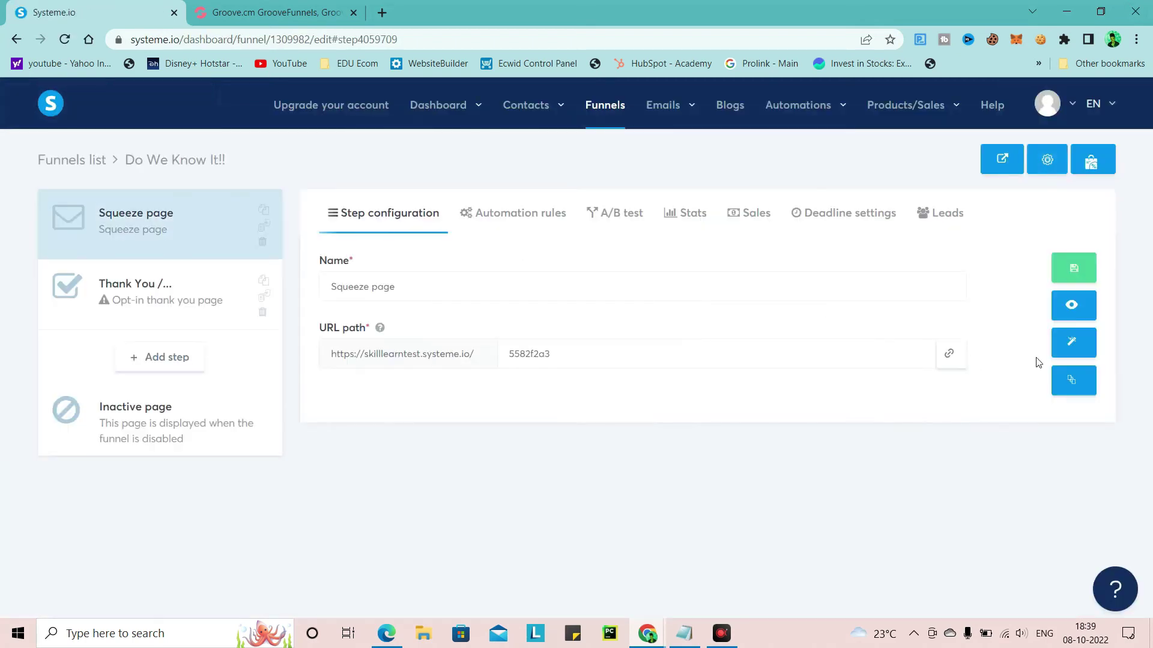
pyautogui.click(1079, 340)
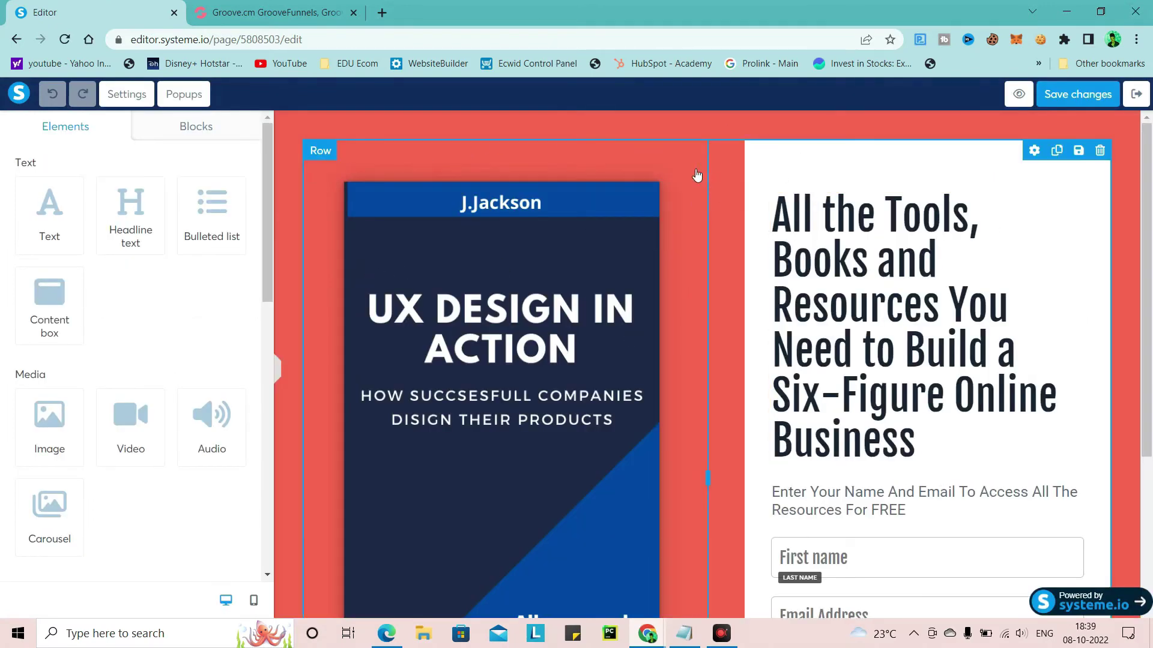
# Delete the book cover image and the big headline element from the squeeze page
pyautogui.click(689, 174)
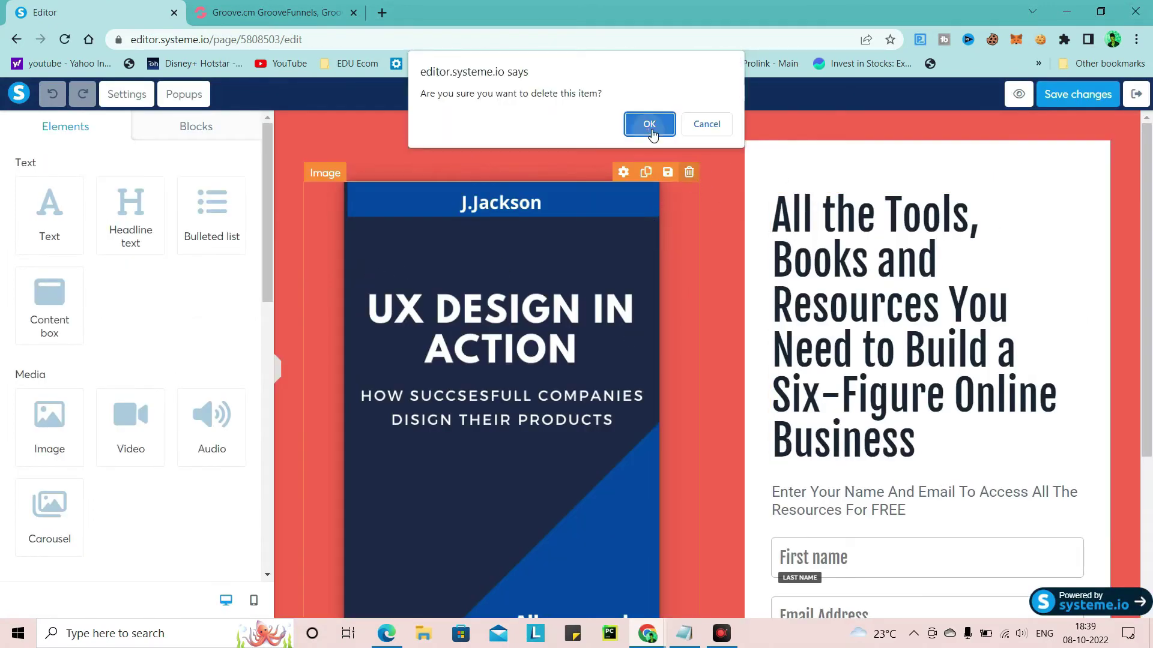
pyautogui.click(649, 125)
pyautogui.doubleClick(879, 294)
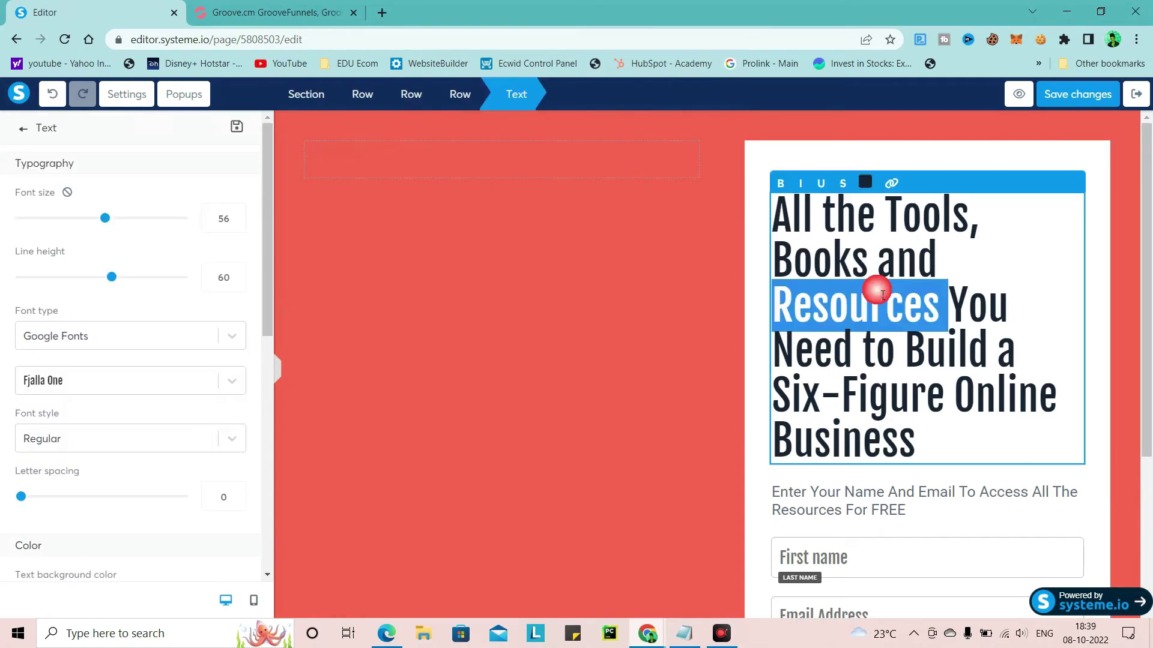
pyautogui.hotkey('ctrl', 'a')
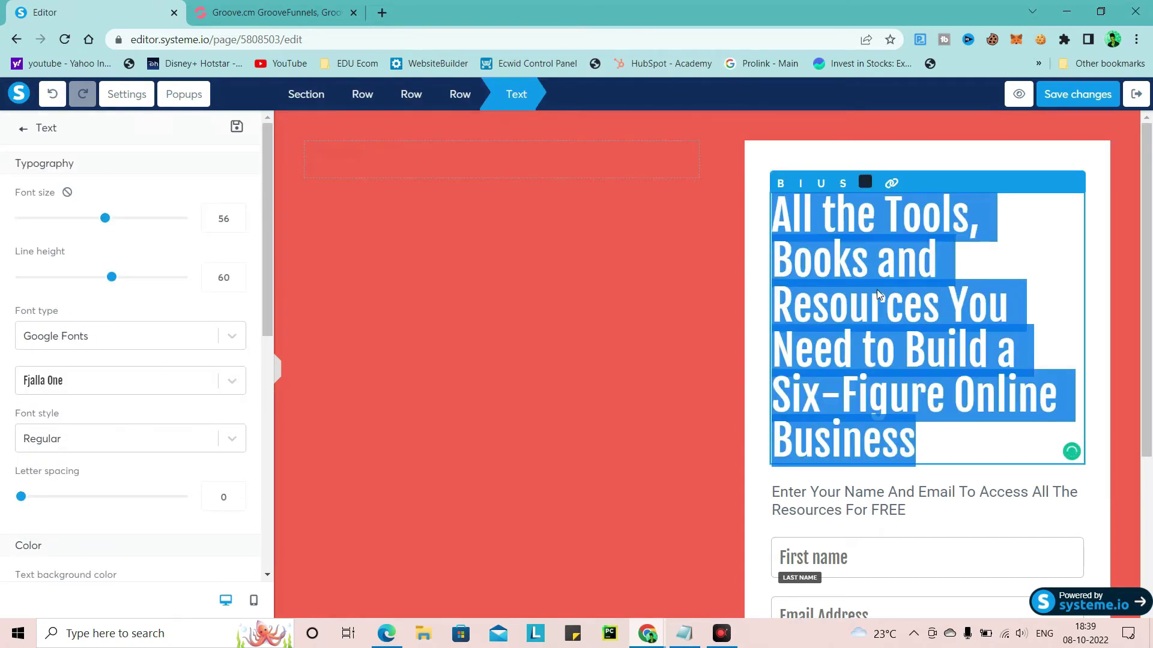
pyautogui.write('Dow')
pyautogui.press('BackSpace')
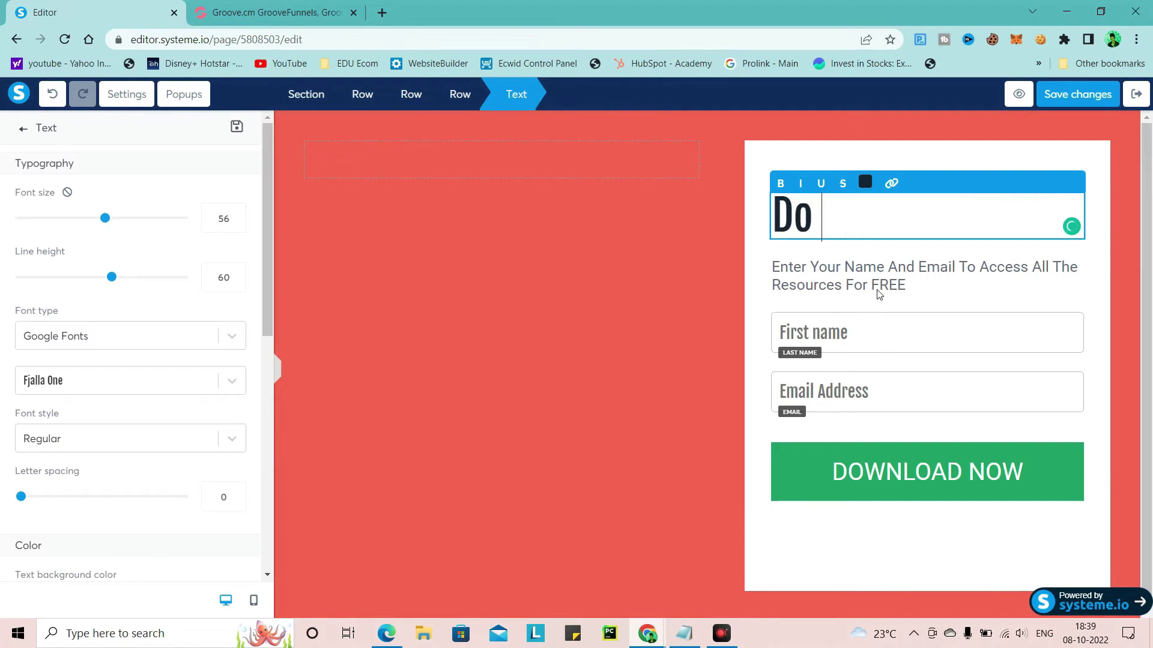
pyautogui.write('We')
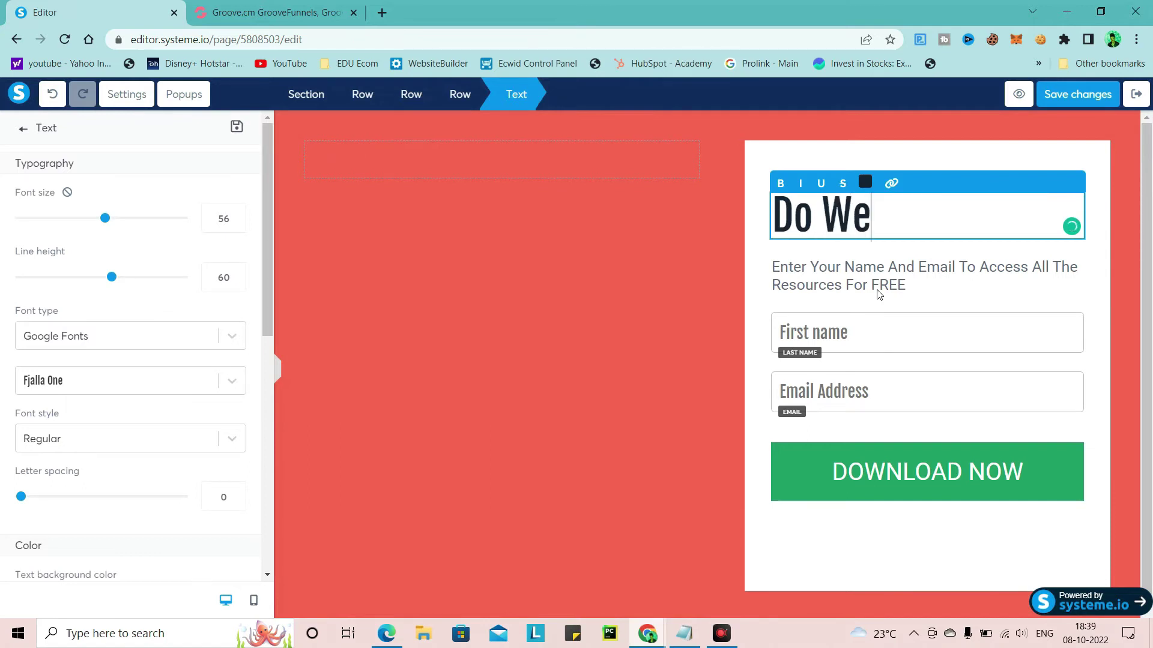
pyautogui.press('BackSpace')
pyautogui.press('BackSpace')
pyautogui.press('BackSpace')
pyautogui.press('BackSpace')
pyautogui.press('BackSpace')
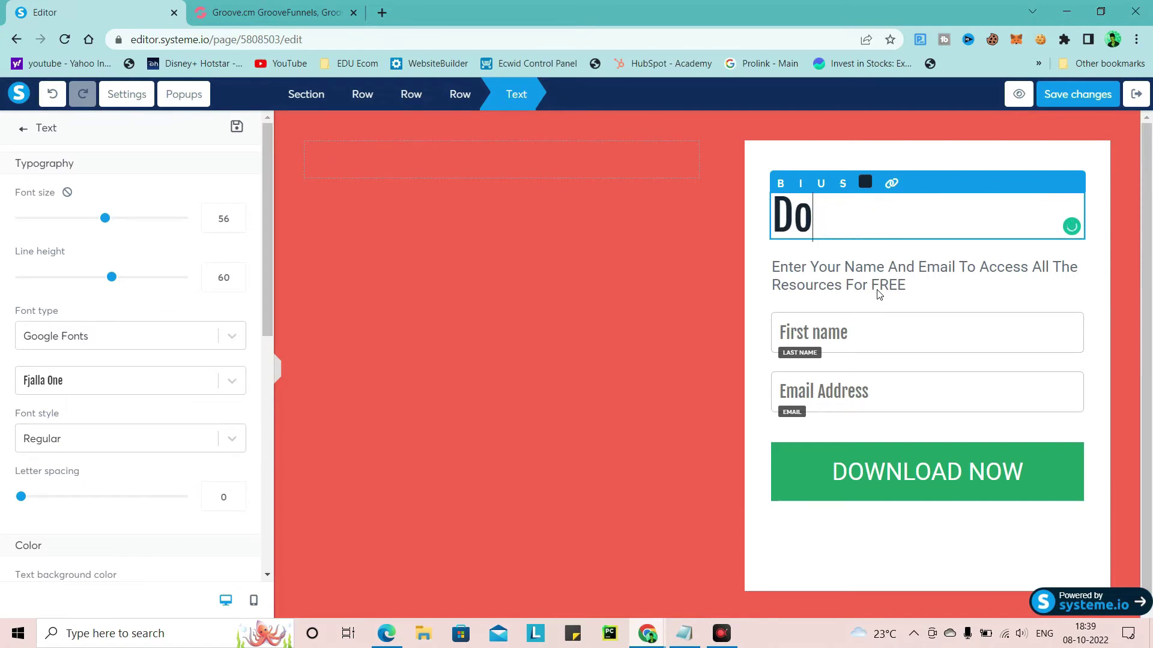
pyautogui.click(1075, 169)
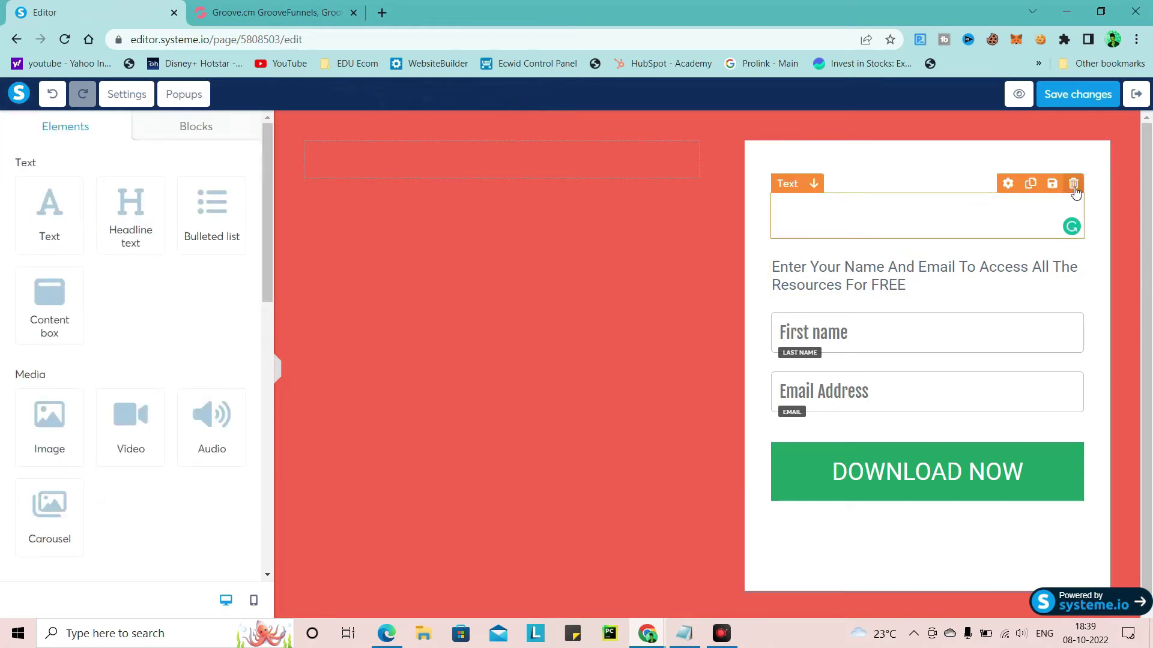
pyautogui.click(1073, 183)
pyautogui.click(650, 124)
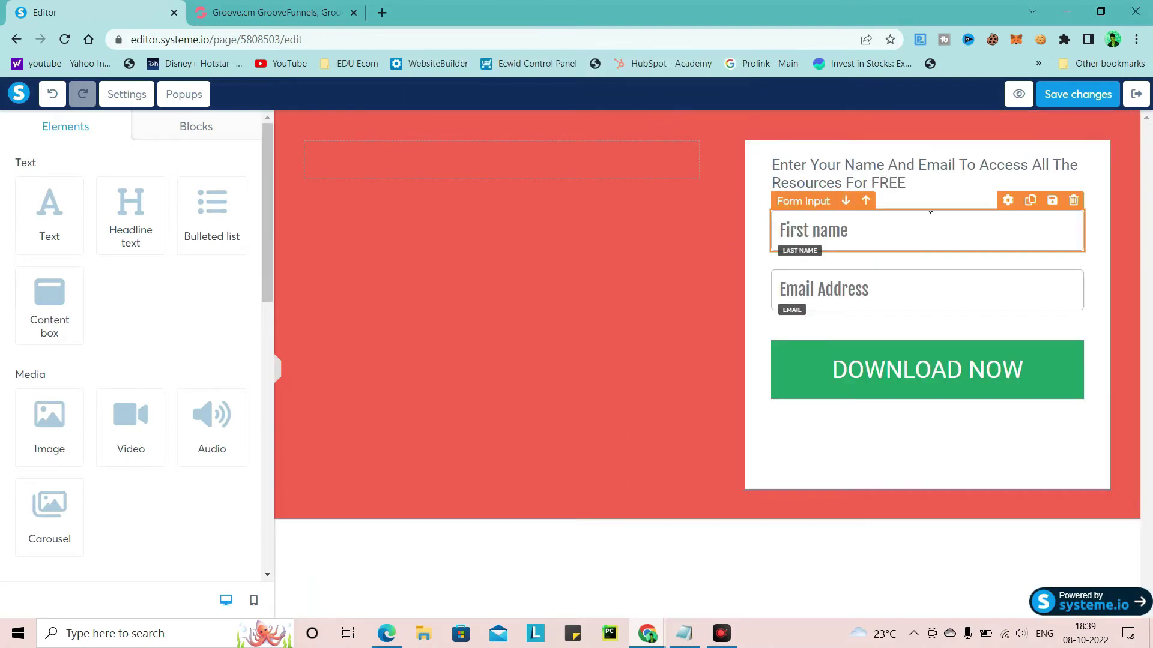
# Edit the 'Enter Your Name And Email' line, then select the red section
pyautogui.click(913, 173)
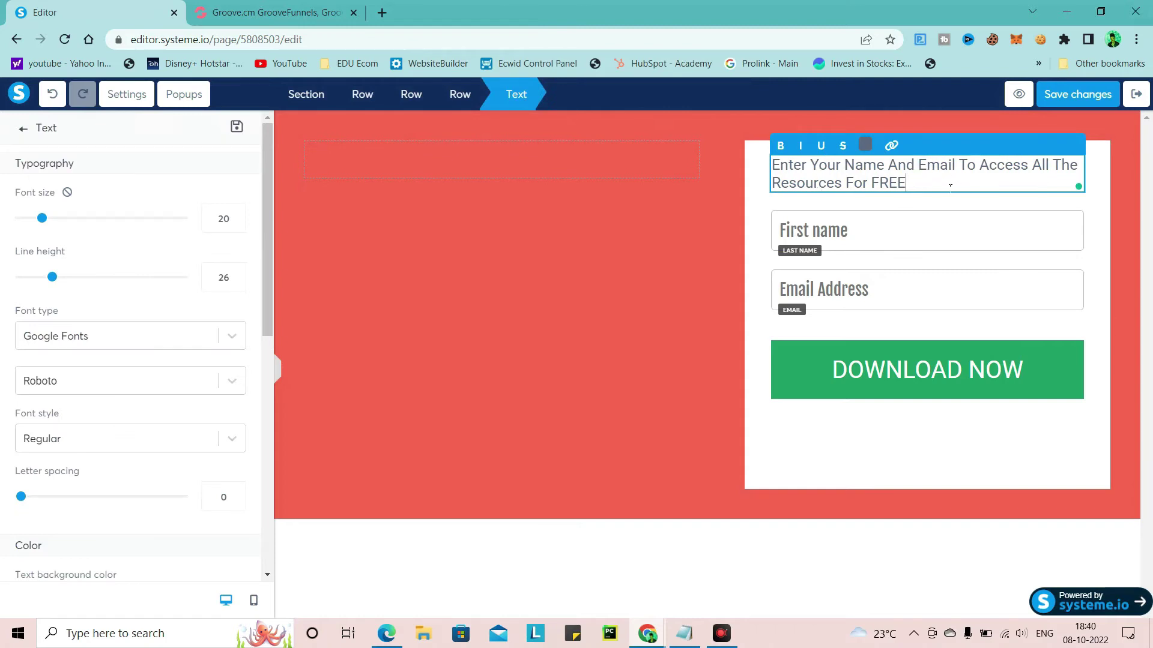
pyautogui.click(741, 213)
pyautogui.click(754, 193)
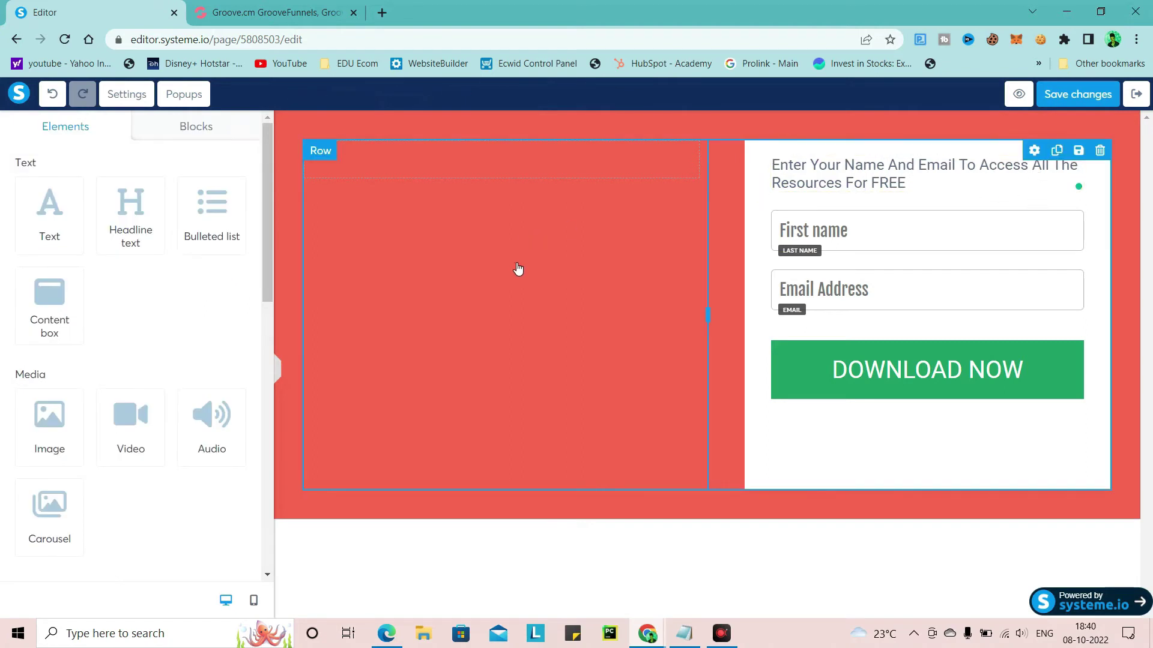
pyautogui.click(497, 133)
# Try the book 3 banner as the section background; it's rejected as over 5 Mb
pyautogui.scroll(-4, 38, 398)
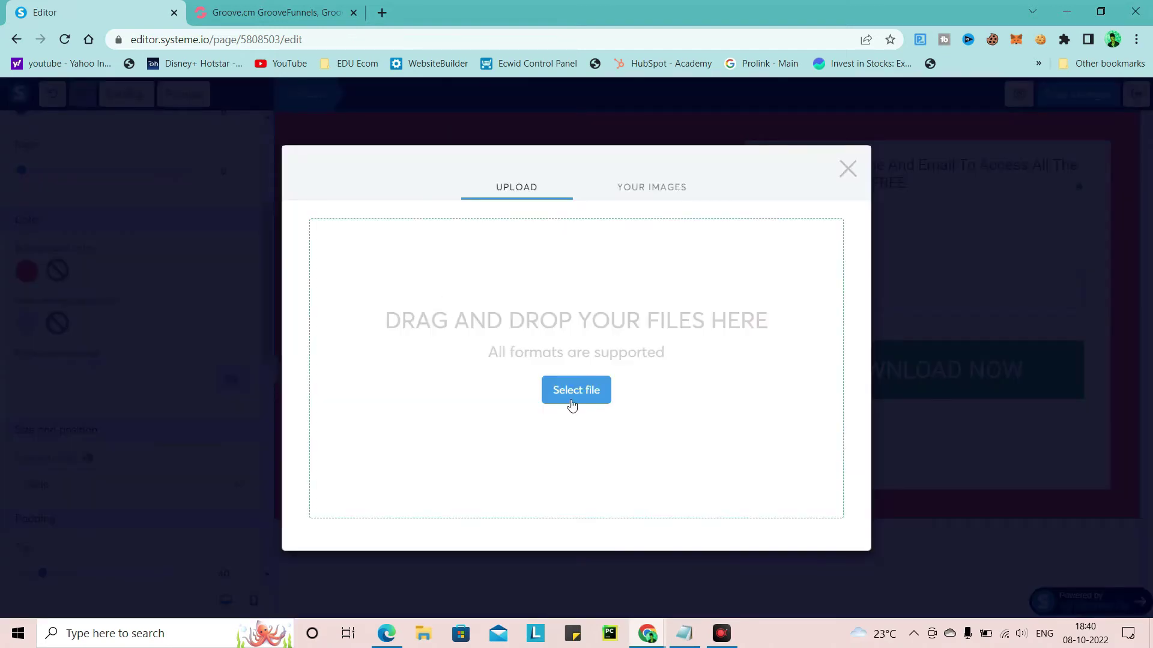
pyautogui.click(570, 393)
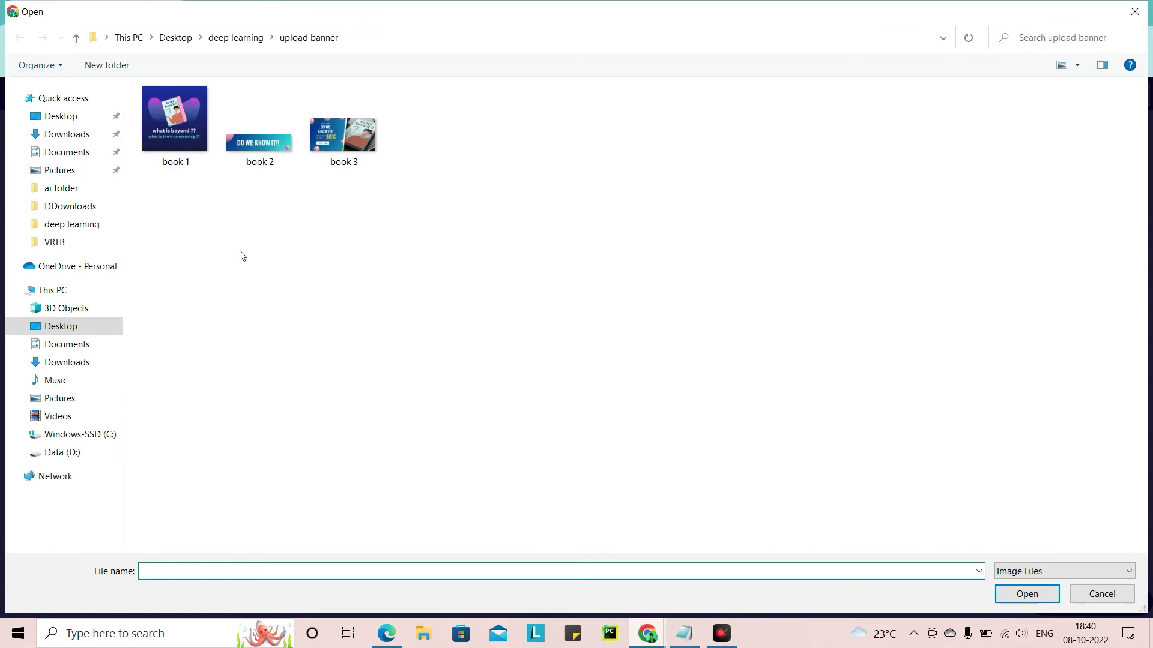
pyautogui.doubleClick(332, 134)
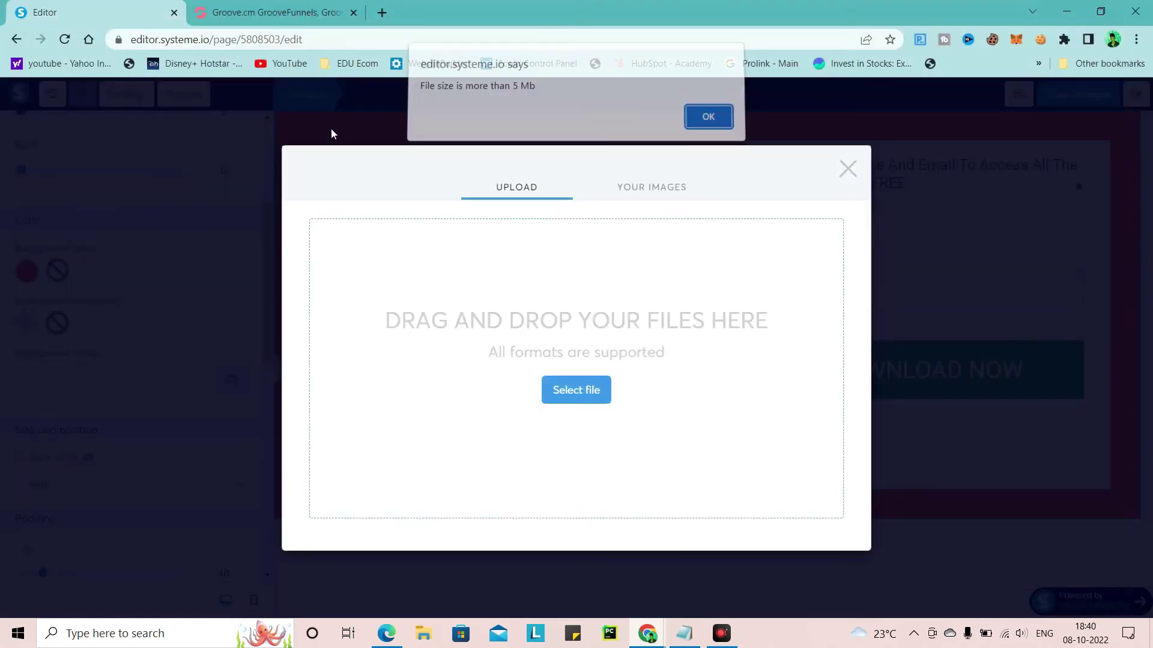
pyautogui.click(702, 124)
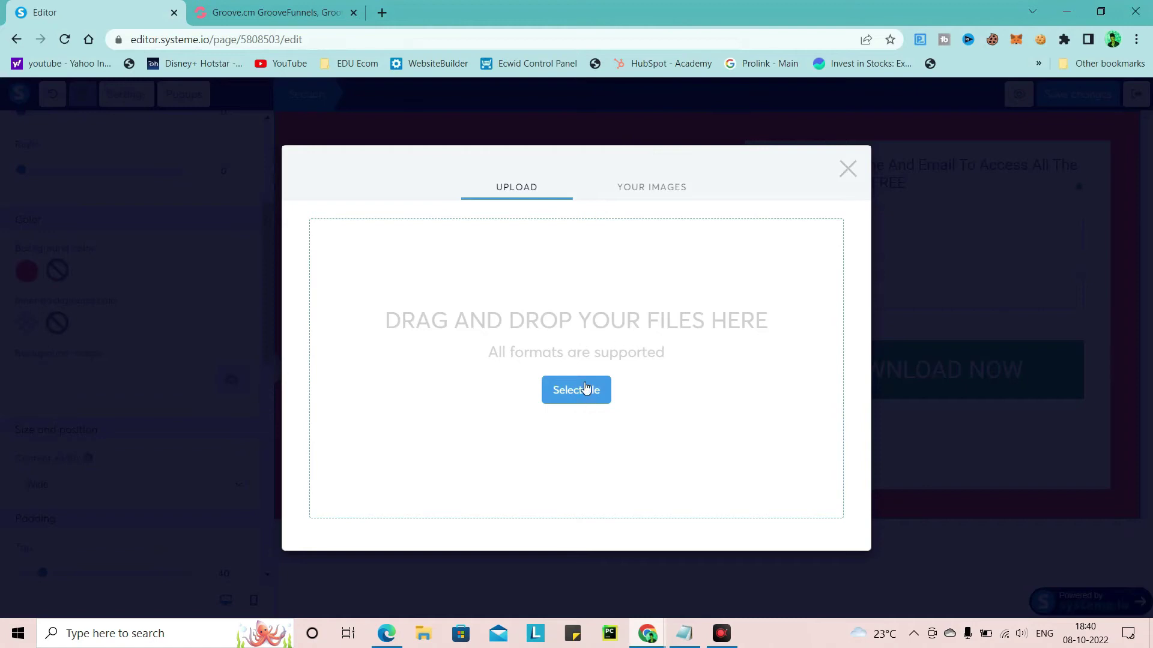
# Upload the hard-cover book mockup from Downloads as the section background instead
pyautogui.click(563, 394)
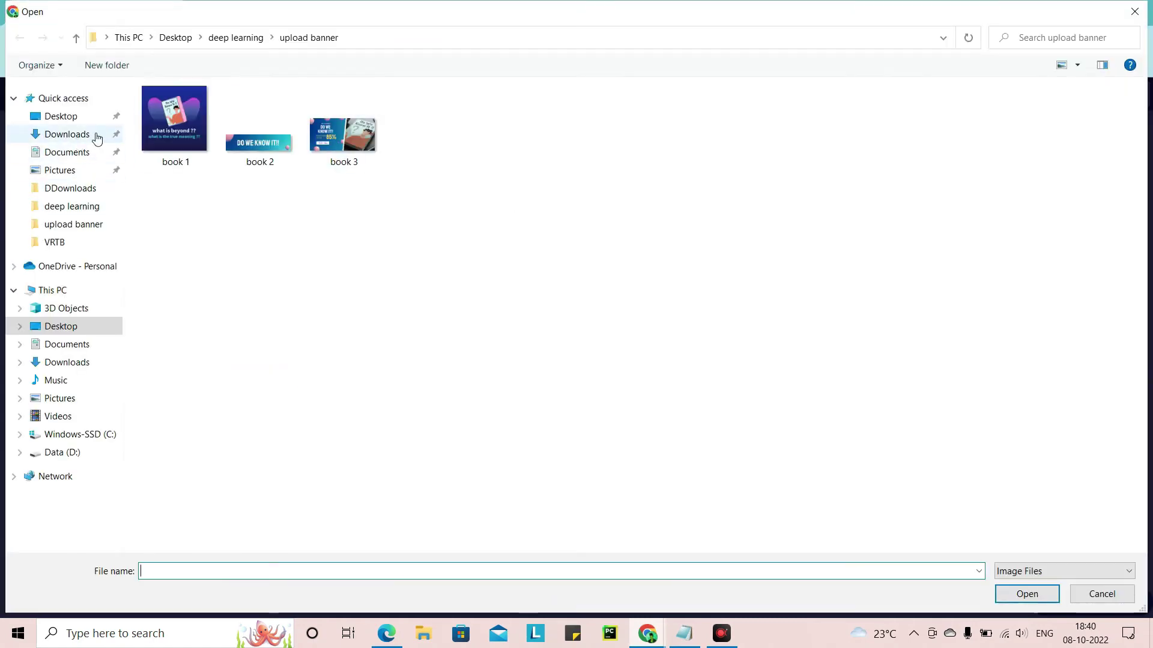
pyautogui.click(74, 136)
pyautogui.scroll(-15, 637, 312)
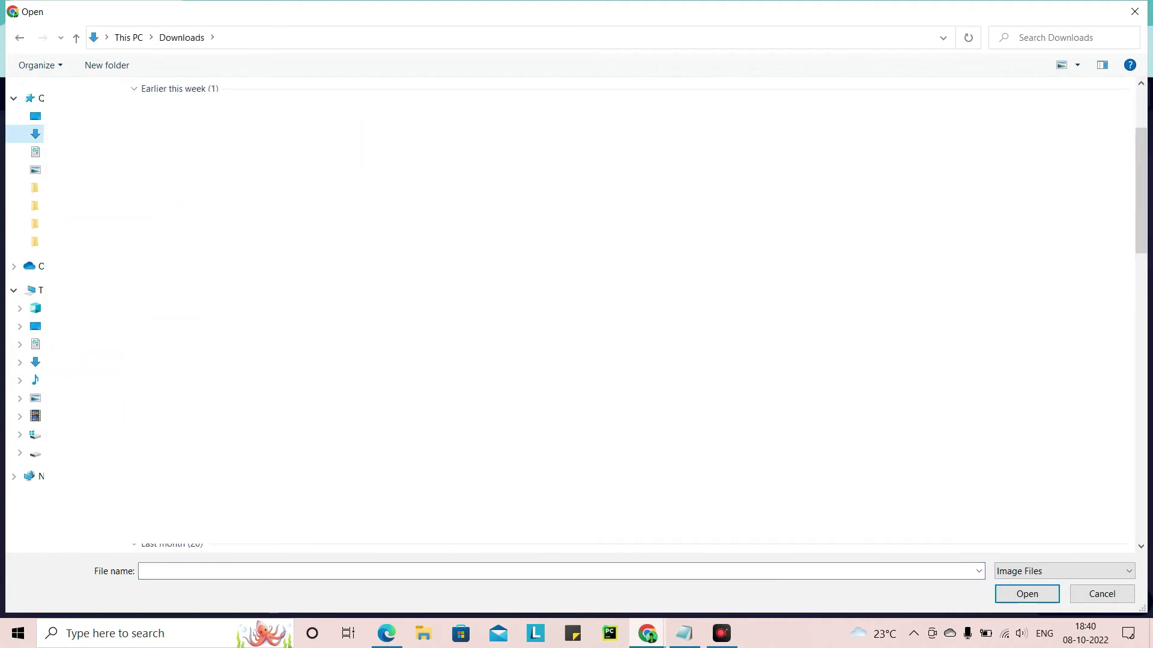
pyautogui.click(1081, 355)
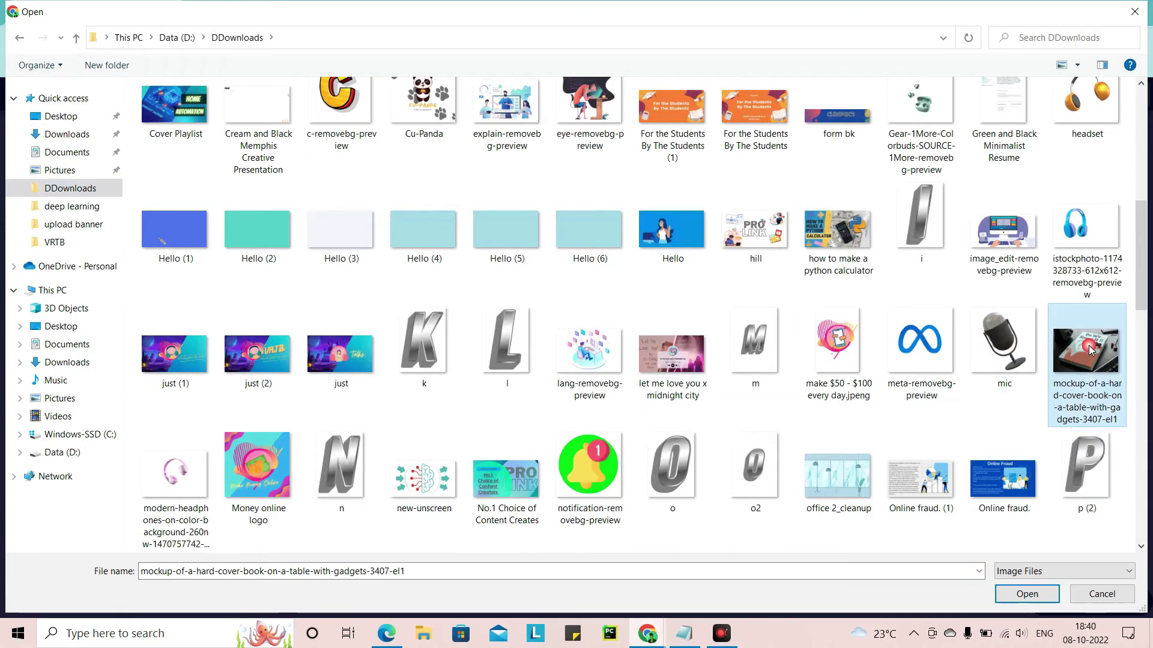
pyautogui.click(1015, 592)
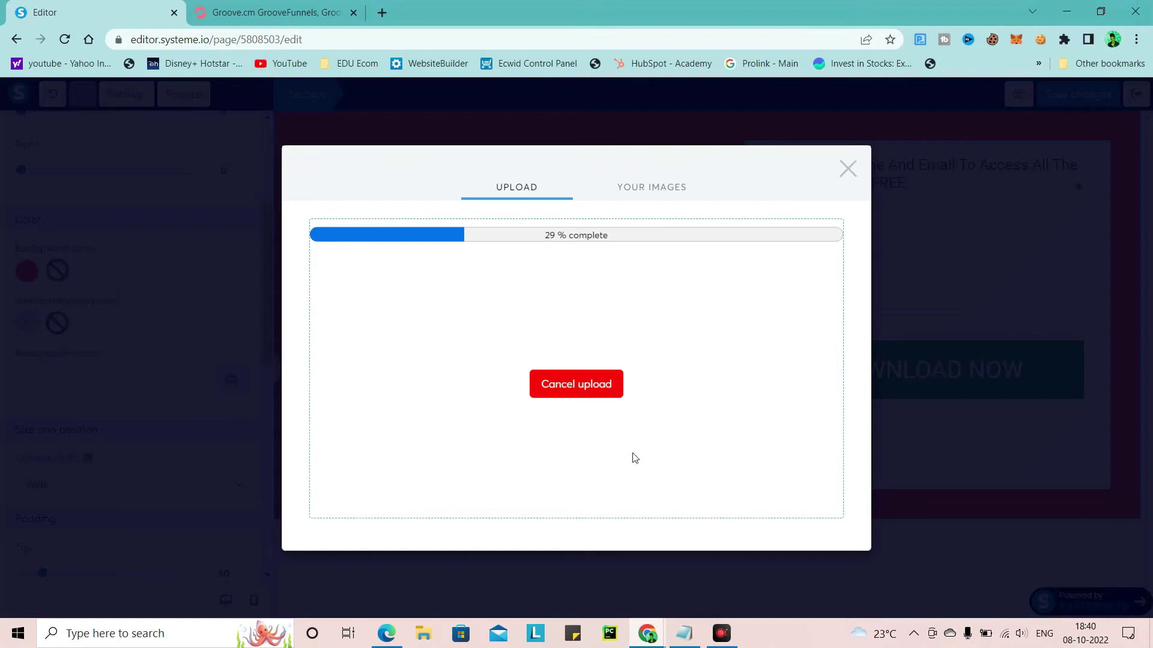
pyautogui.click(430, 640)
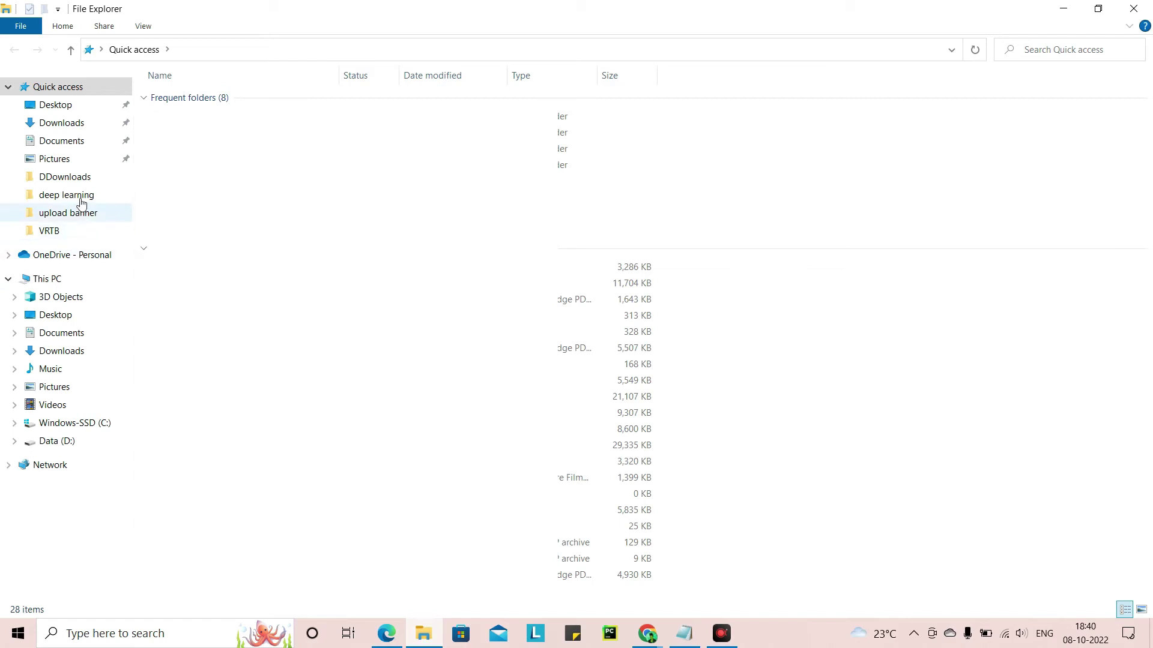
# Open Desktop > deep learning > upload banner and preview the book 3 image in Photos
pyautogui.click(80, 196)
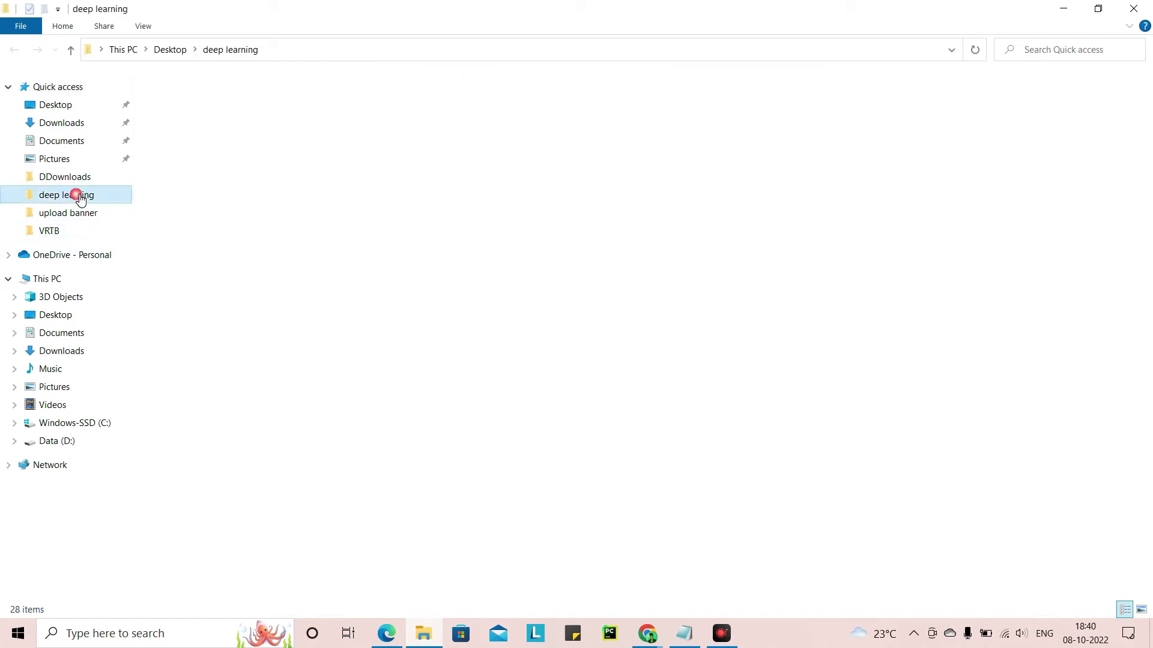
pyautogui.doubleClick(603, 114)
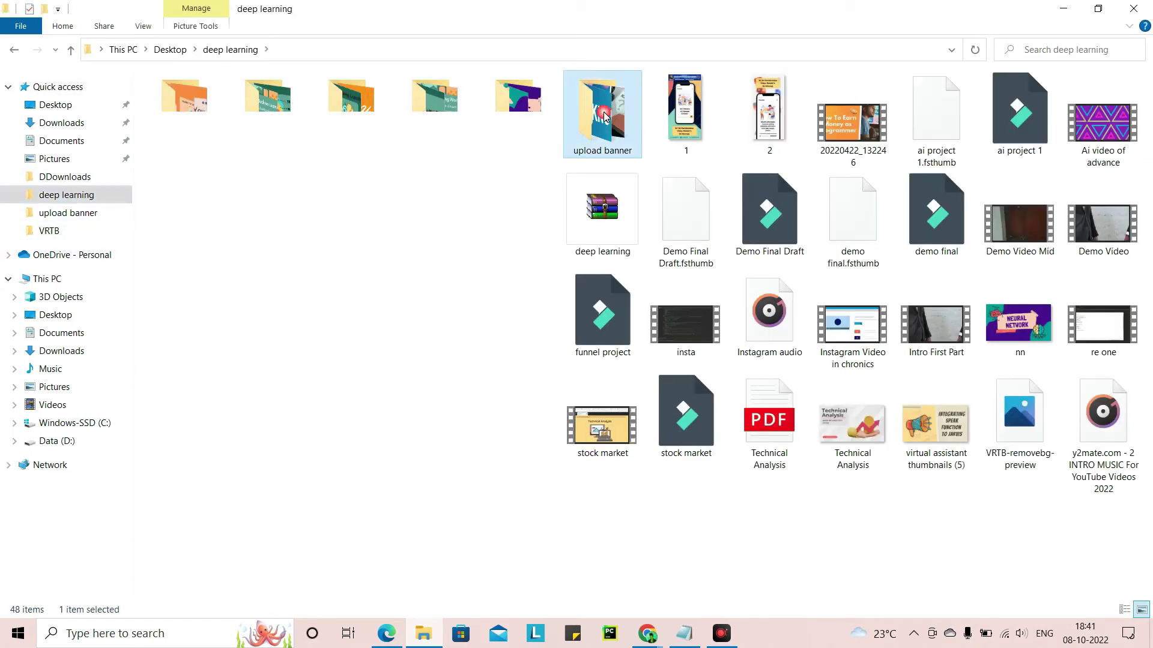
pyautogui.click(363, 128)
pyautogui.doubleClick(364, 129)
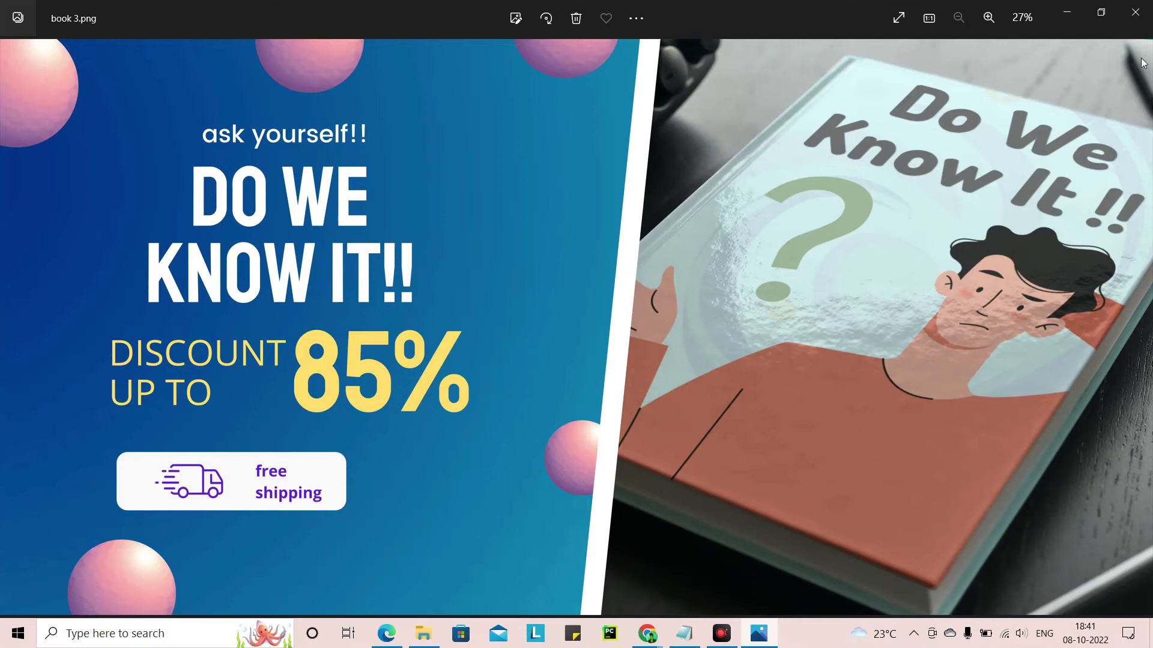
pyautogui.click(1134, 12)
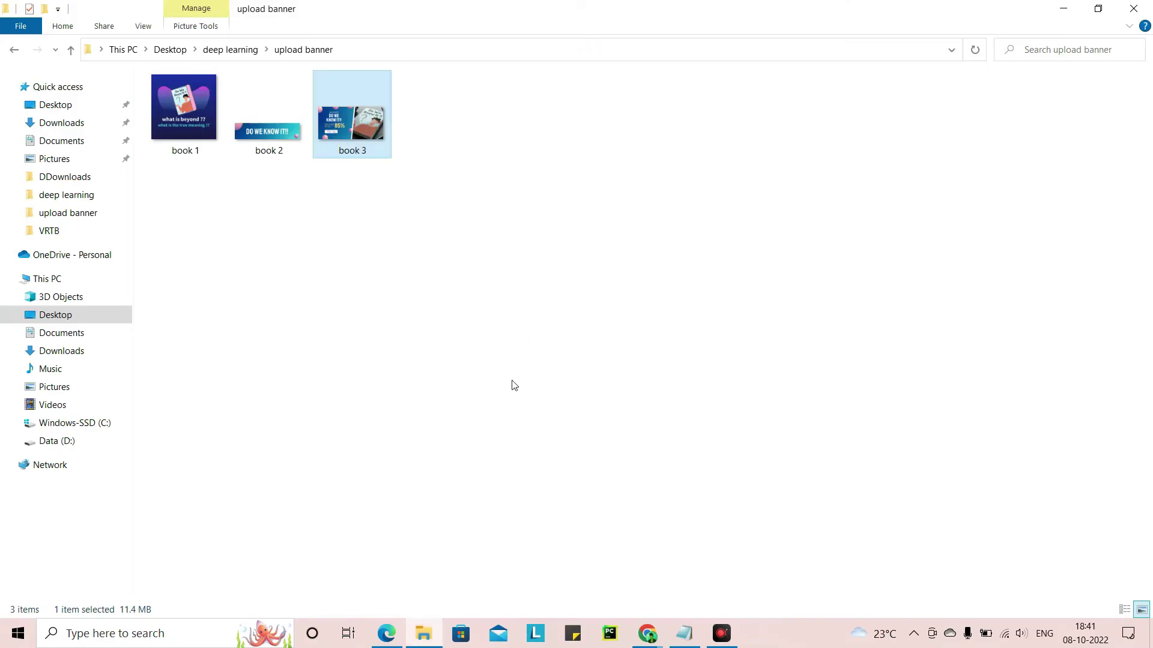
pyautogui.click(647, 633)
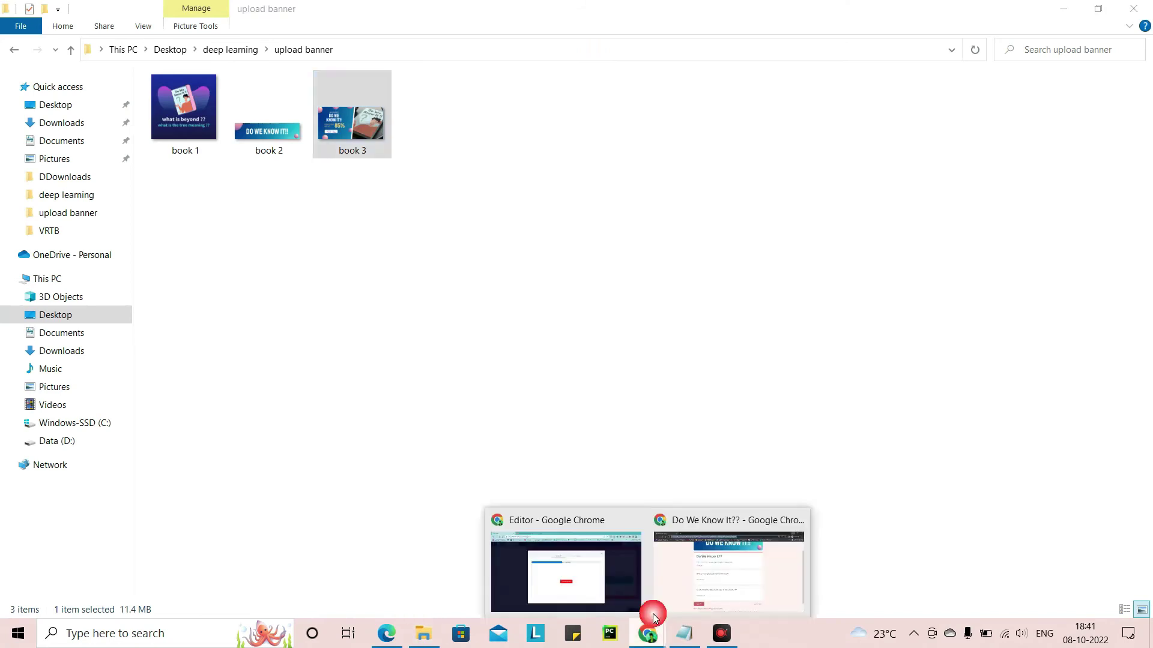
# Use the 'Do We Know It' book mockup as the centred section background, then select the form fields
pyautogui.click(621, 579)
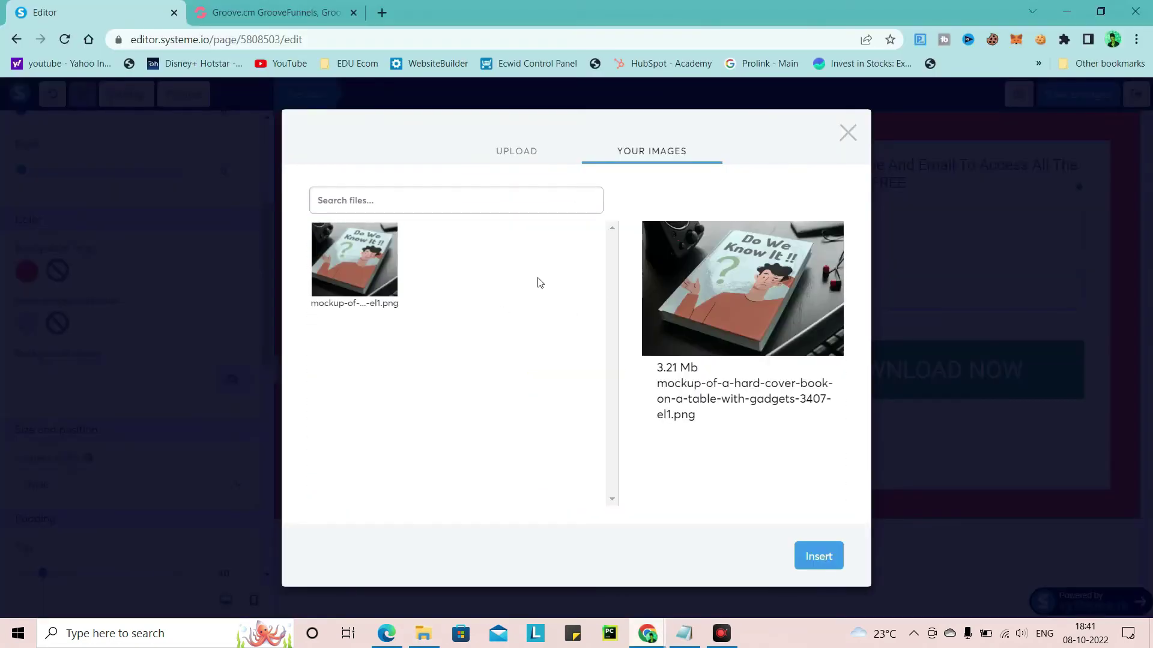
pyautogui.click(821, 554)
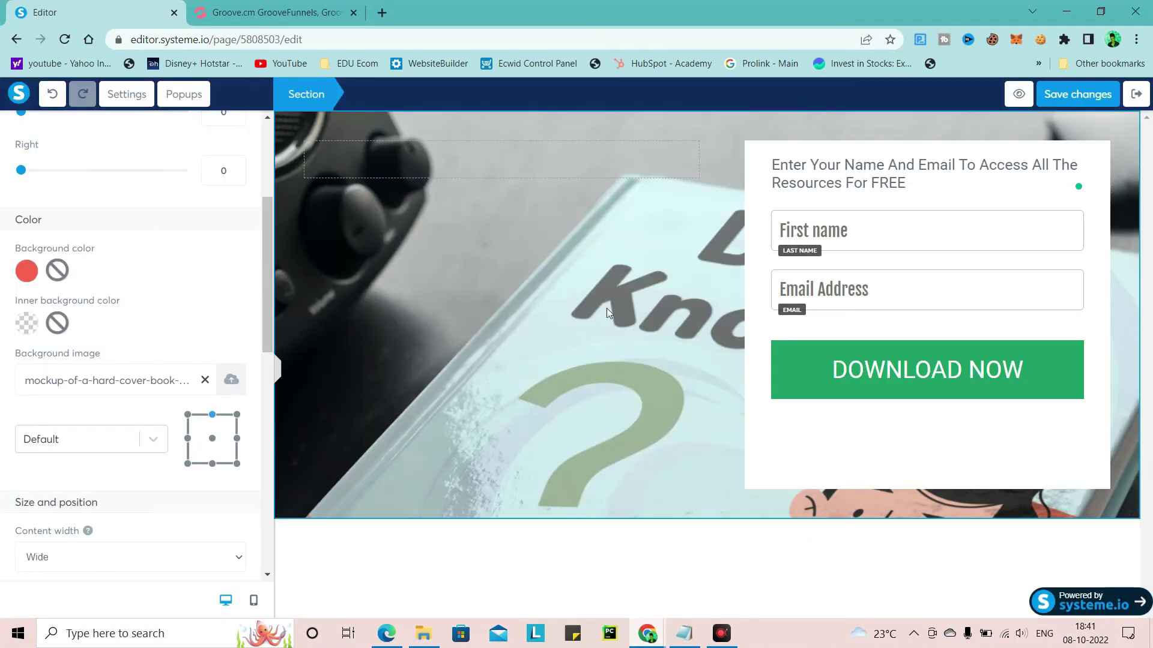
pyautogui.click(213, 440)
pyautogui.click(213, 464)
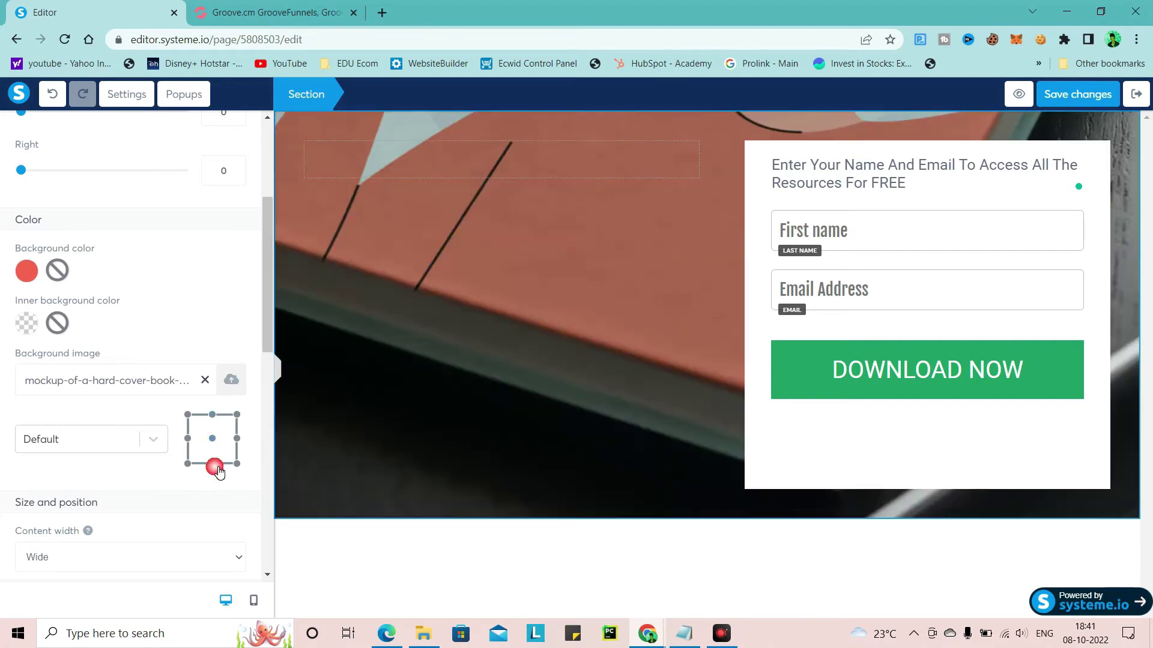
pyautogui.click(211, 415)
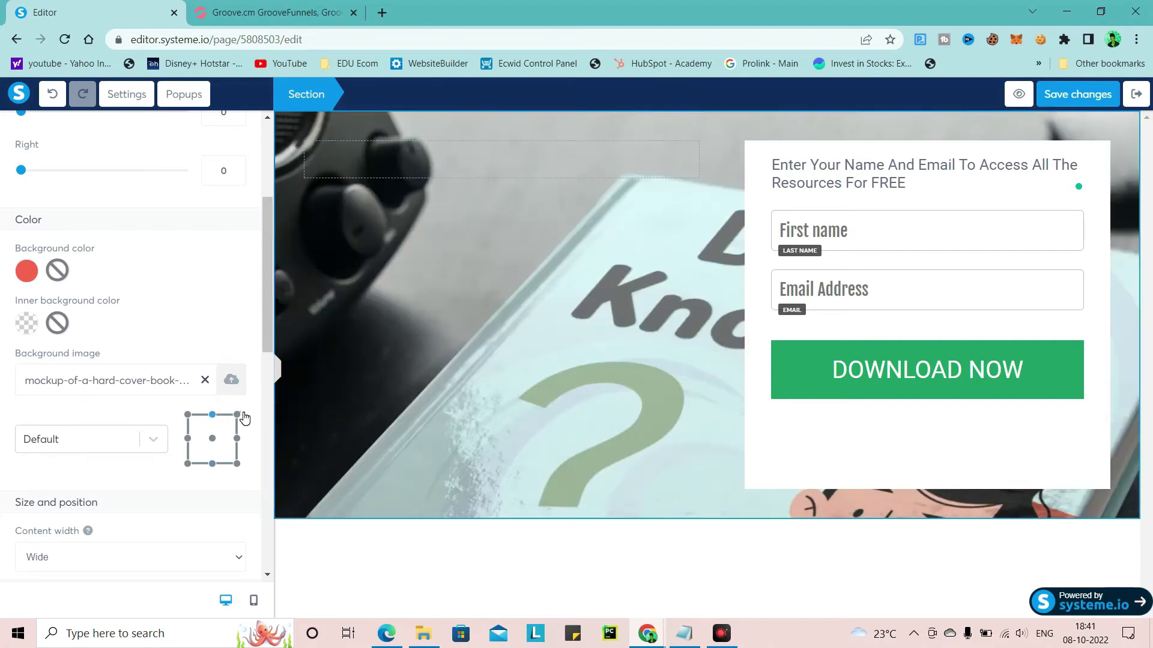
pyautogui.click(237, 415)
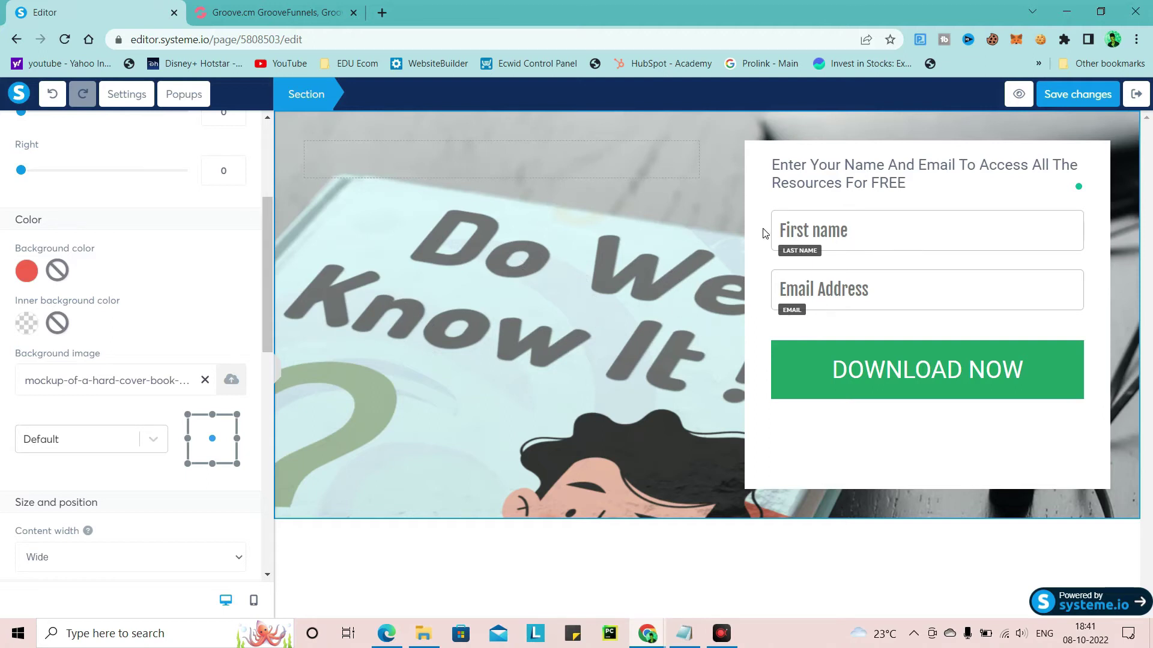
pyautogui.click(868, 222)
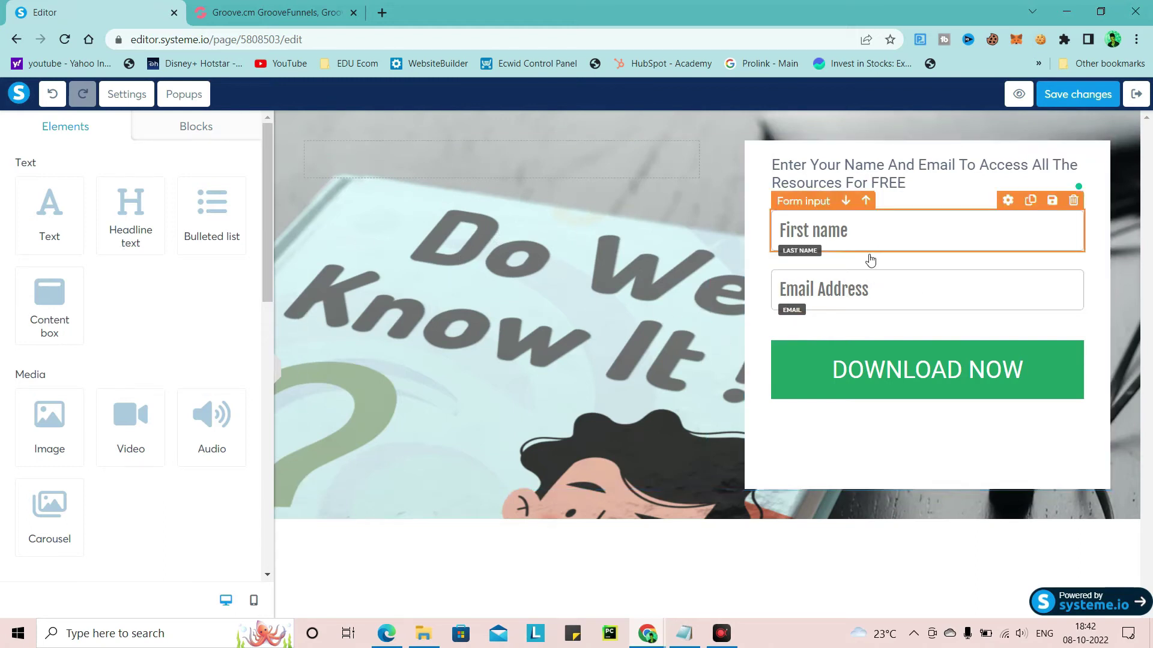
pyautogui.click(929, 293)
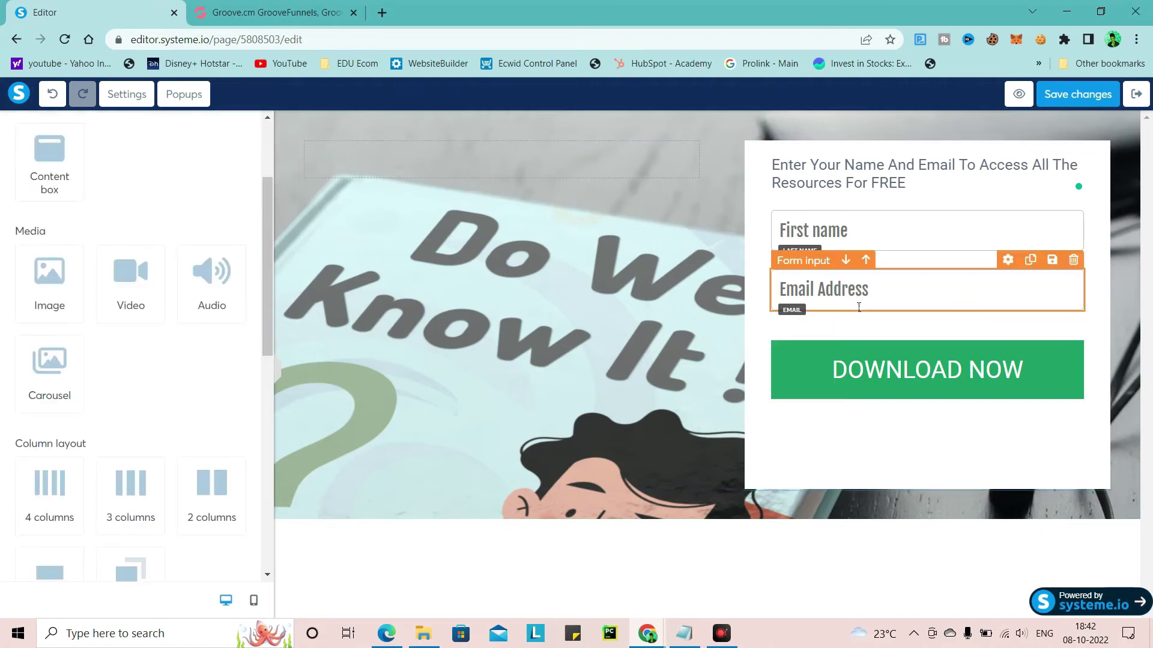
# Duplicate the Email Address field and check its Input type options without changing them
pyautogui.click(1030, 260)
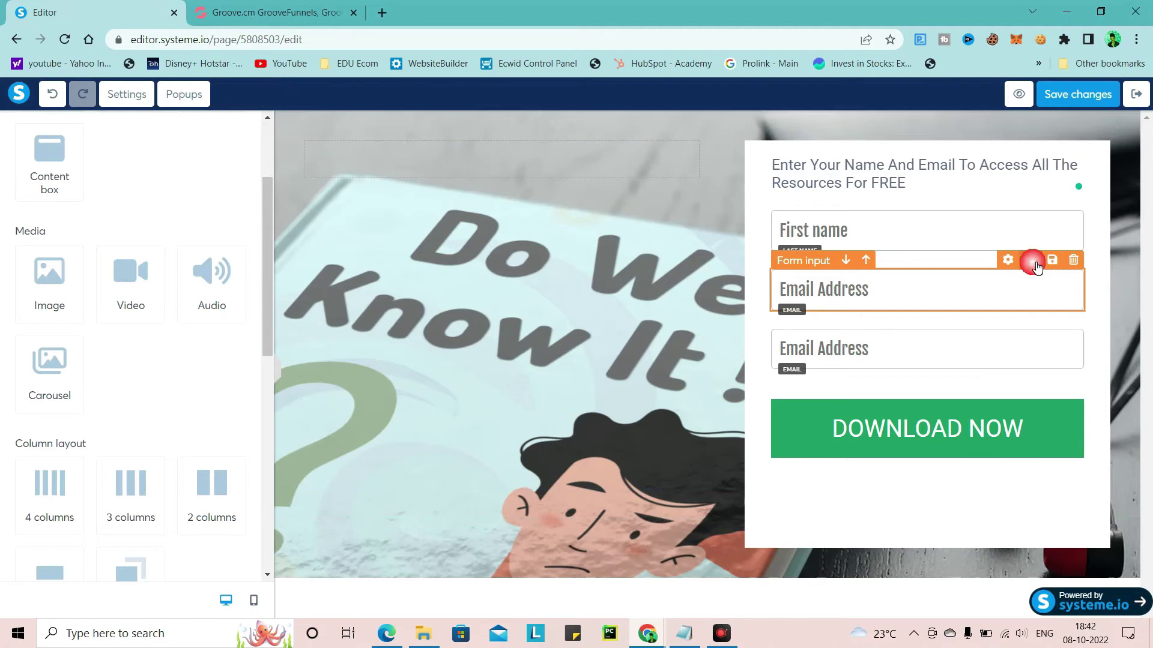
pyautogui.click(863, 348)
pyautogui.click(85, 190)
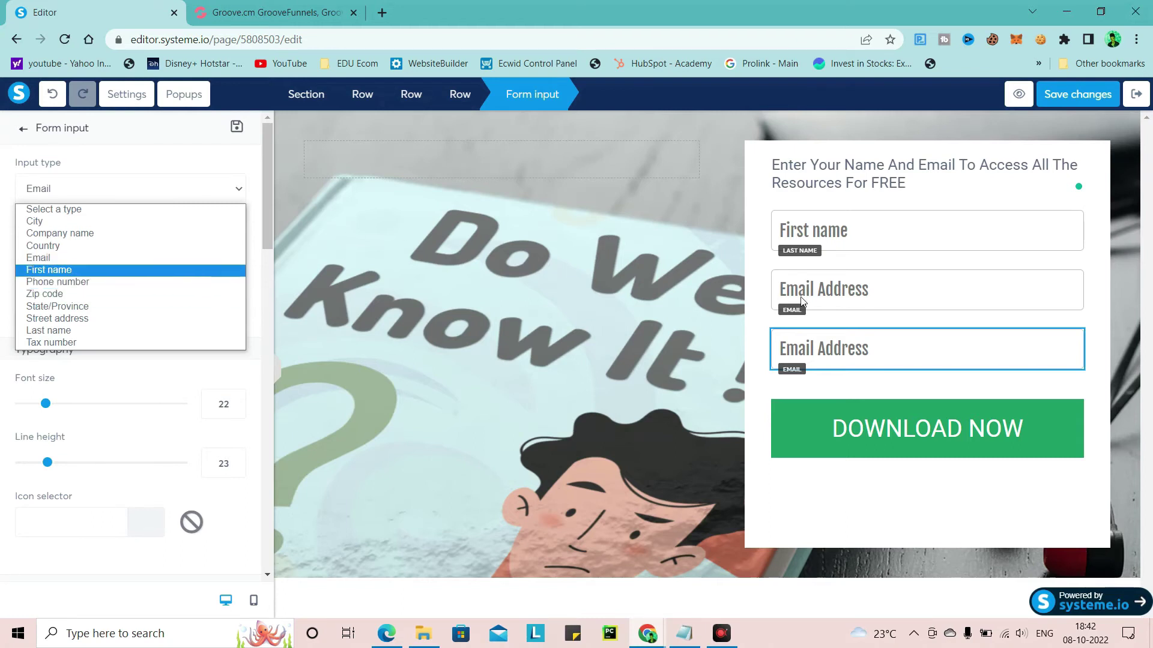
pyautogui.press('Escape')
pyautogui.press('Escape')
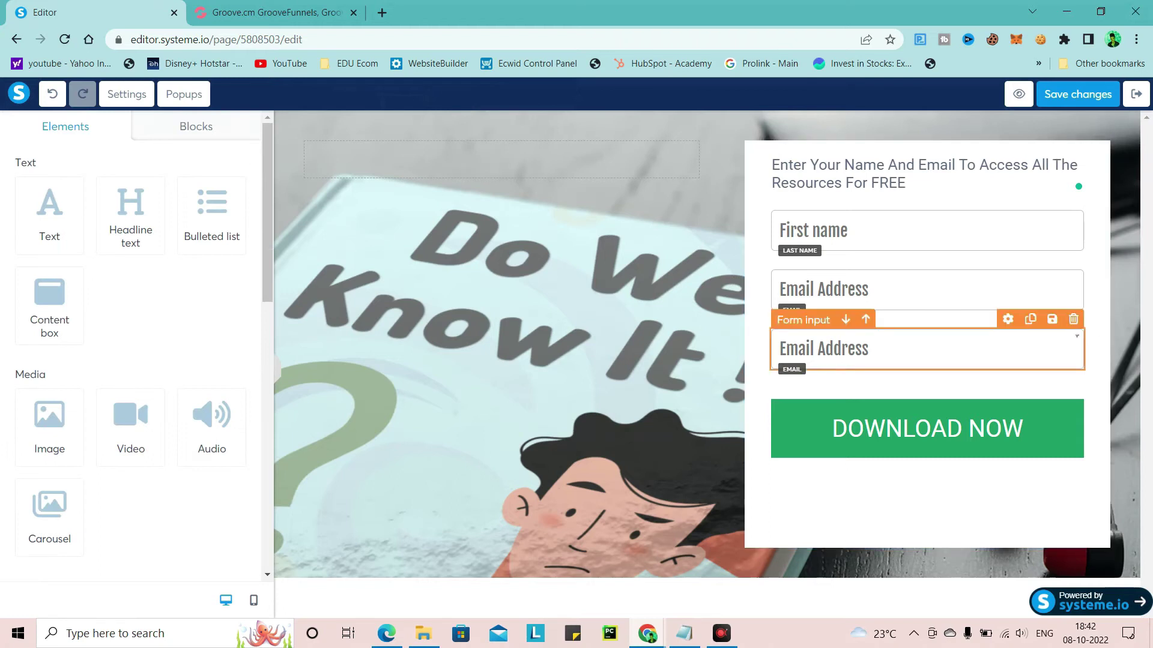
# Delete the duplicate email field and save the squeeze page changes
pyautogui.click(1074, 319)
pyautogui.click(651, 123)
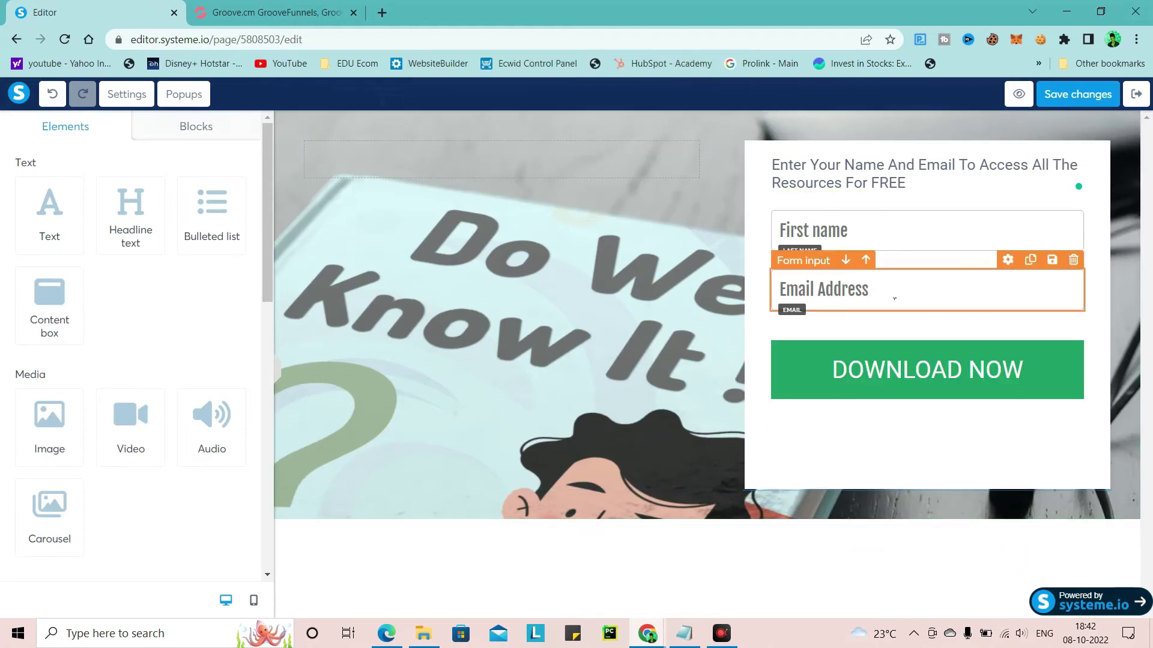
pyautogui.click(1076, 98)
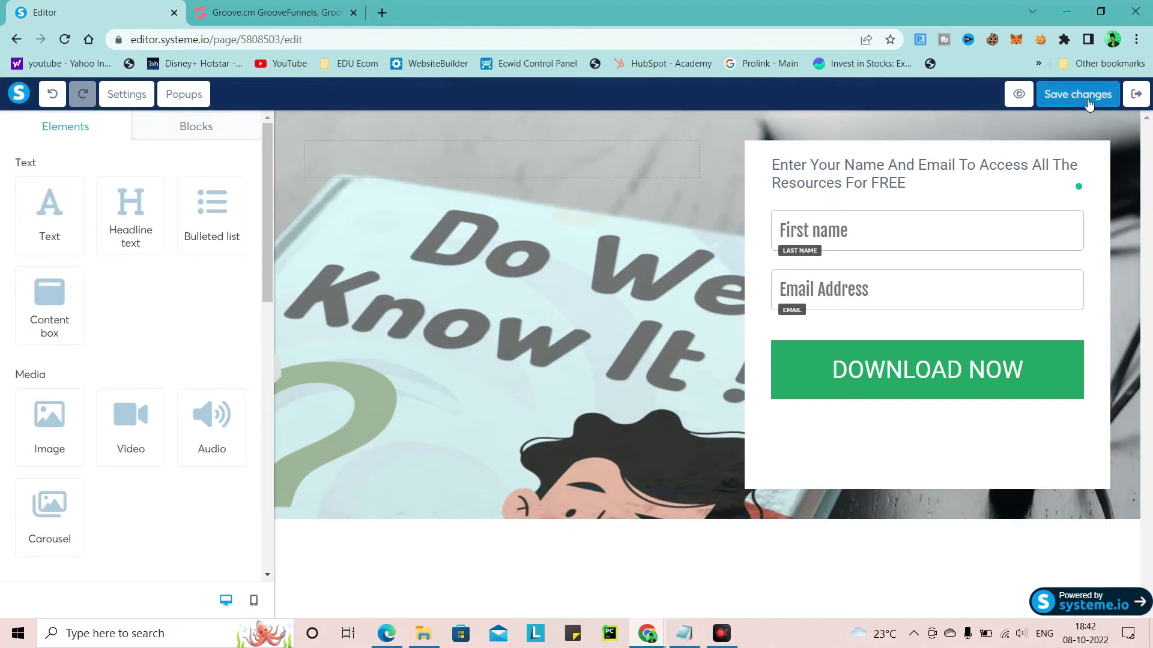
pyautogui.click(1145, 98)
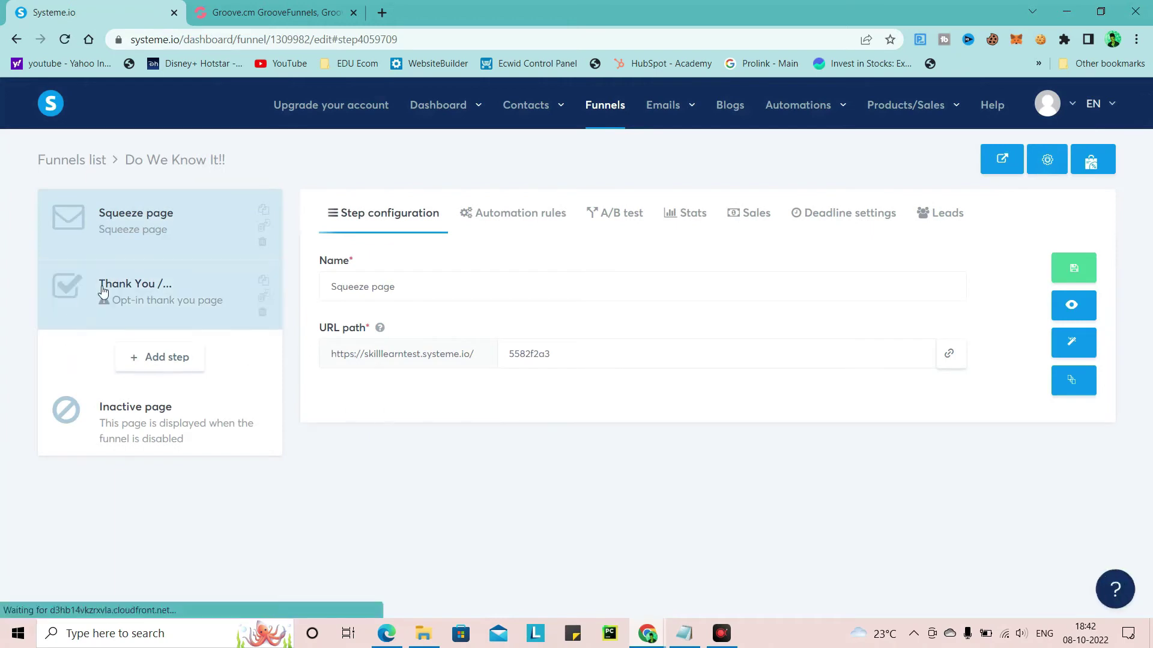
# Add an Upsell-type step named 'Upsell page' to the Do We Know It!! funnel
pyautogui.click(165, 362)
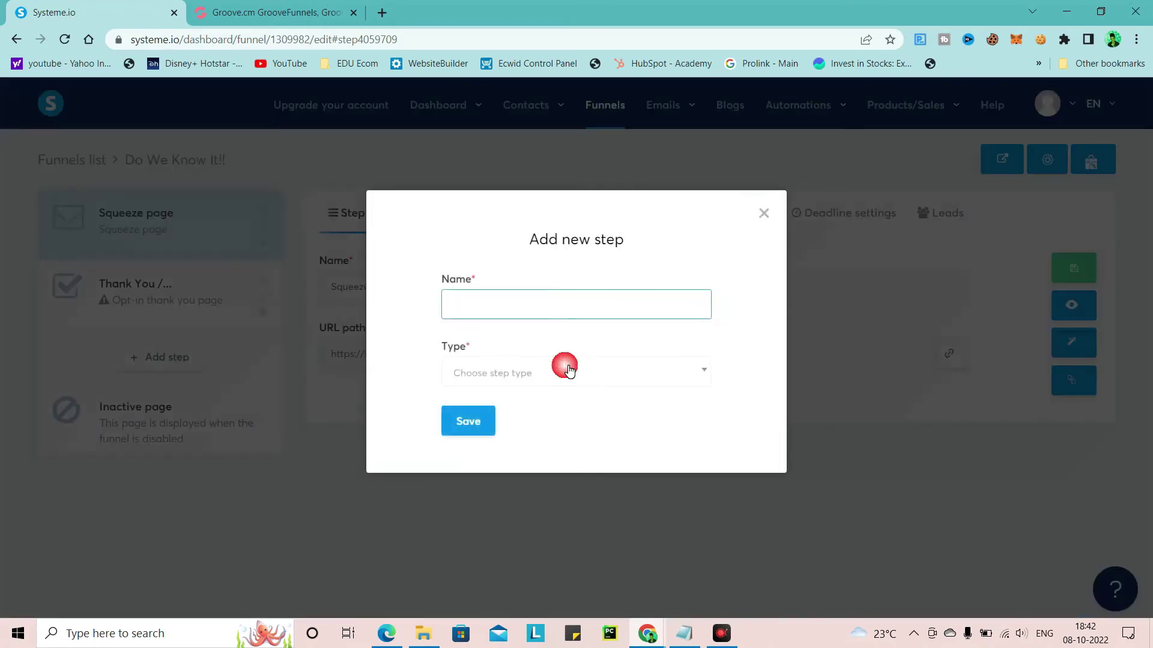
pyautogui.click(665, 377)
pyautogui.scroll(-2, 483, 477)
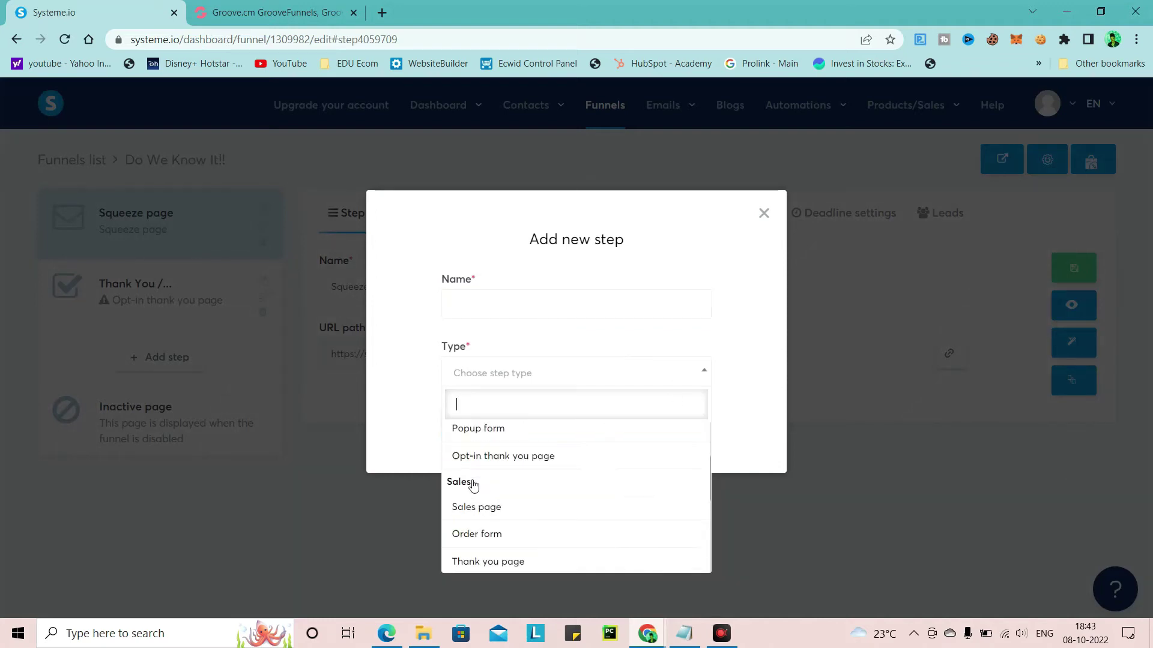
pyautogui.scroll(-2, 490, 487)
pyautogui.click(506, 491)
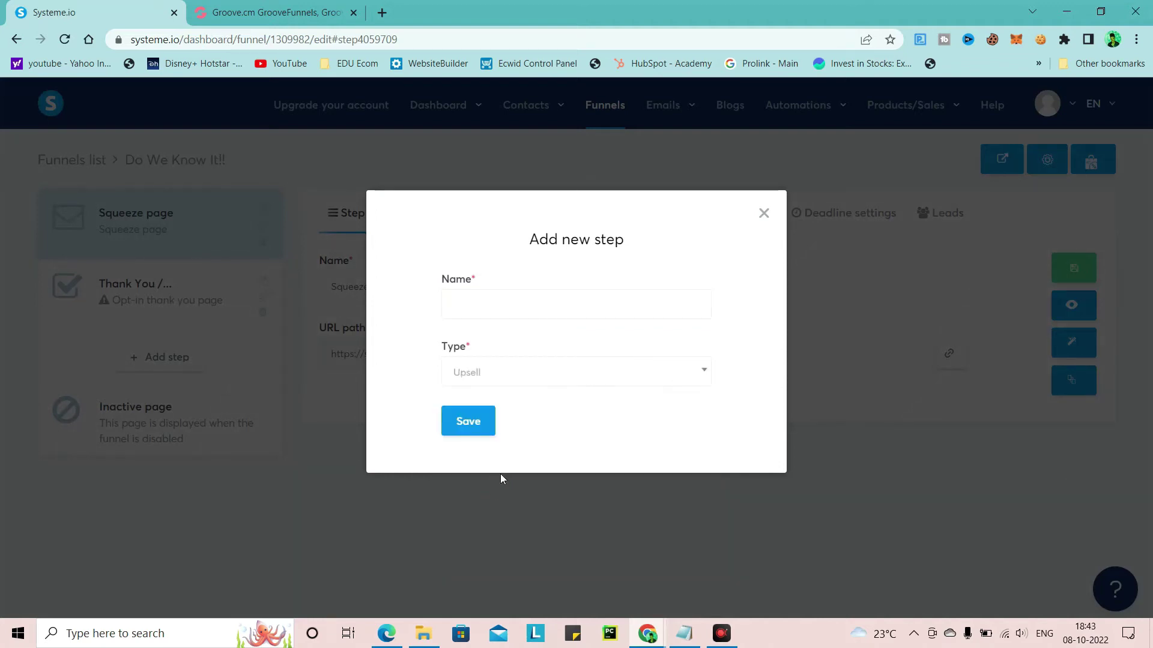
pyautogui.click(508, 303)
pyautogui.write('Upsell page')
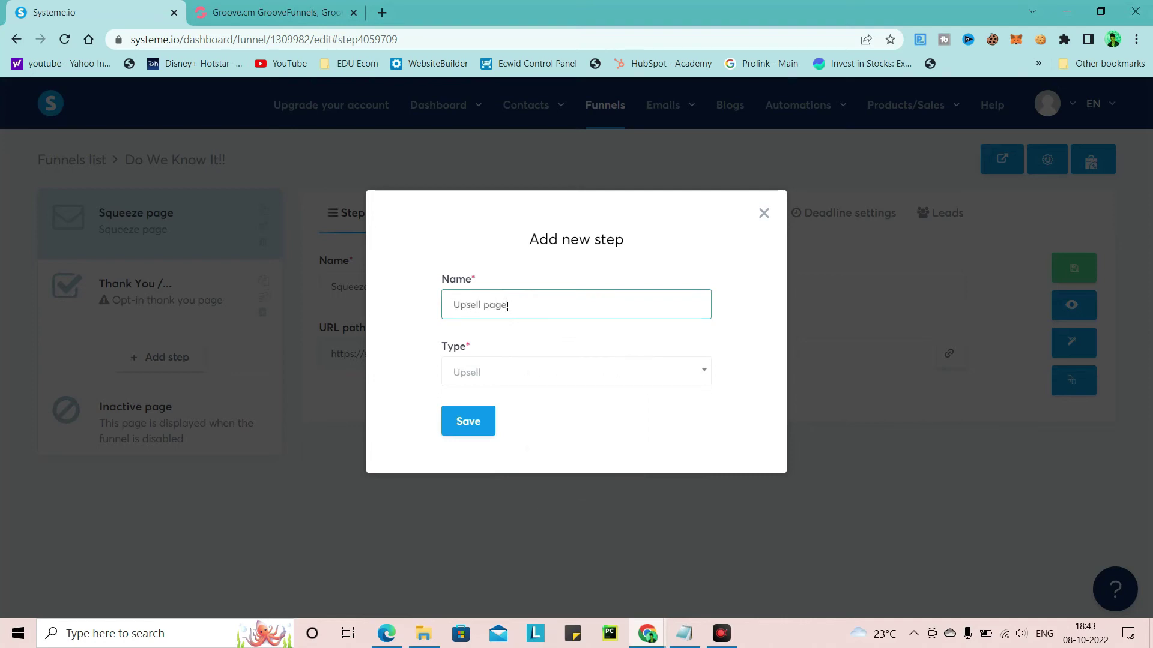
pyautogui.click(468, 420)
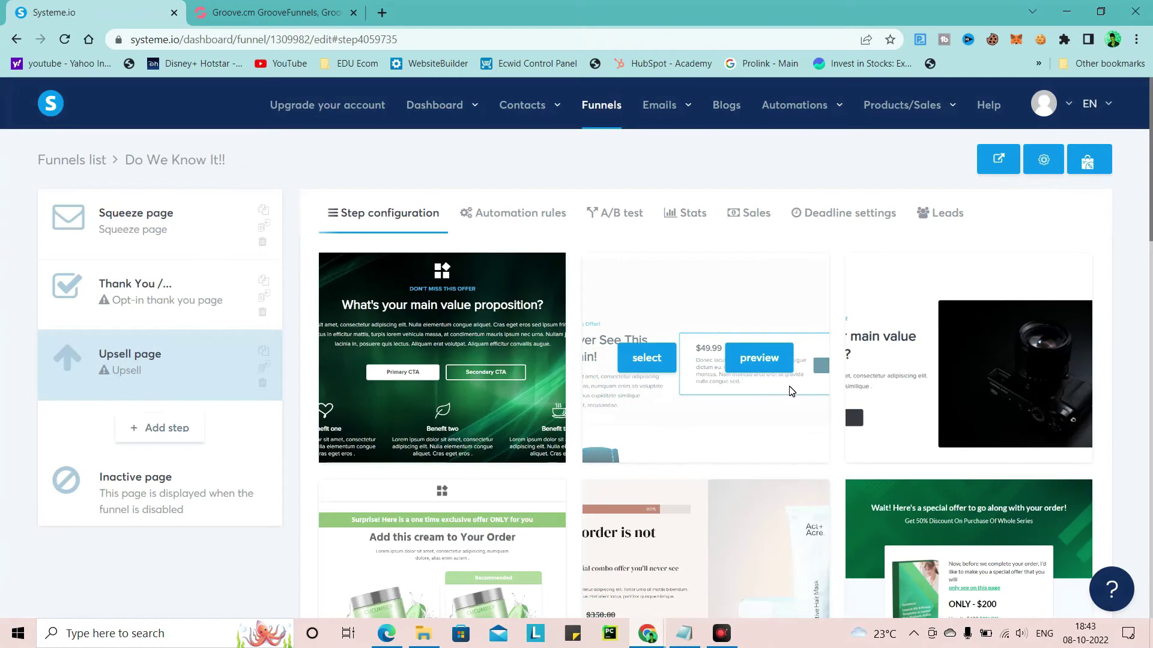
# Browse the upsell templates, then move the Upsell page step between the Squeeze page and Thank You
pyautogui.scroll(-1, 781, 389)
pyautogui.scroll(-5, 779, 392)
pyautogui.scroll(5, 778, 391)
pyautogui.scroll(-9, 779, 392)
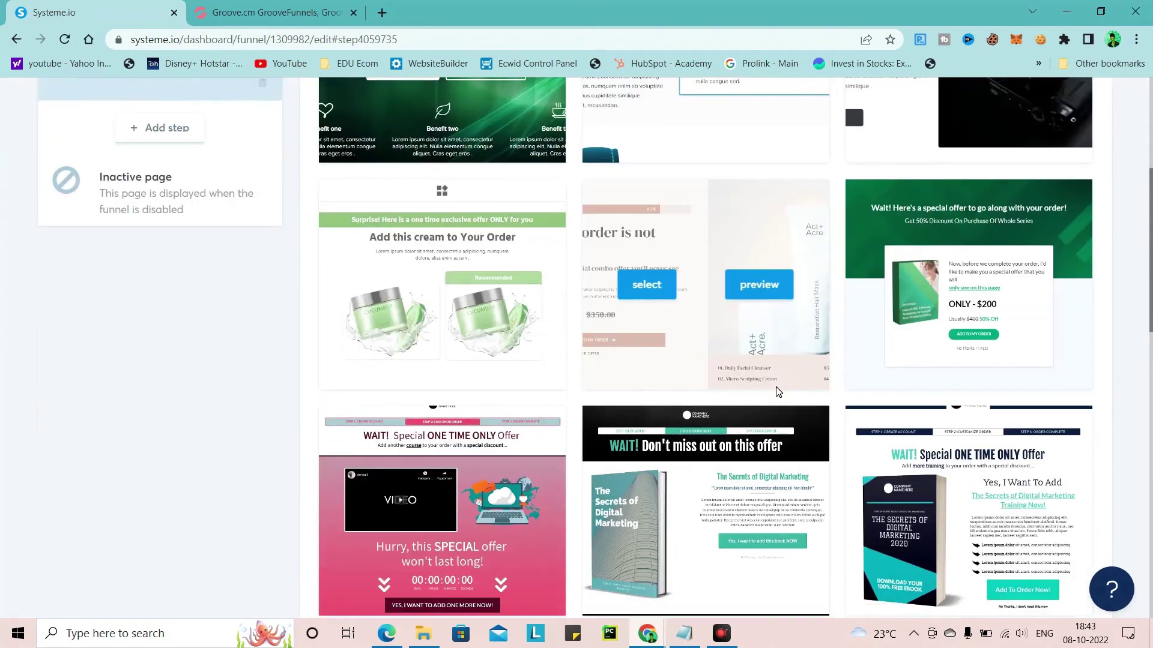
pyautogui.scroll(-4, 776, 389)
pyautogui.scroll(-4, 776, 386)
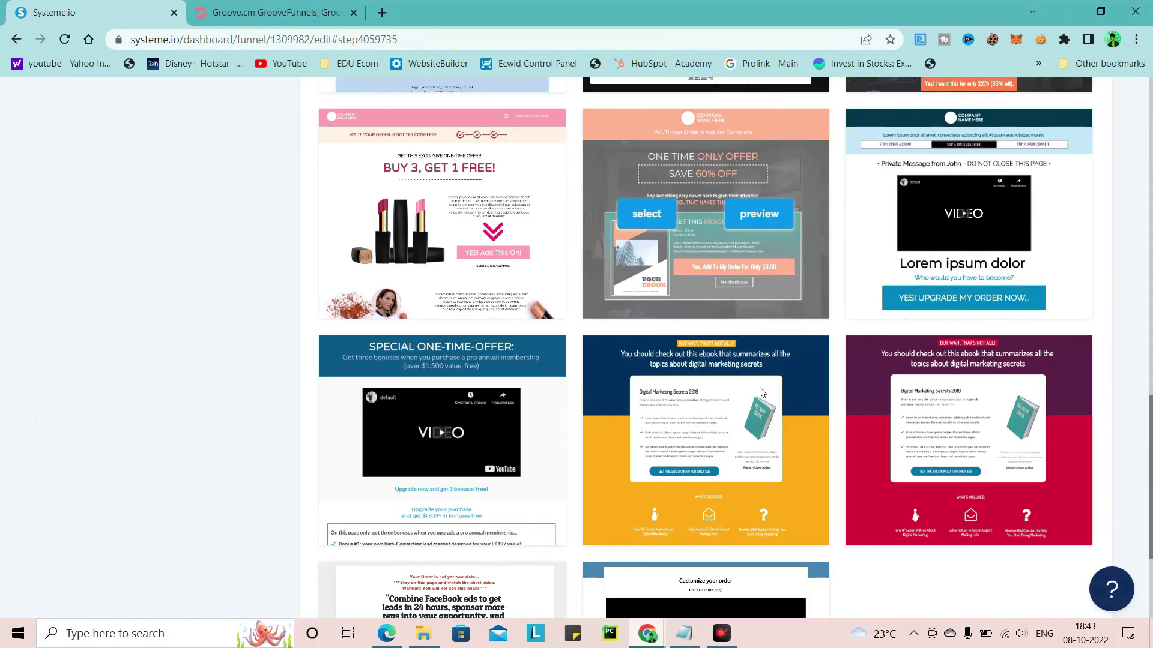
pyautogui.scroll(-3, 690, 331)
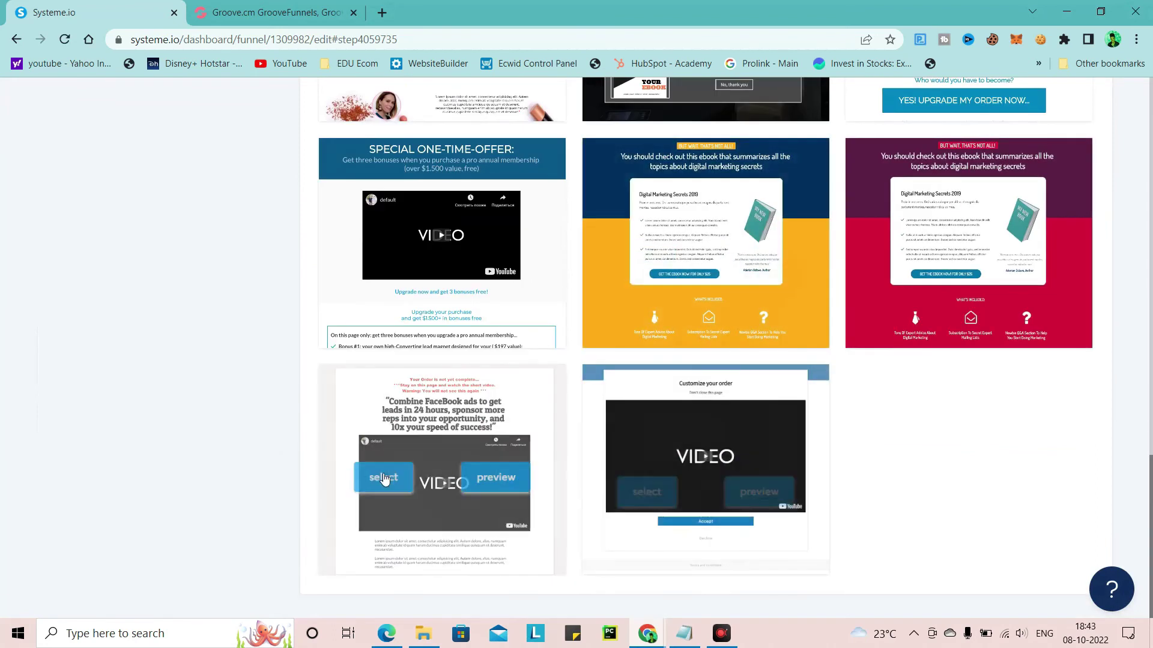
pyautogui.scroll(9, 828, 401)
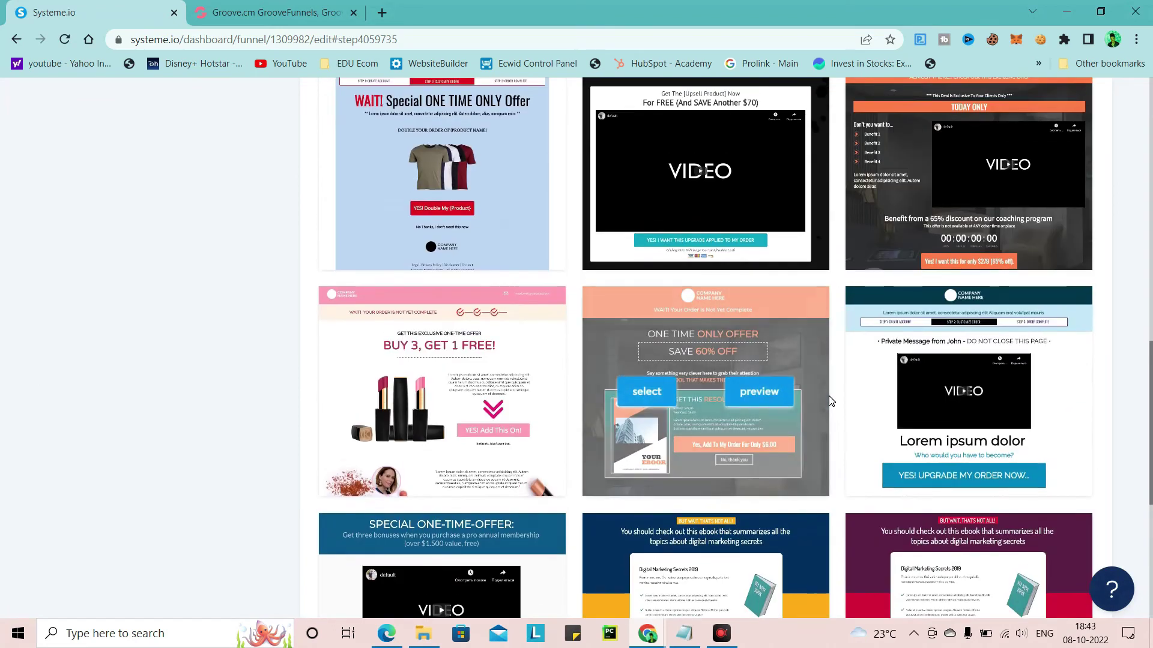
pyautogui.scroll(7, 781, 381)
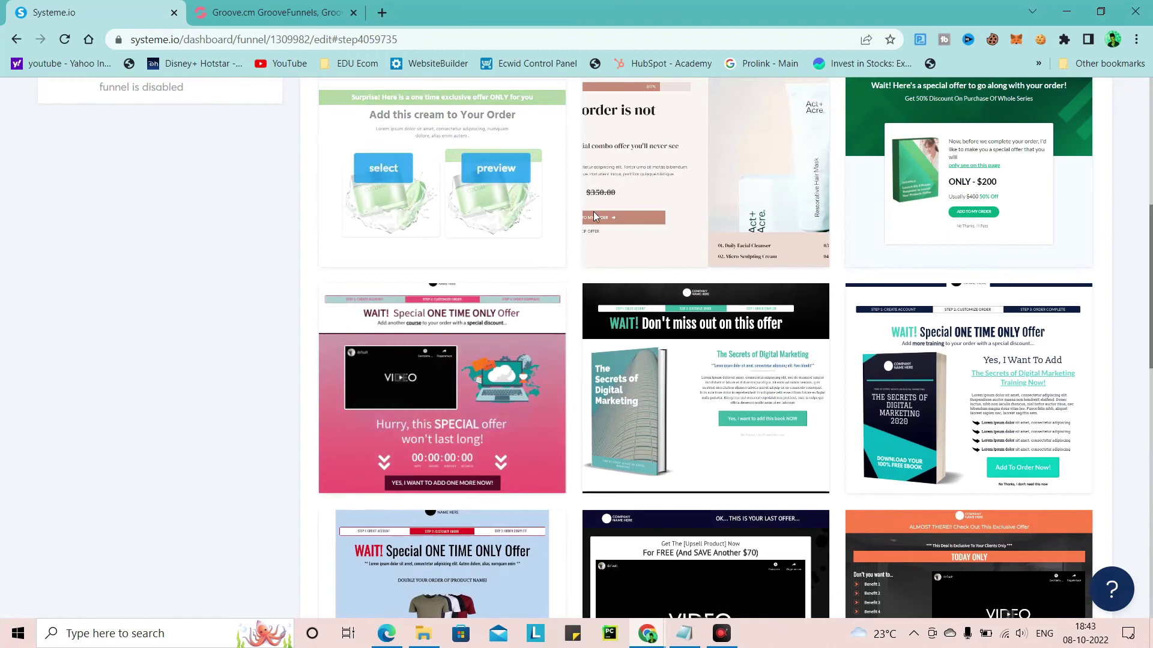
pyautogui.scroll(4, 746, 240)
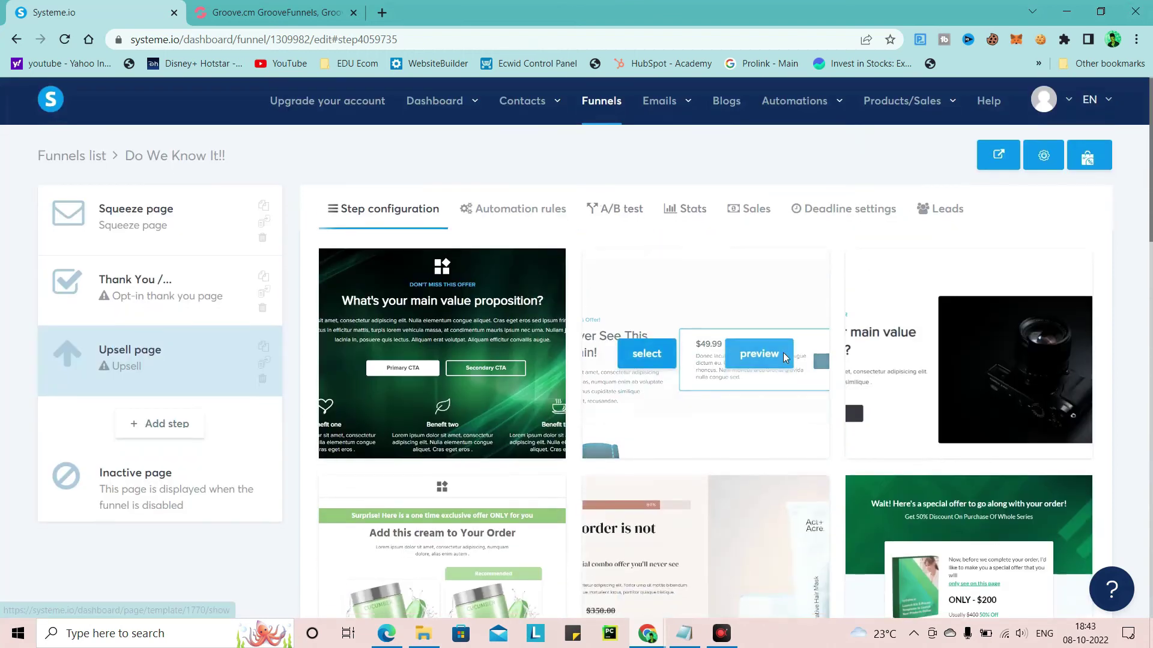
pyautogui.scroll(-11, 780, 336)
pyautogui.scroll(-8, 790, 356)
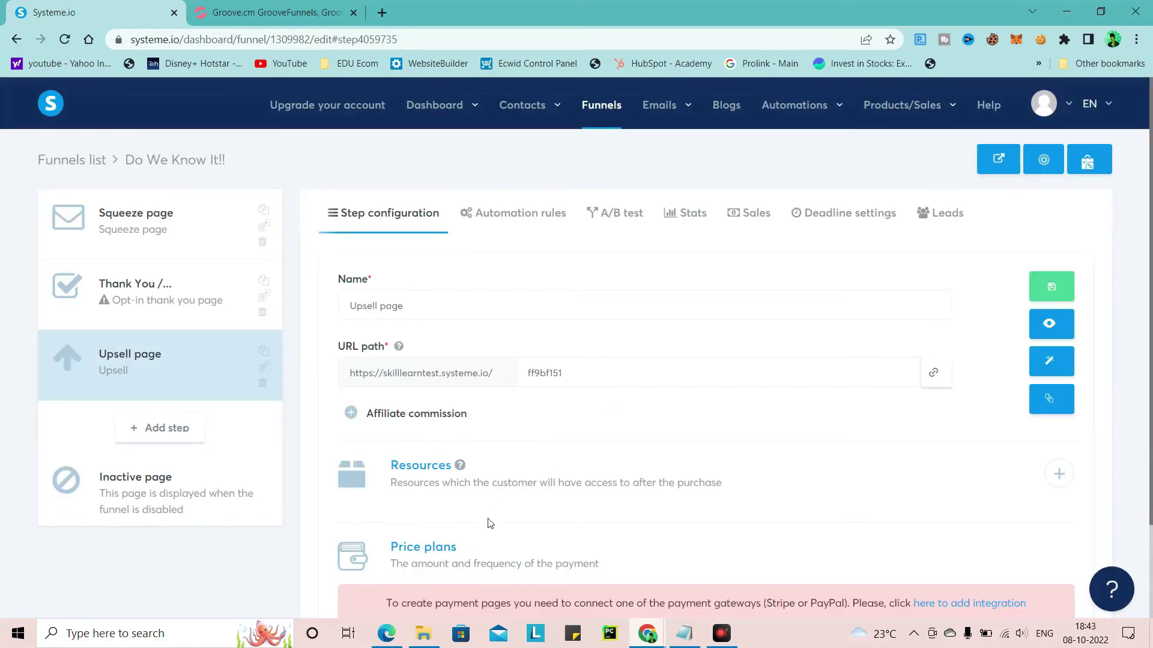
pyautogui.scroll(-2, 490, 523)
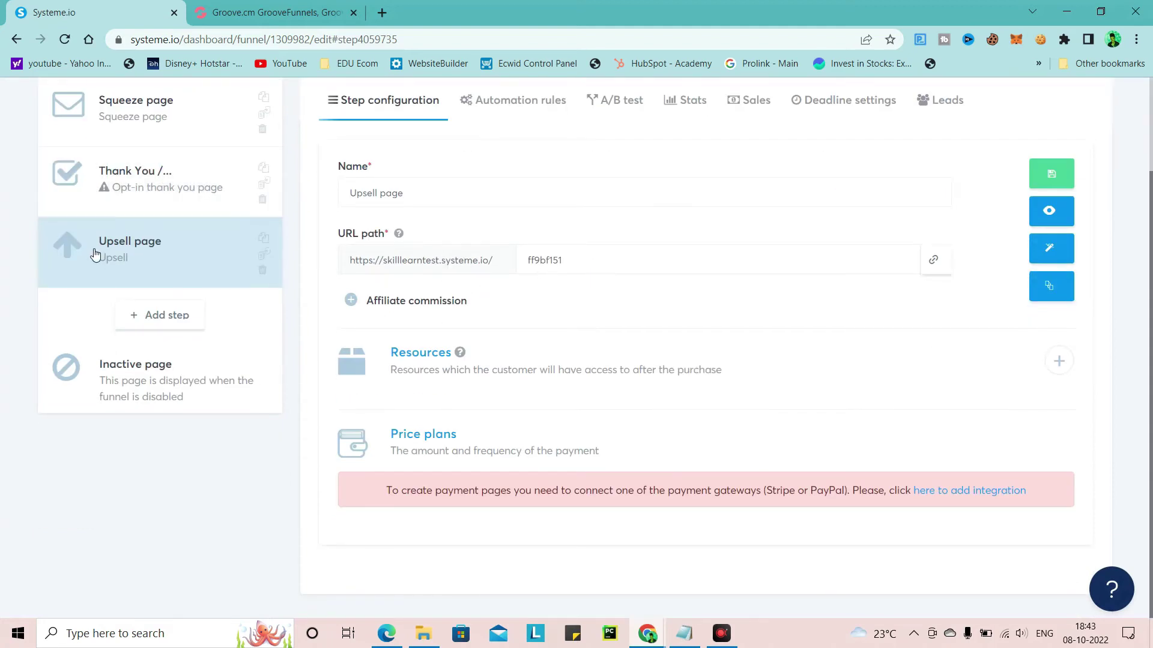
pyautogui.moveTo(95, 255); pyautogui.dragTo(90, 175)
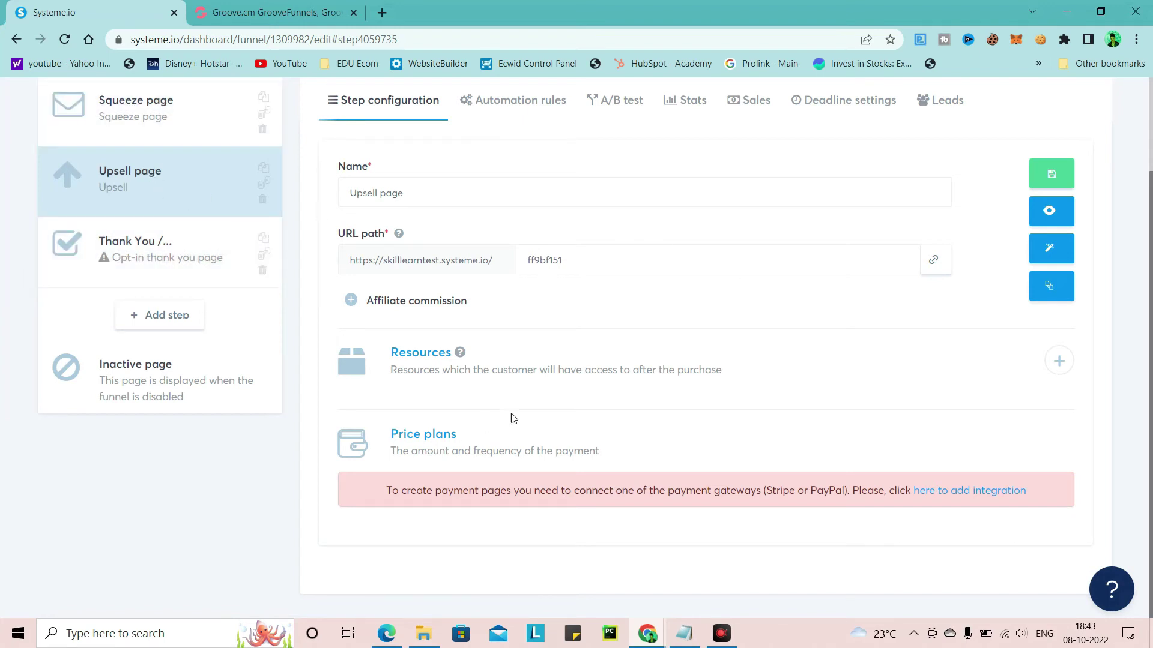
pyautogui.scroll(2, 561, 398)
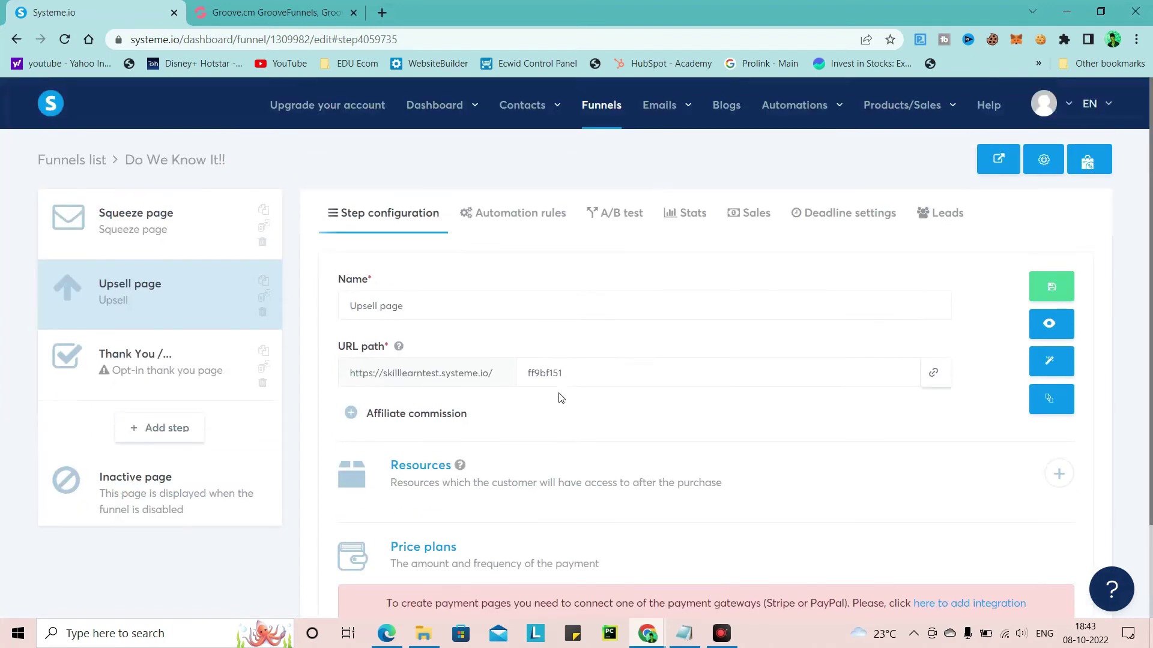
# Open the Upsell page in the editor and delete its video block
pyautogui.click(1051, 361)
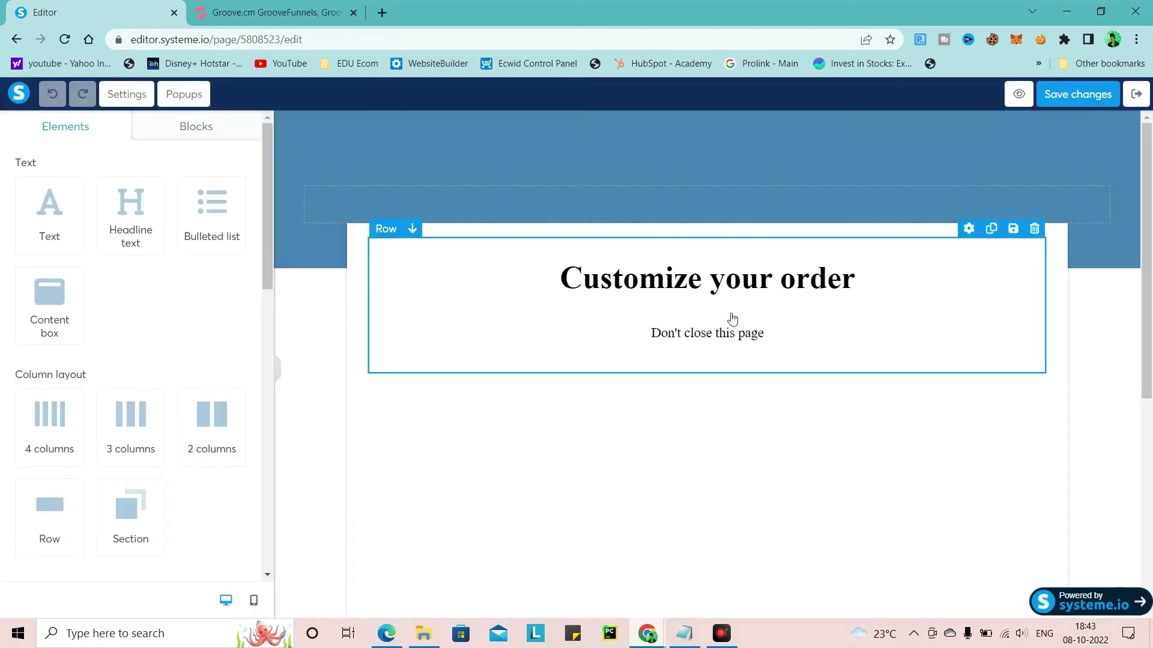
pyautogui.scroll(-3, 738, 290)
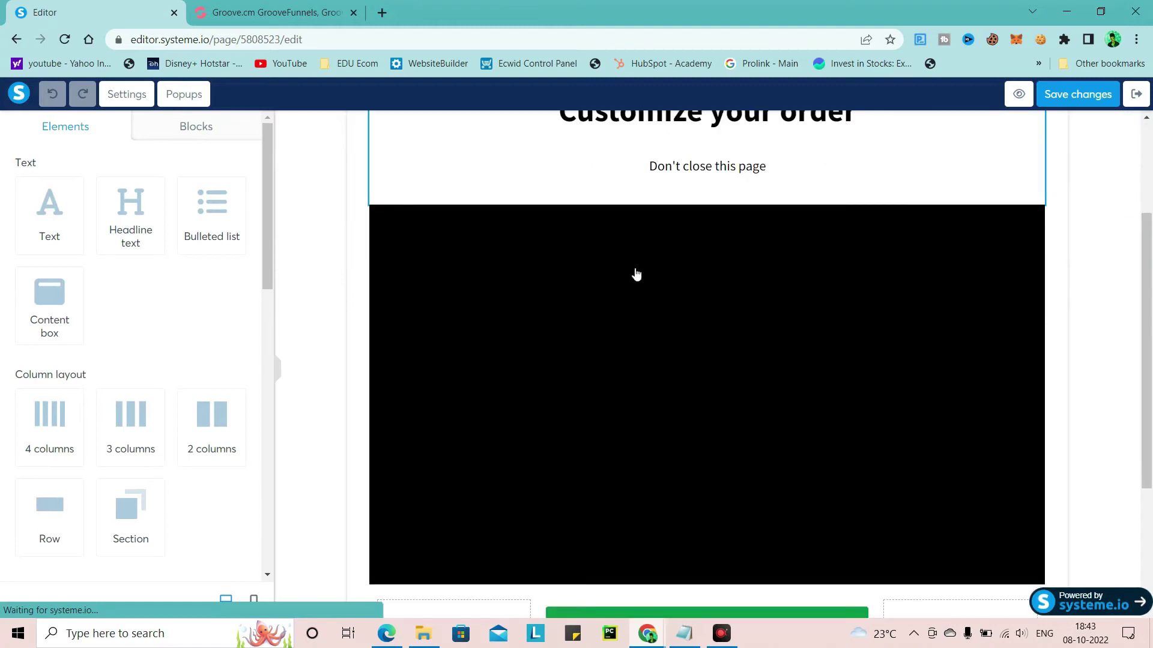
pyautogui.scroll(-1, 630, 240)
pyautogui.scroll(-3, 683, 158)
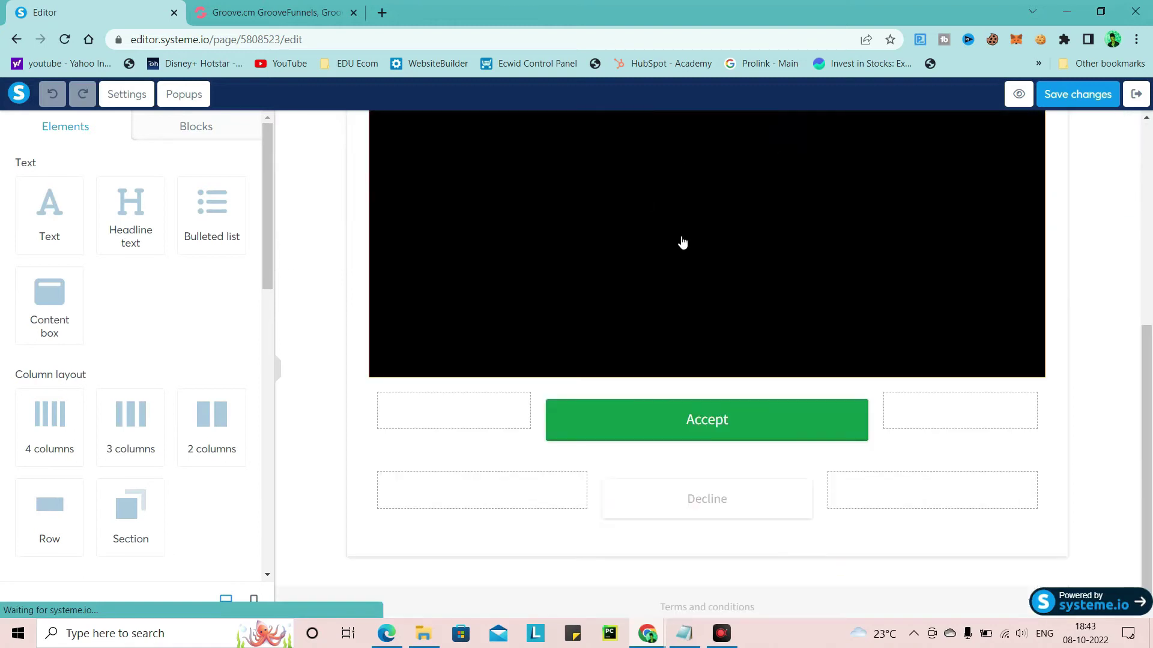
pyautogui.scroll(4, 709, 298)
pyautogui.scroll(-3, 718, 451)
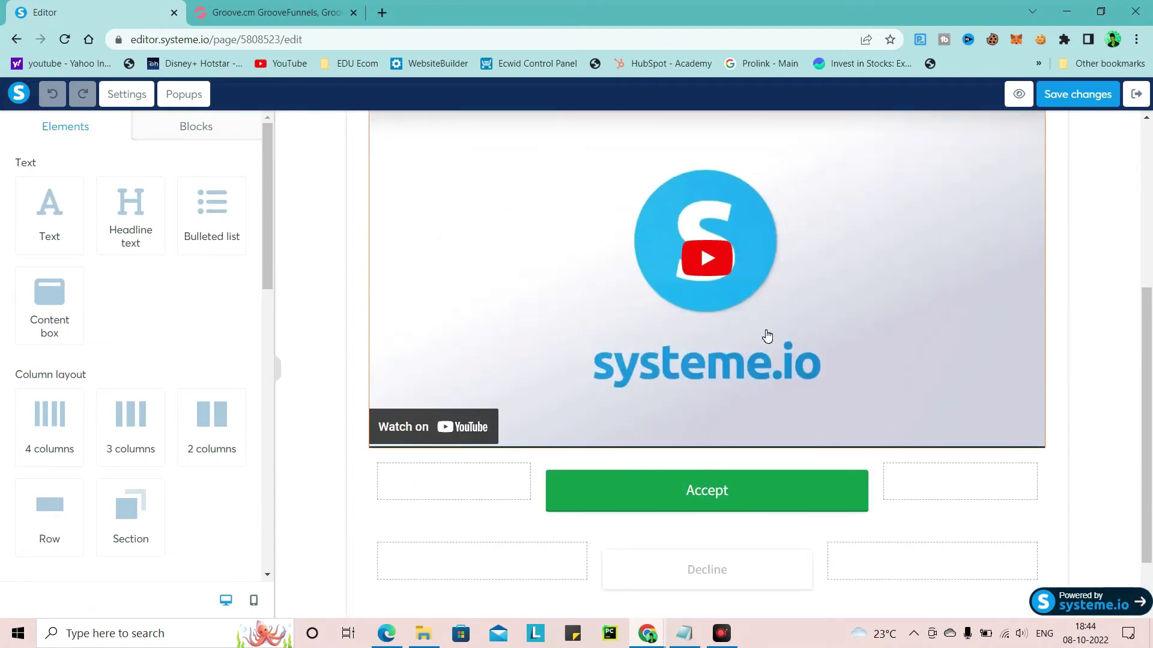
pyautogui.scroll(5, 768, 336)
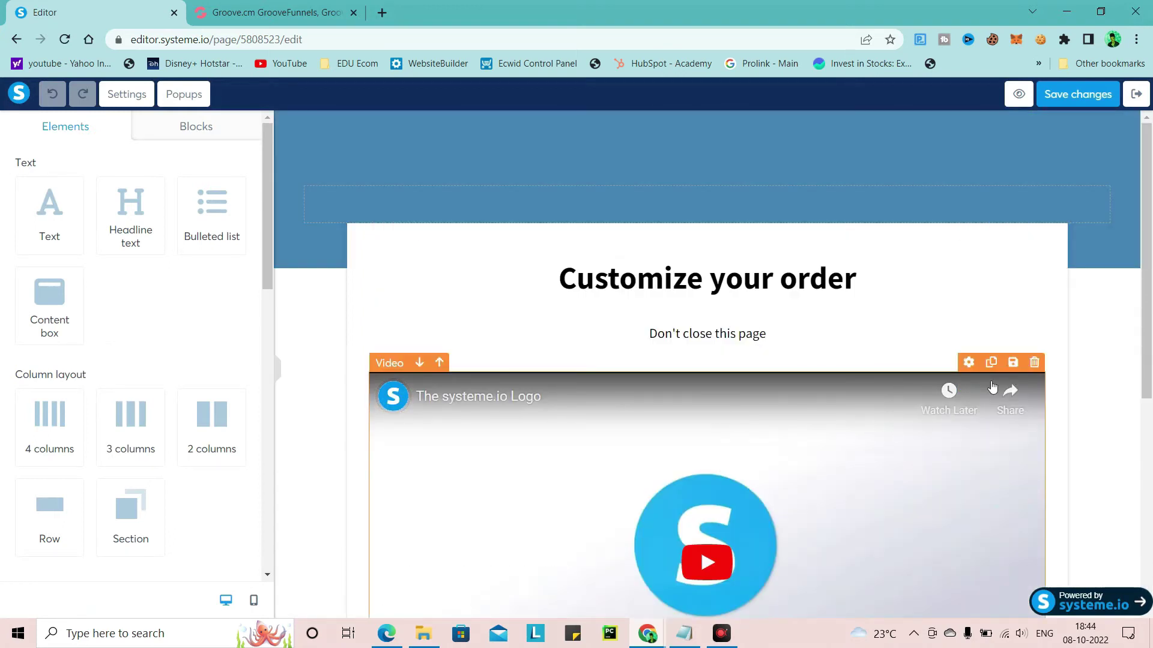
pyautogui.click(1033, 364)
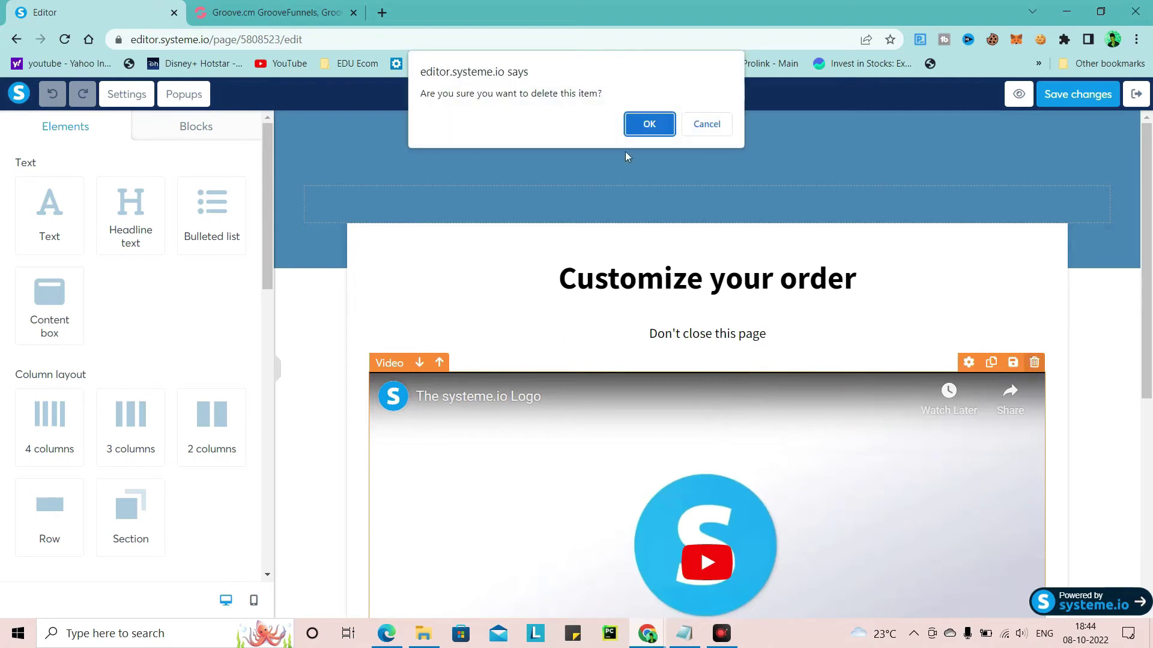
pyautogui.click(643, 130)
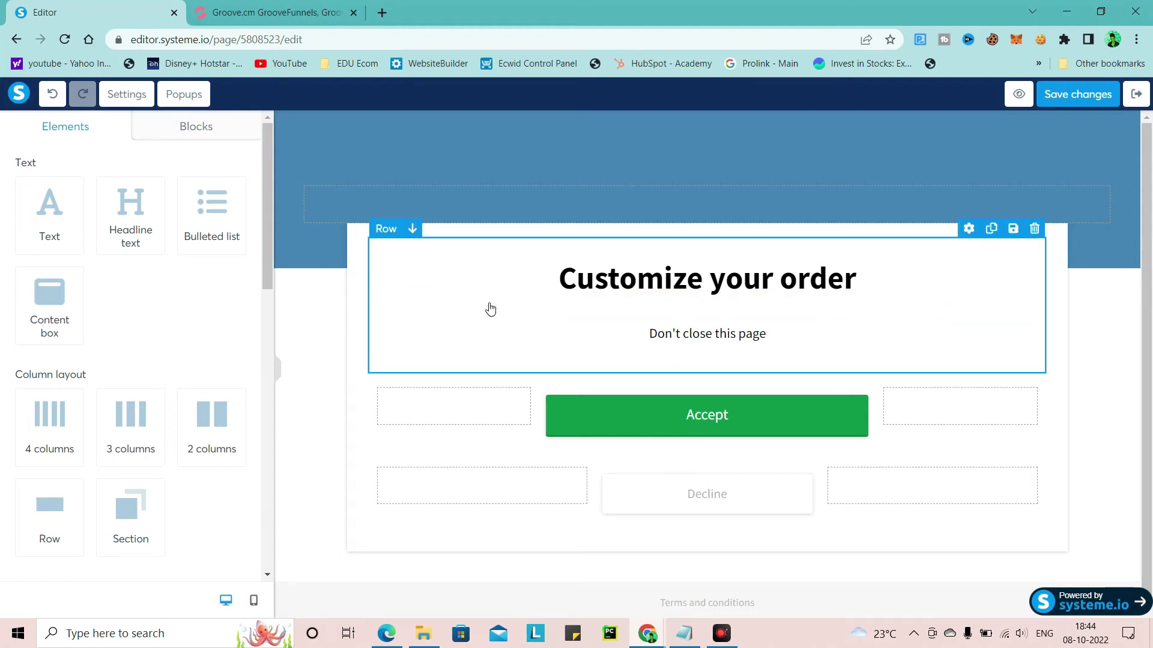
# Add a content box with a size, colour and quantity product block under 'Customize your order', then save
pyautogui.moveTo(41, 324); pyautogui.dragTo(651, 338)
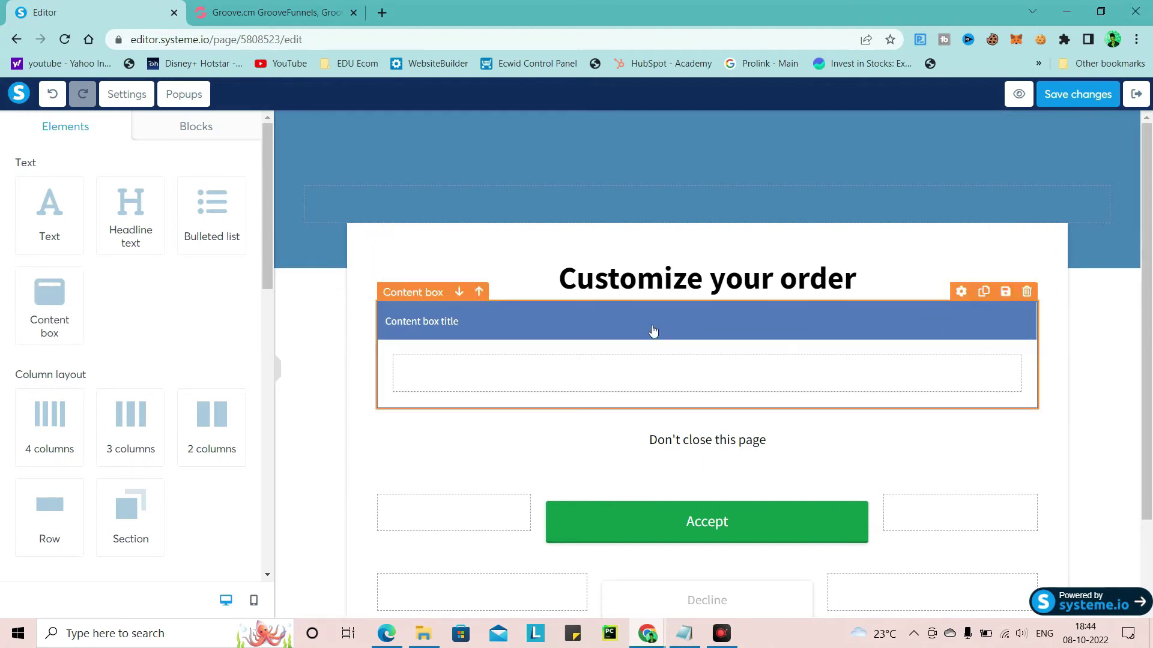
pyautogui.scroll(-4, 236, 236)
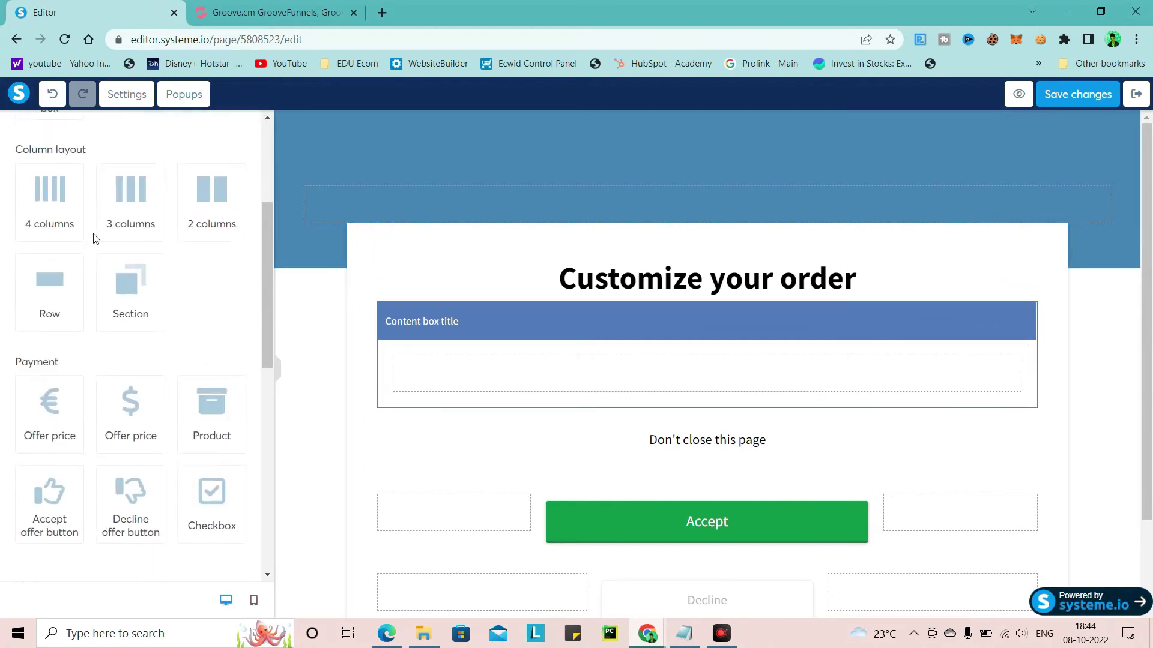
pyautogui.scroll(-1, 196, 433)
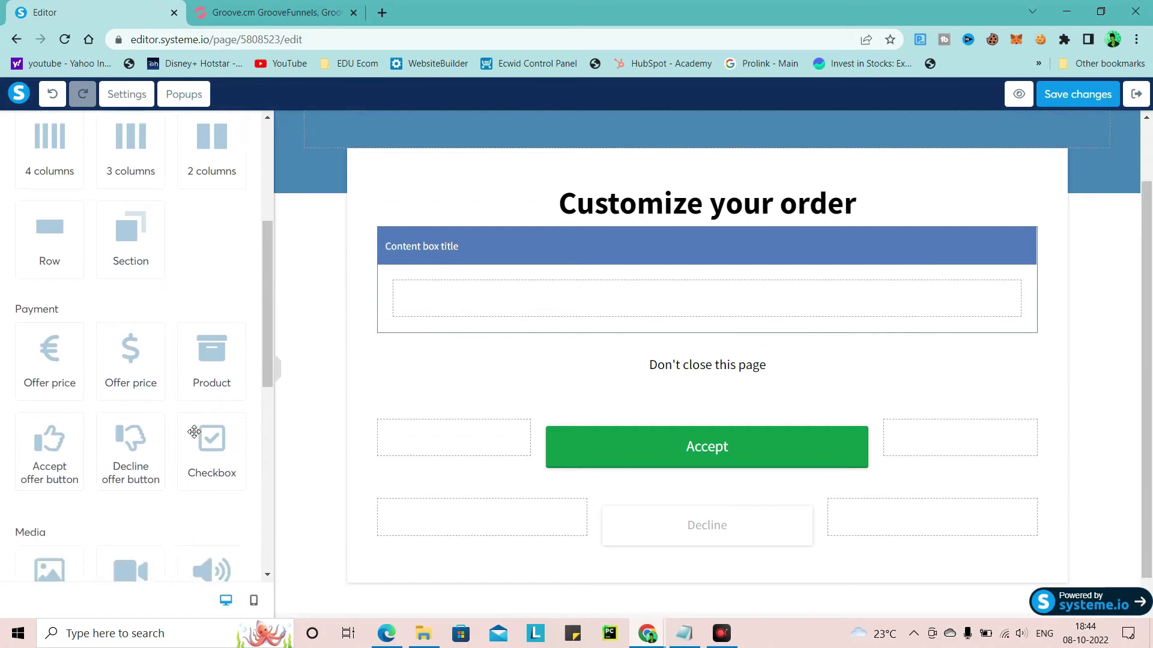
pyautogui.moveTo(229, 351); pyautogui.dragTo(536, 298)
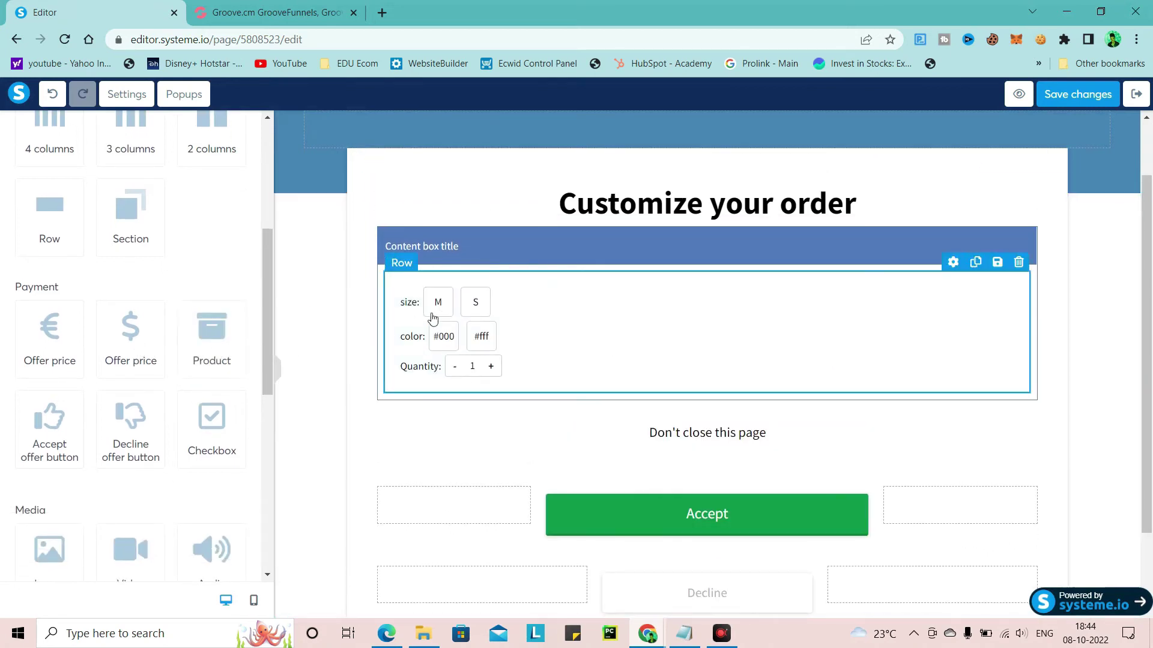
pyautogui.scroll(-1, 274, 342)
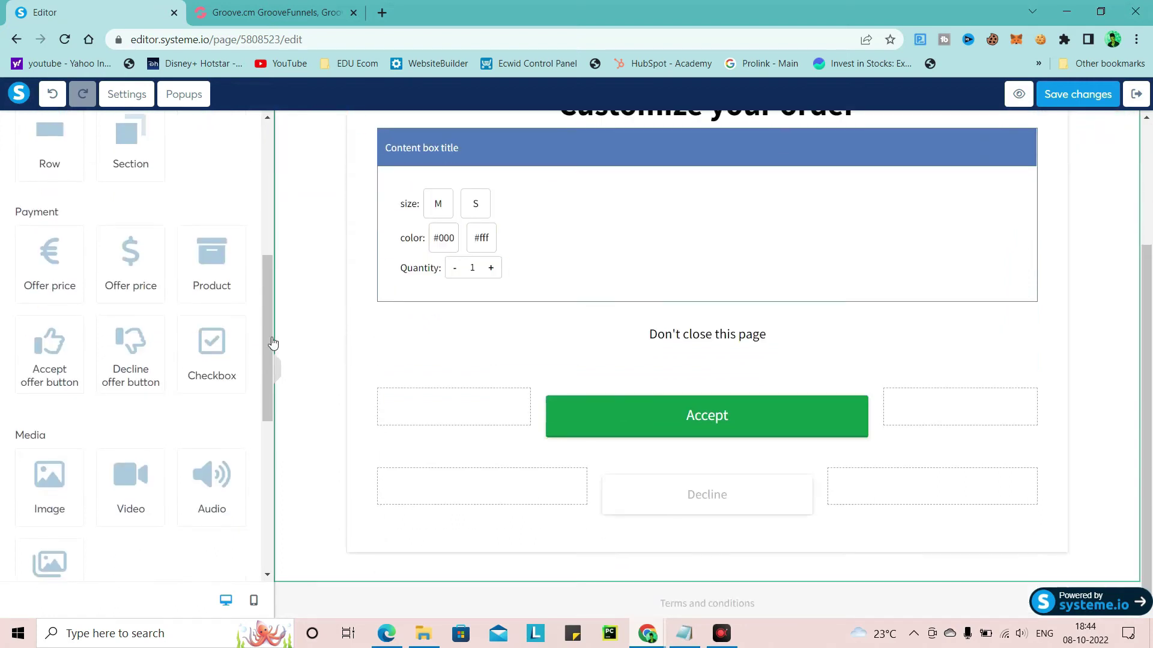
pyautogui.scroll(2, 575, 312)
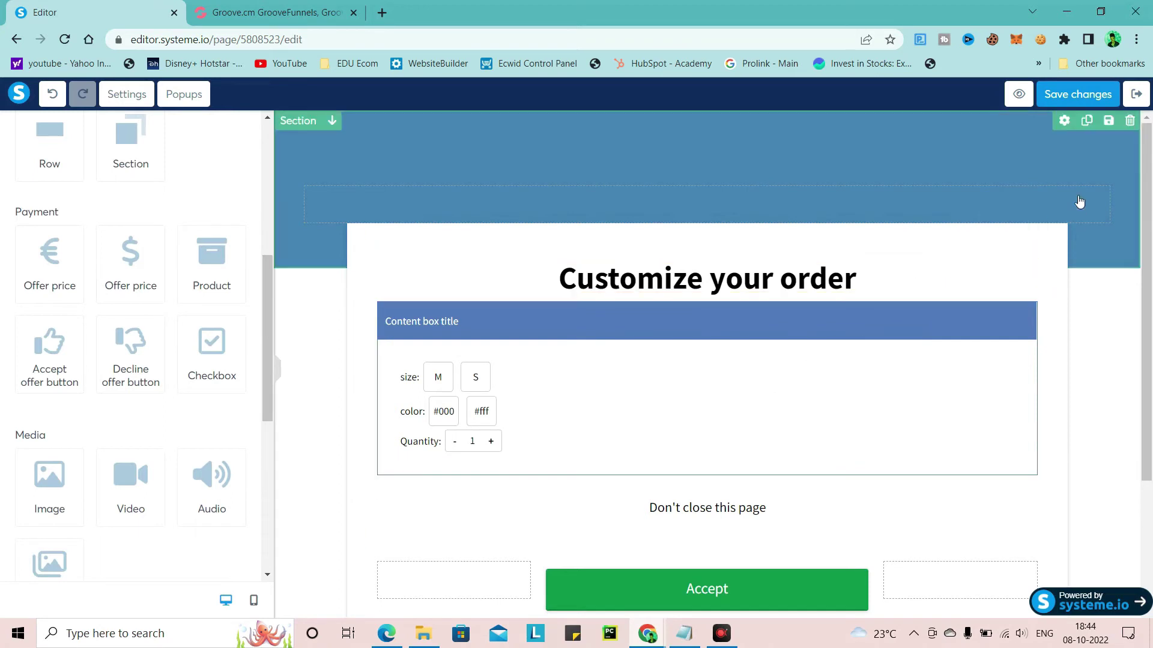
pyautogui.click(1074, 100)
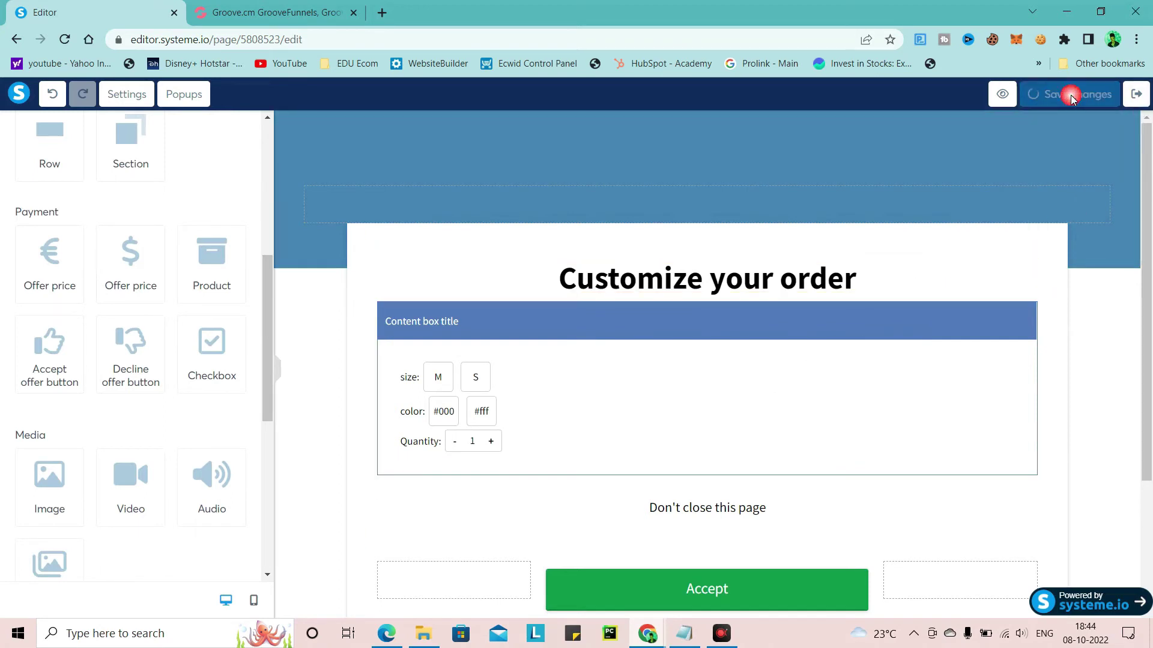
pyautogui.click(1134, 96)
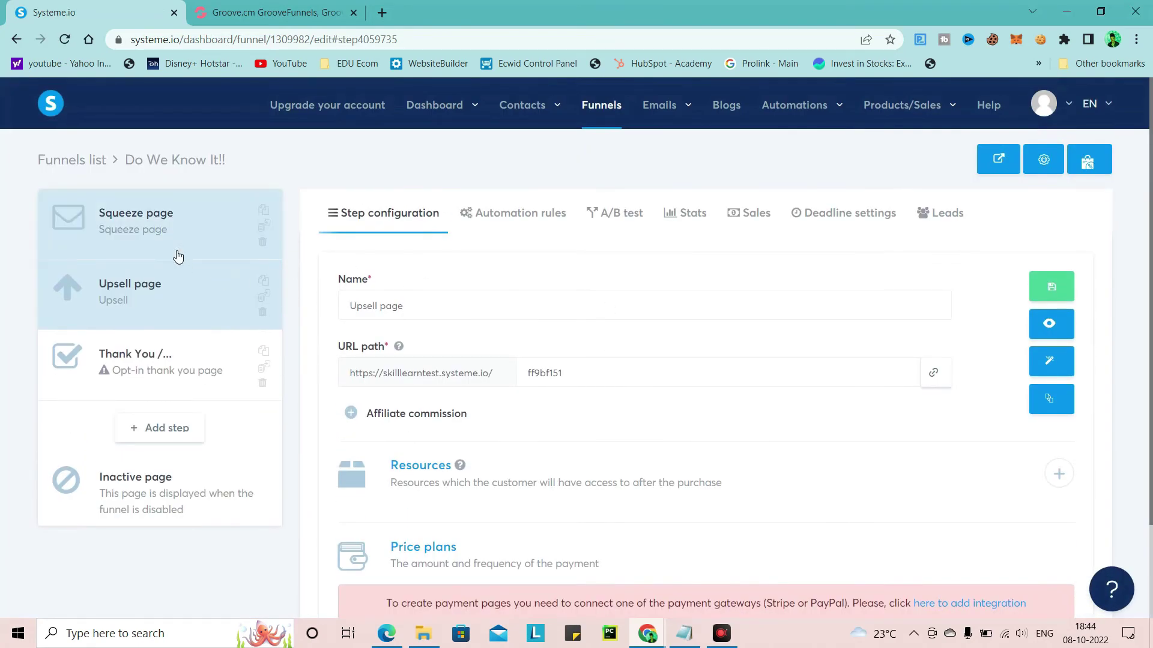
# Review the Squeeze page and Thank You step settings, then go to Automations > Workflows
pyautogui.click(173, 250)
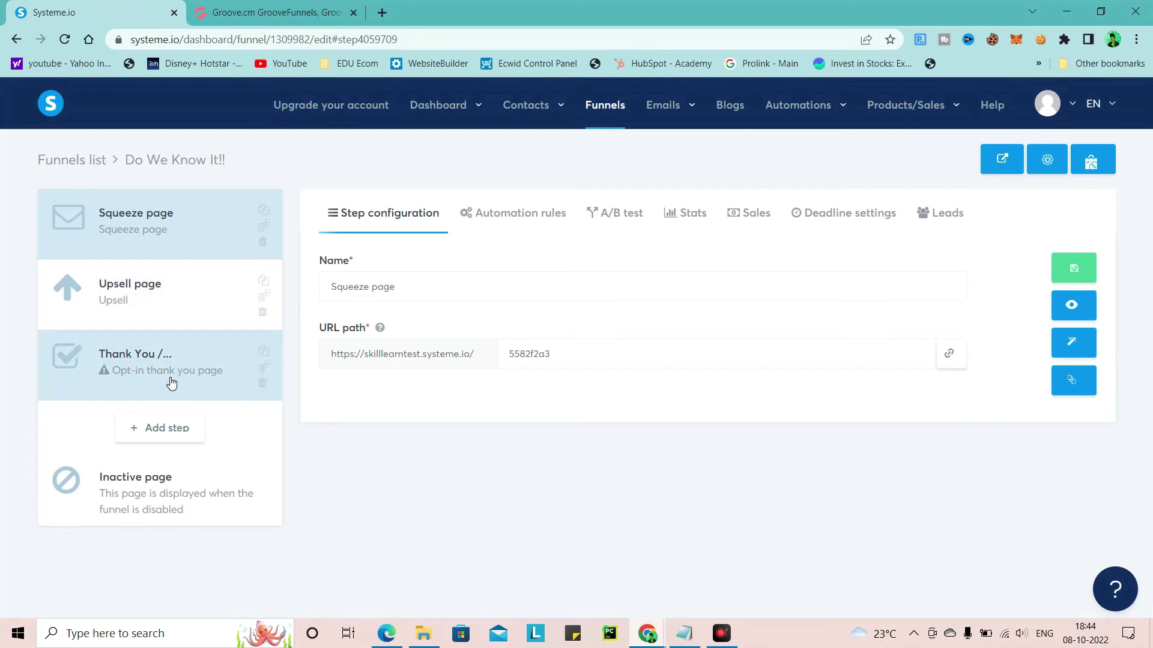
pyautogui.click(140, 380)
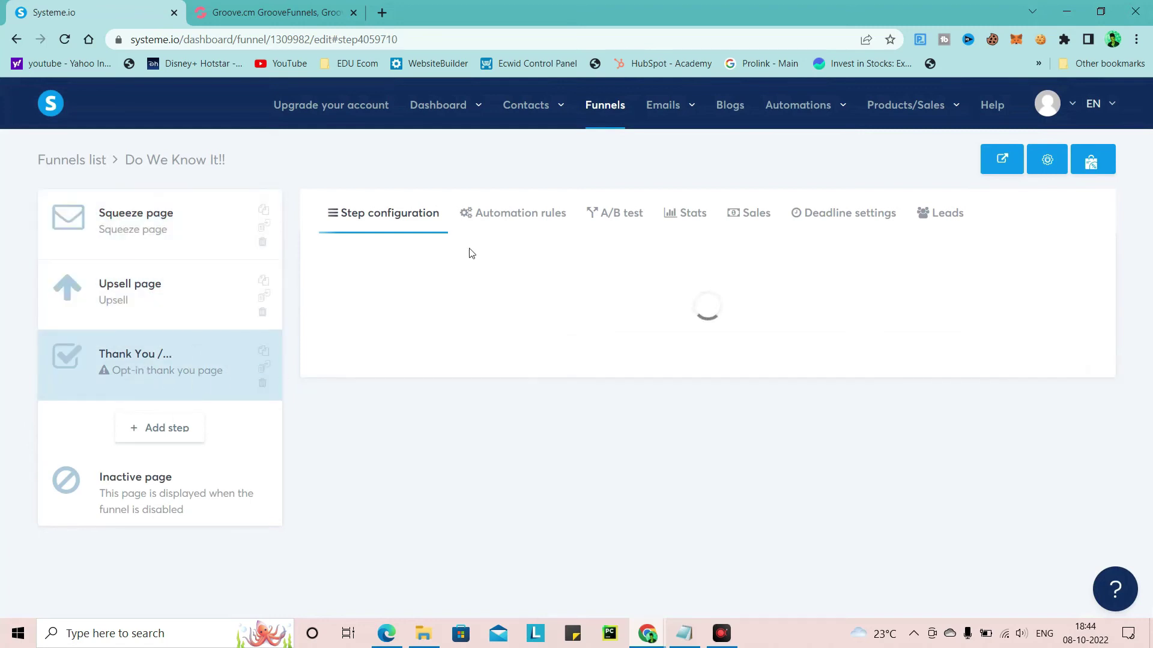
pyautogui.click(185, 248)
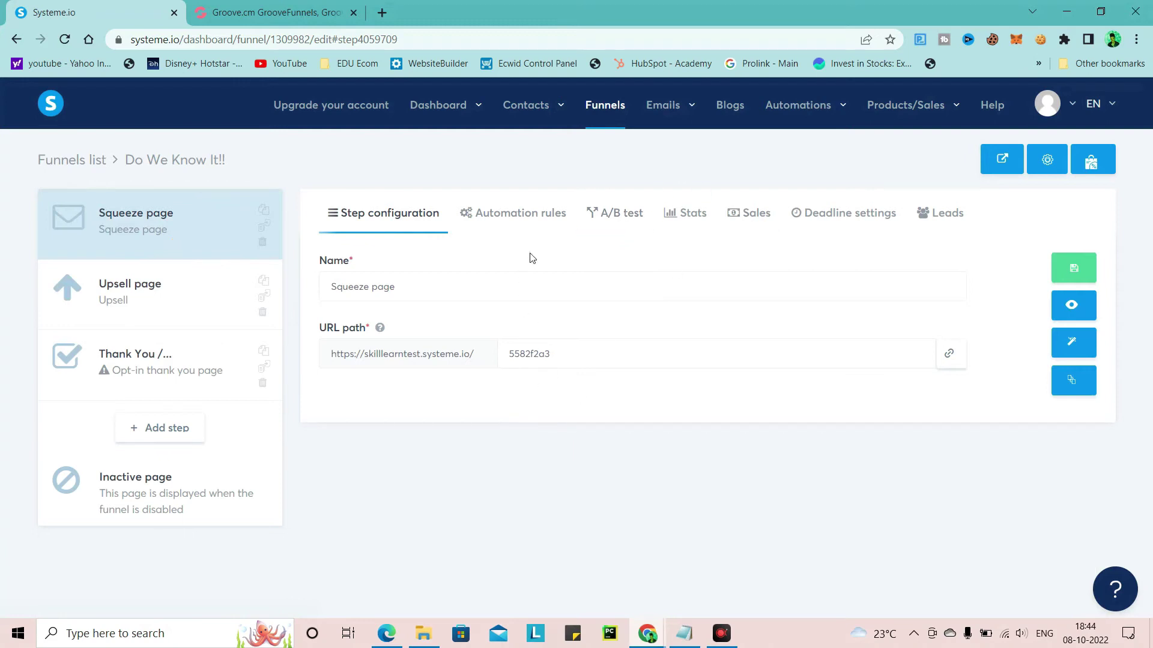
pyautogui.moveTo(675, 121)
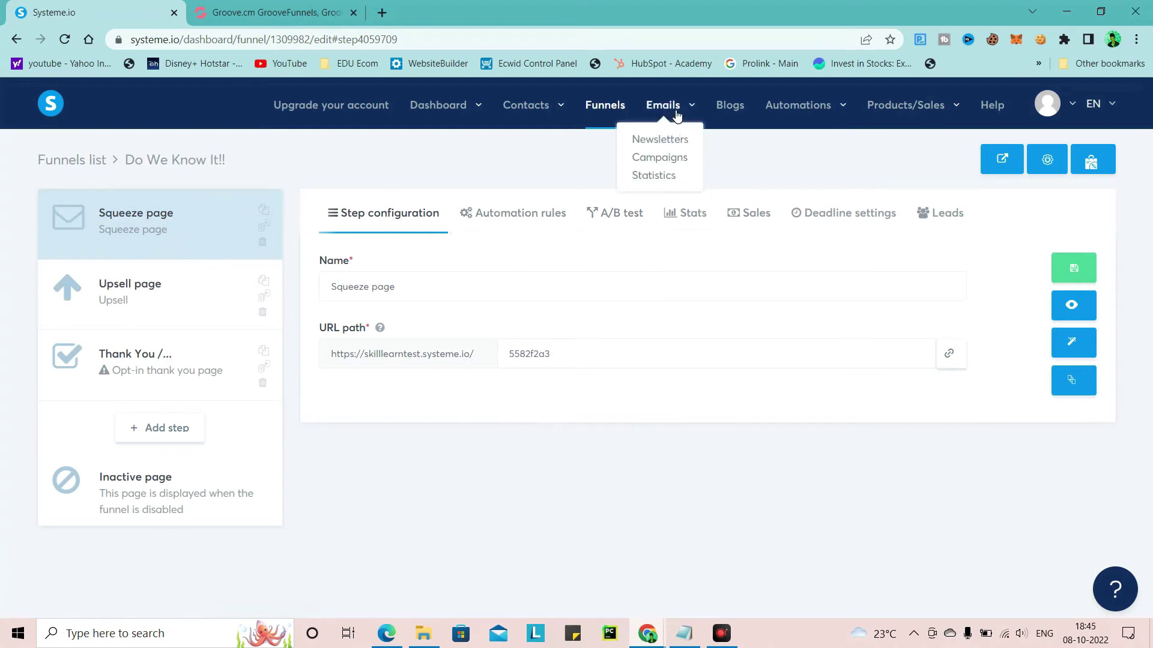
pyautogui.moveTo(845, 108)
pyautogui.click(795, 160)
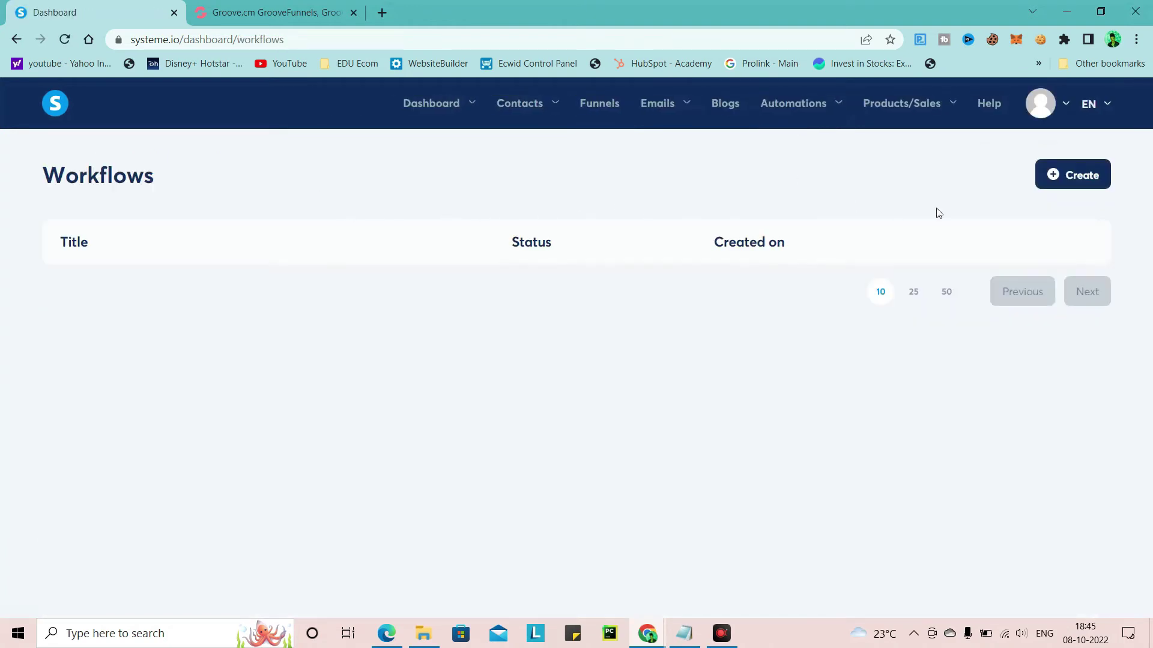
# Create a workflow named 'Funnel', then open the Funnels list
pyautogui.click(1091, 184)
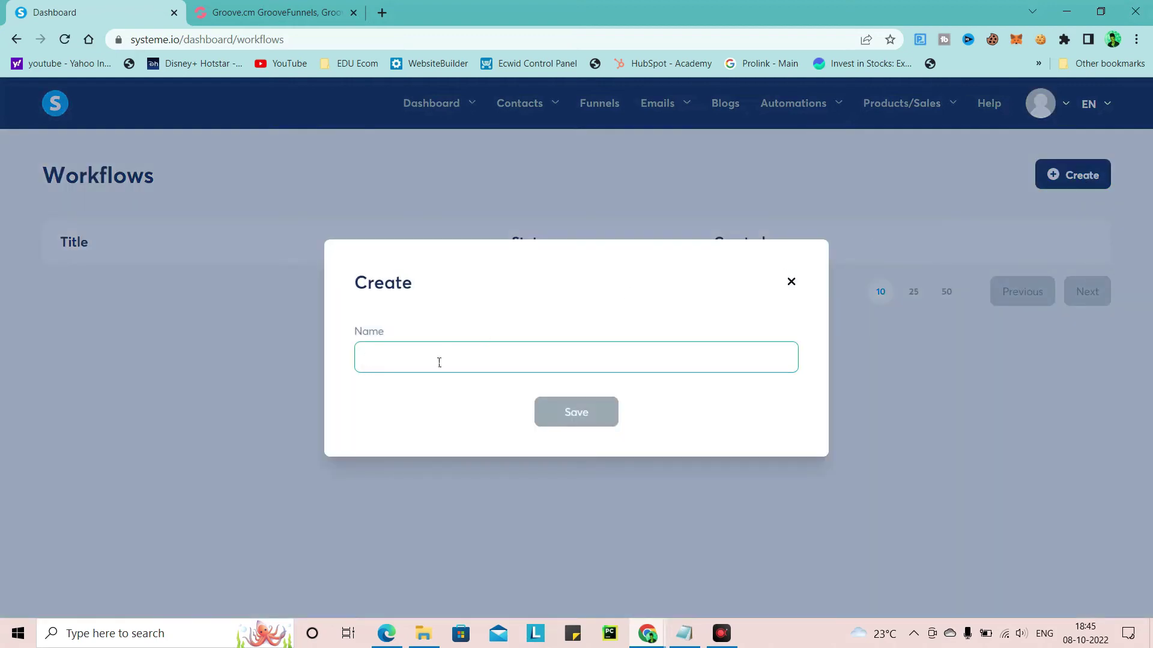
pyautogui.write('Funnel')
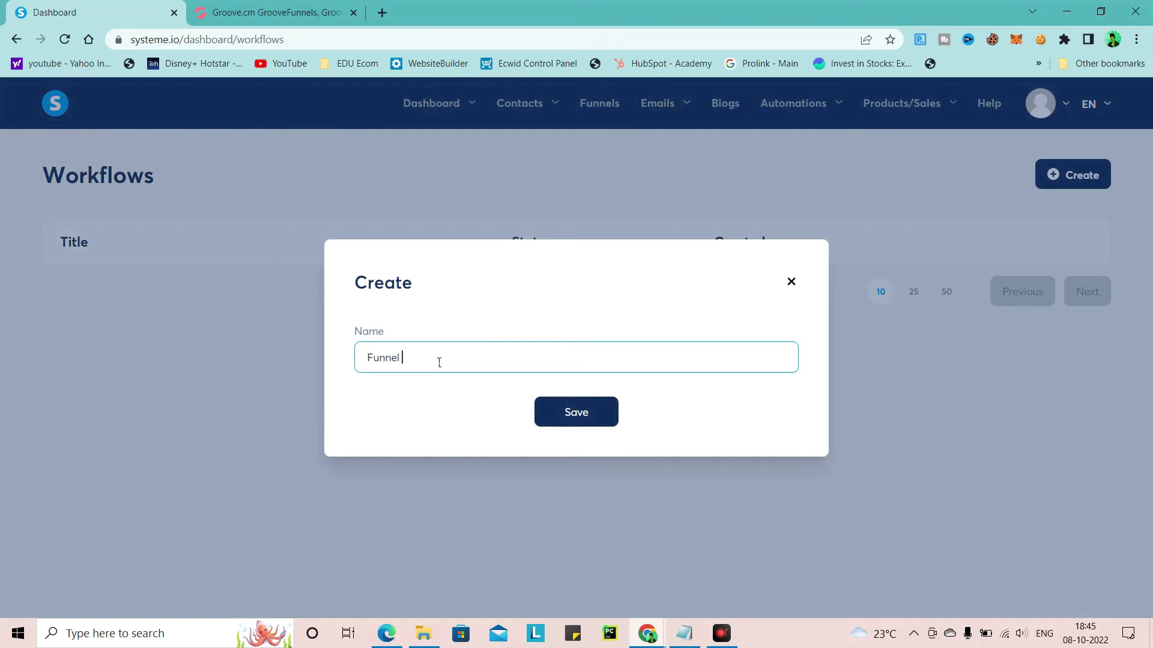
pyautogui.click(568, 400)
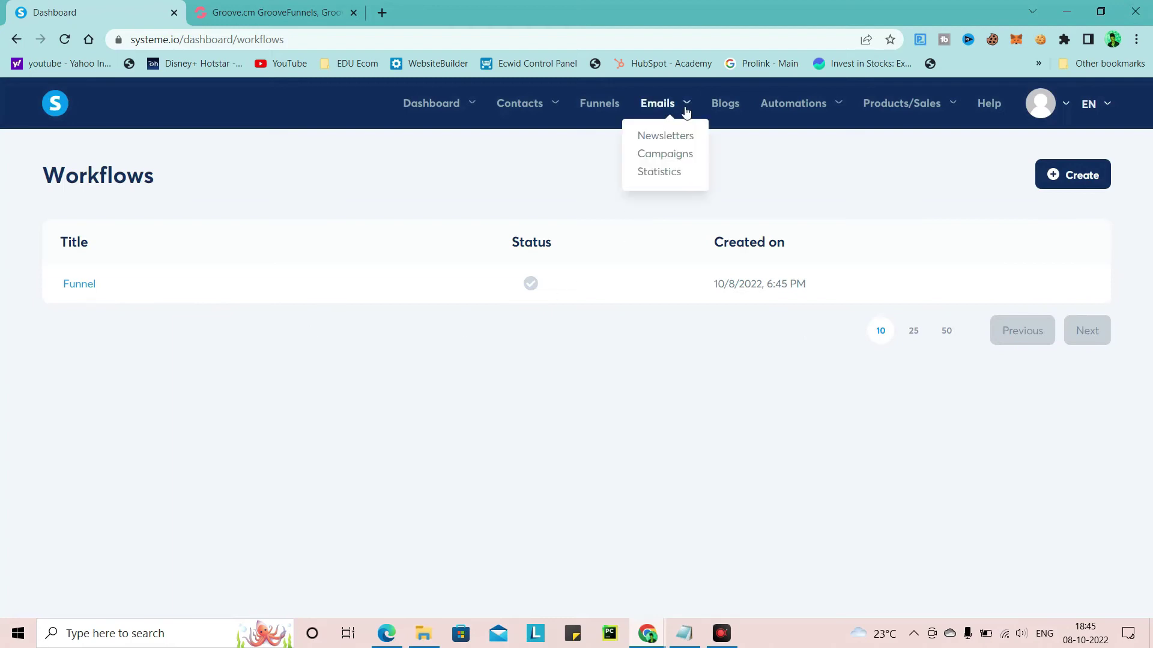
pyautogui.click(612, 107)
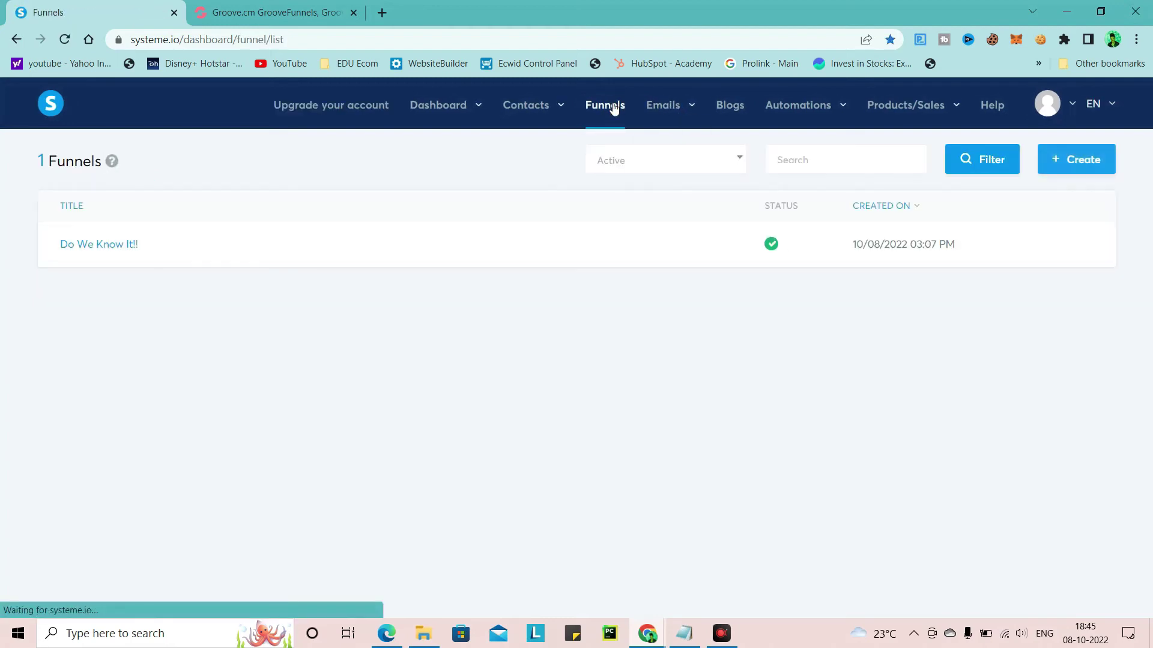
# Give the Squeeze page a 'Funnel step form subscribed' rule subscribing contacts to Marketing Clients List
pyautogui.click(101, 247)
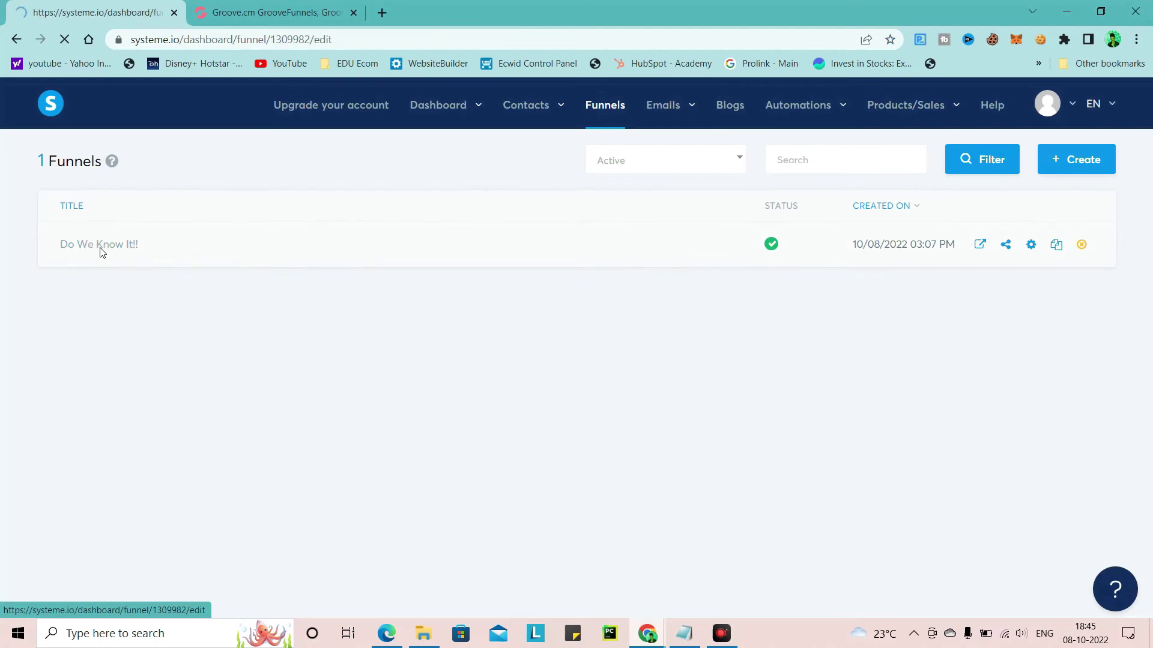
pyautogui.click(497, 221)
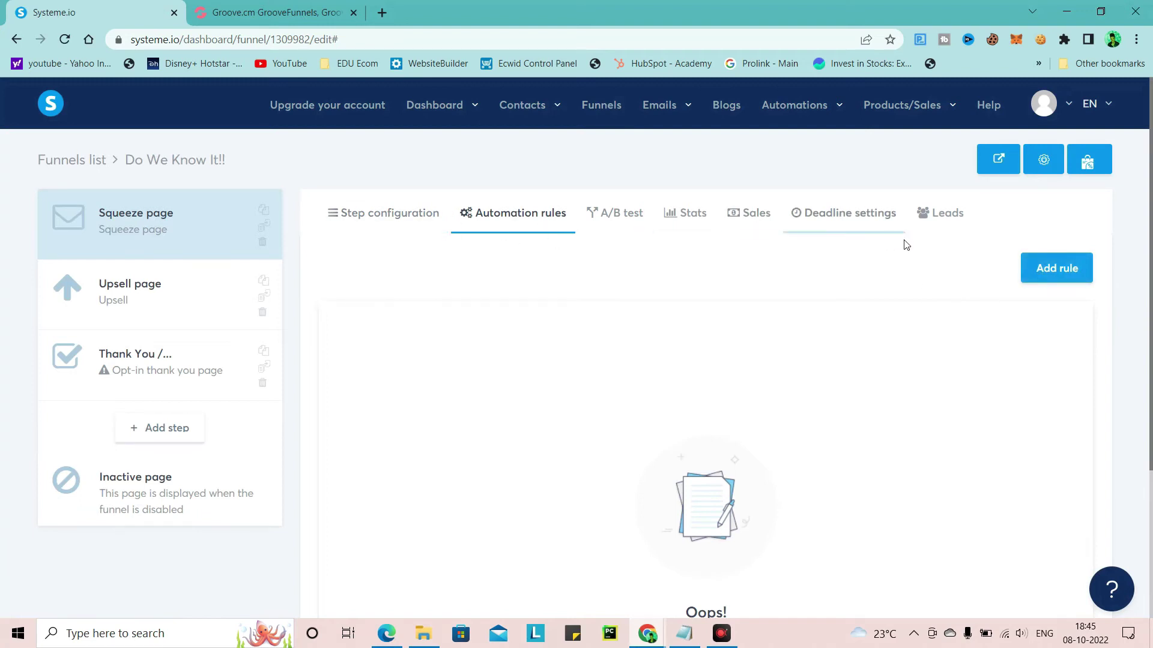
pyautogui.click(1066, 269)
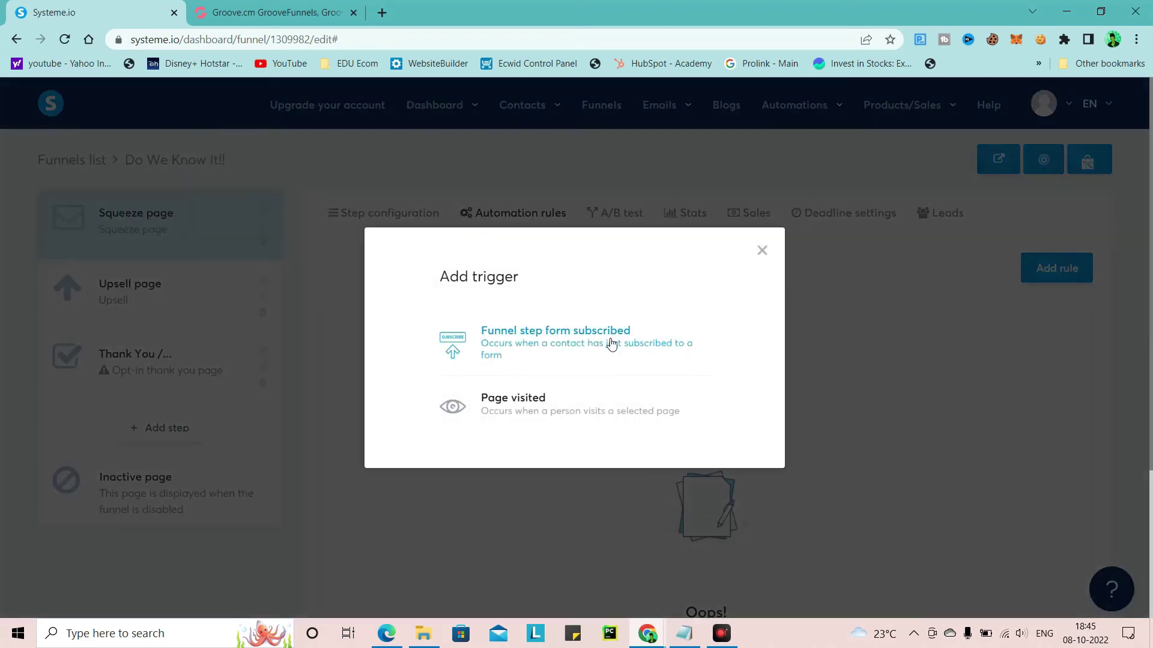
pyautogui.click(515, 341)
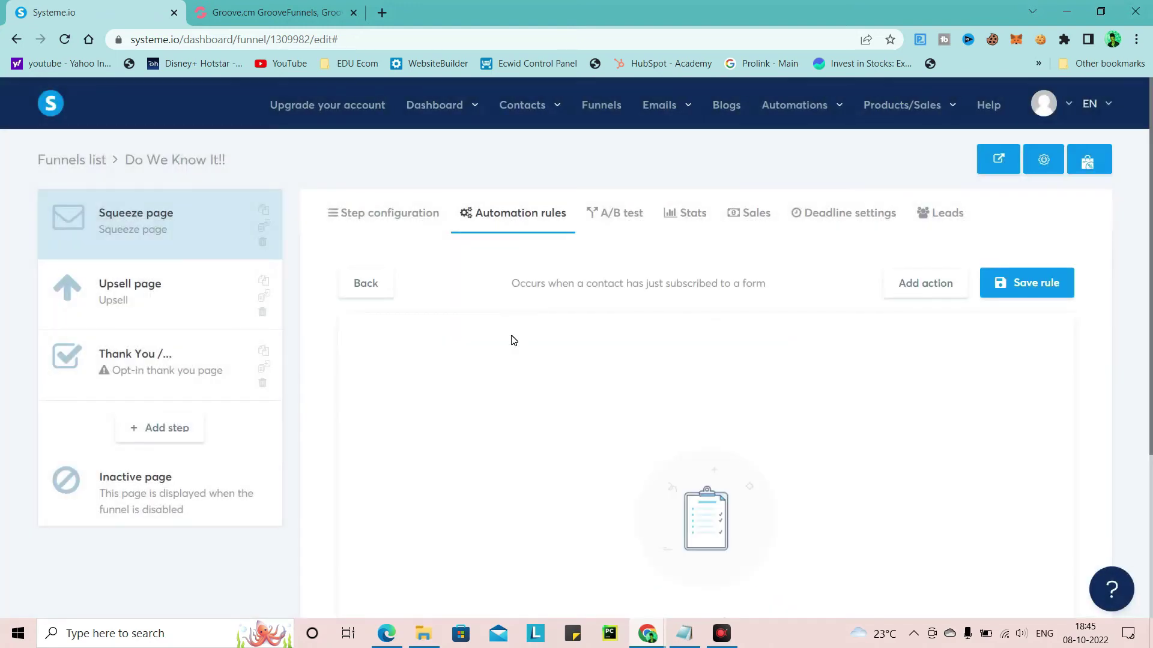
pyautogui.click(926, 284)
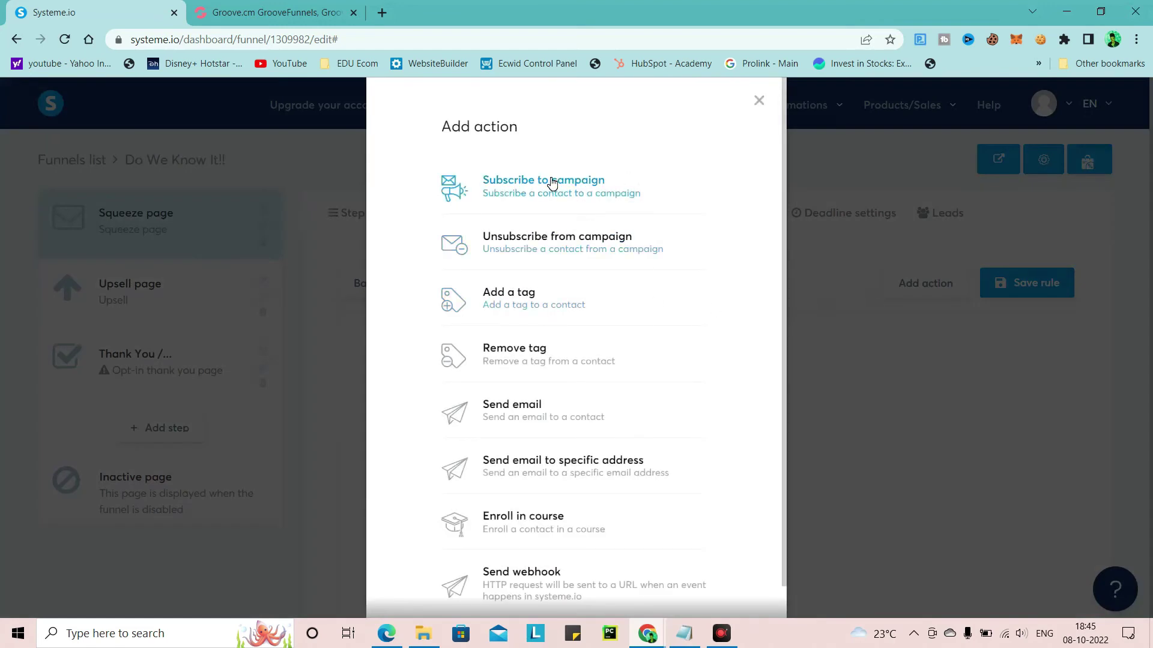
pyautogui.click(549, 181)
pyautogui.click(737, 379)
pyautogui.click(734, 425)
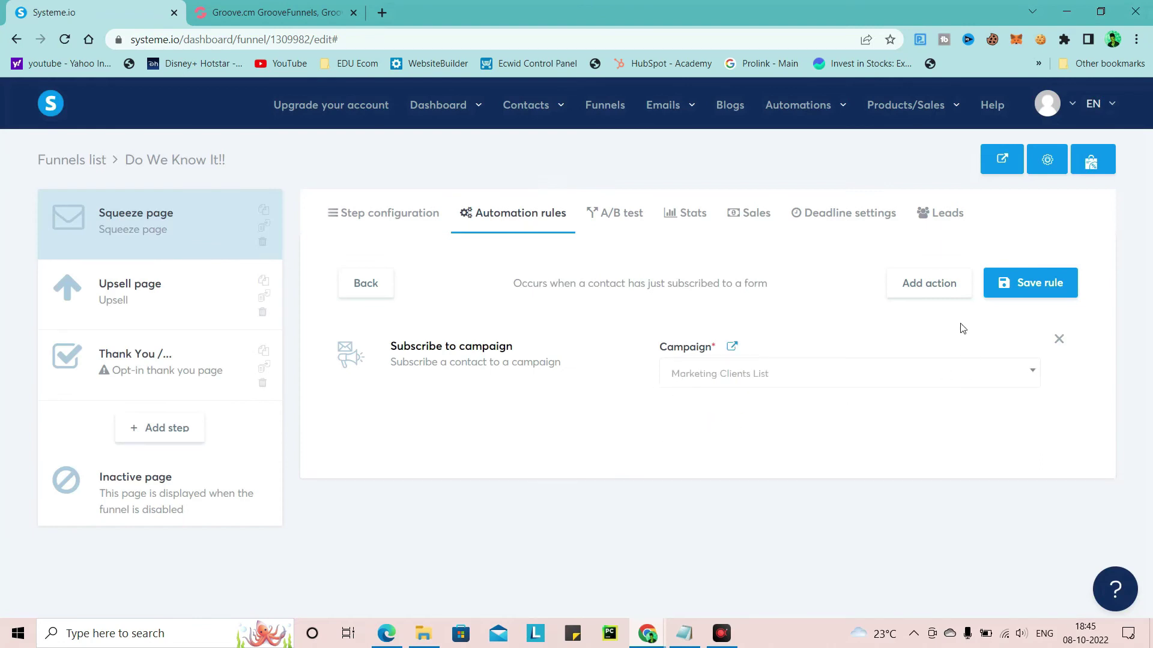
pyautogui.click(1034, 294)
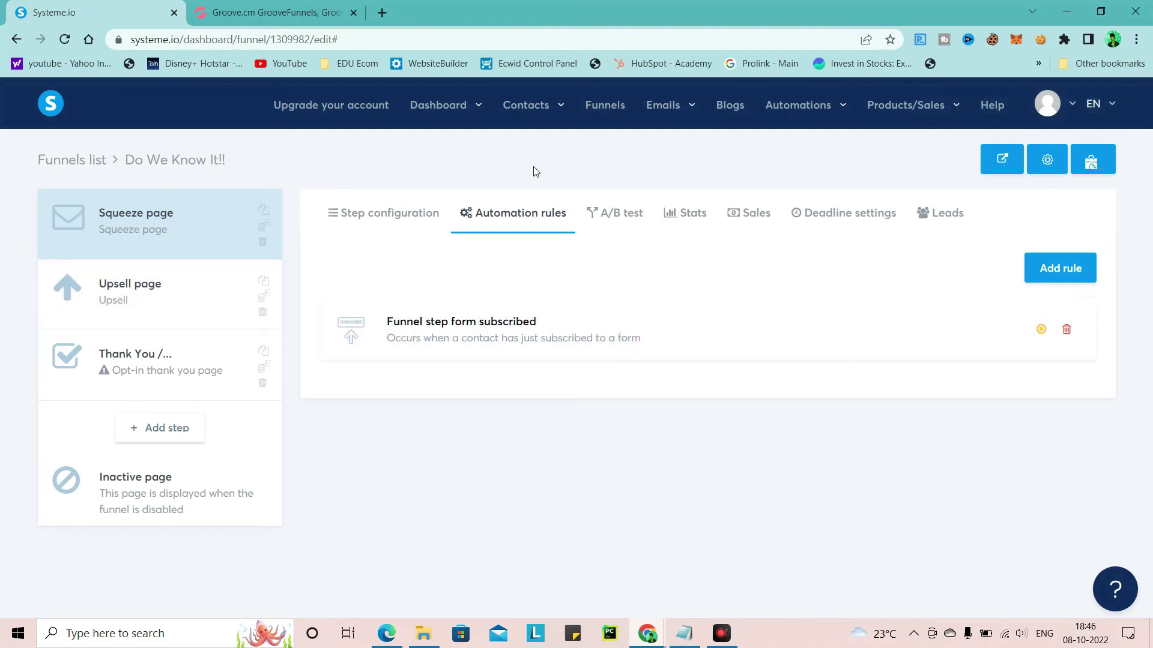
pyautogui.moveTo(792, 111)
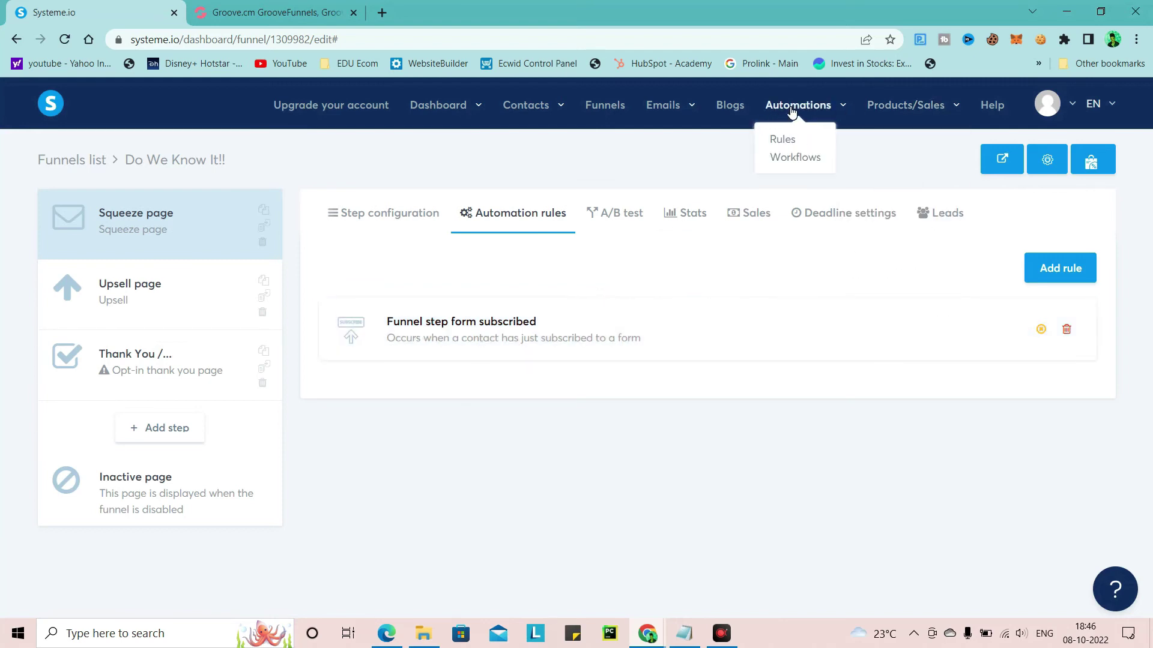
# Open the Funnel workflow and create a 'Funnel form subscribed' trigger for the Squeeze page form
pyautogui.click(786, 156)
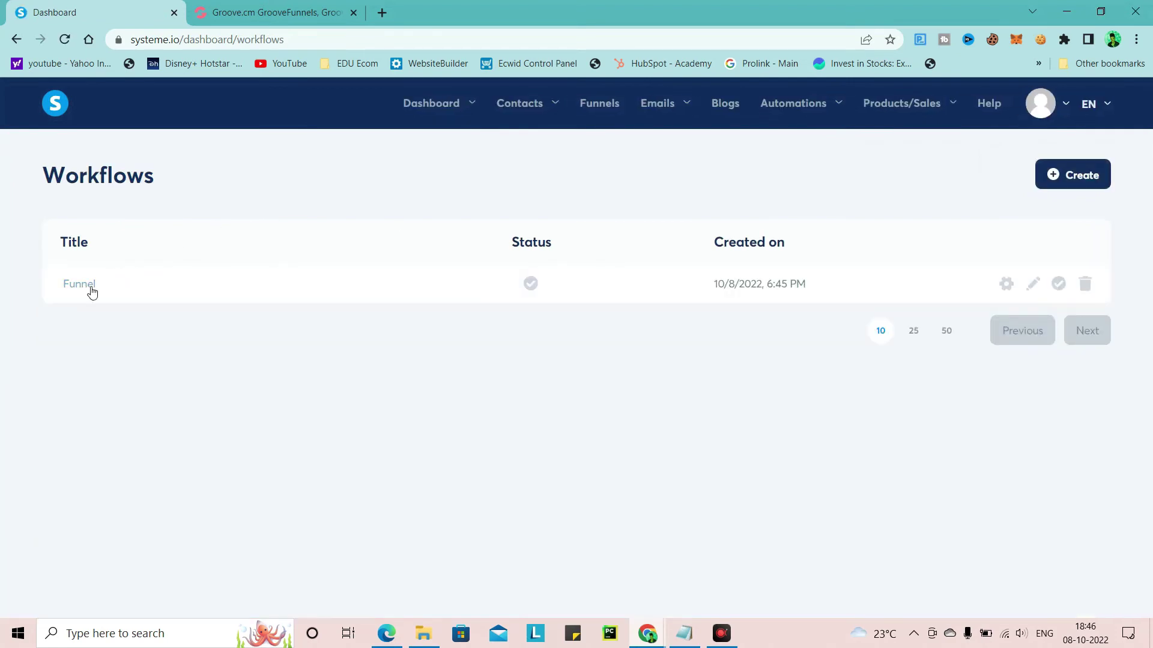
pyautogui.click(82, 289)
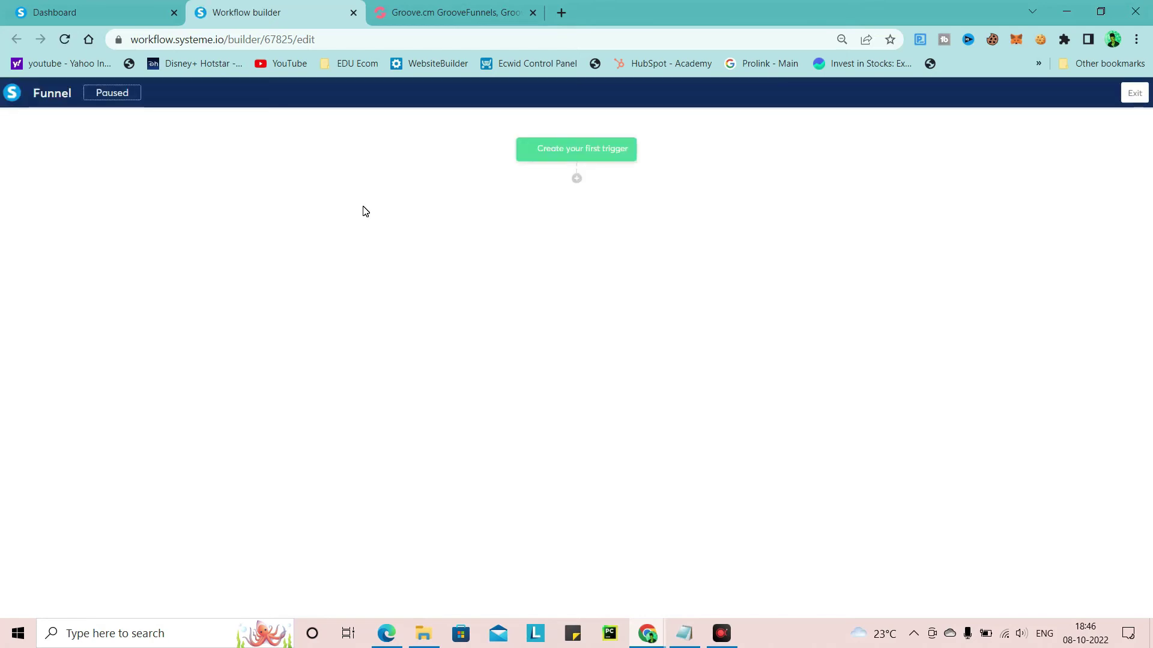
pyautogui.click(564, 150)
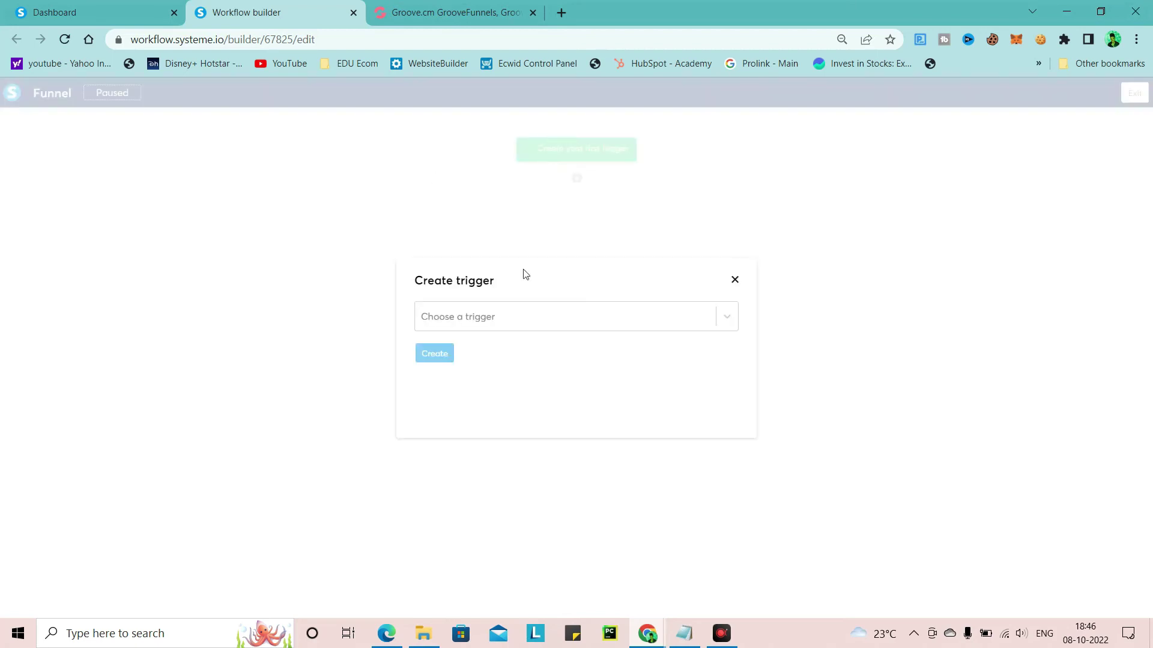
pyautogui.click(520, 320)
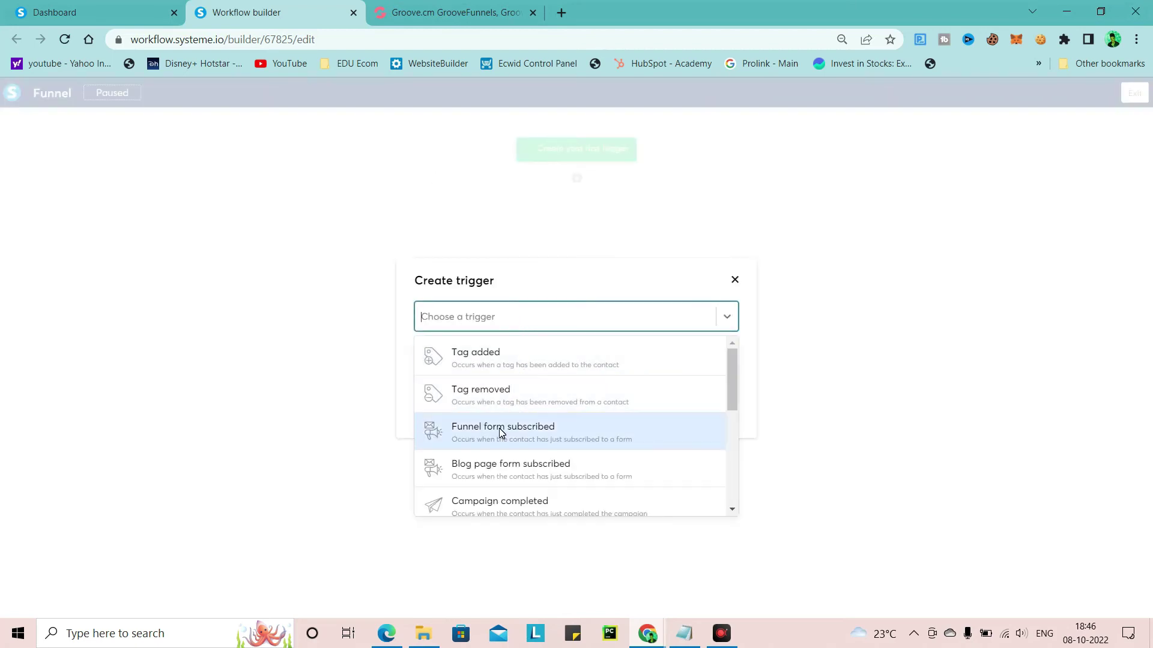
pyautogui.click(524, 430)
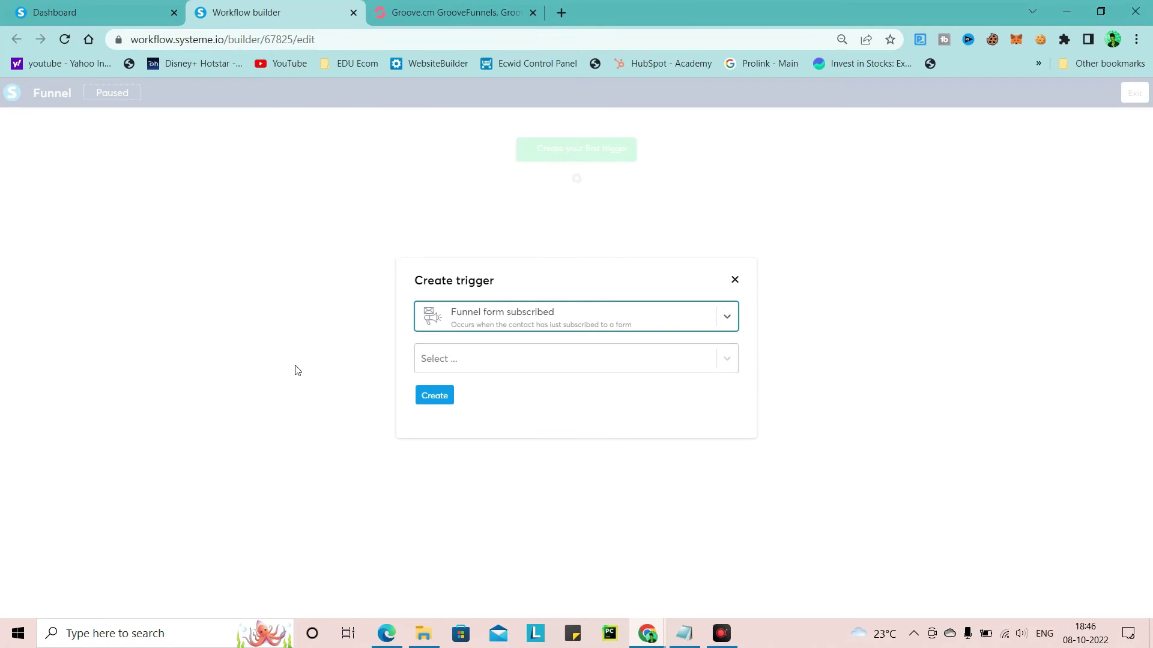
pyautogui.click(509, 361)
pyautogui.click(474, 395)
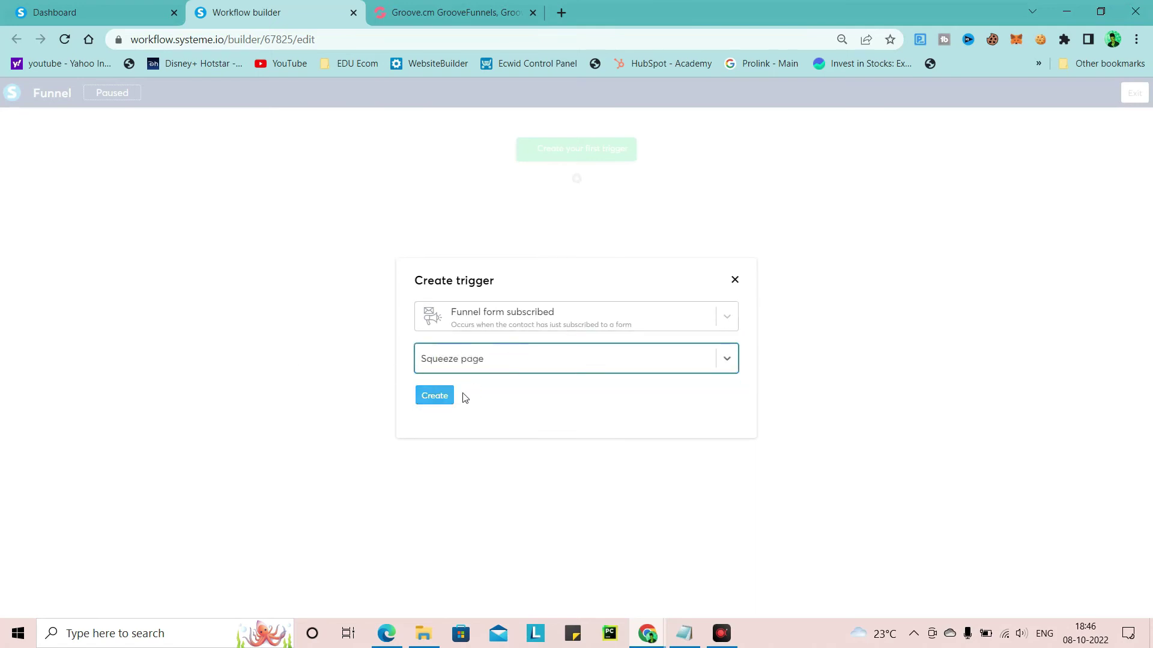
pyautogui.click(441, 399)
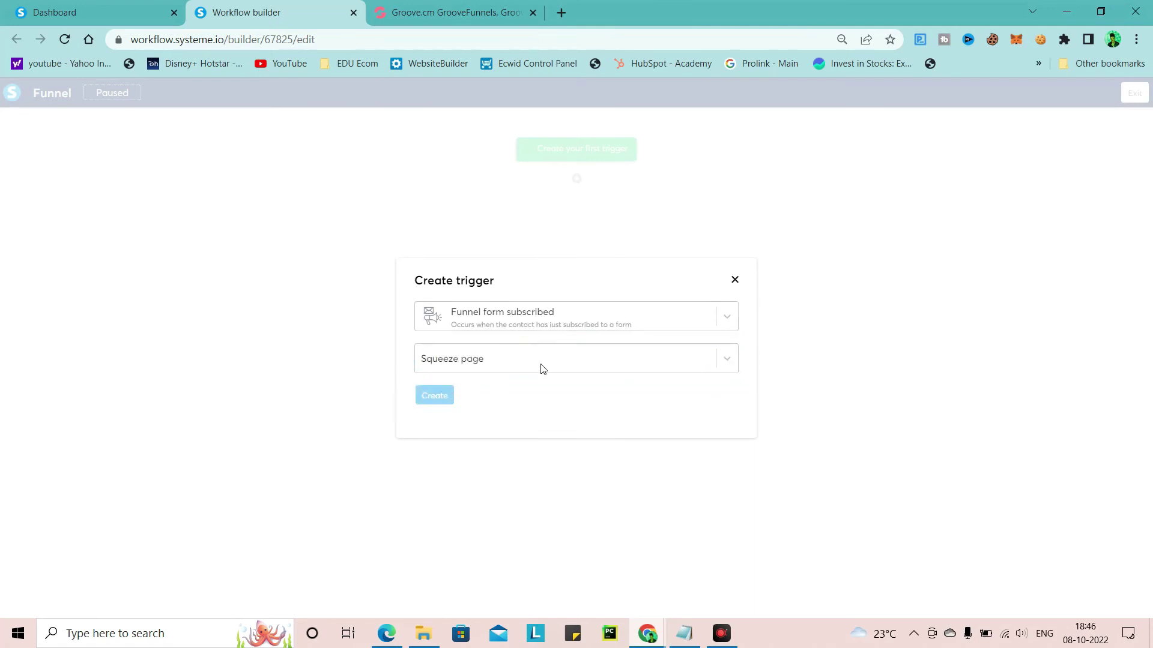
# Add an action step after the trigger and set it to Send an email
pyautogui.click(576, 179)
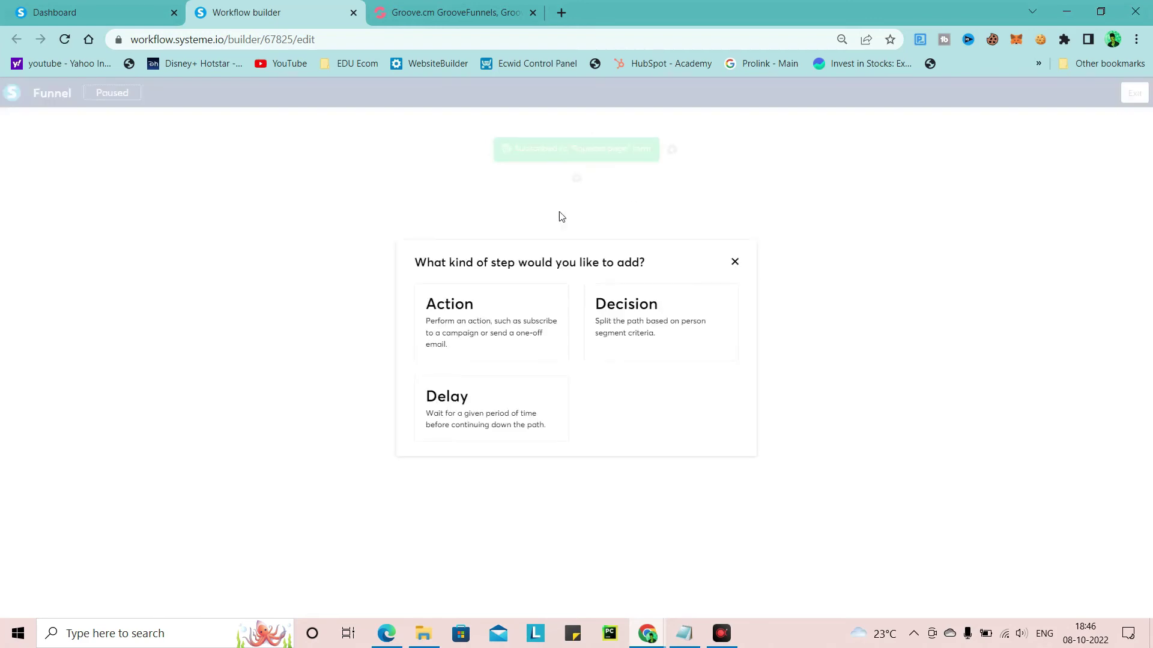
pyautogui.click(500, 333)
pyautogui.click(557, 320)
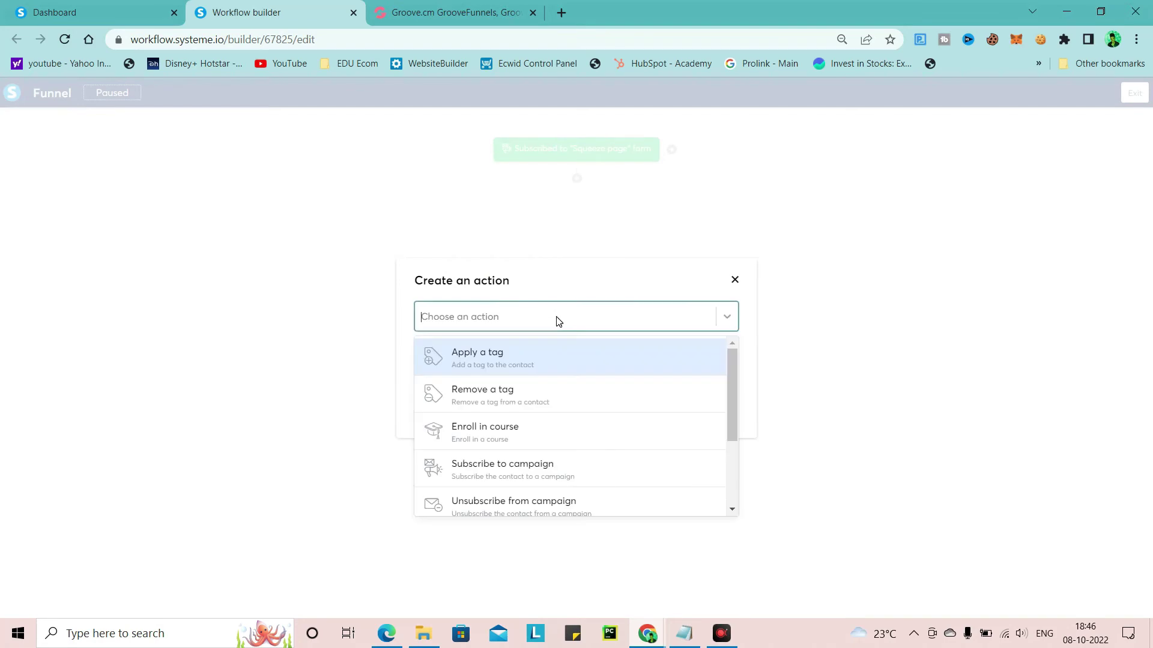
pyautogui.scroll(-2, 522, 465)
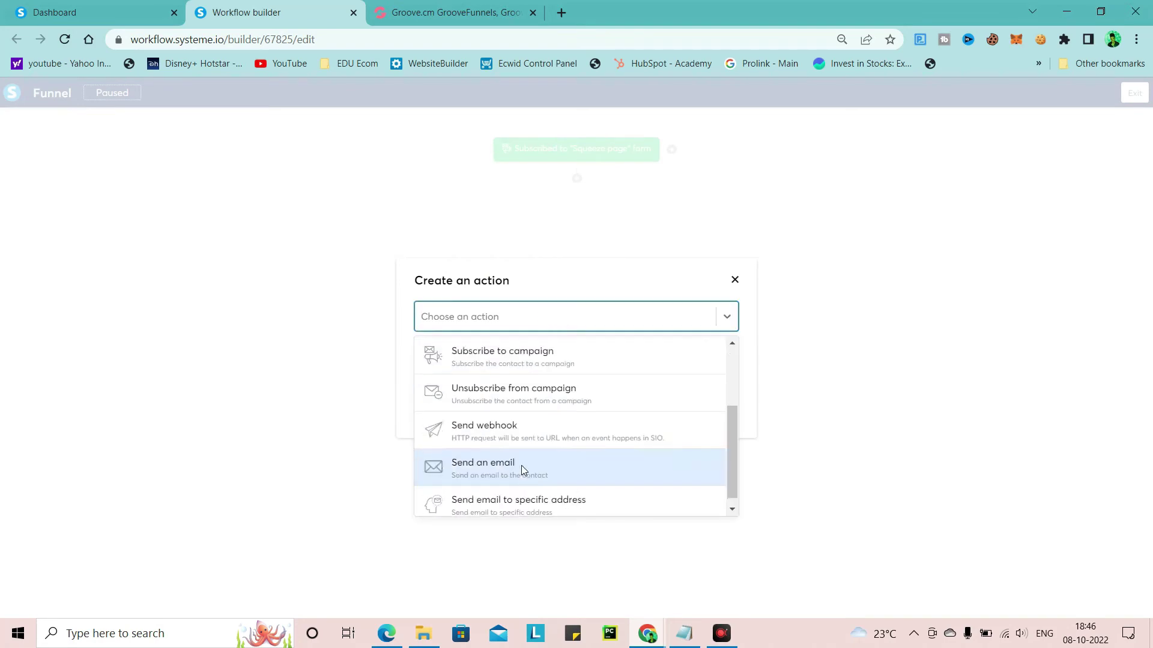
pyautogui.scroll(2, 546, 398)
pyautogui.scroll(-2, 564, 410)
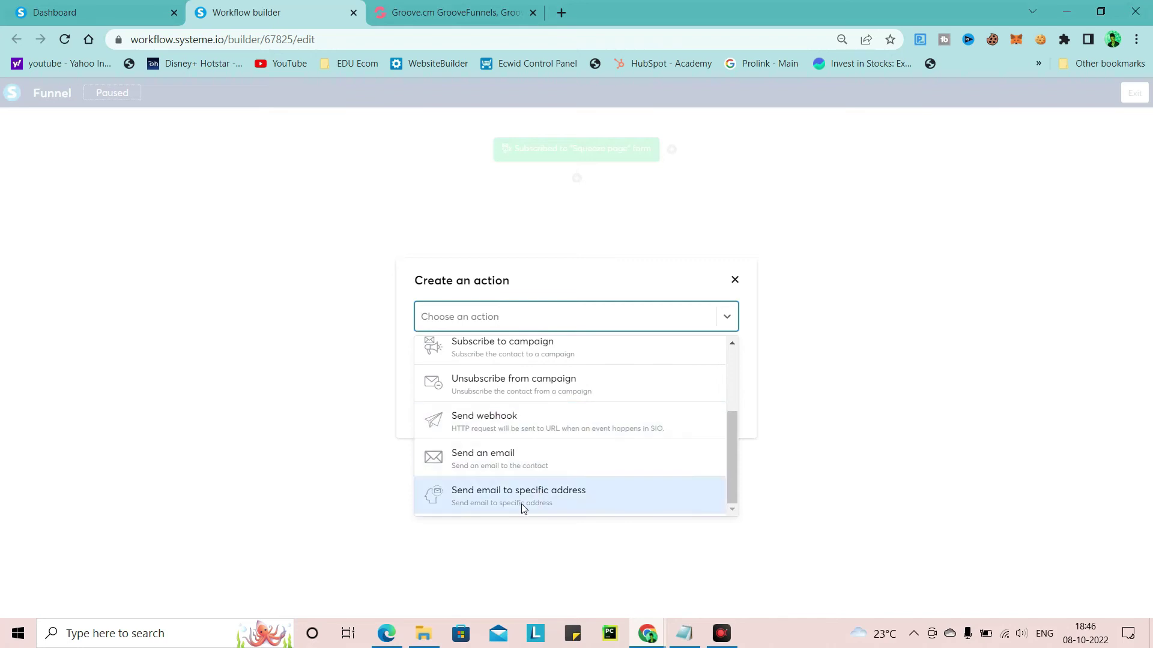
pyautogui.click(506, 461)
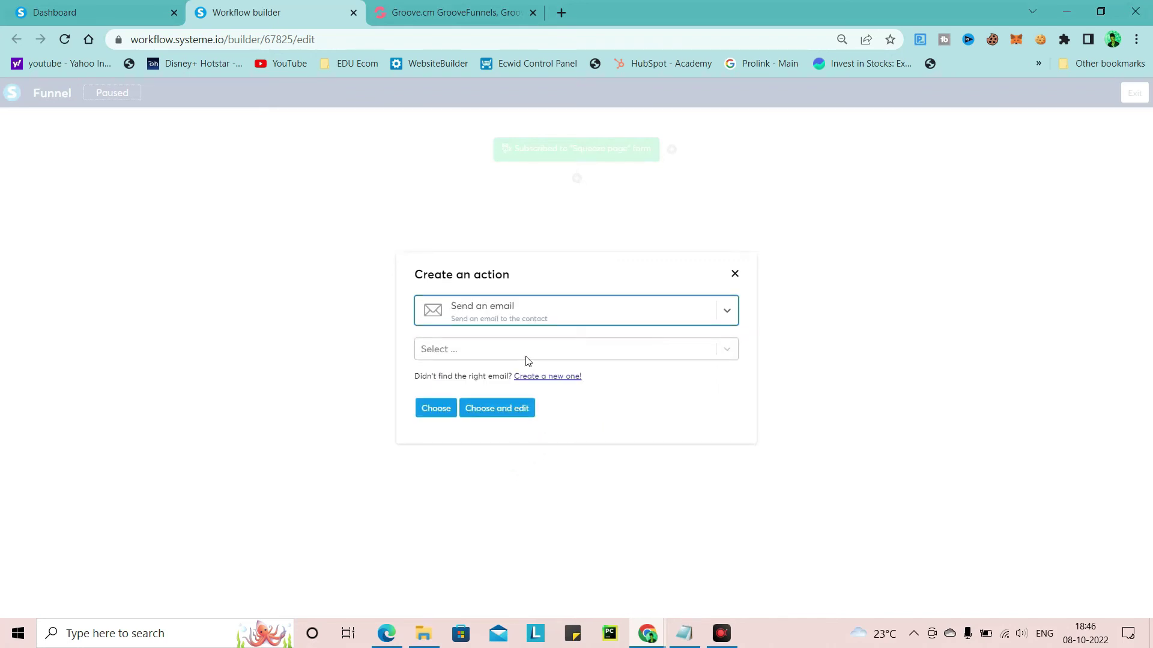
pyautogui.click(487, 352)
pyautogui.click(497, 382)
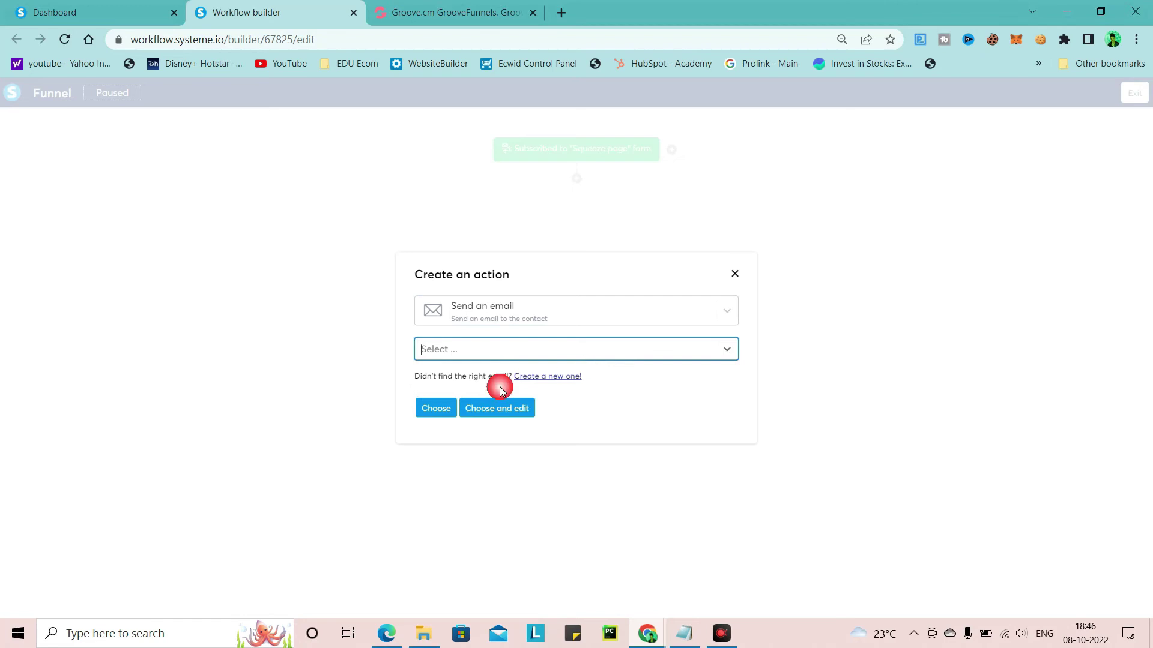
# Create a new email with subject 'Do You Think The Same??' and open its editor
pyautogui.click(570, 377)
pyautogui.click(466, 313)
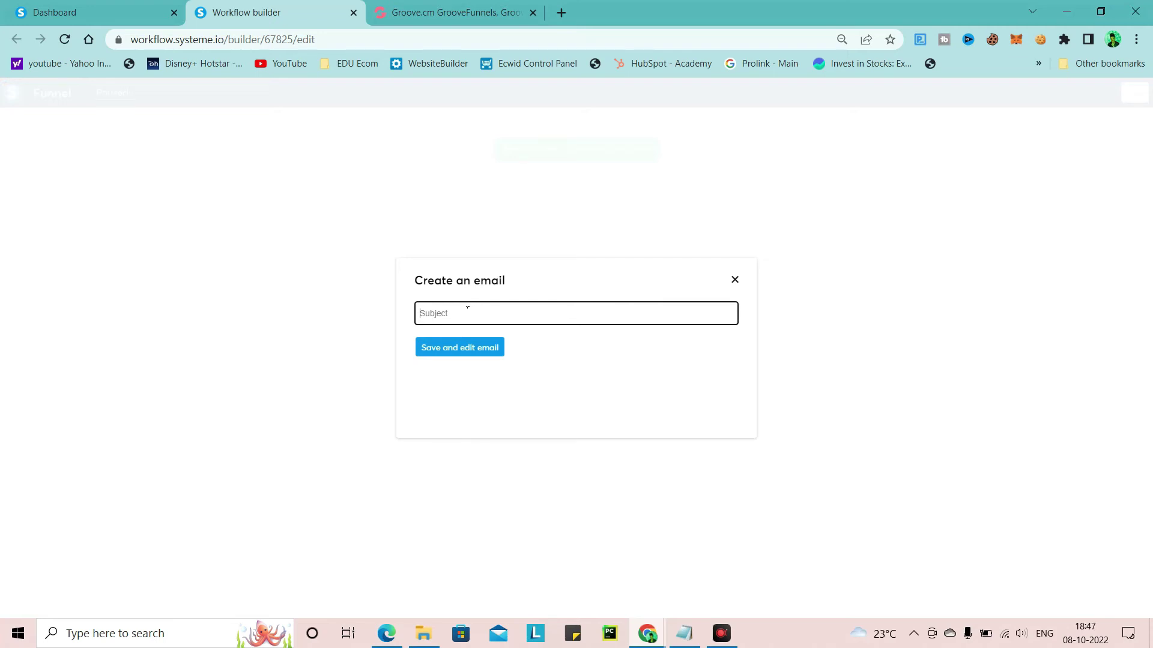
pyautogui.write('DO')
pyautogui.write('You Think The Same ??')
pyautogui.click(458, 354)
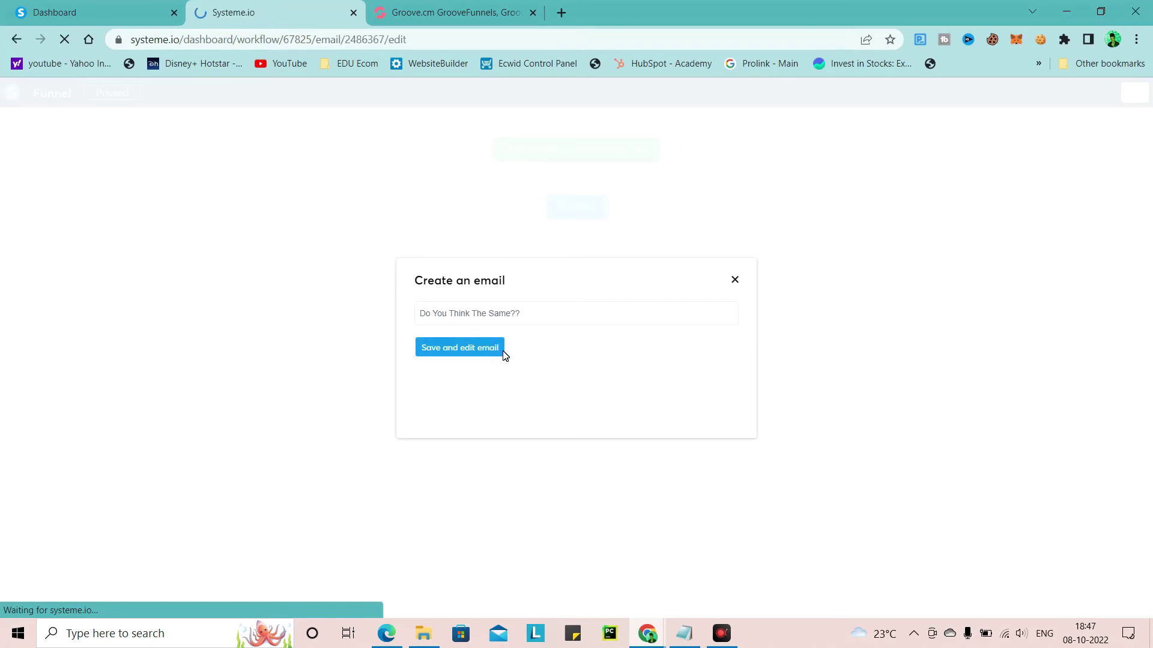
# Replace the sender email address with a saved address, then bring up the Notepad notes
pyautogui.scroll(-6, 306, 351)
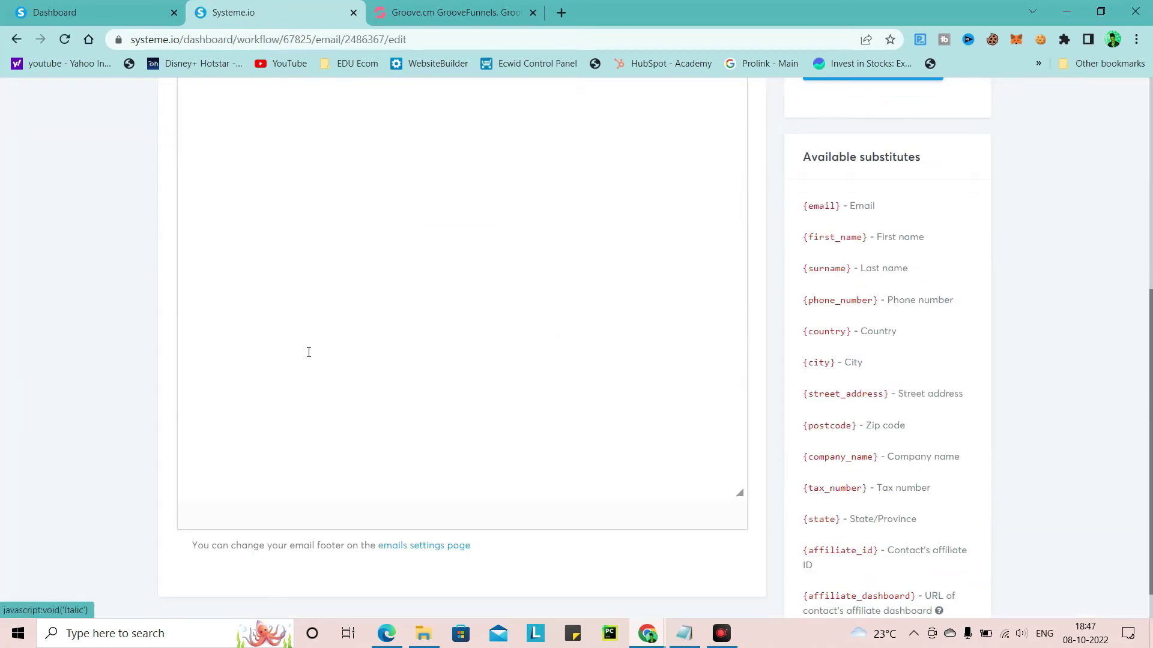
pyautogui.scroll(5, 310, 350)
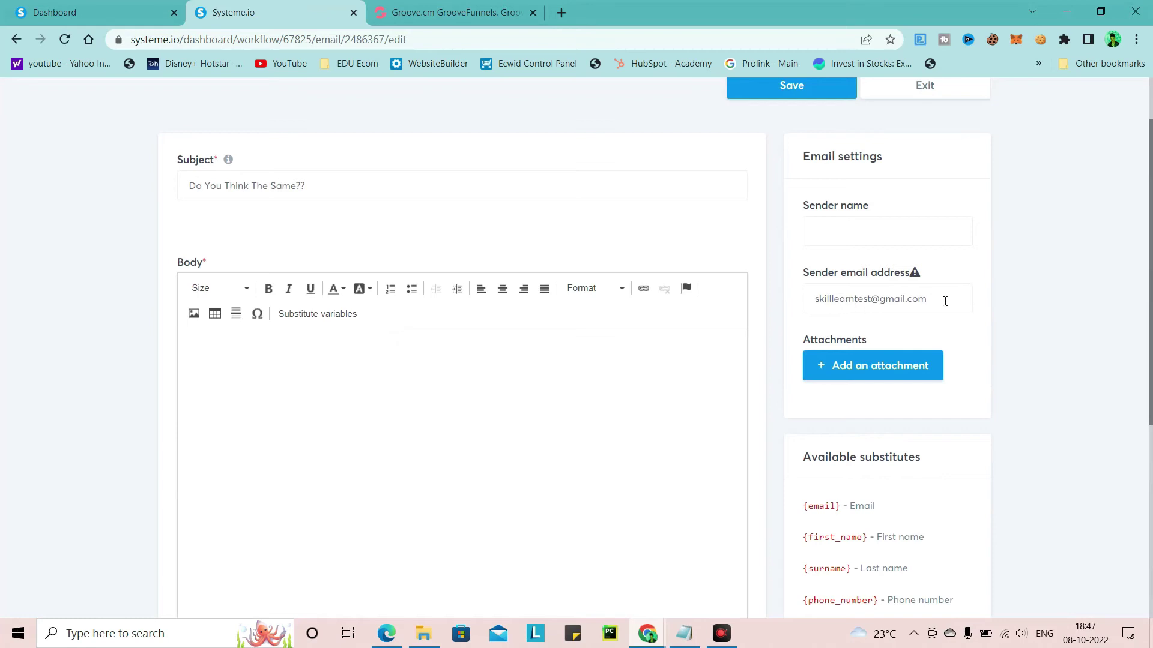
pyautogui.tripleClick(816, 302)
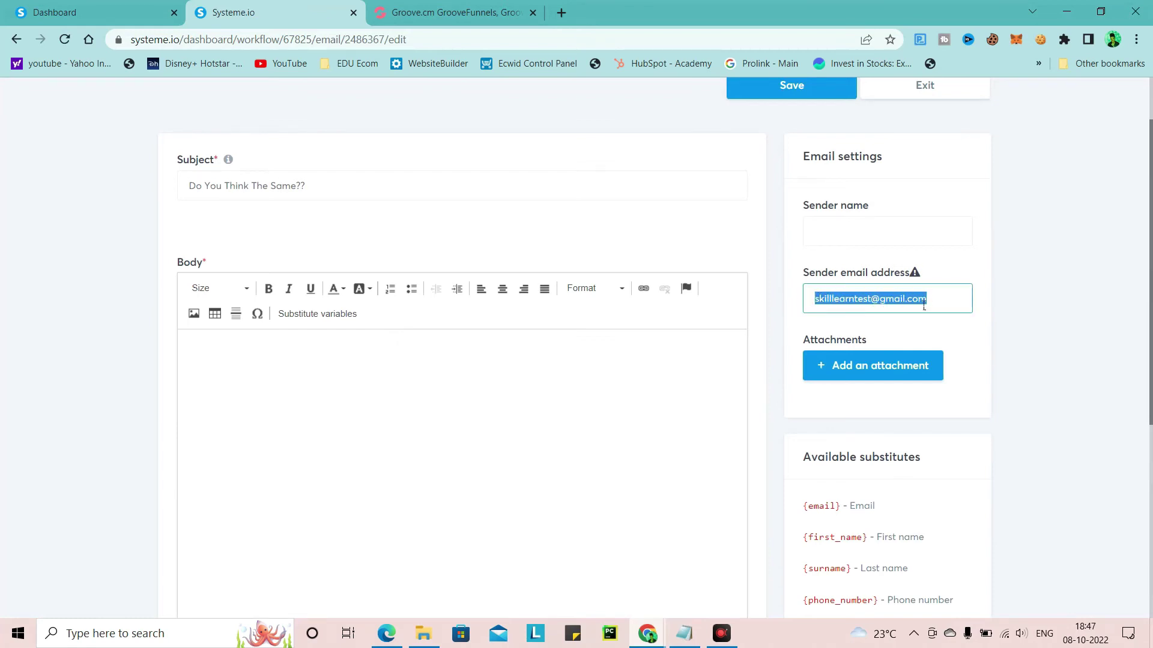
pyautogui.press('BackSpace')
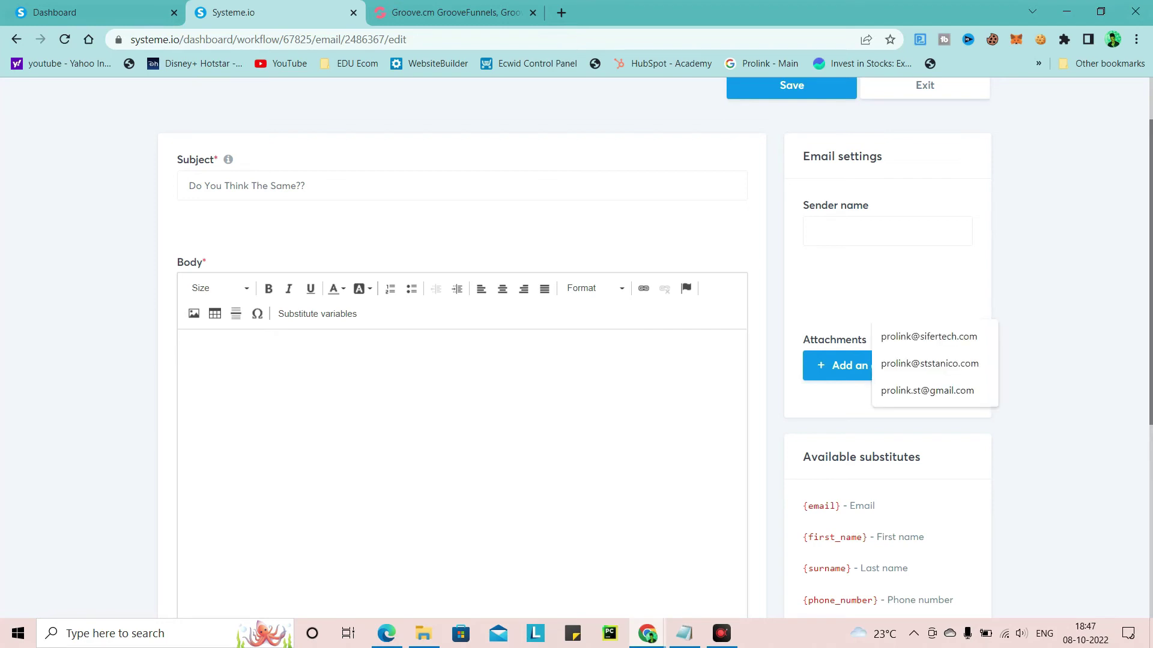
pyautogui.click(545, 374)
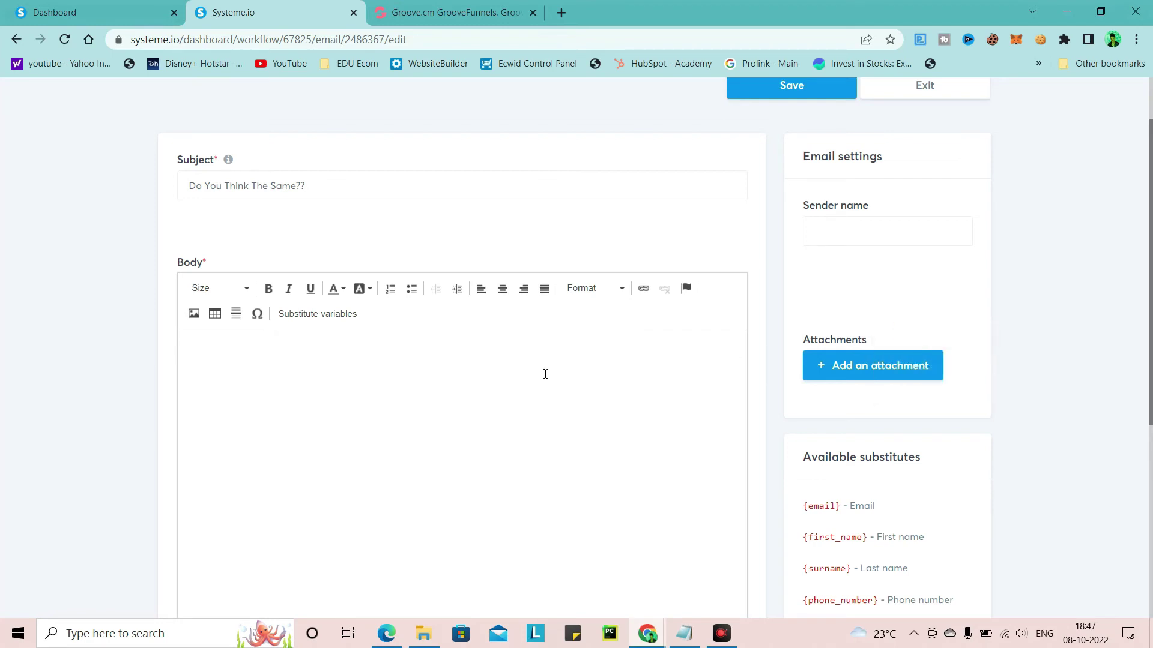
pyautogui.scroll(-3, 395, 459)
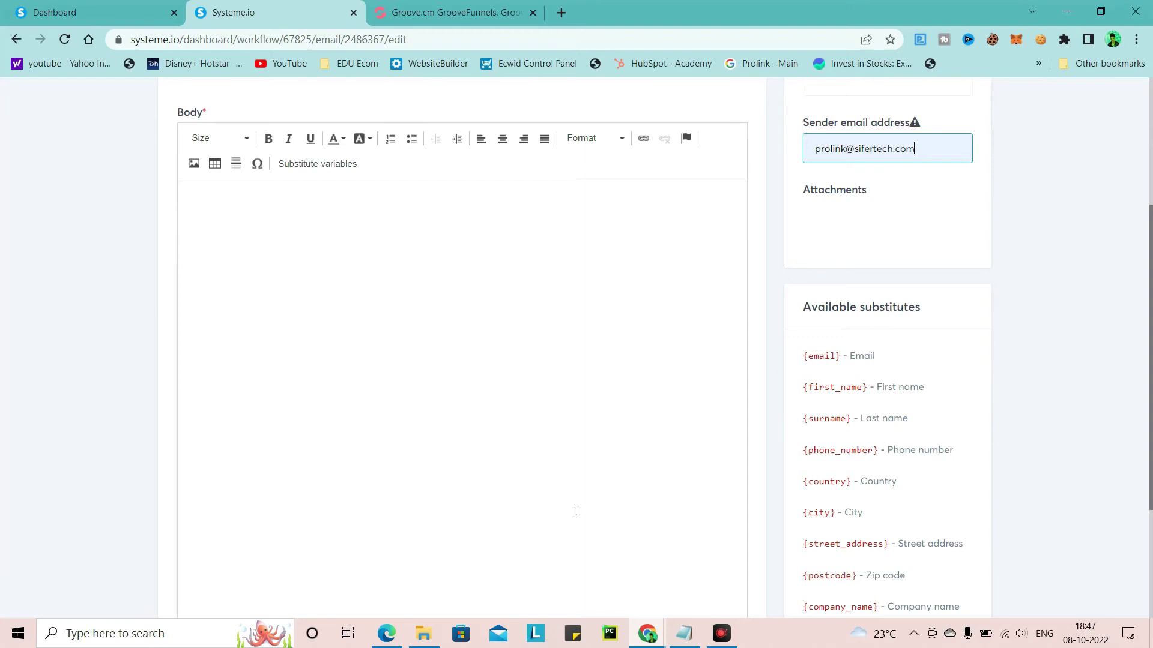
pyautogui.click(683, 631)
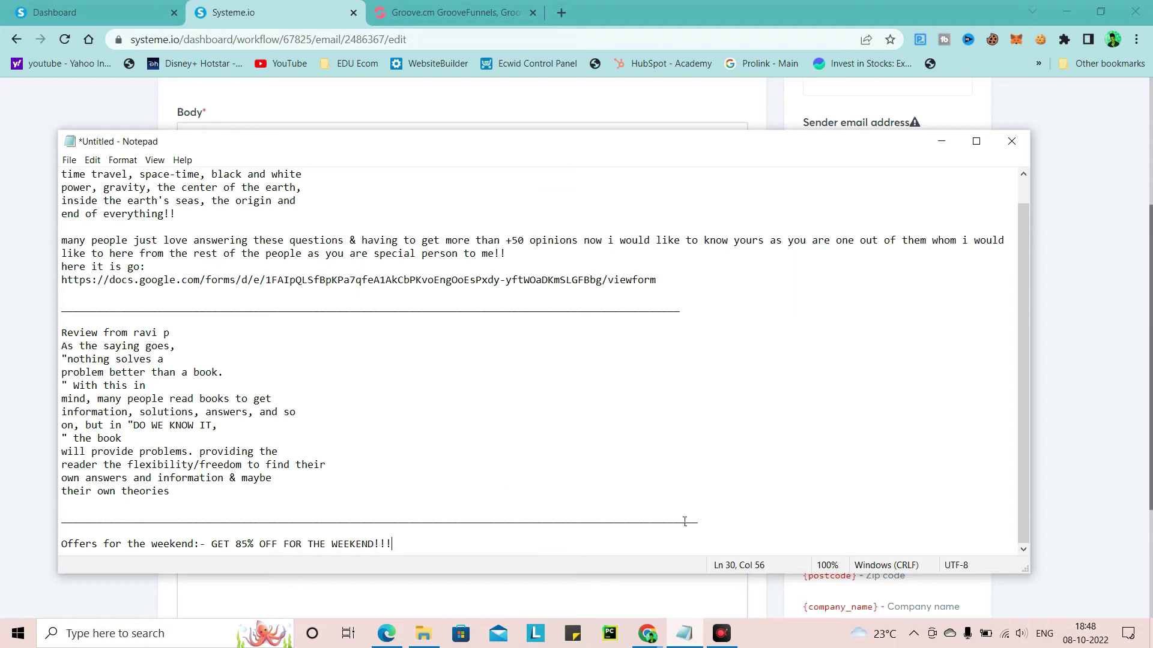
# Review the 'Do We Know It??' form in the incognito window, then restore Notepad
pyautogui.click(648, 633)
pyautogui.click(712, 585)
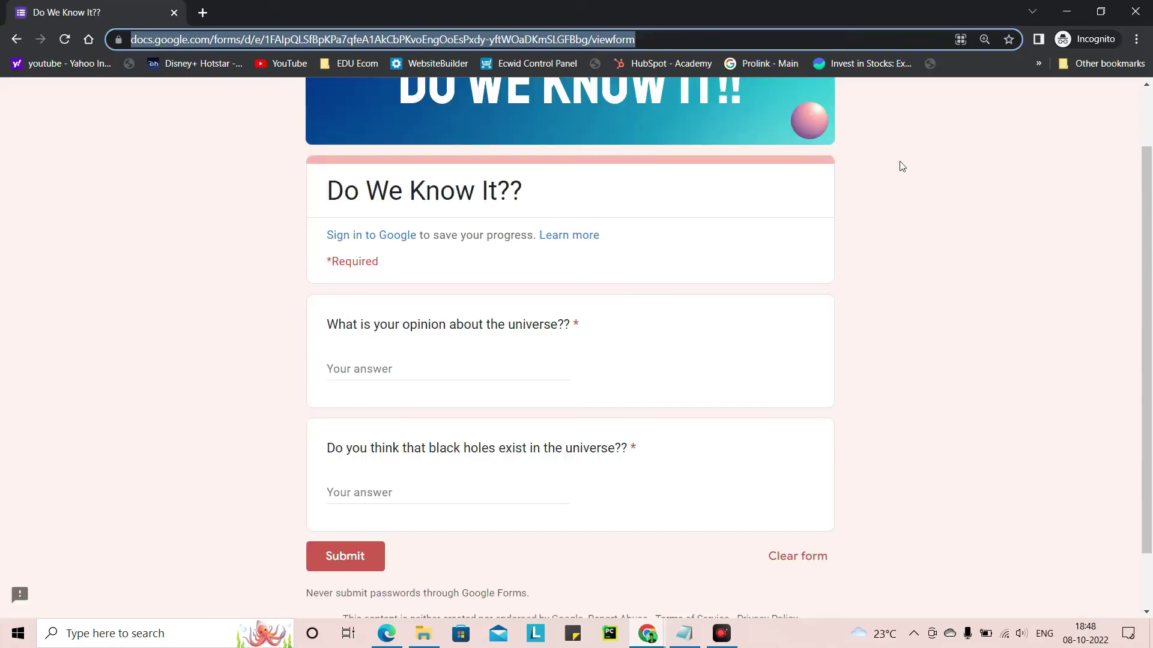
pyautogui.click(904, 174)
pyautogui.scroll(2, 452, 201)
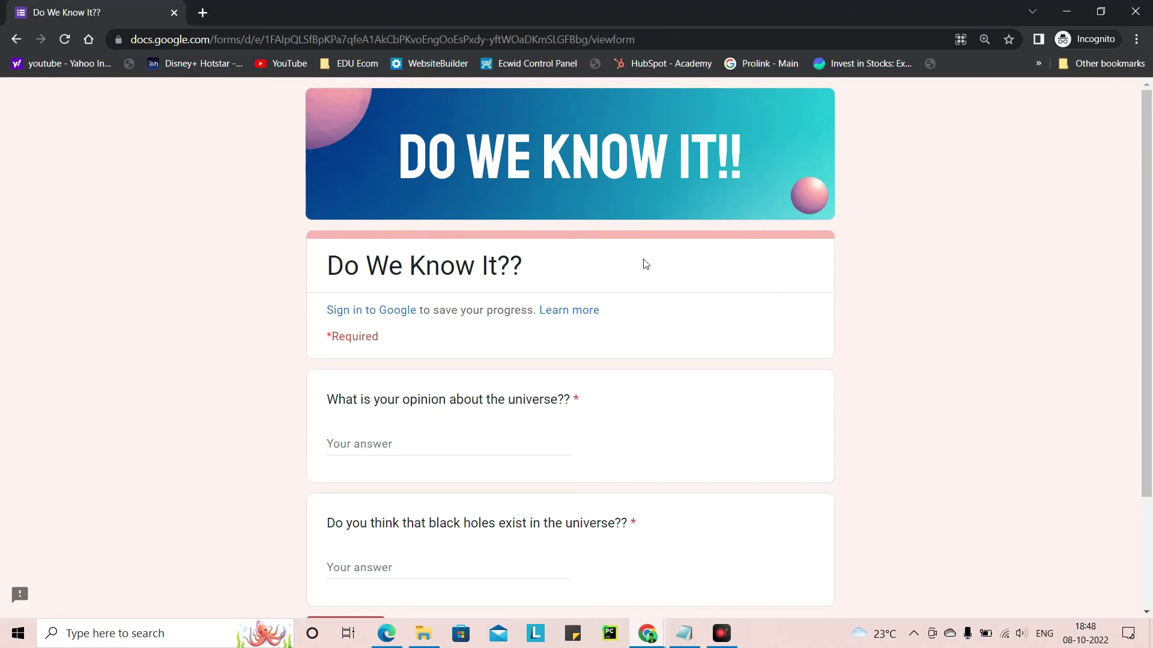
pyautogui.scroll(-2, 402, 307)
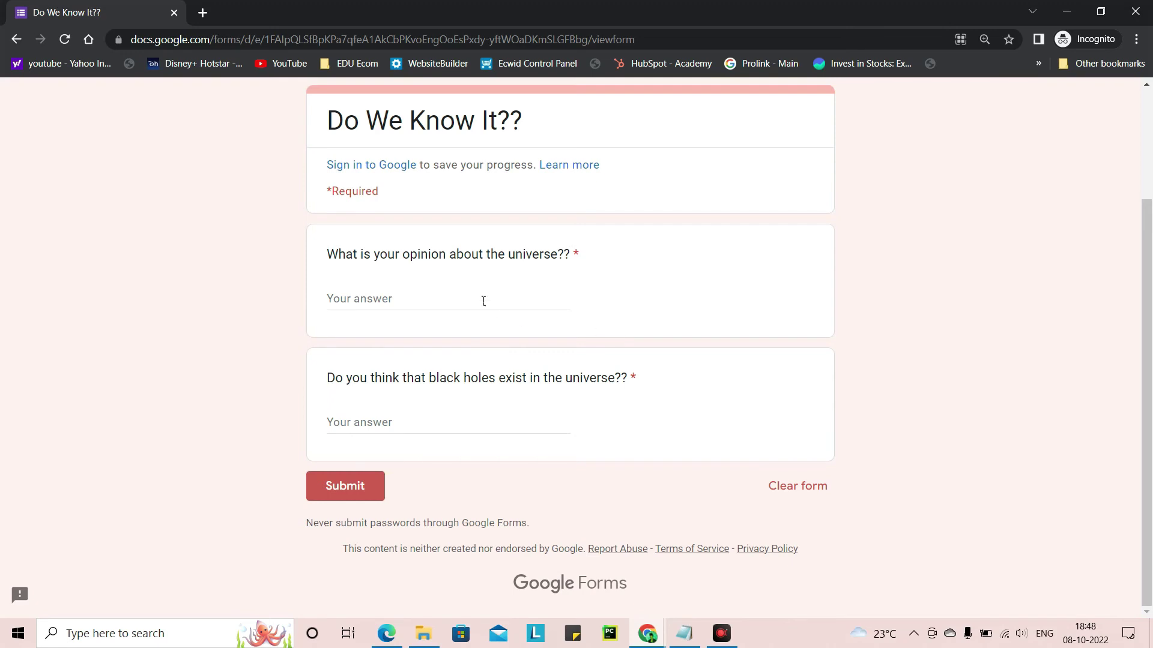
pyautogui.scroll(3, 498, 270)
pyautogui.scroll(-1, 701, 360)
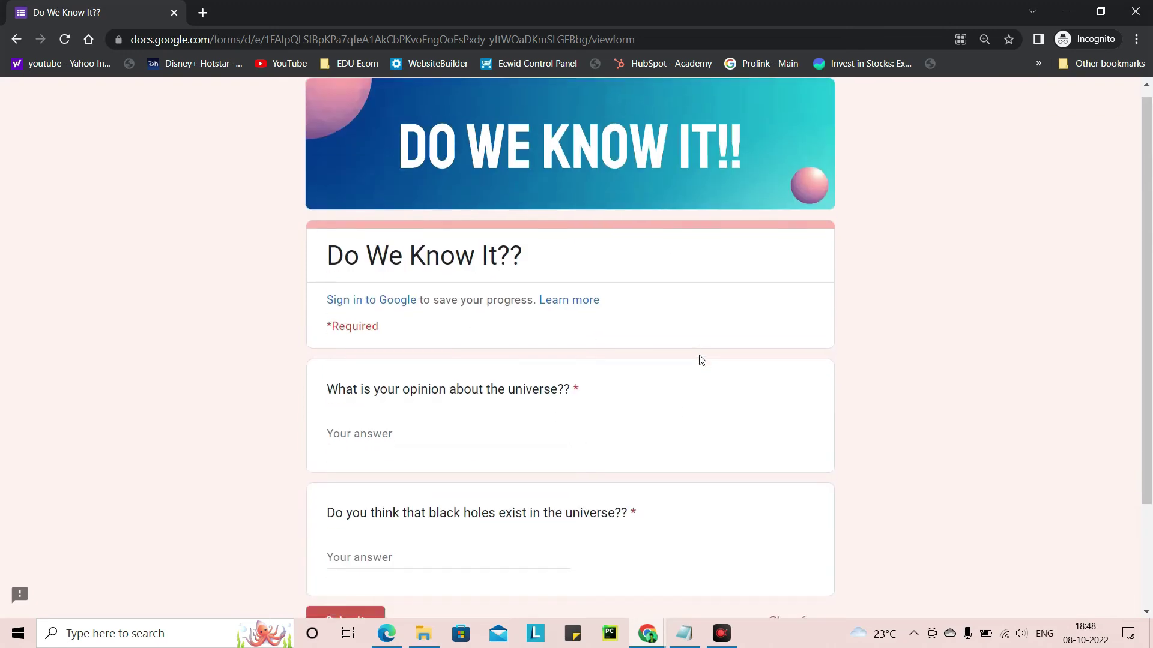
pyautogui.scroll(-2, 701, 360)
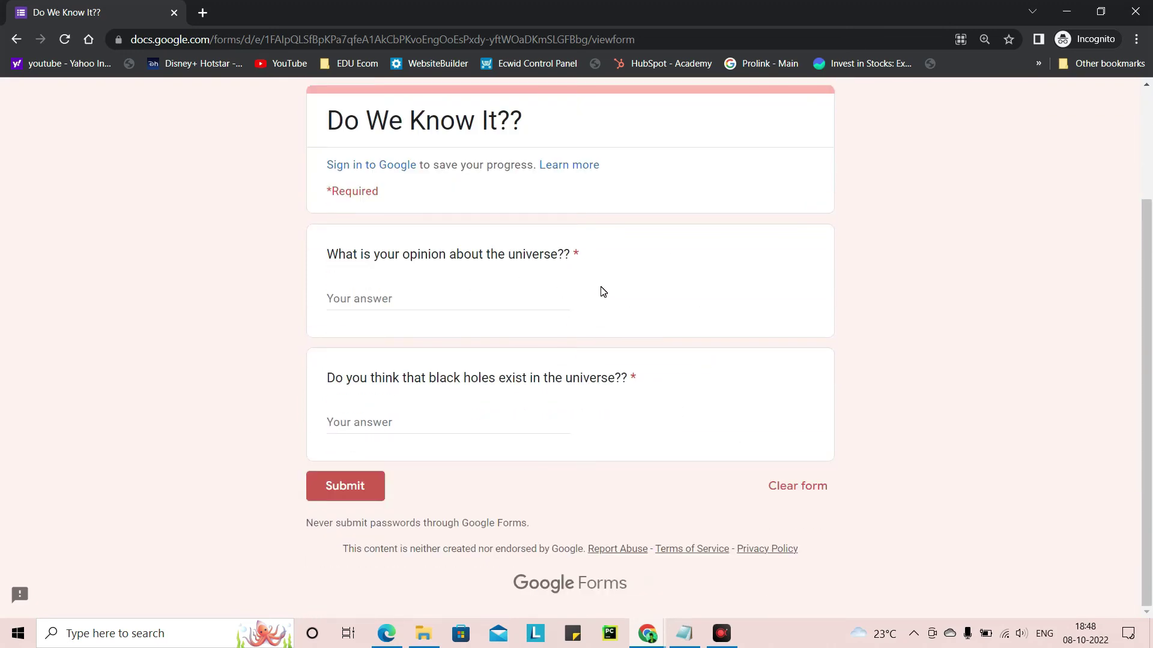
pyautogui.scroll(2, 427, 295)
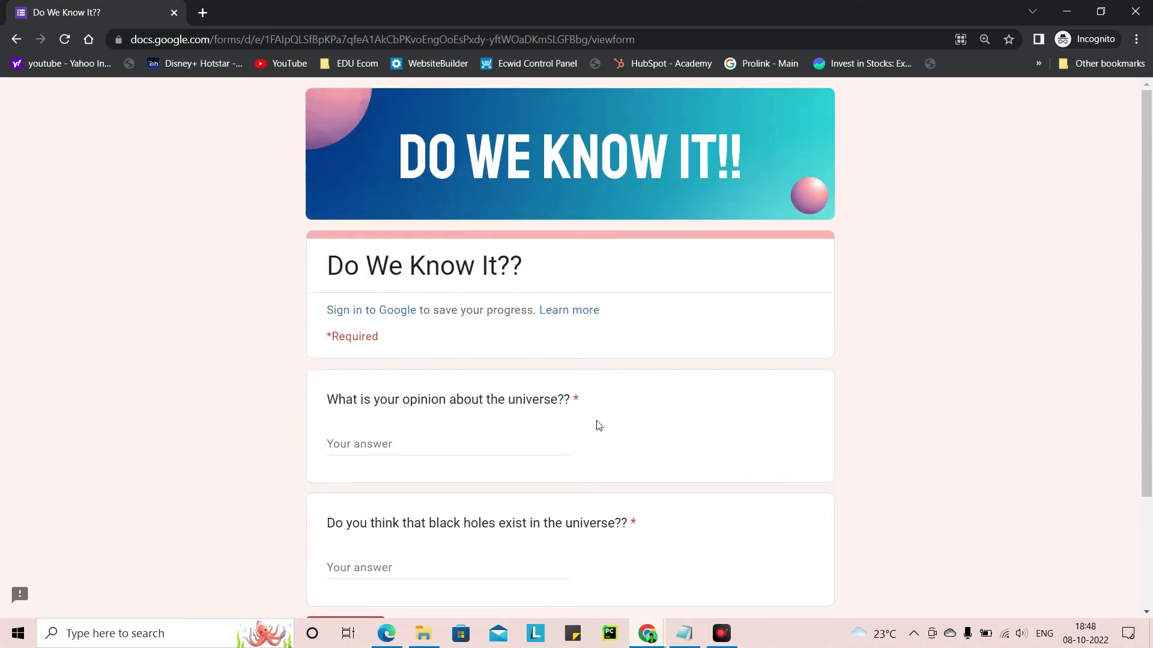
pyautogui.scroll(-1, 360, 540)
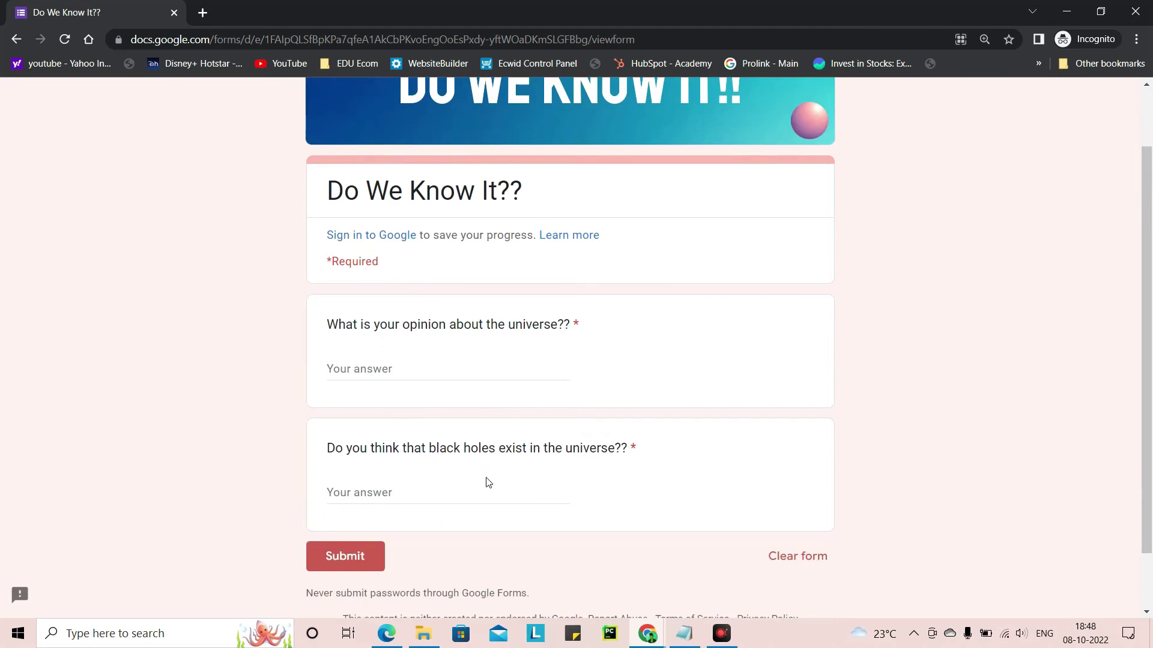
pyautogui.scroll(1, 565, 414)
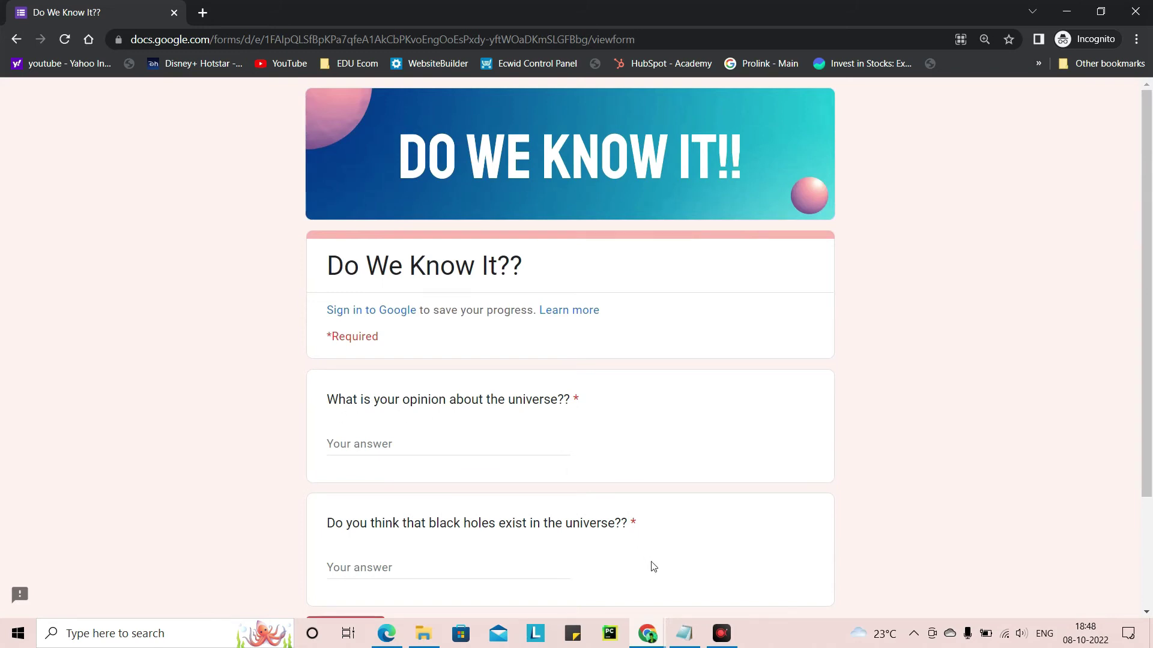
pyautogui.click(684, 635)
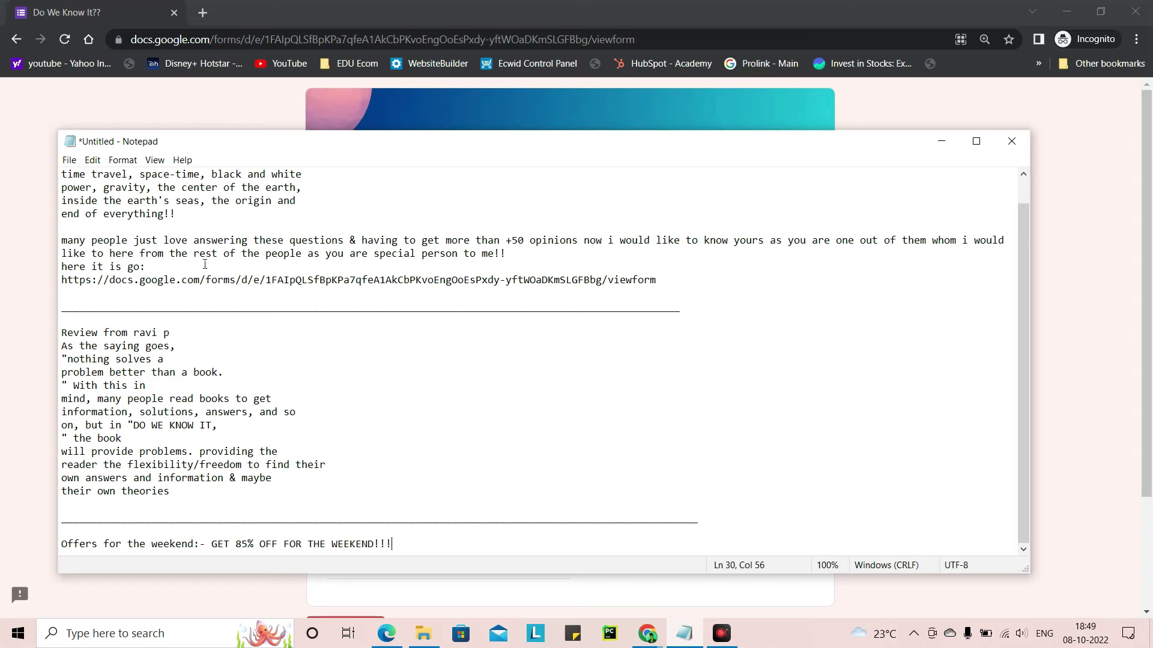
# Copy the poem, invitation paragraph and form link from Notepad, then minimize it
pyautogui.moveTo(656, 280); pyautogui.dragTo(62, 177)
pyautogui.hotkey('ctrl', 'c')
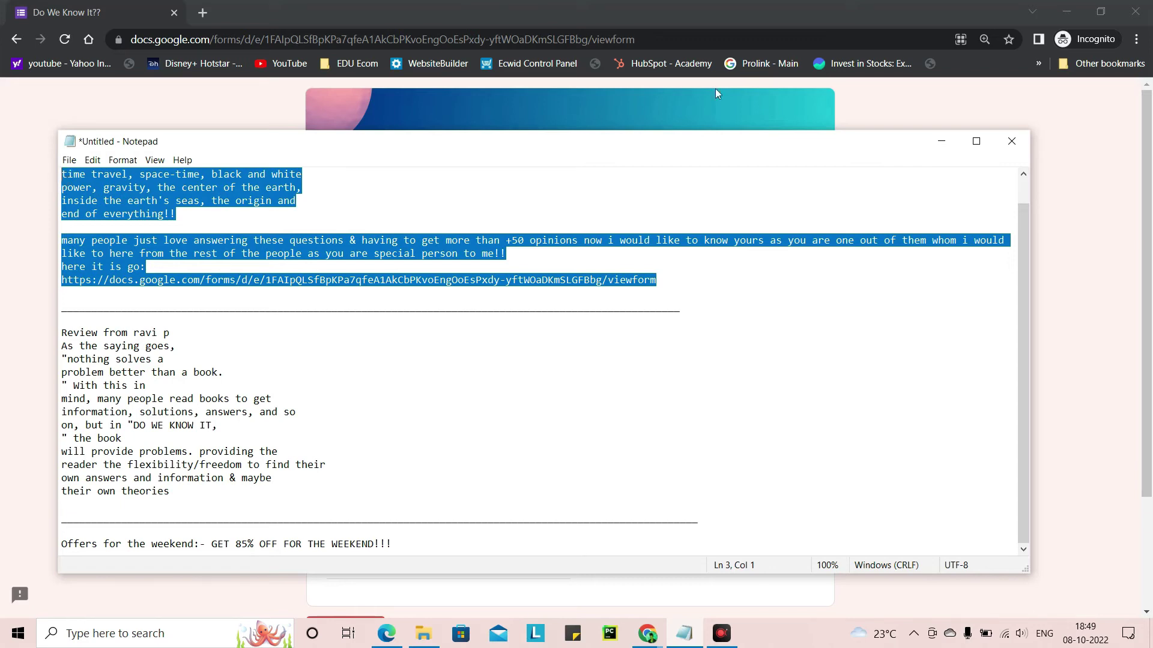
pyautogui.click(942, 141)
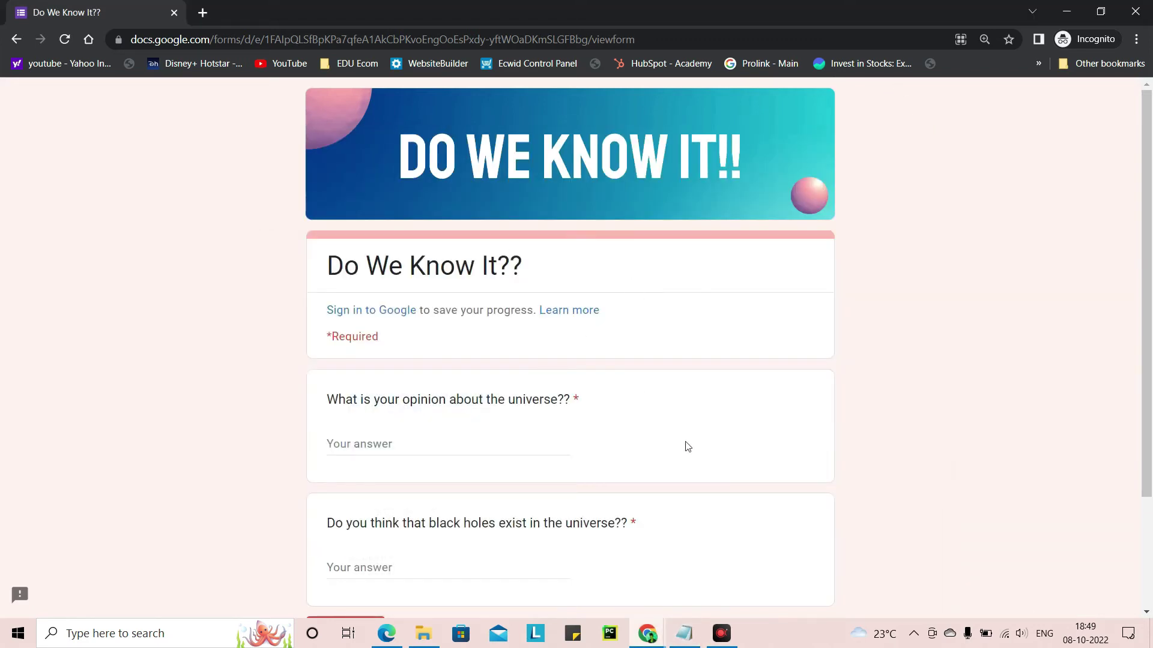
# Paste the poem and form link into the email body, removing the hyphen that splits the URL
pyautogui.moveTo(648, 633)
pyautogui.click(577, 591)
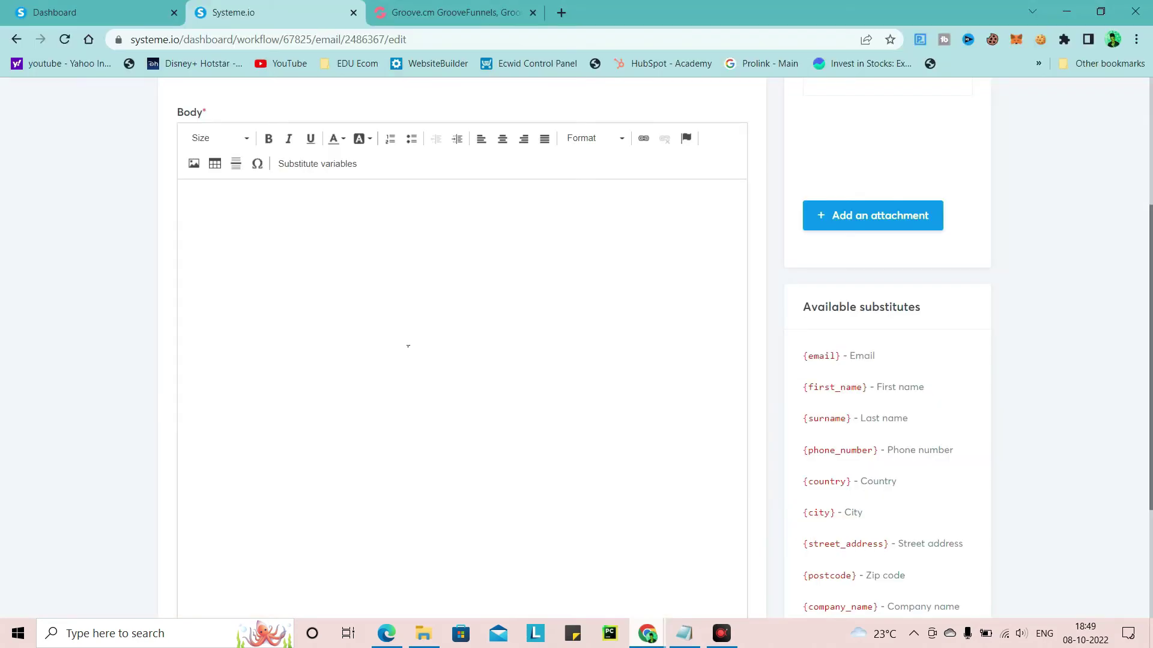
pyautogui.click(385, 302)
pyautogui.hotkey('ctrl', 'v')
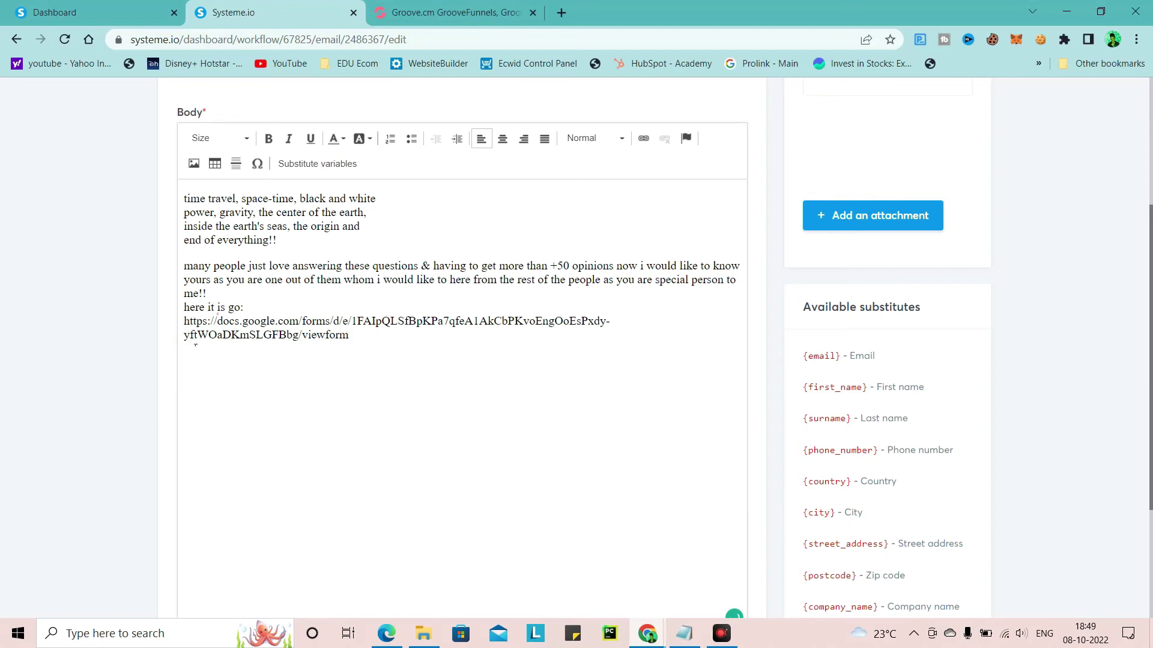
pyautogui.click(189, 337)
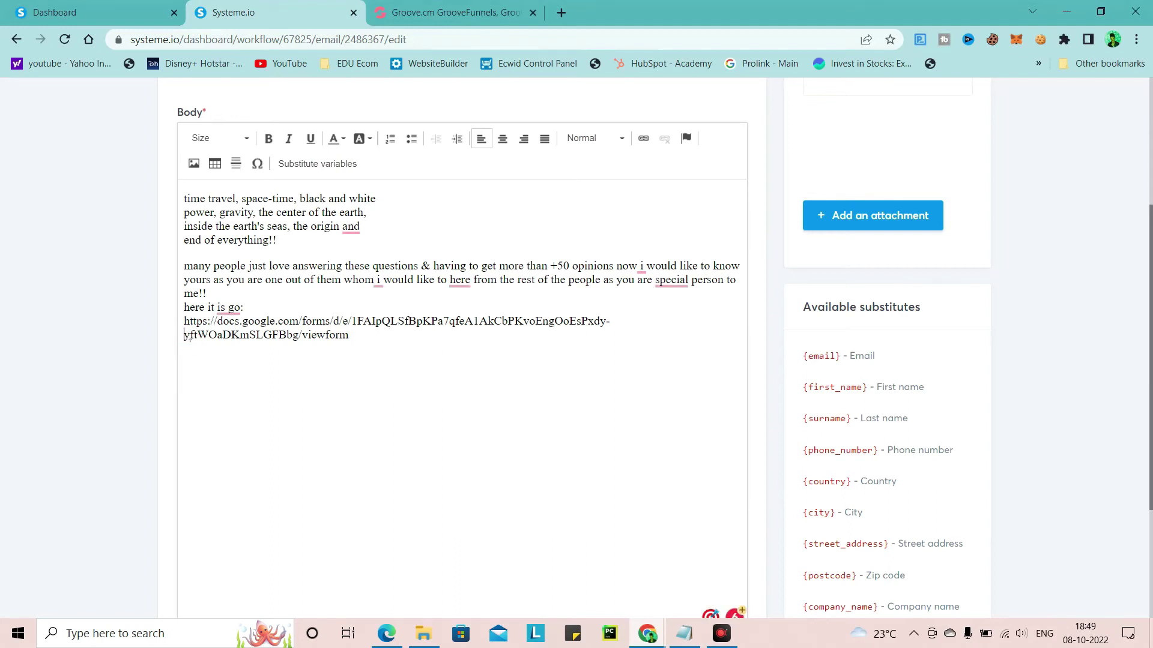
pyautogui.press('BackSpace')
pyautogui.click(248, 343)
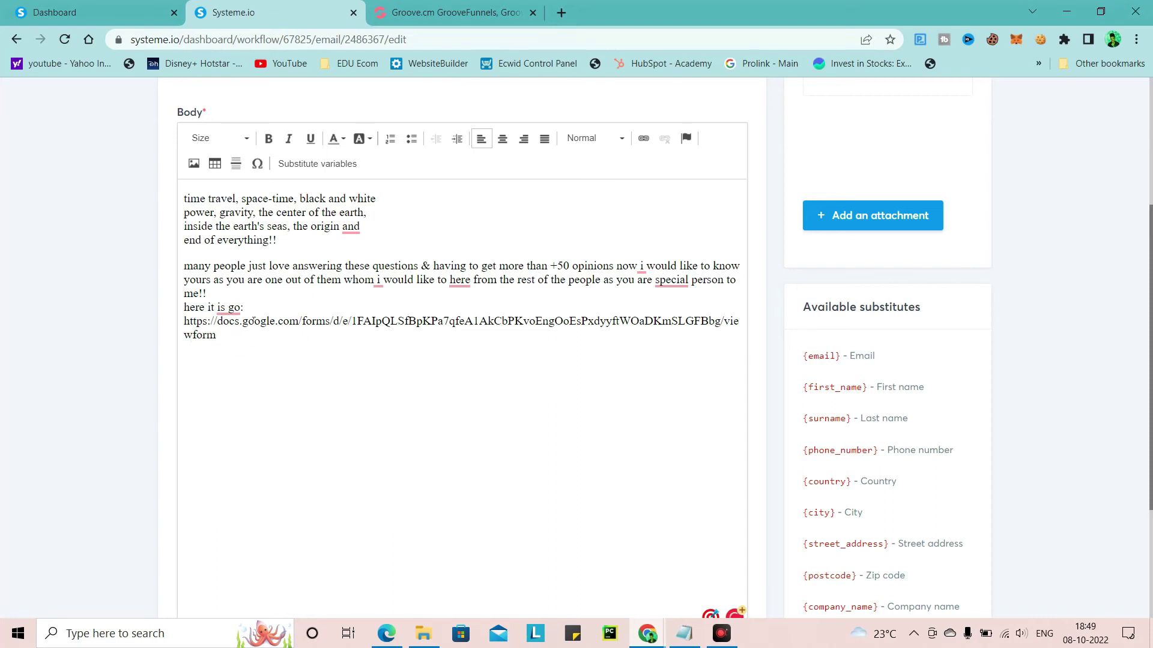
# Fill in the sender name and save the email
pyautogui.scroll(3, 628, 265)
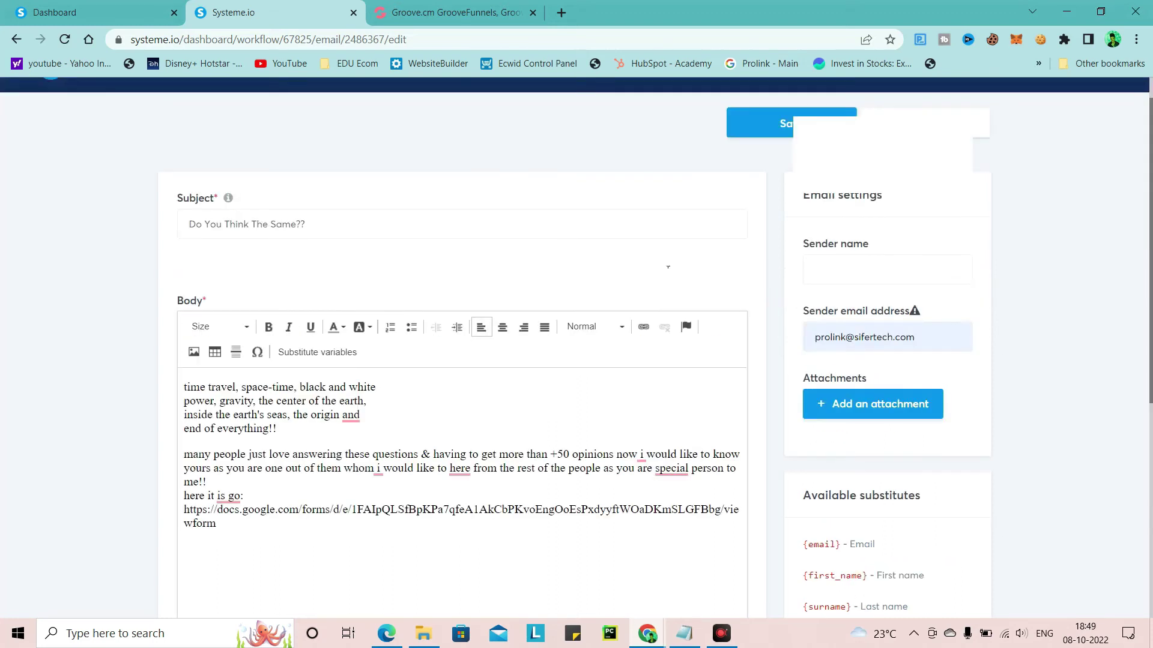
pyautogui.scroll(1, 661, 230)
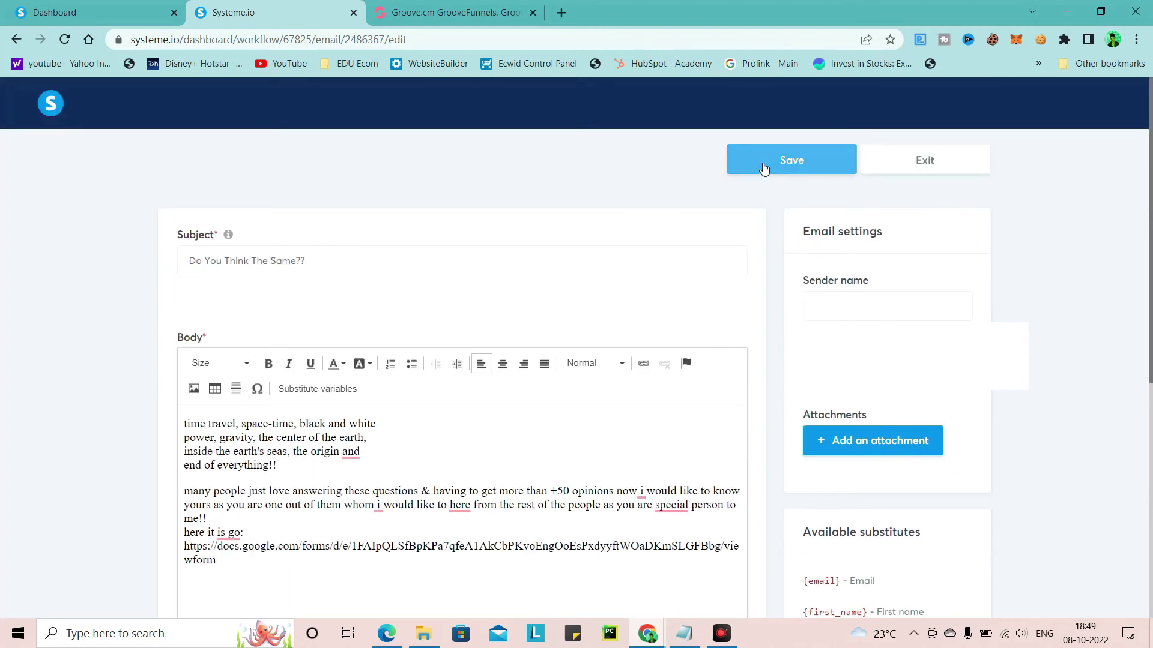
pyautogui.click(764, 168)
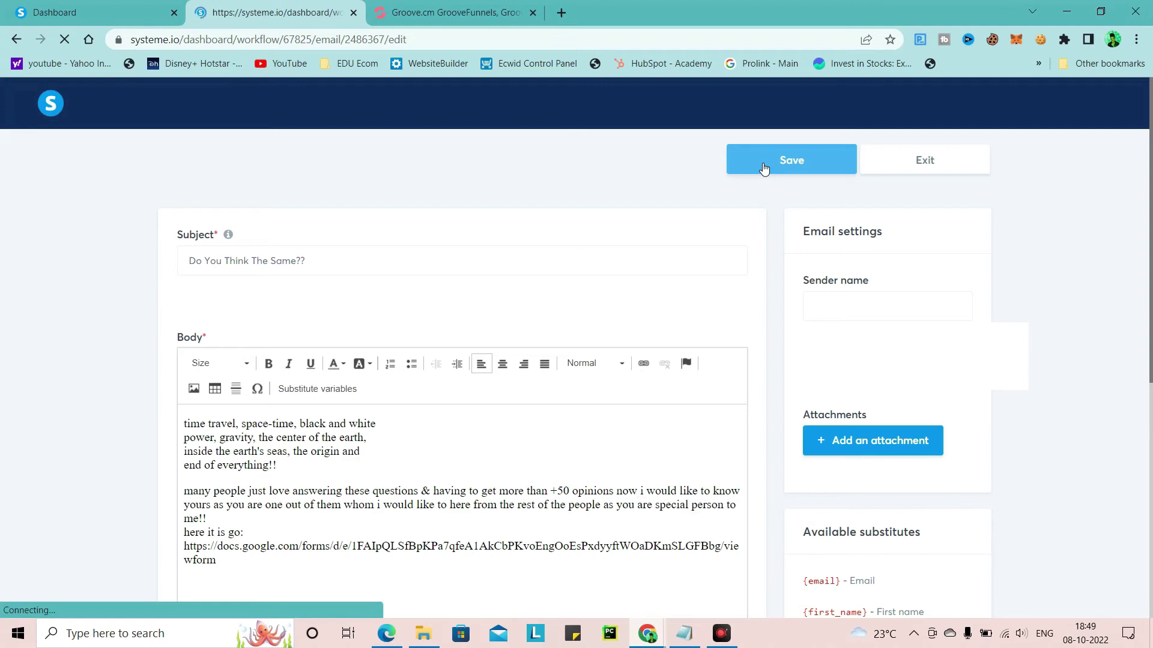
pyautogui.click(854, 311)
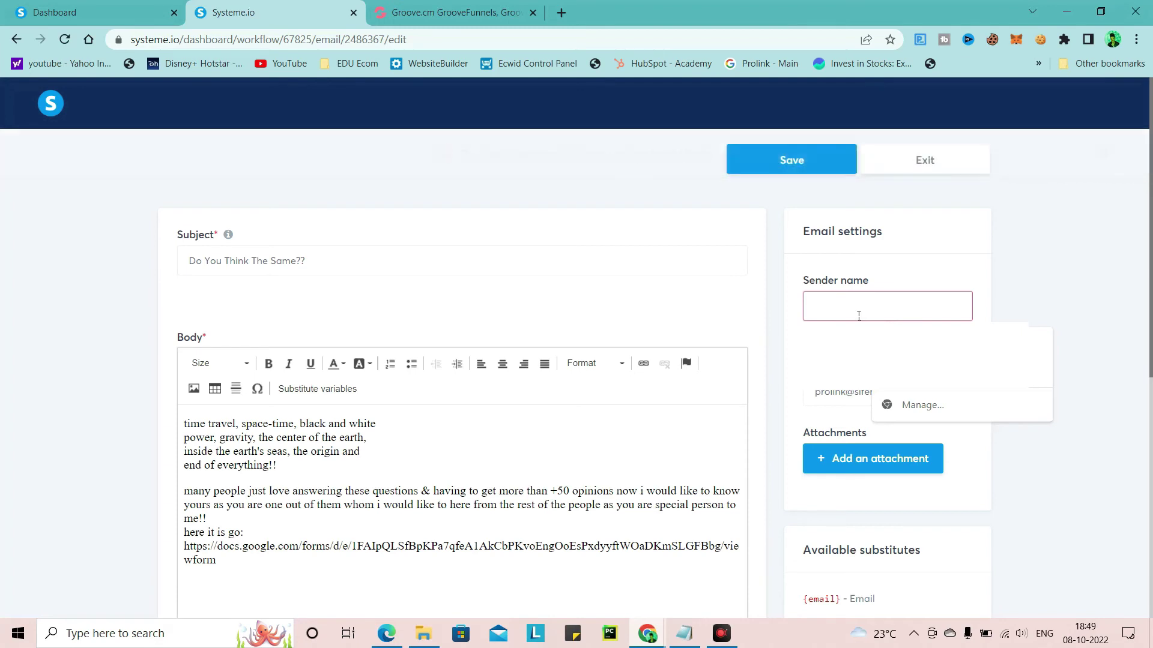
pyautogui.write('Alz')
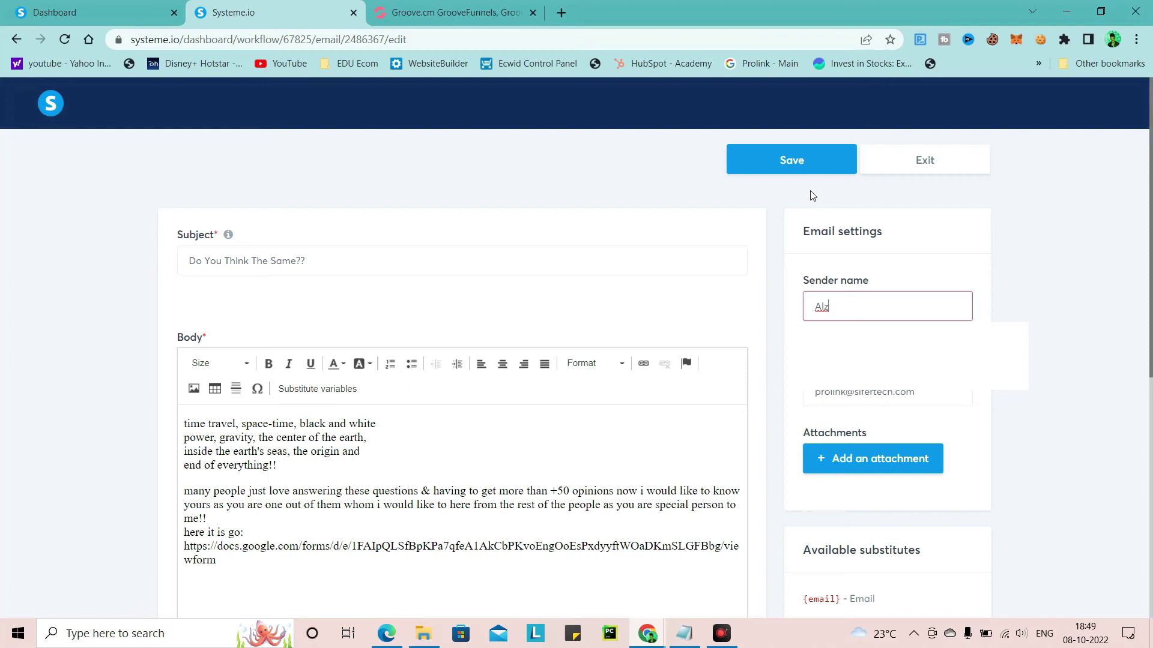
pyautogui.click(795, 164)
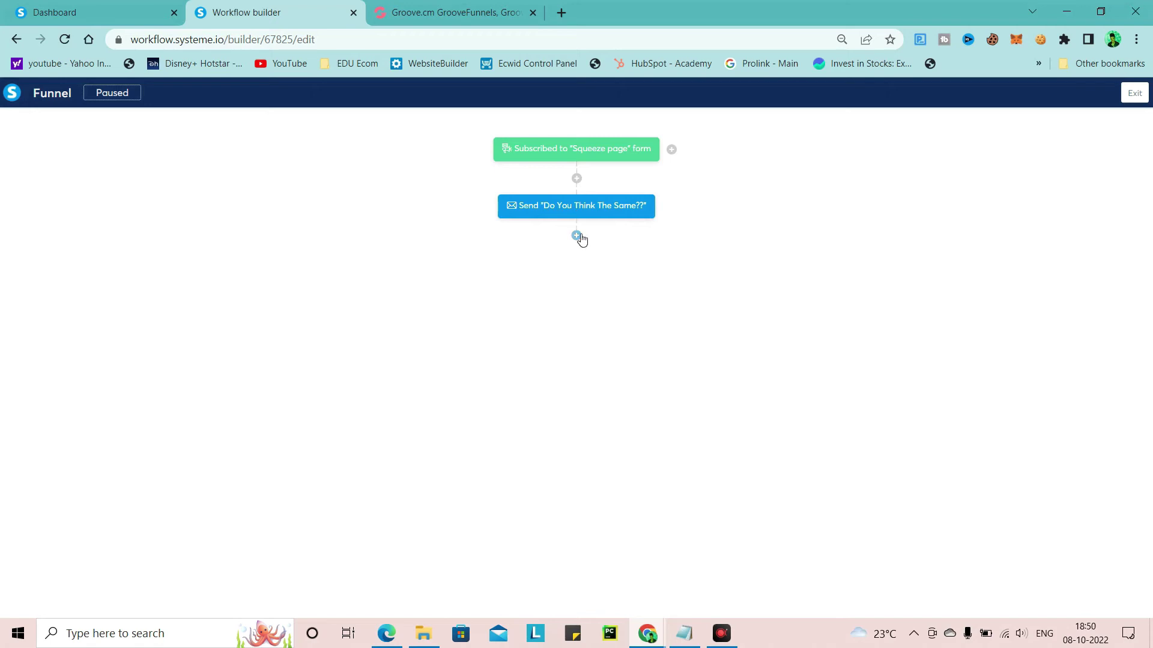
# Add a decision after the email using the Email clicked filter on 'Do You Think The Same??'
pyautogui.click(576, 236)
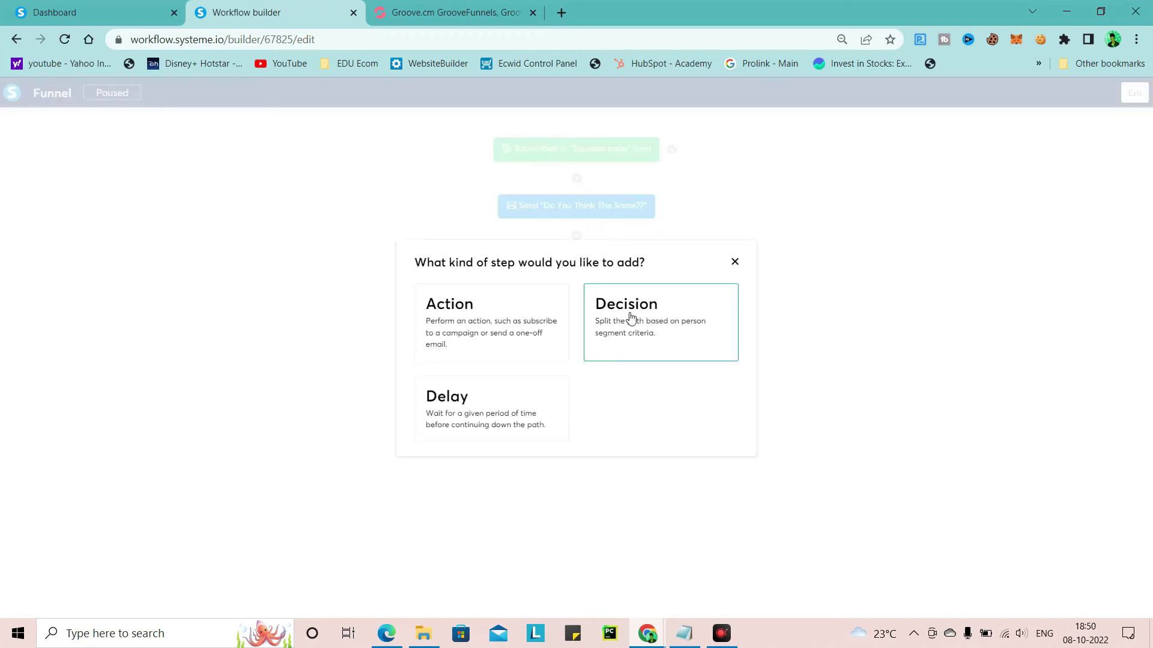
pyautogui.click(648, 330)
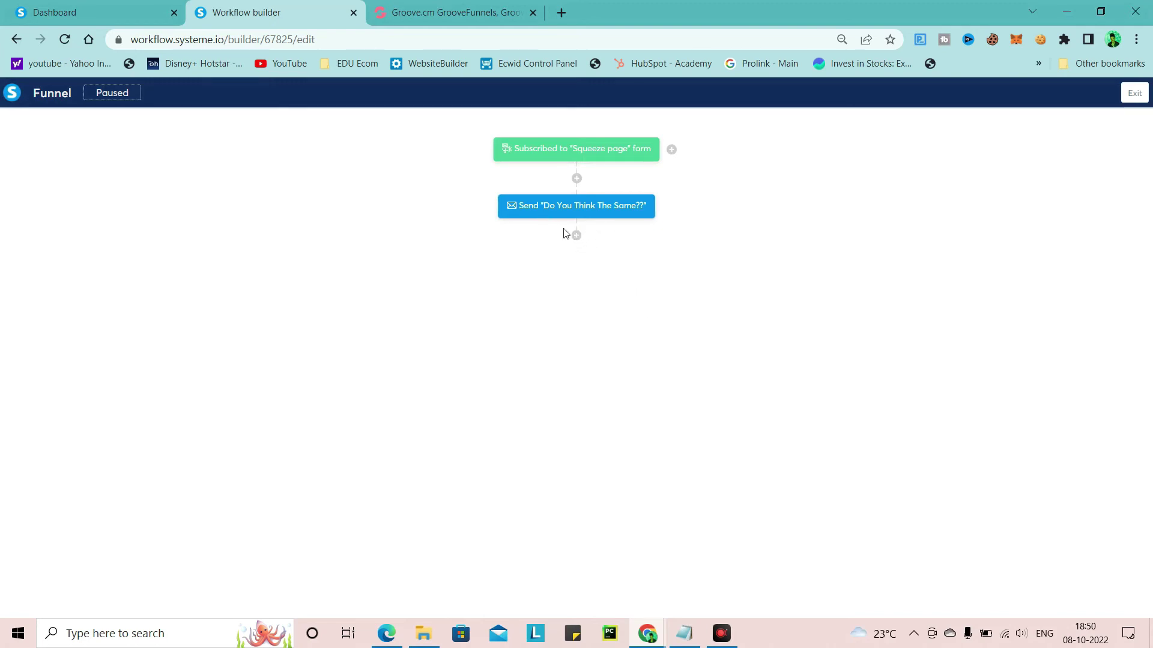
pyautogui.click(576, 236)
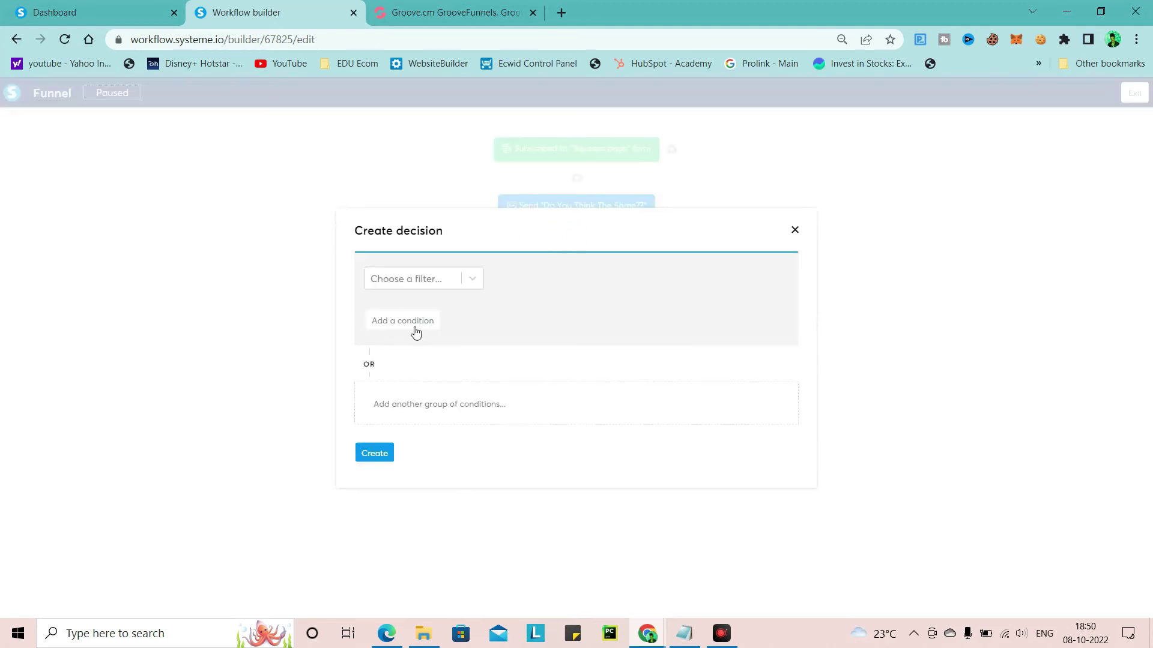
pyautogui.click(438, 286)
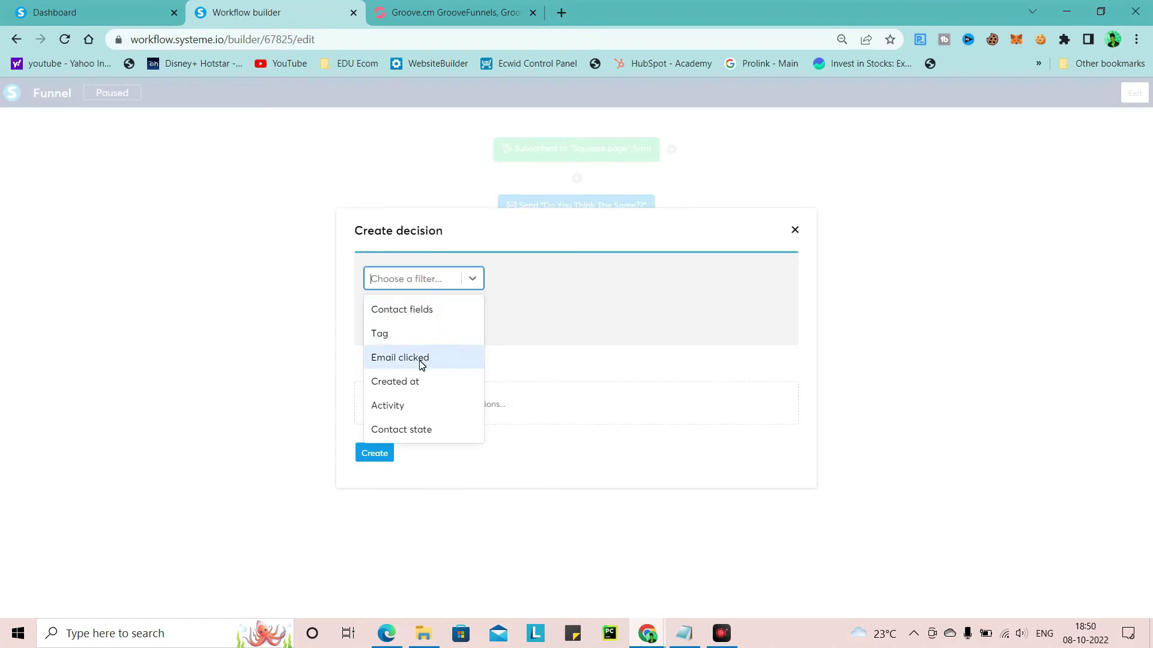
pyautogui.click(400, 358)
pyautogui.click(702, 285)
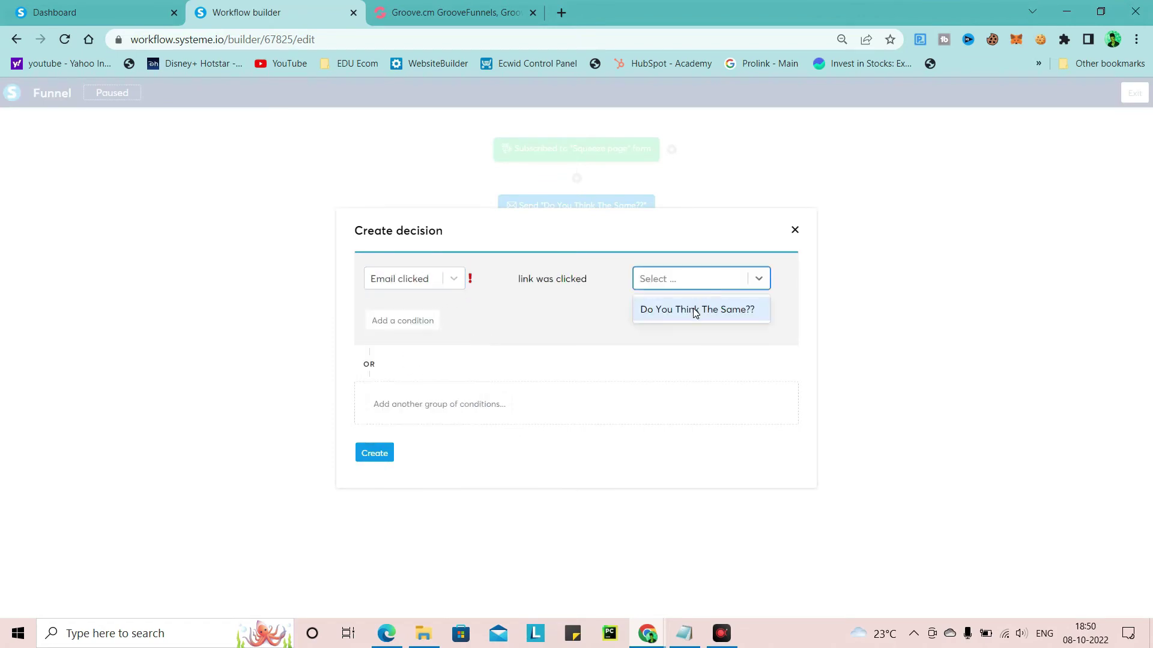
pyautogui.click(694, 311)
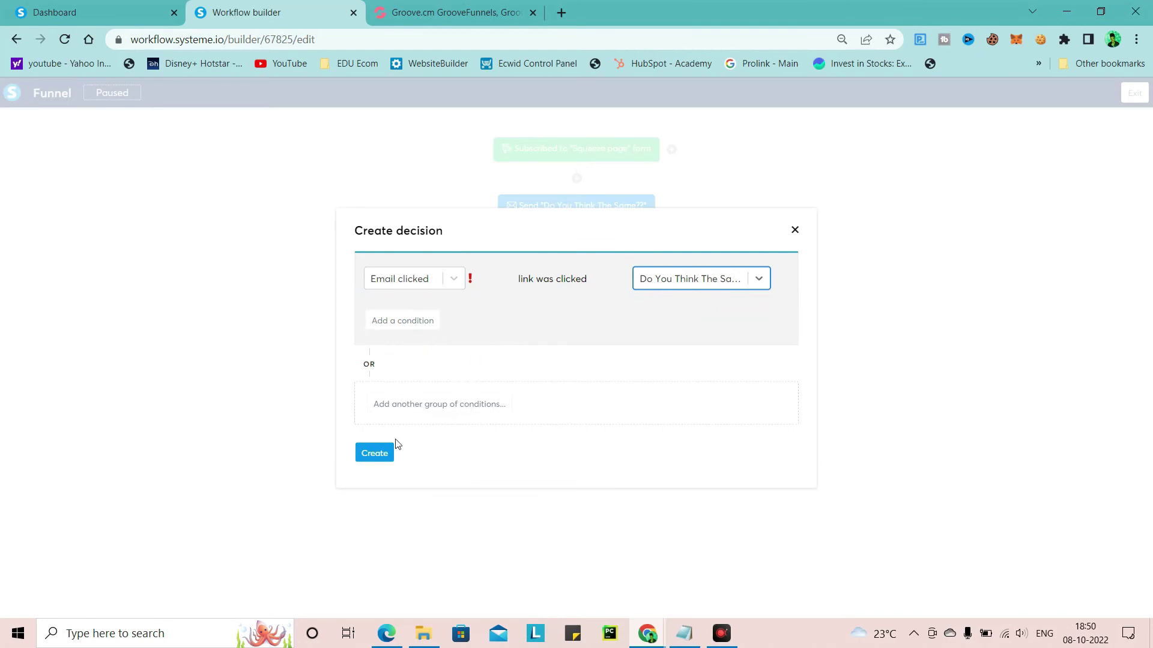
pyautogui.click(373, 452)
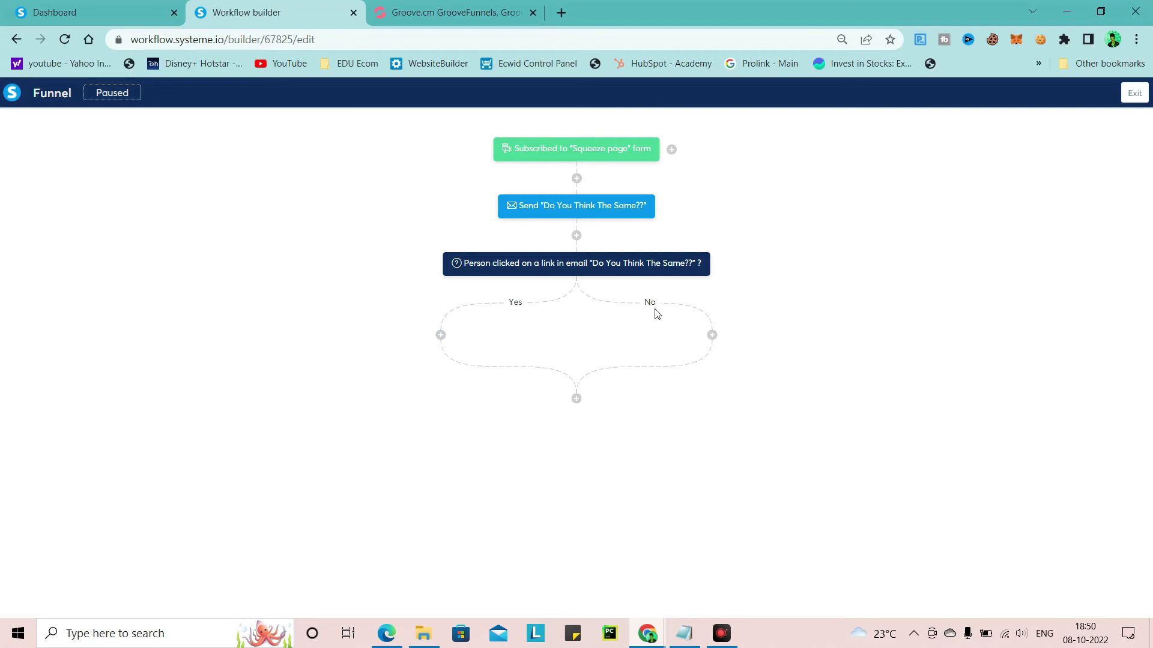
pyautogui.rightClick(708, 318)
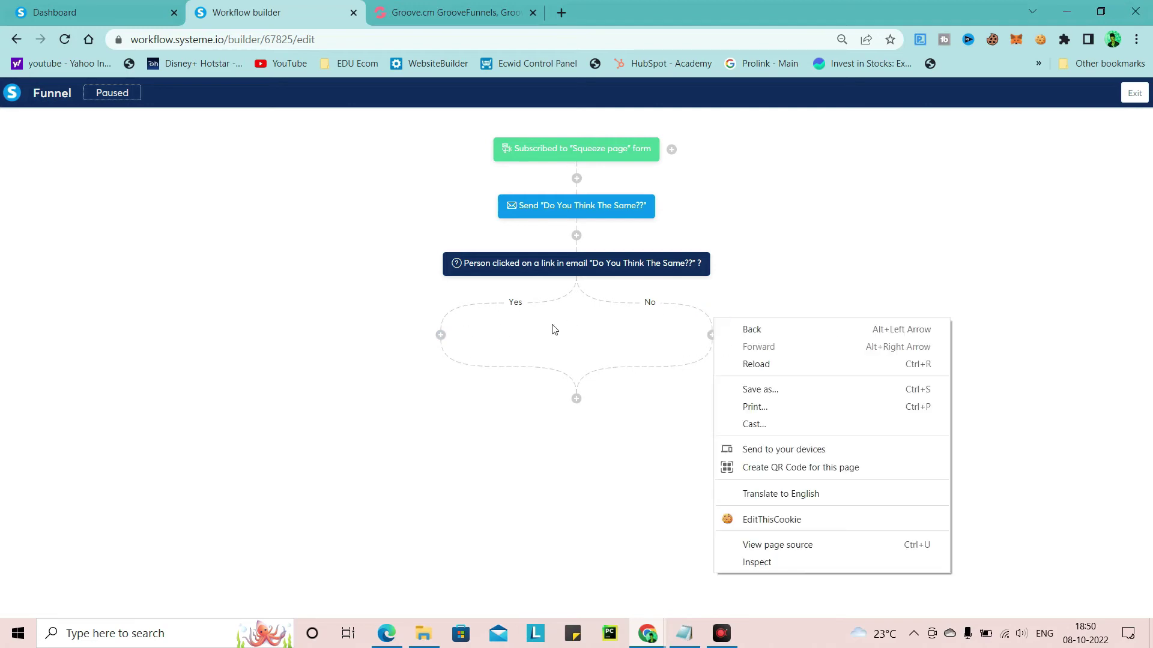
pyautogui.click(536, 342)
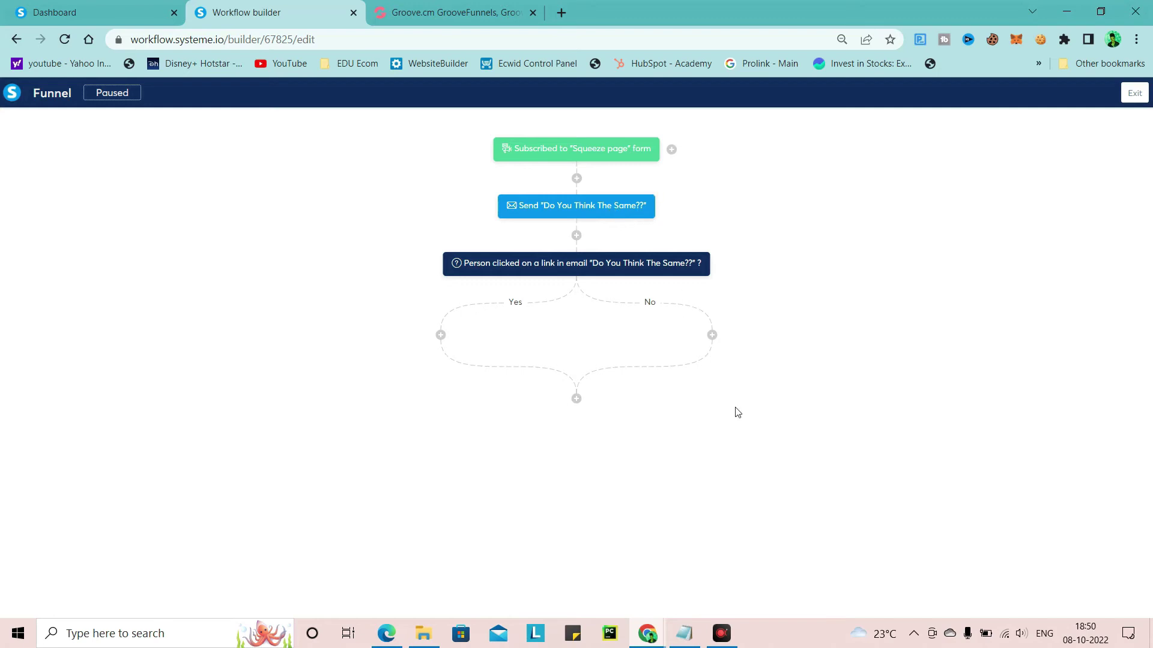
# Add a Send an email action on the No branch that resends 'Do You Think The Same??'
pyautogui.click(712, 336)
pyautogui.click(528, 347)
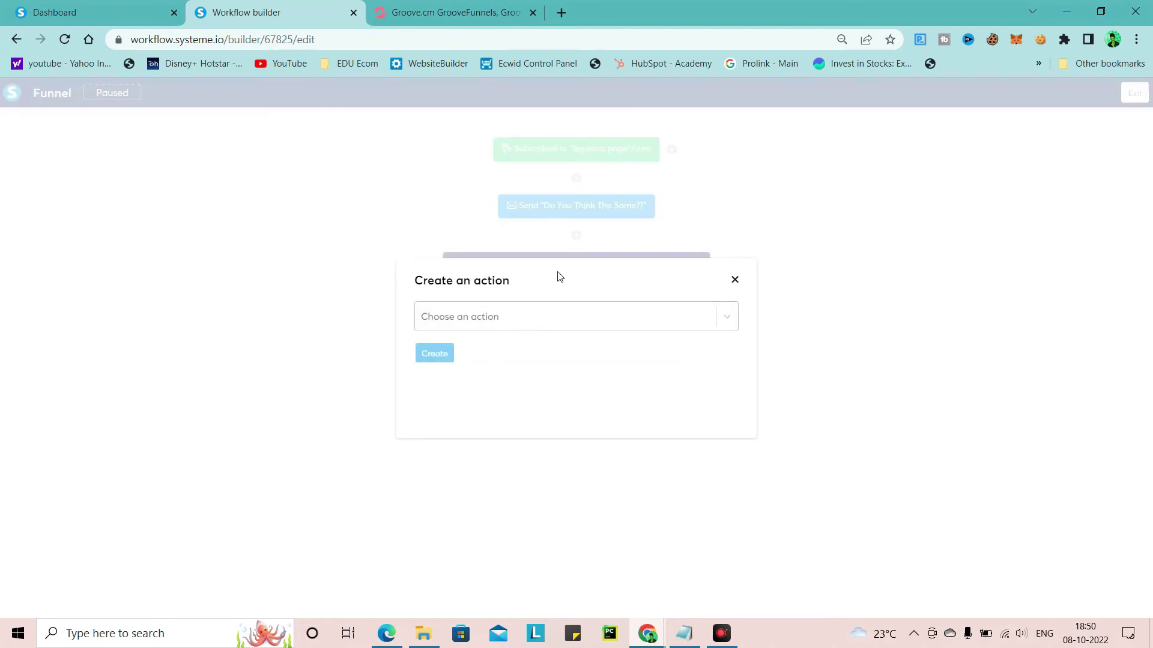
pyautogui.click(467, 323)
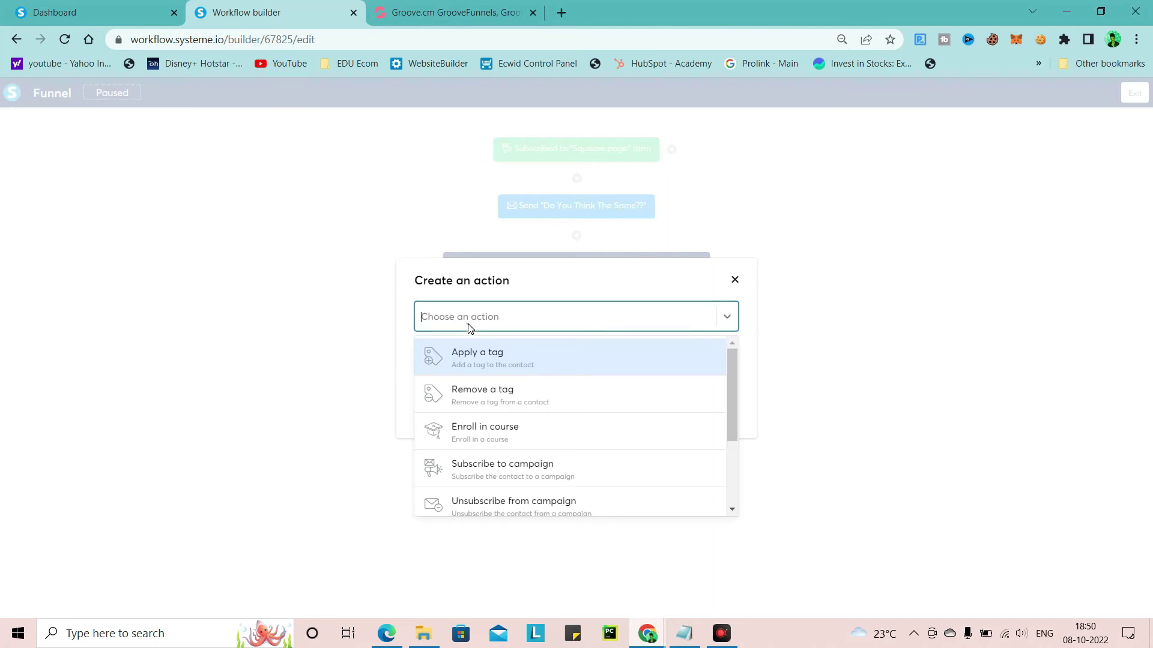
pyautogui.scroll(-2, 489, 462)
pyautogui.click(487, 459)
pyautogui.click(515, 356)
pyautogui.click(502, 383)
pyautogui.click(452, 410)
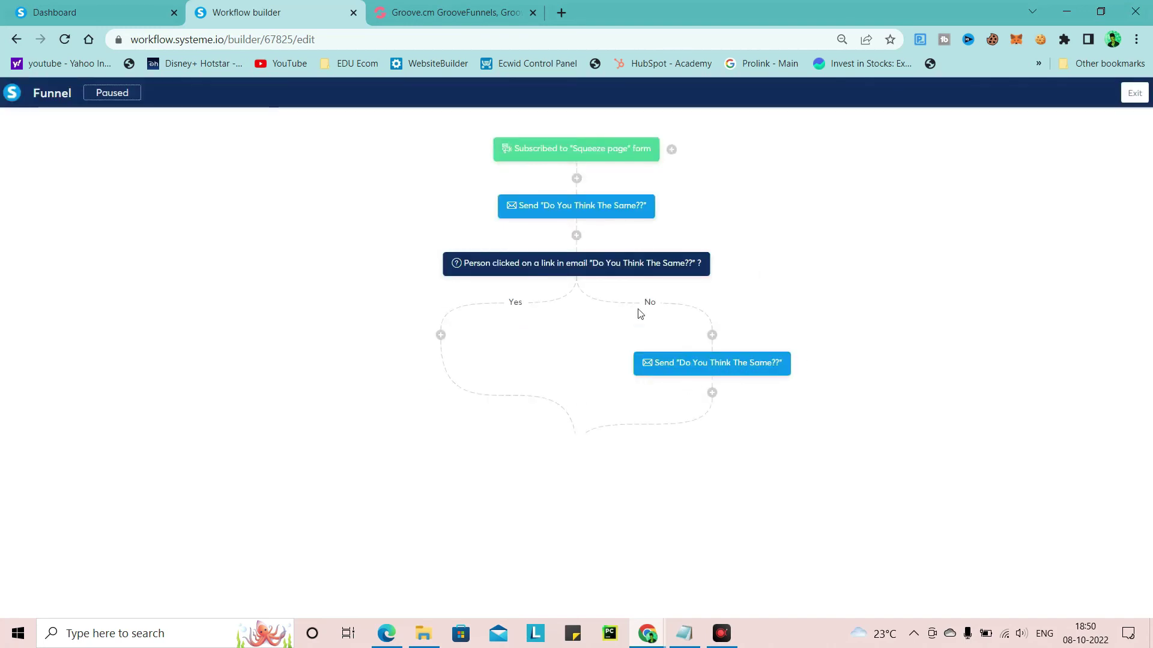
pyautogui.click(441, 334)
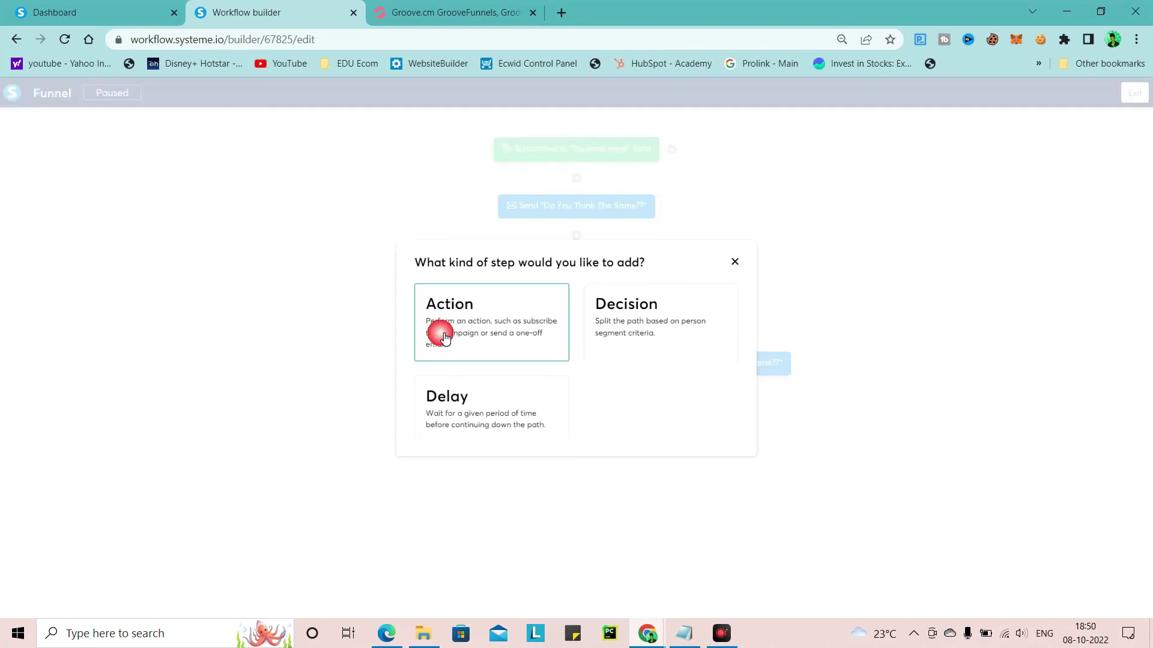
pyautogui.click(734, 261)
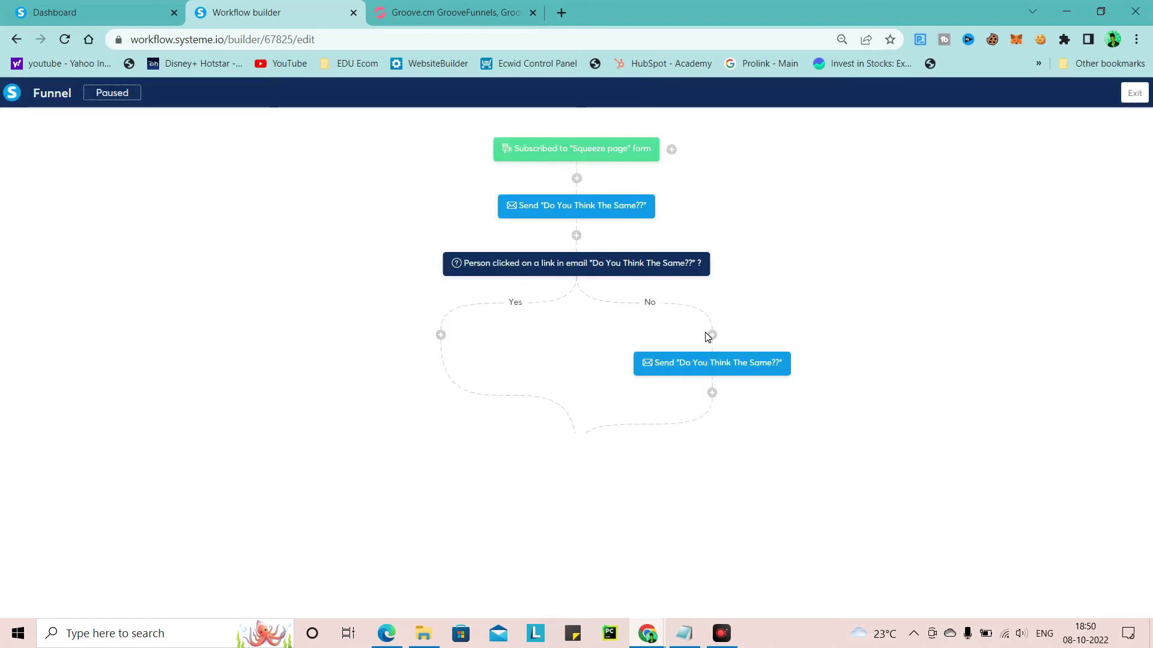
# On the Yes branch, send a new email titled 'Review which you would like to read!!' and open its editor
pyautogui.click(441, 335)
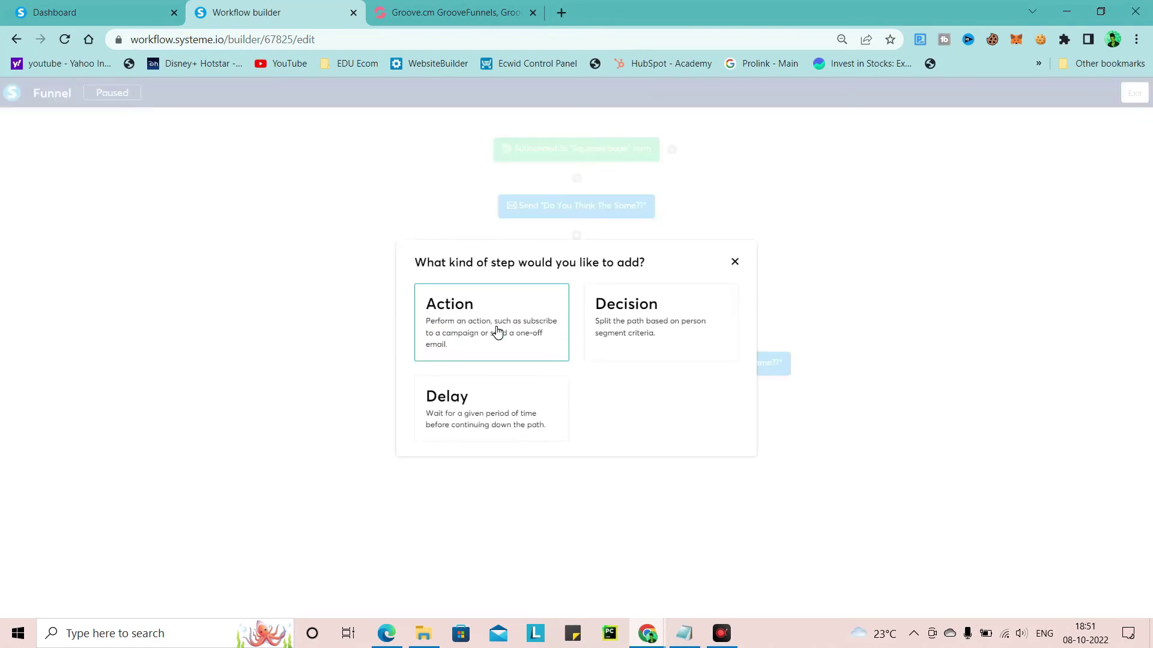
pyautogui.click(520, 326)
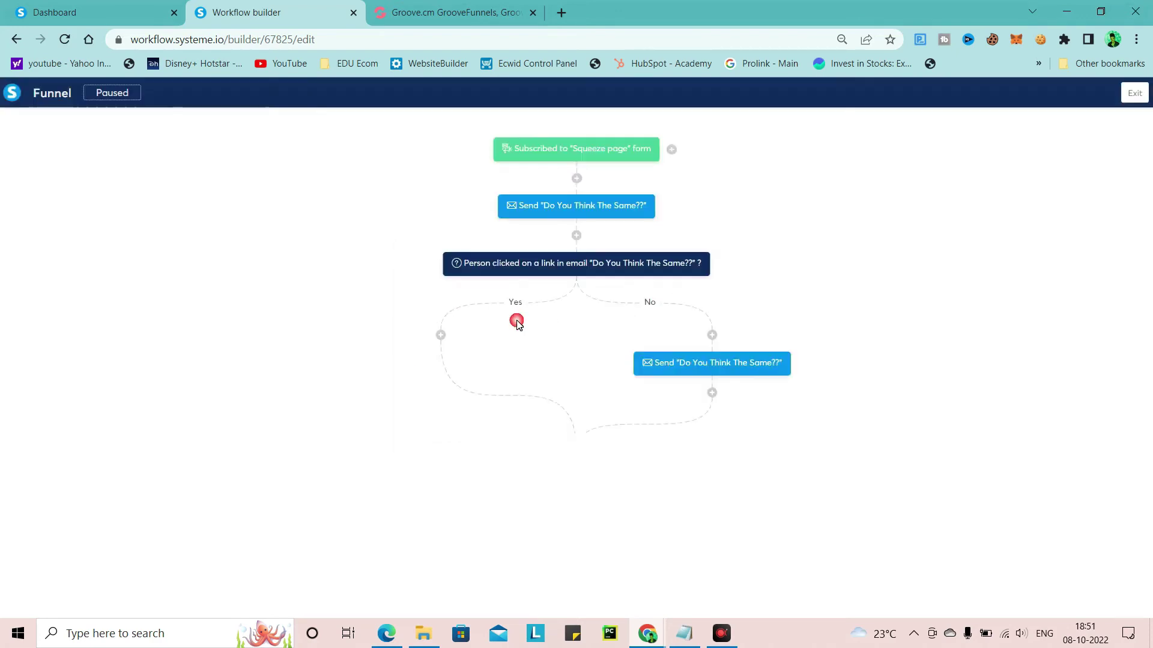
pyautogui.click(521, 327)
pyautogui.scroll(-3, 457, 421)
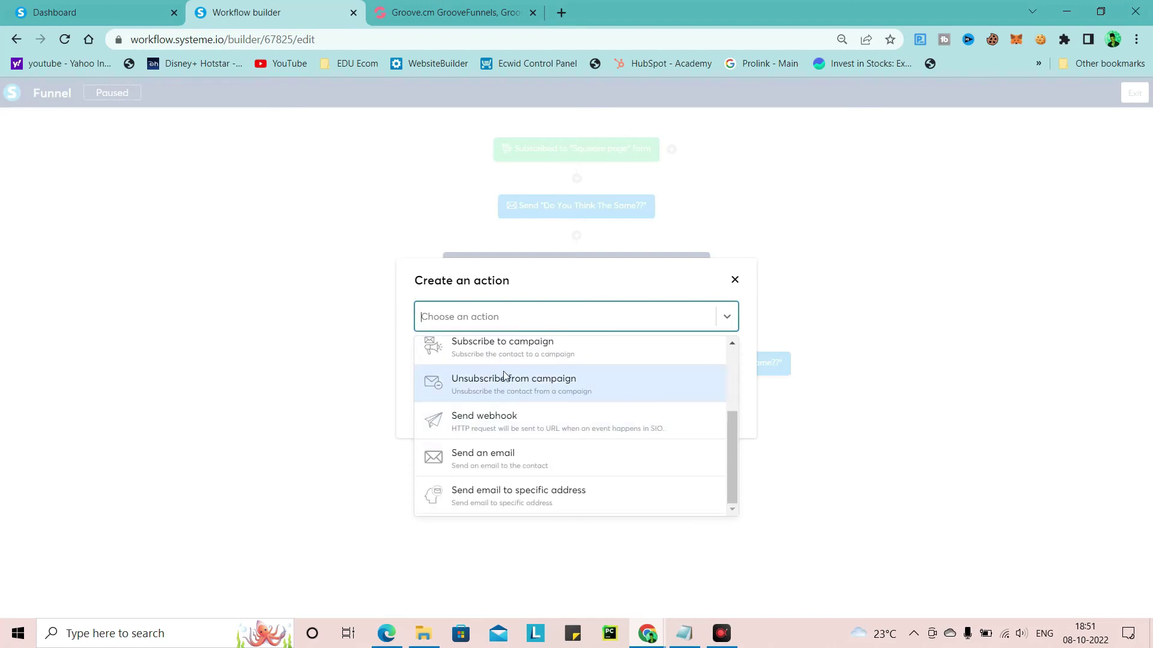
pyautogui.click(475, 456)
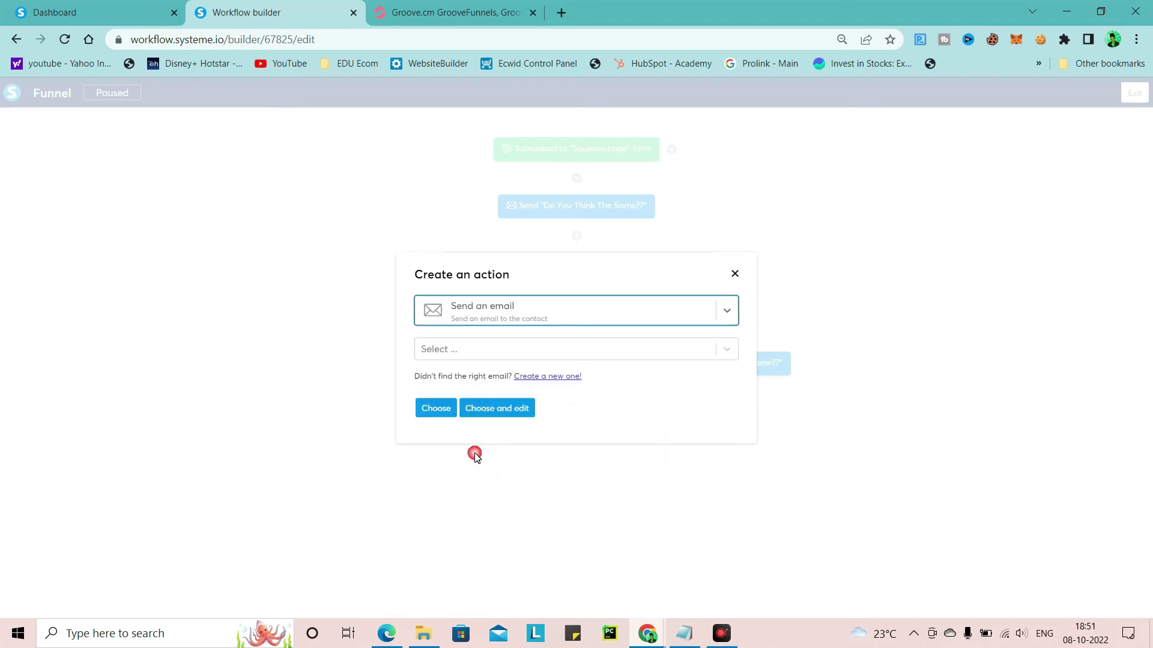
pyautogui.click(538, 377)
pyautogui.click(514, 320)
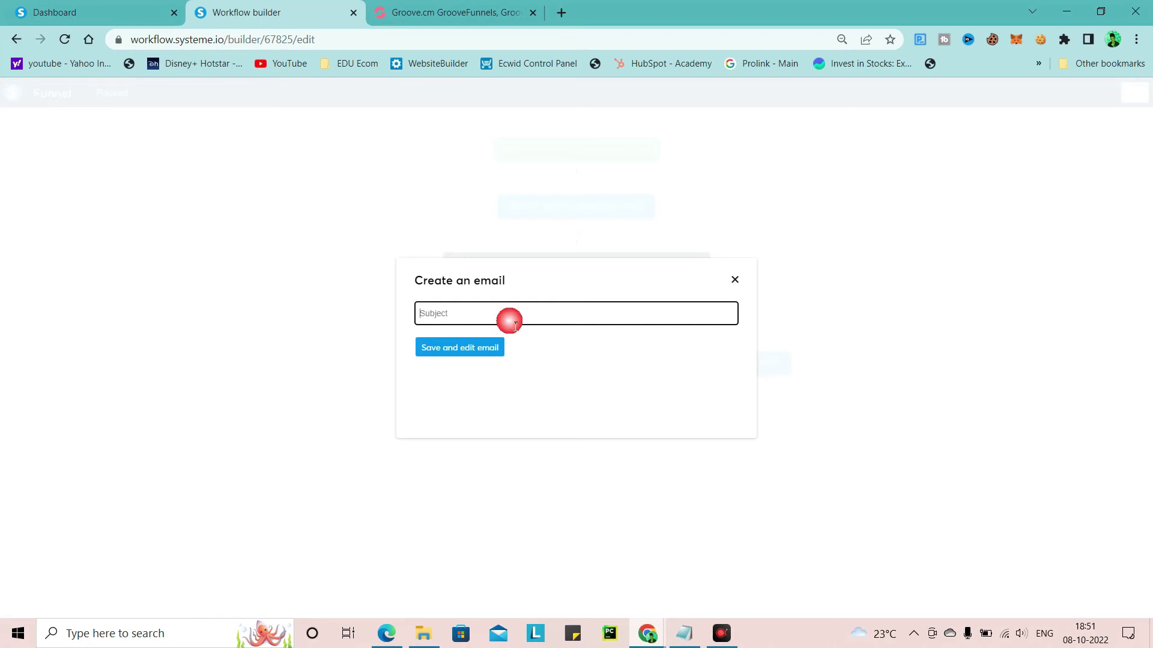
pyautogui.write('R')
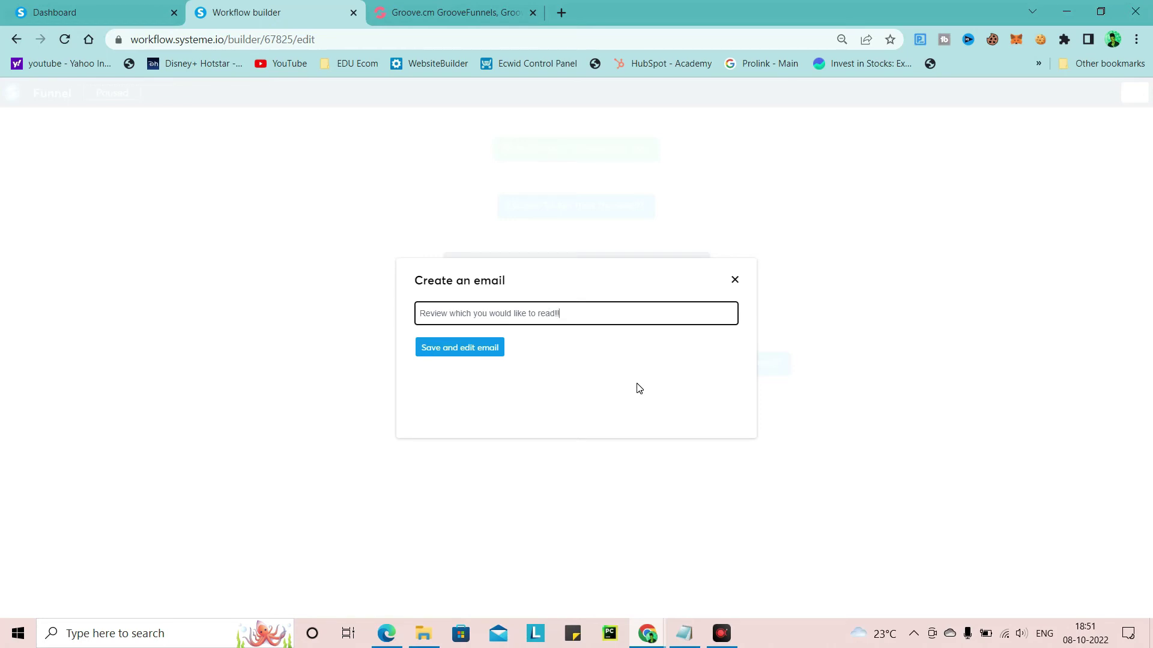
pyautogui.click(472, 356)
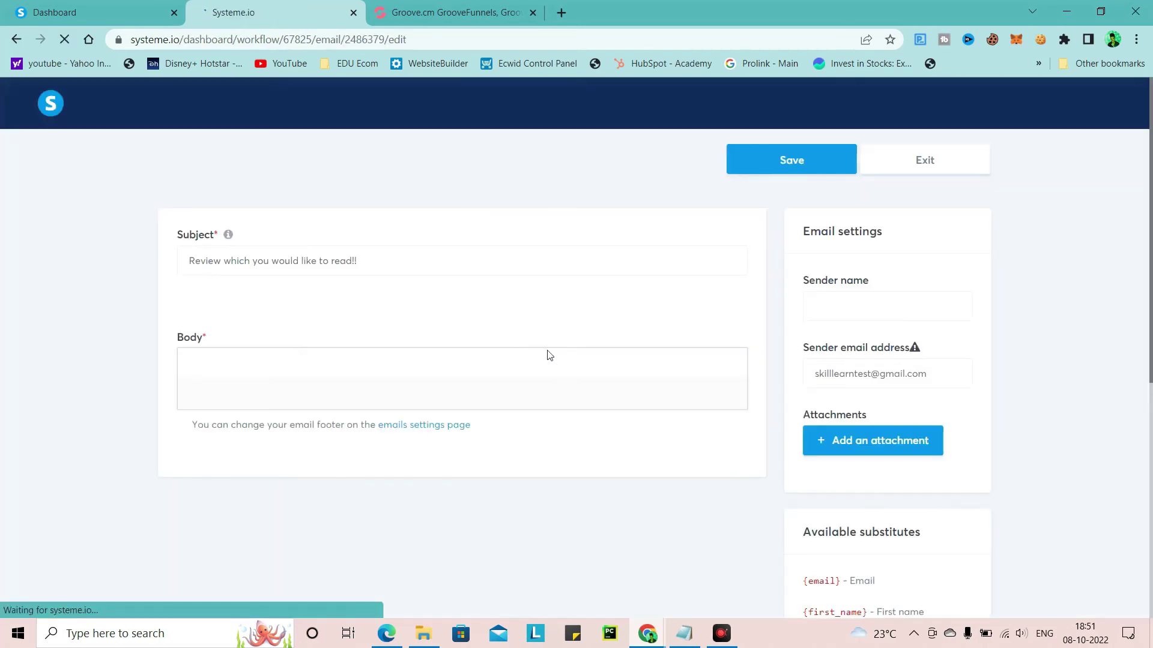
# Fill in the sender name and place the cursor in the email body
pyautogui.click(820, 313)
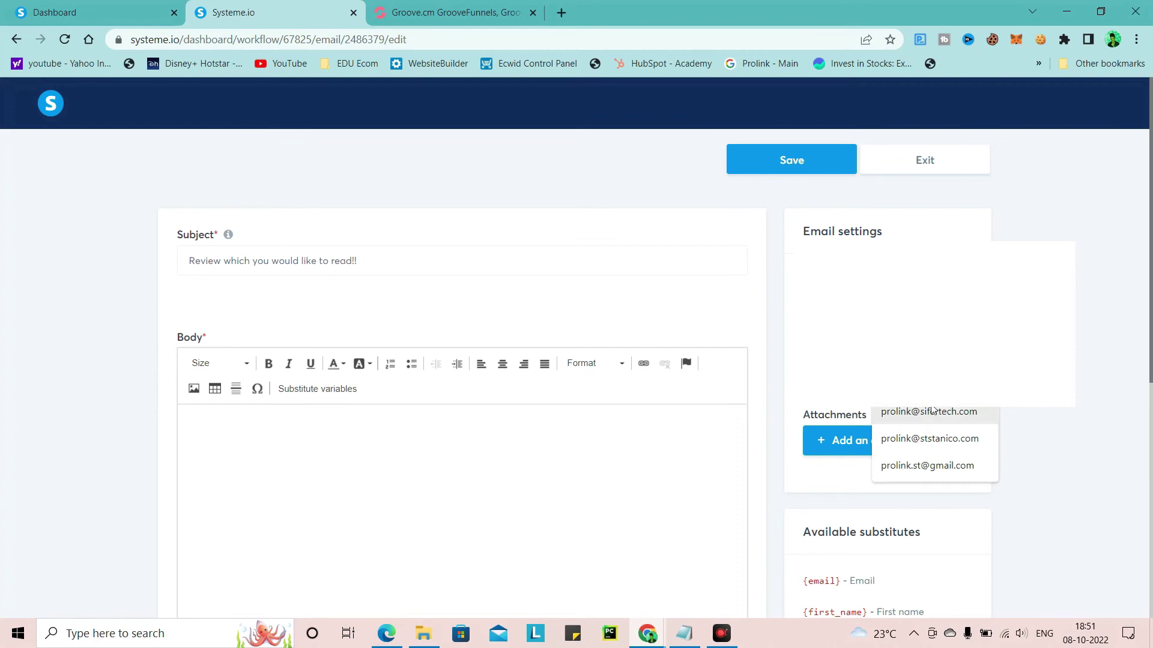
pyautogui.click(574, 383)
pyautogui.click(334, 428)
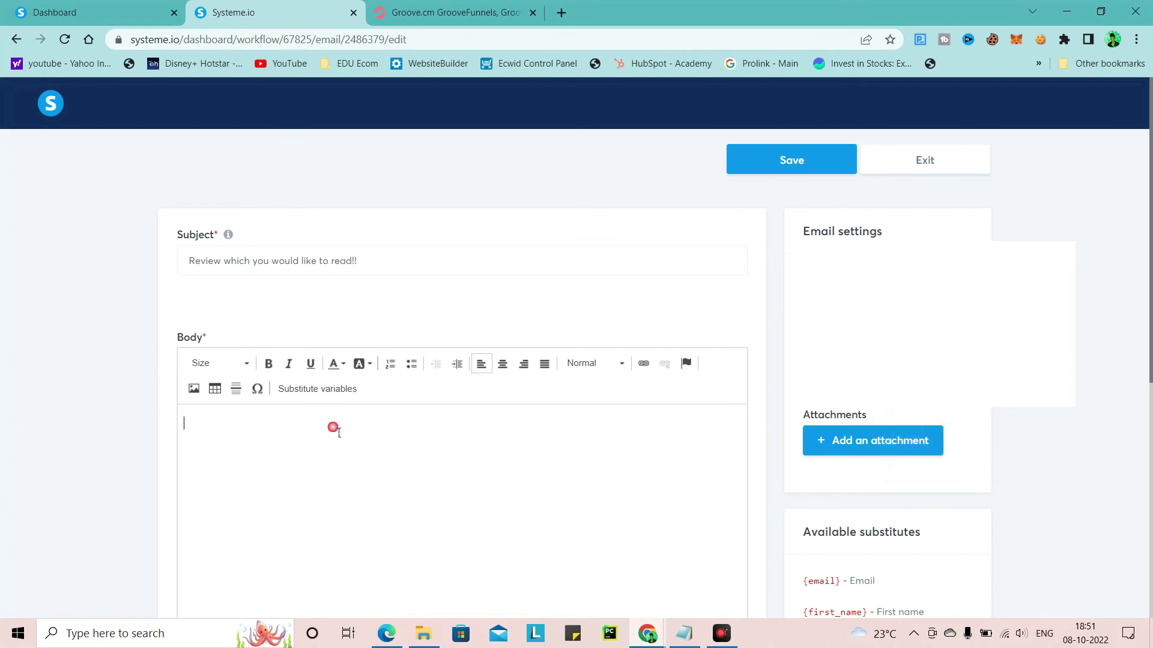
# Copy the book review paragraph from Notepad, paste it into the body, and save
pyautogui.click(685, 634)
pyautogui.scroll(1, 165, 375)
pyautogui.scroll(-1, 138, 371)
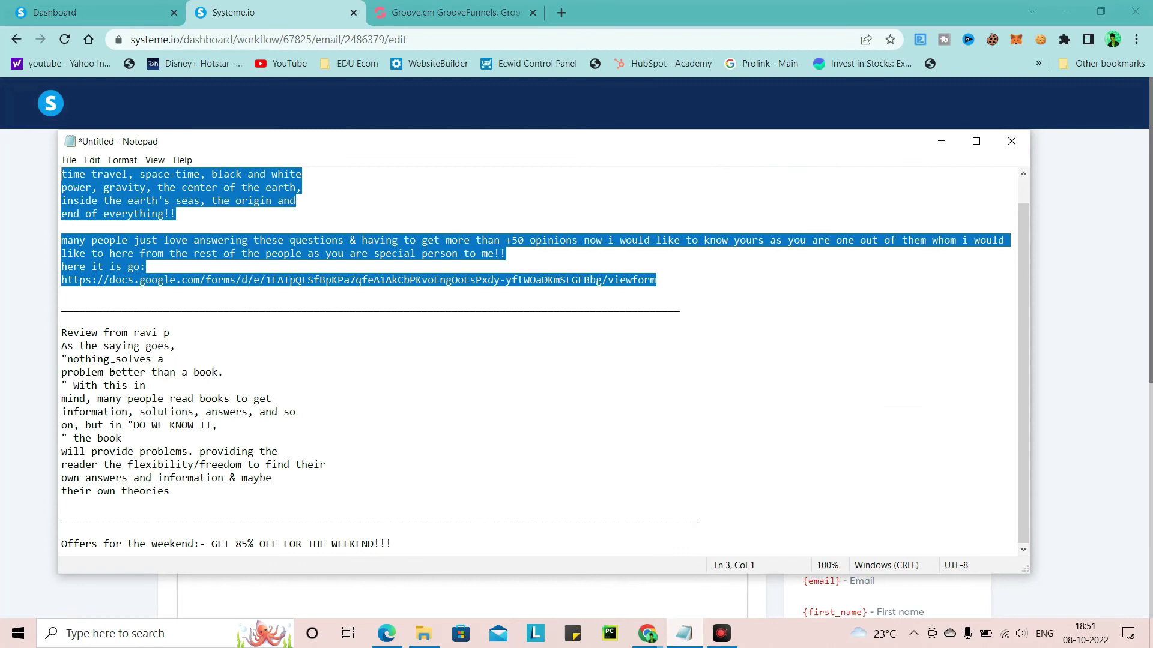
pyautogui.moveTo(62, 333); pyautogui.dragTo(183, 496)
pyautogui.hotkey('ctrl', 'c')
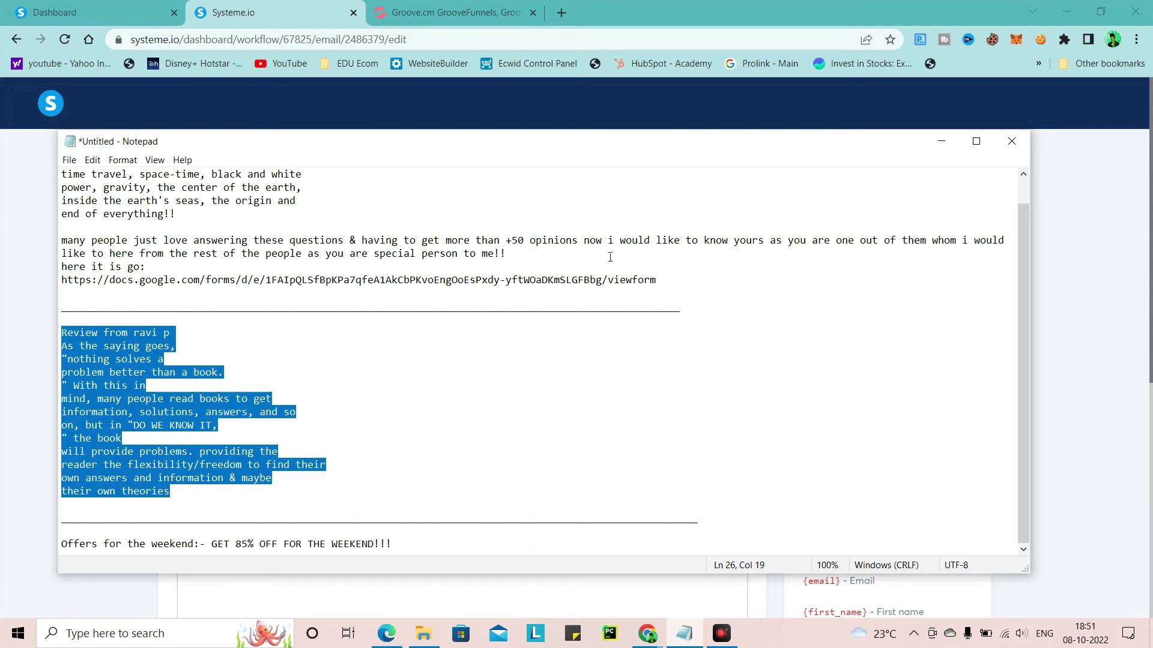
pyautogui.click(941, 141)
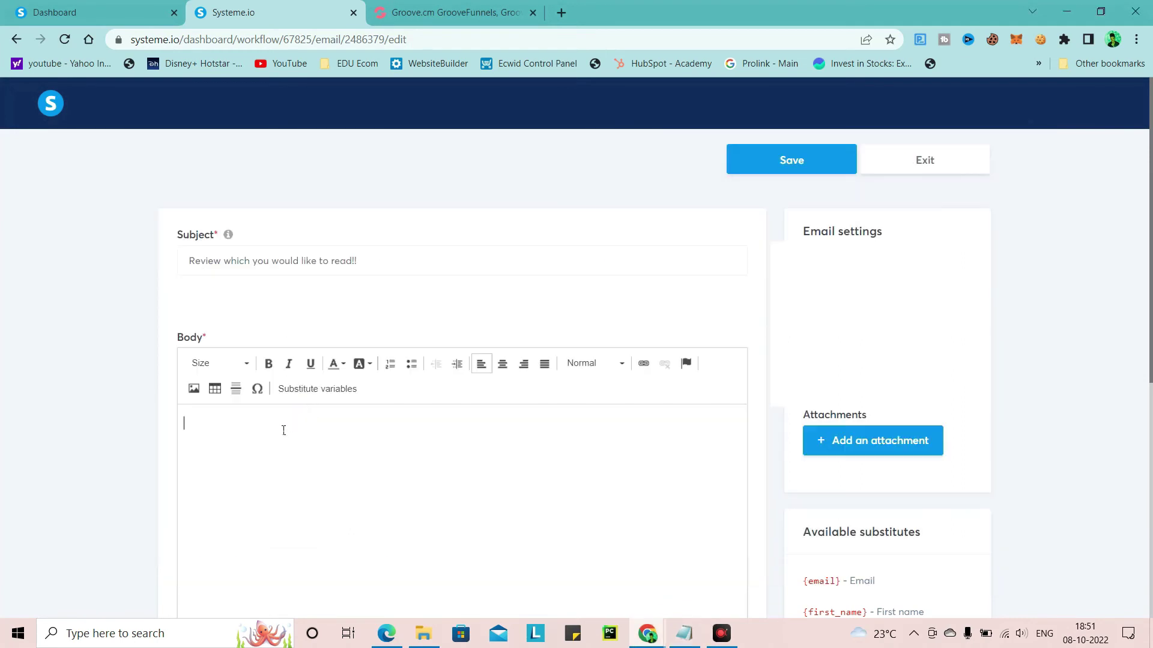
pyautogui.hotkey('ctrl', 'v')
pyautogui.scroll(-1, 307, 424)
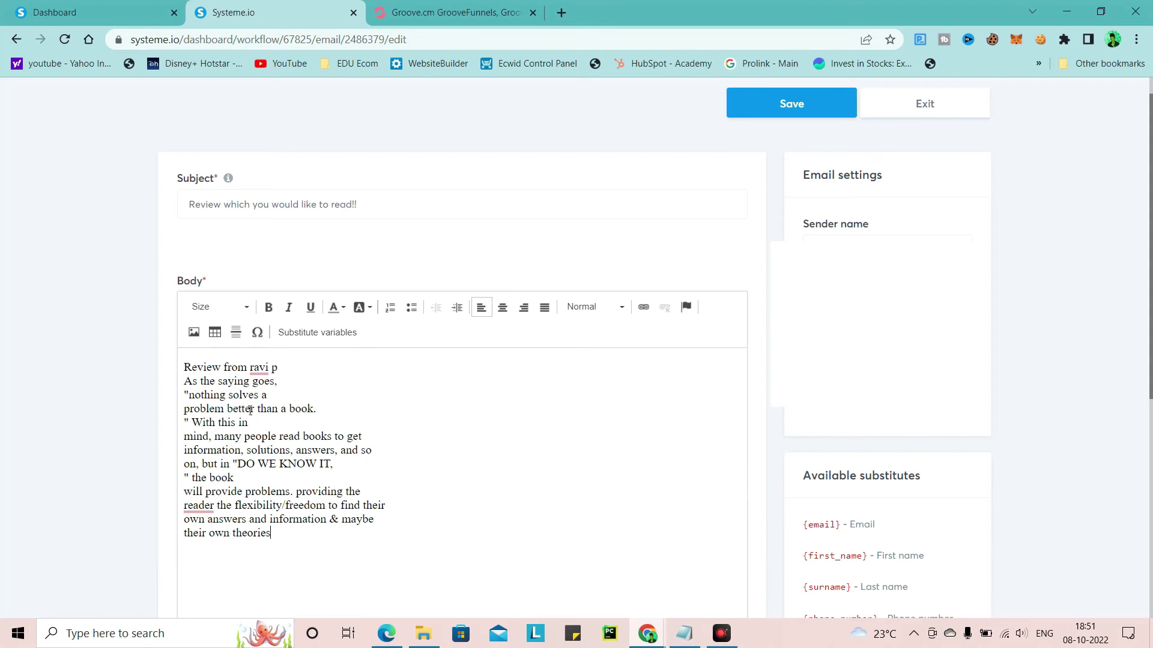
pyautogui.scroll(-4, 411, 404)
pyautogui.scroll(4, 454, 345)
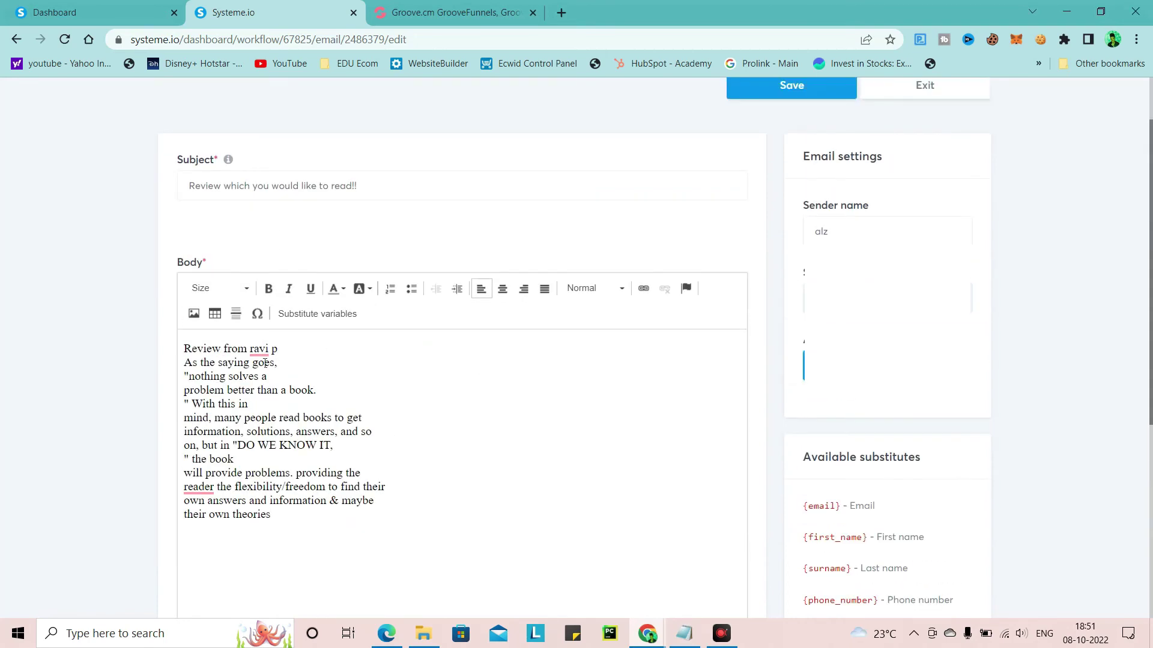
pyautogui.scroll(1, 478, 310)
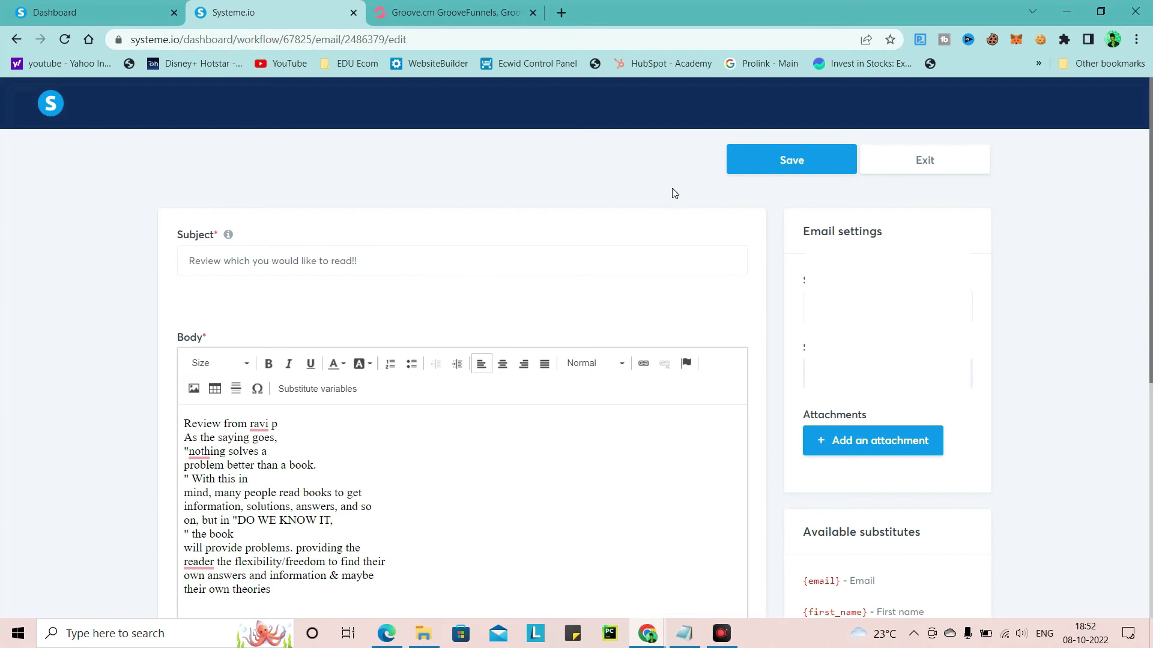
pyautogui.click(768, 160)
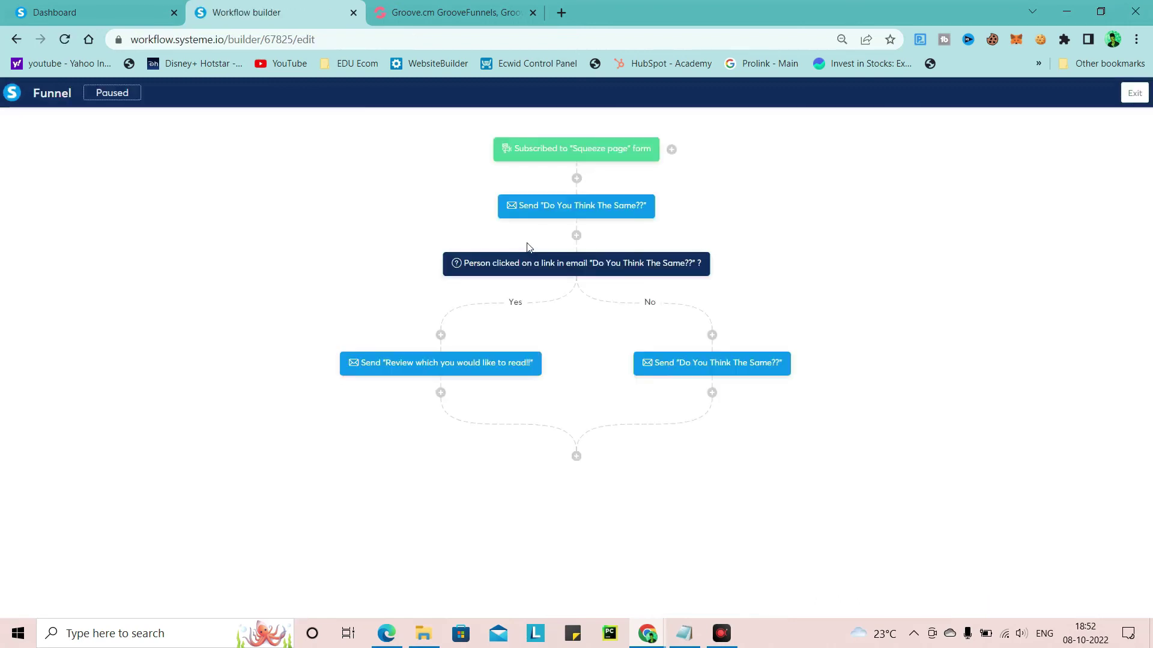
# Add another action step to the workflow set to Send an email
pyautogui.moveTo(563, 194)
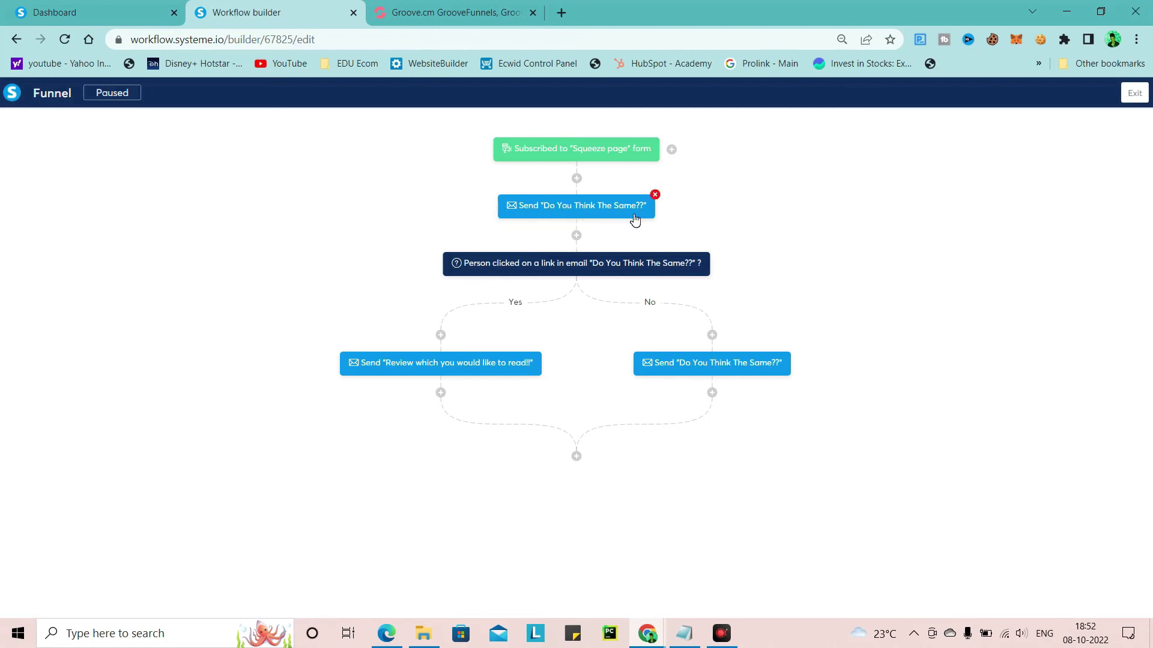
pyautogui.moveTo(694, 366)
pyautogui.moveTo(424, 378)
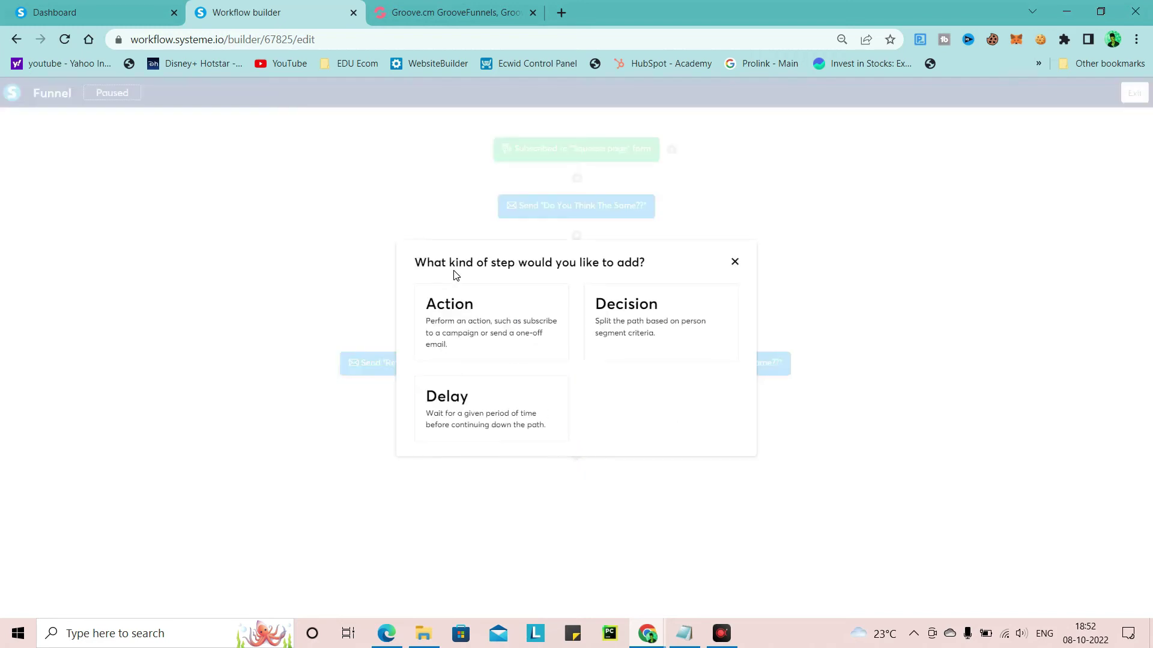
pyautogui.click(461, 318)
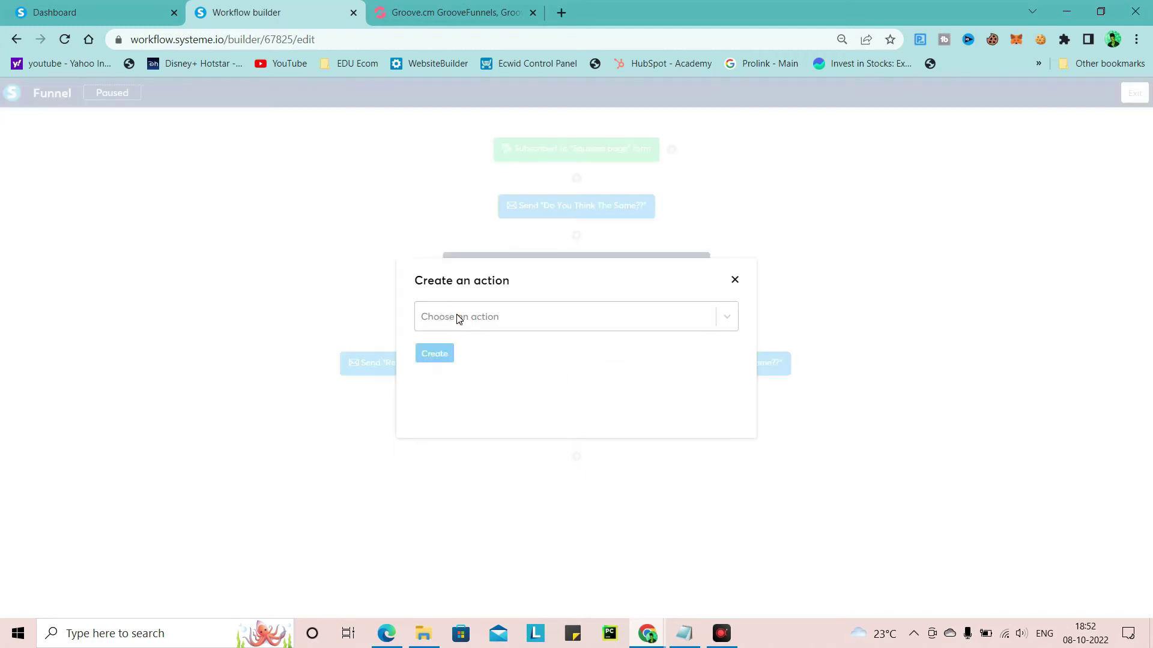
pyautogui.click(548, 317)
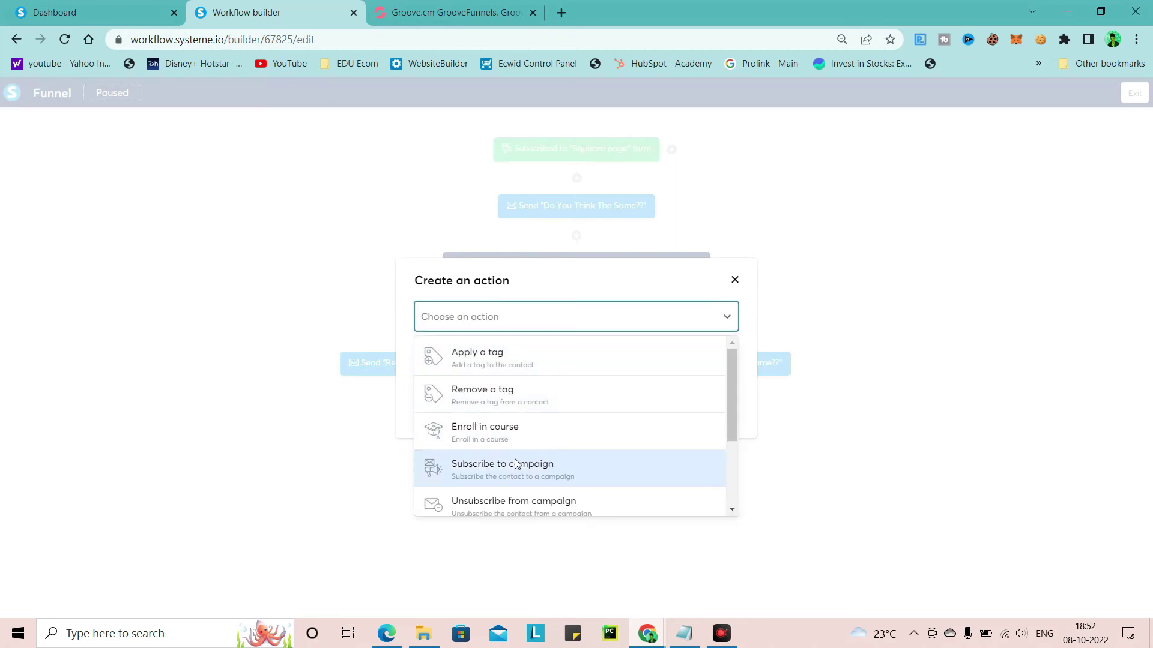
pyautogui.scroll(-2, 510, 458)
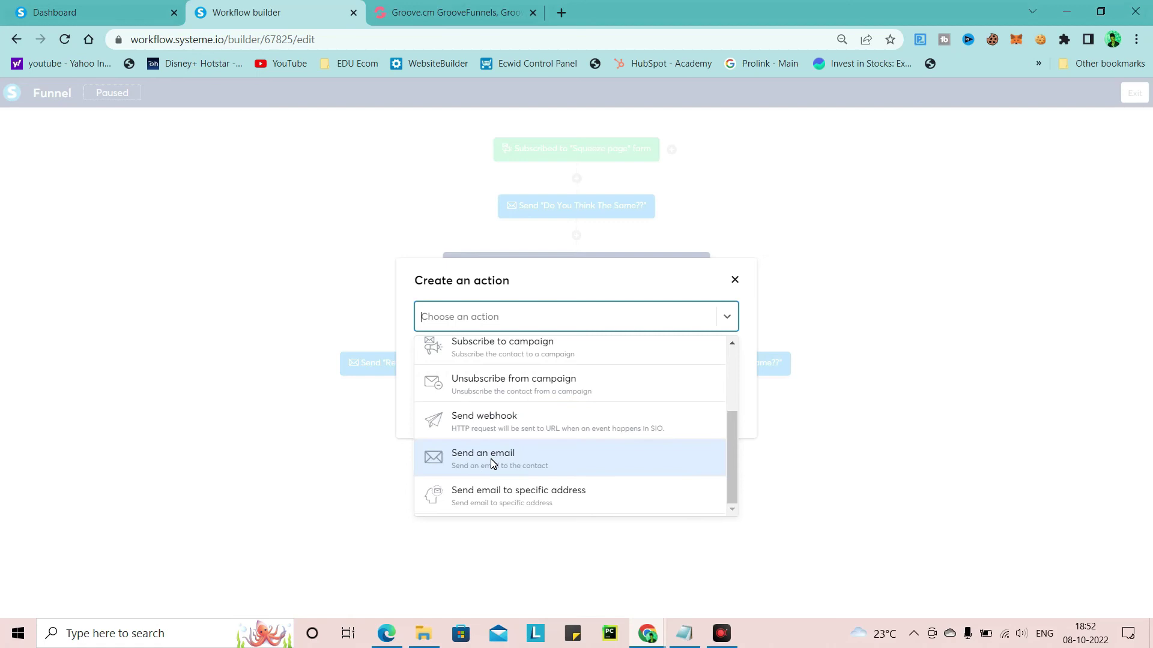
pyautogui.click(490, 459)
pyautogui.click(494, 347)
pyautogui.click(502, 353)
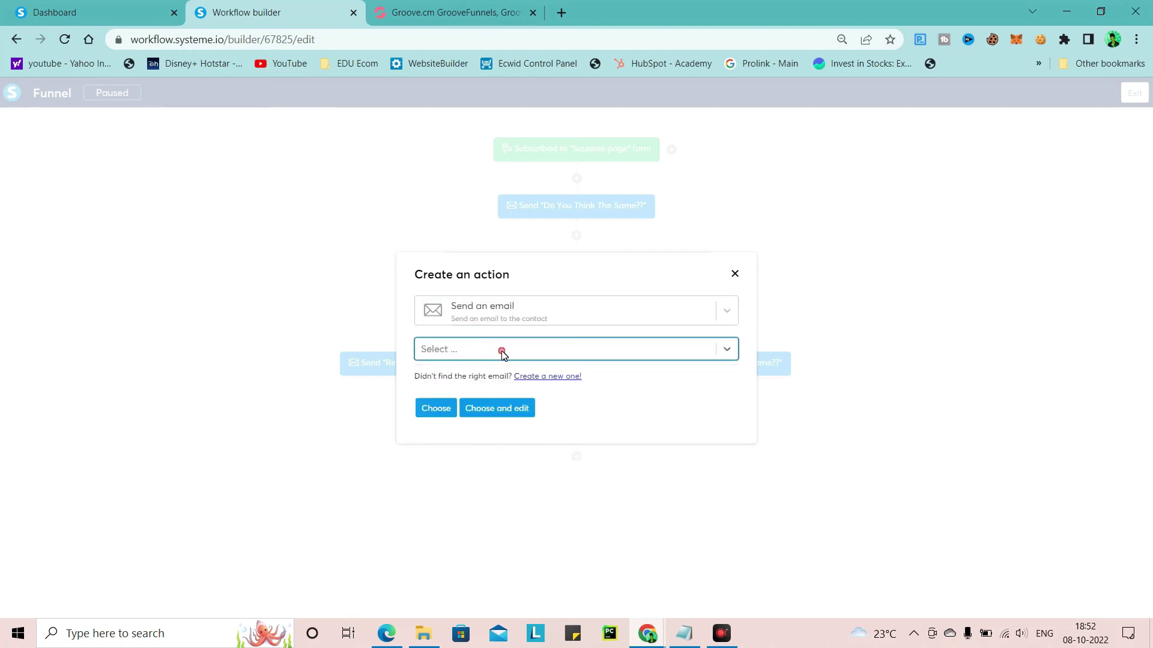
# Create a new email with subject 'Offer for the weekend!!' and open its editor
pyautogui.click(557, 381)
pyautogui.click(479, 317)
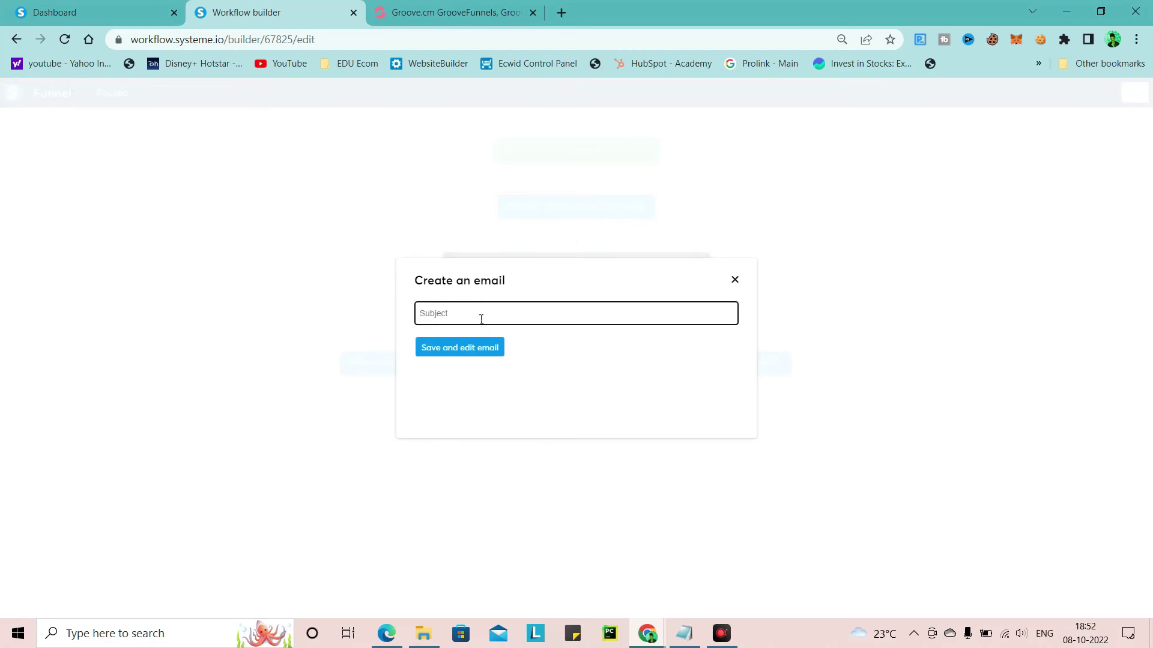
pyautogui.write('Offer for the weekend!!')
pyautogui.click(467, 350)
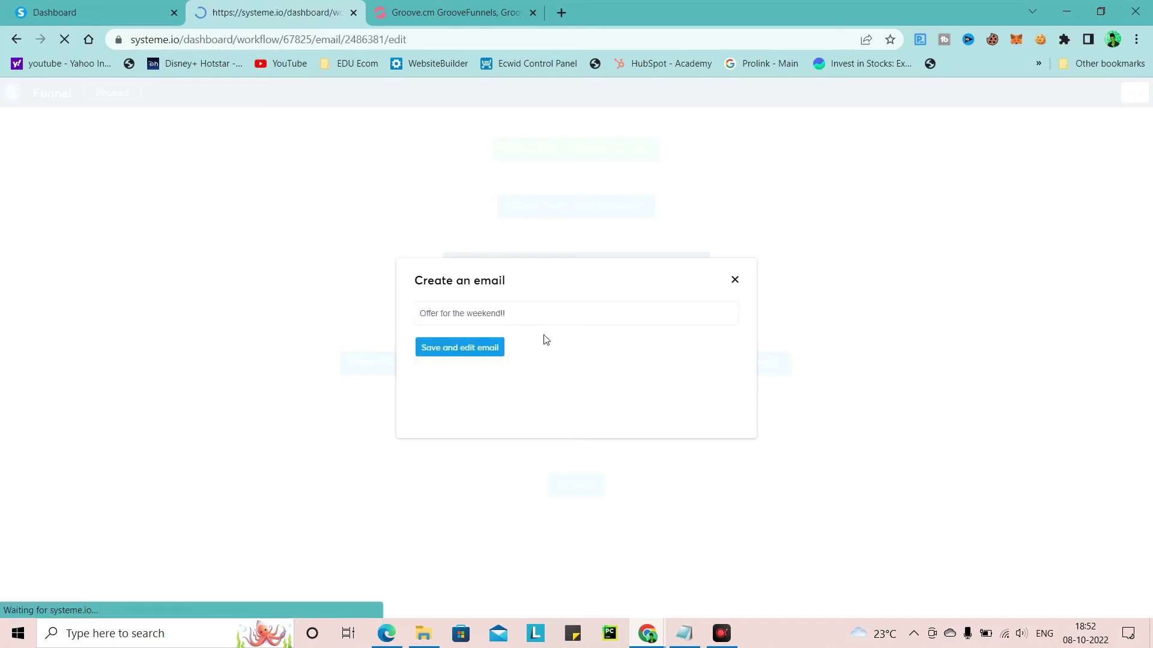
# Paste the Notepad line 'Offers for the weekend:- GET 85% OFF FOR THE WEEKEND!!!' into the email body
pyautogui.scroll(-3, 528, 353)
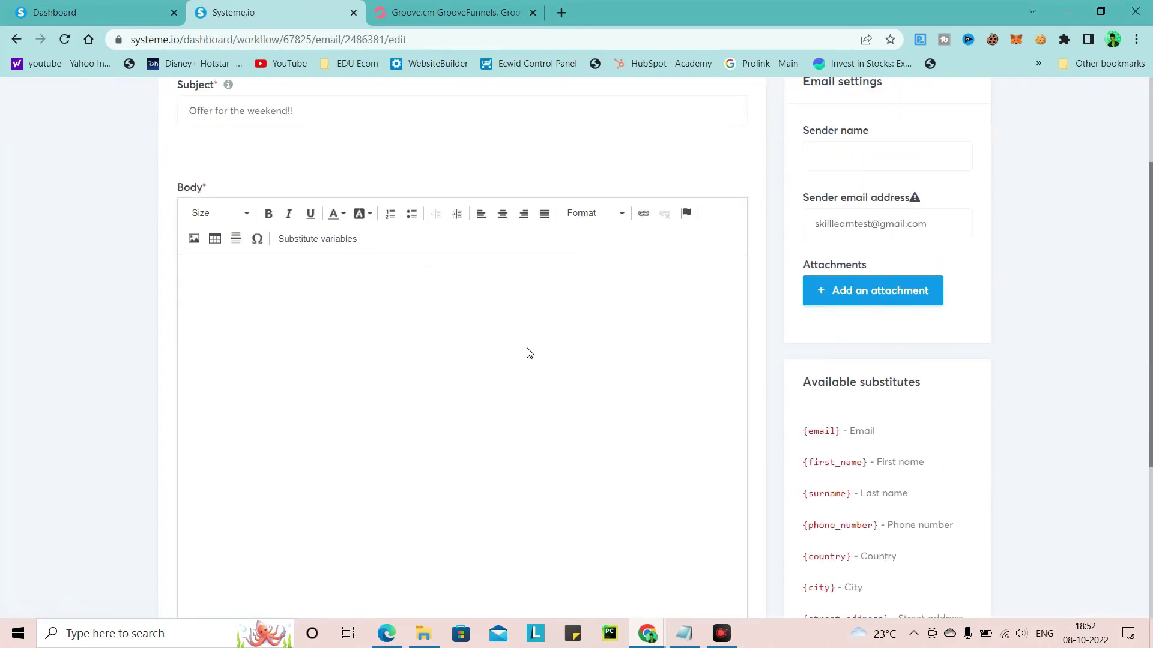
pyautogui.click(683, 633)
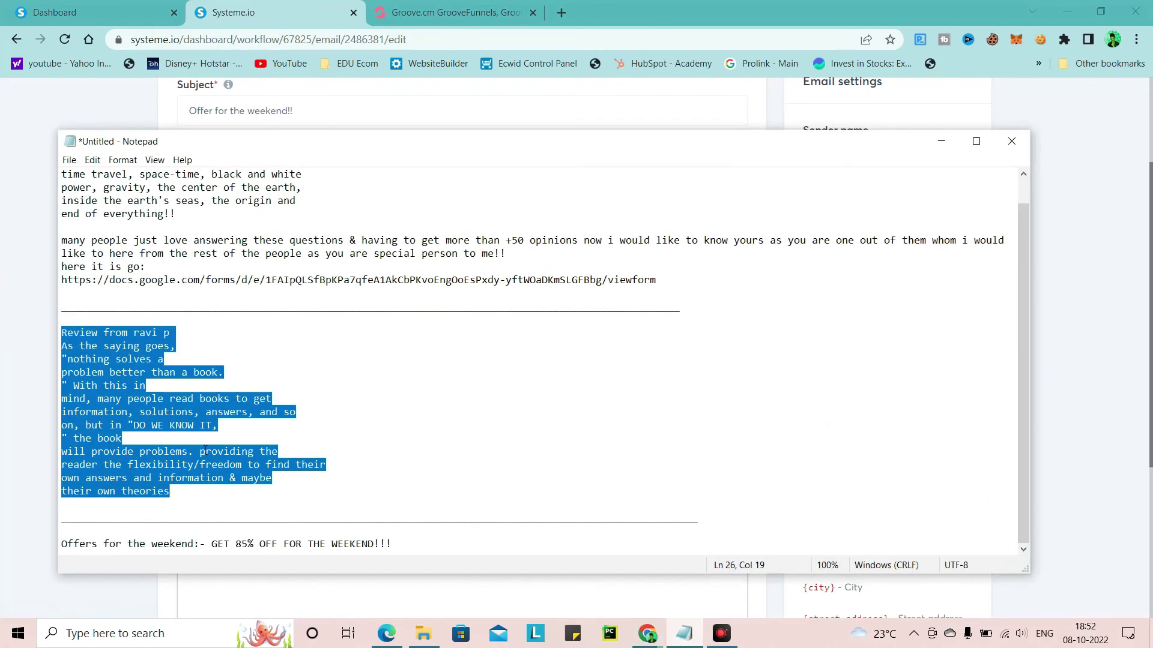
pyautogui.click(66, 553)
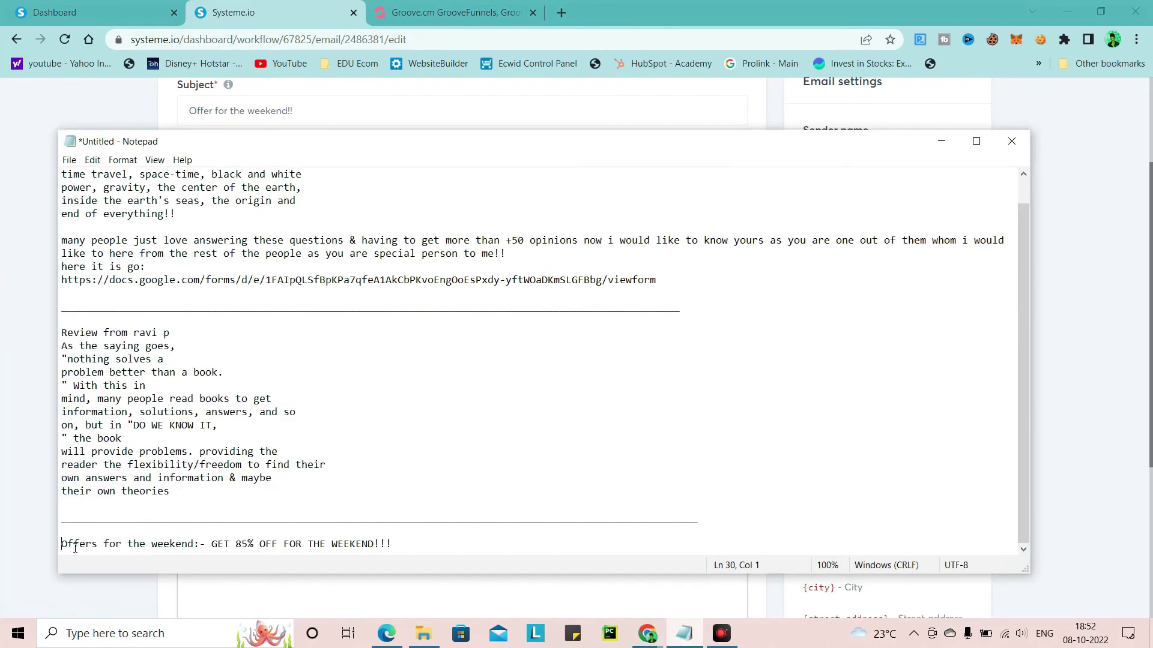
pyautogui.tripleClick(337, 543)
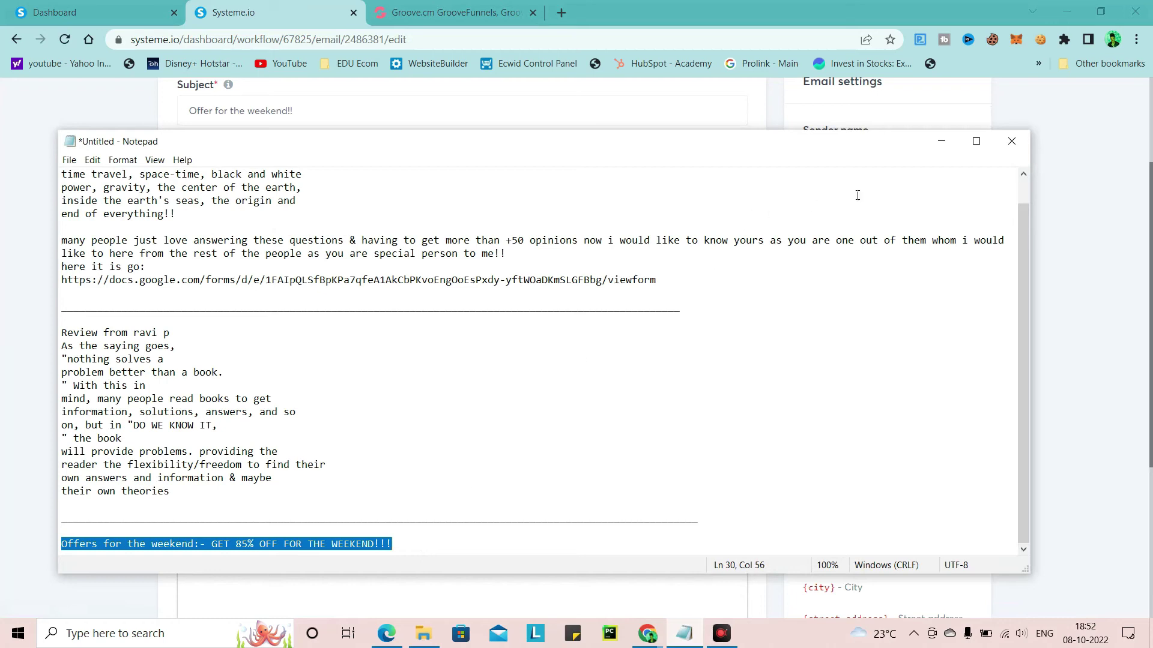
pyautogui.click(933, 145)
pyautogui.click(255, 297)
pyautogui.write('Offers for the weekend:- GET 85% OFF FOR THE WEEKEND!!!')
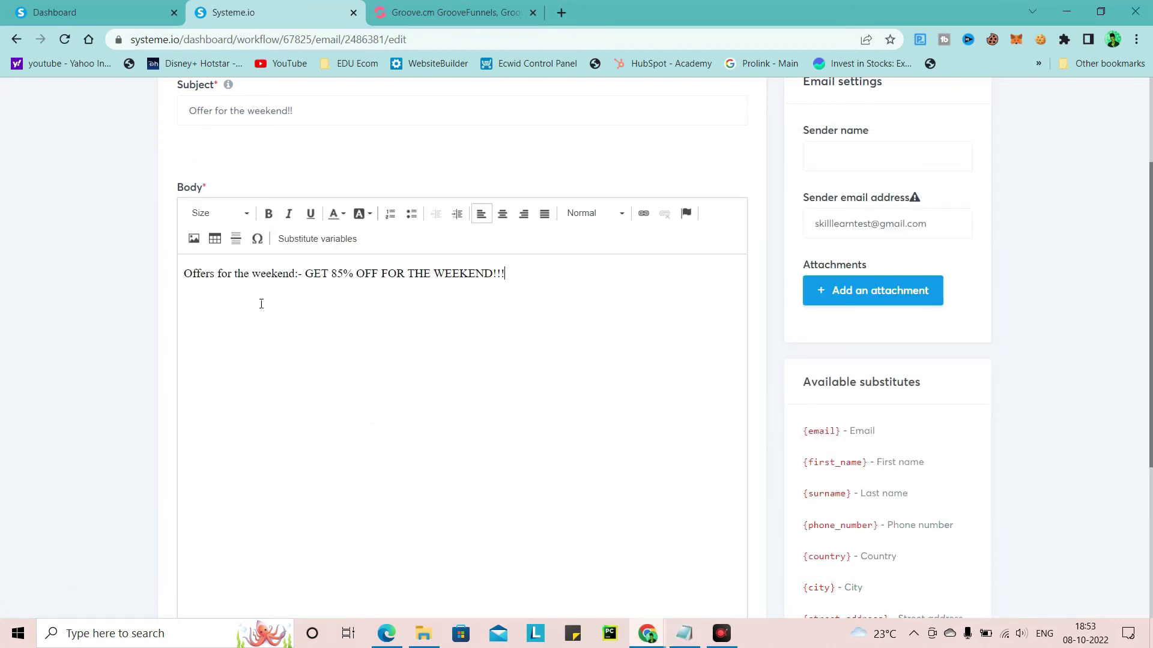
# Autofill the sender name and sender email address, then bring up Image Properties
pyautogui.click(887, 156)
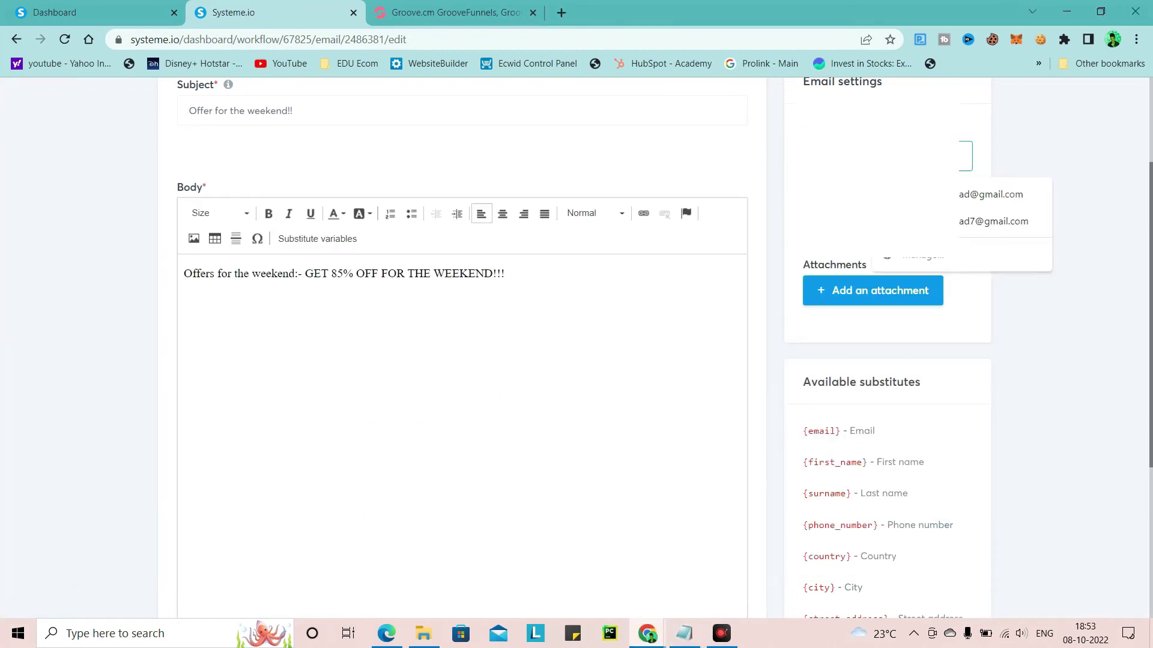
pyautogui.click(887, 224)
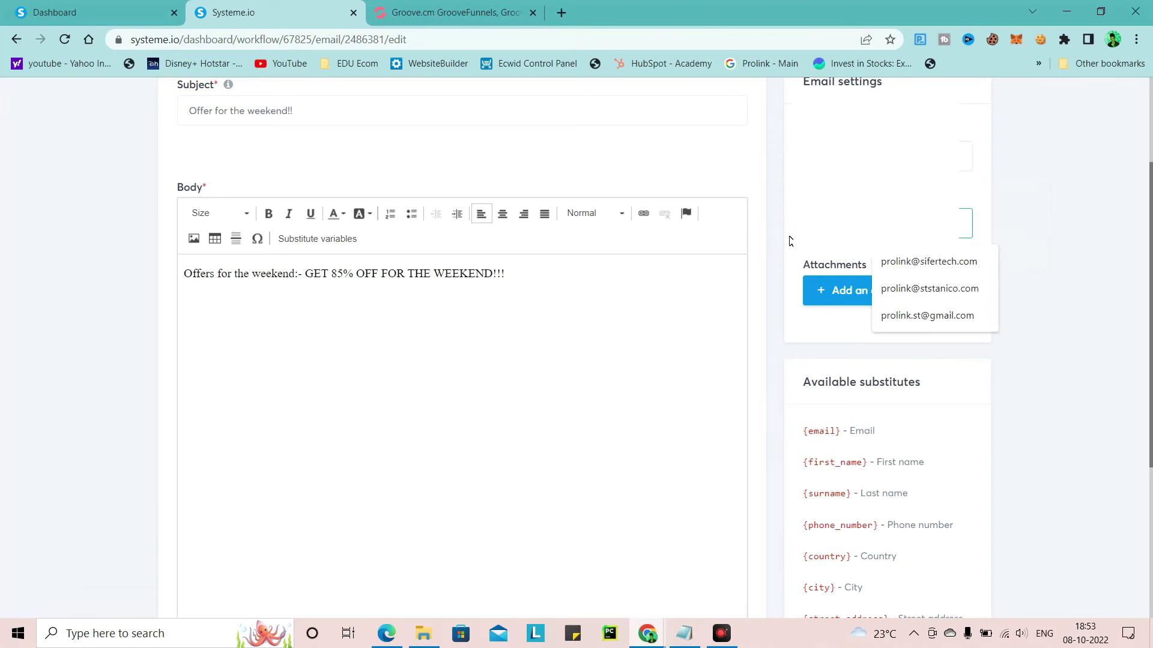
pyautogui.click(928, 261)
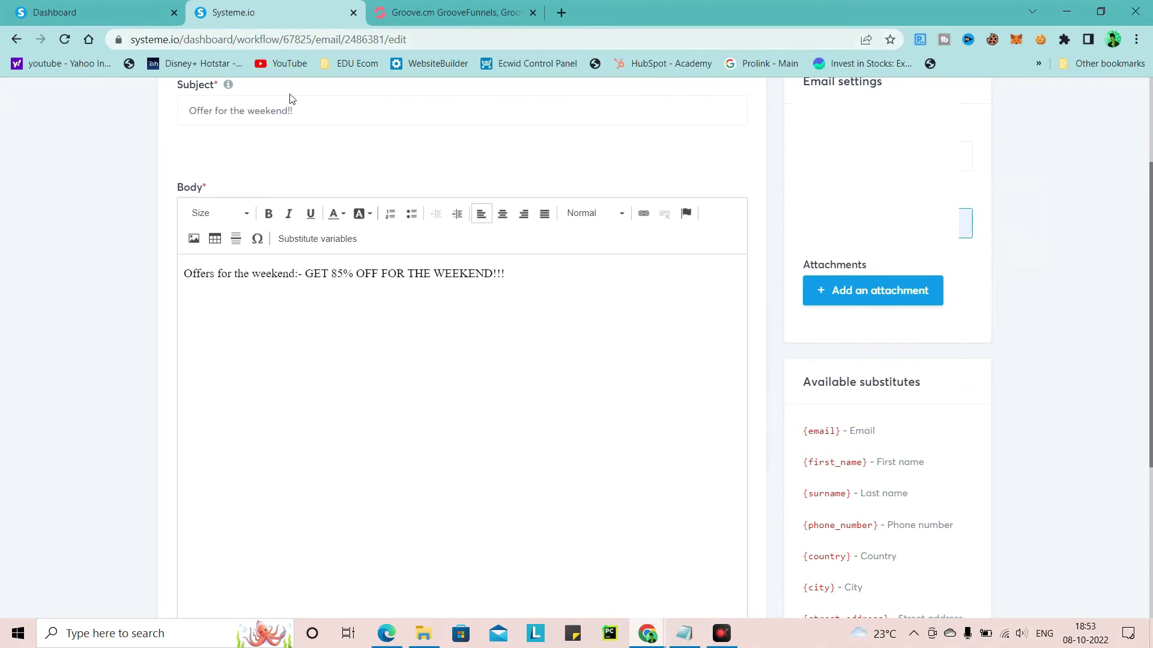
pyautogui.click(415, 329)
pyautogui.click(581, 283)
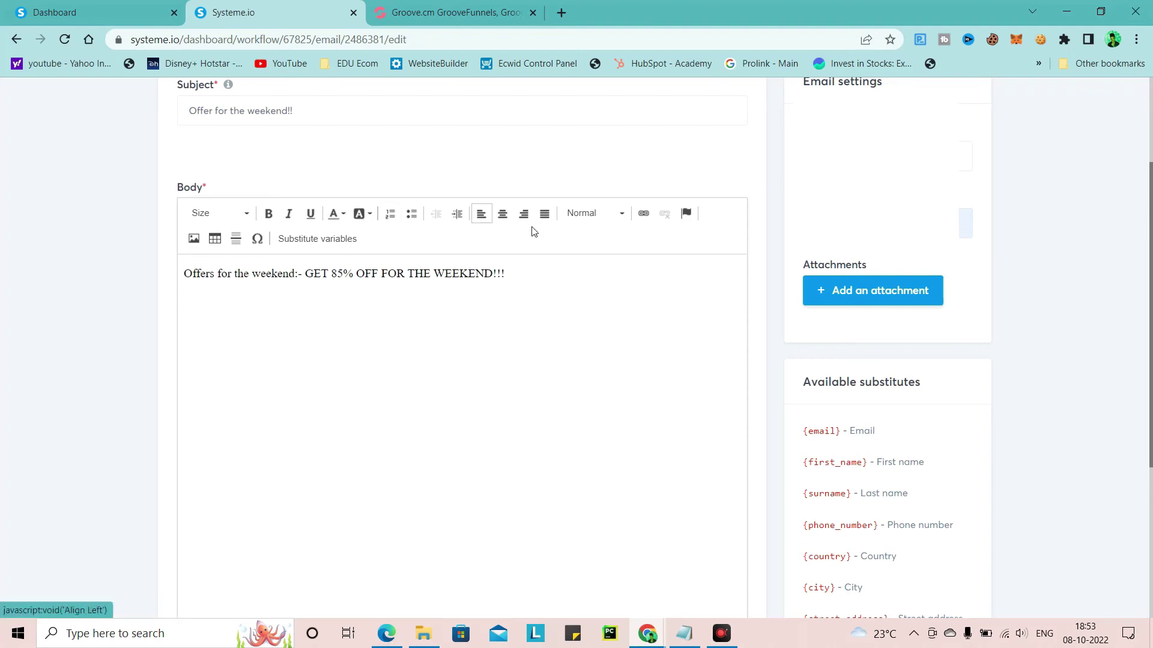
pyautogui.click(198, 241)
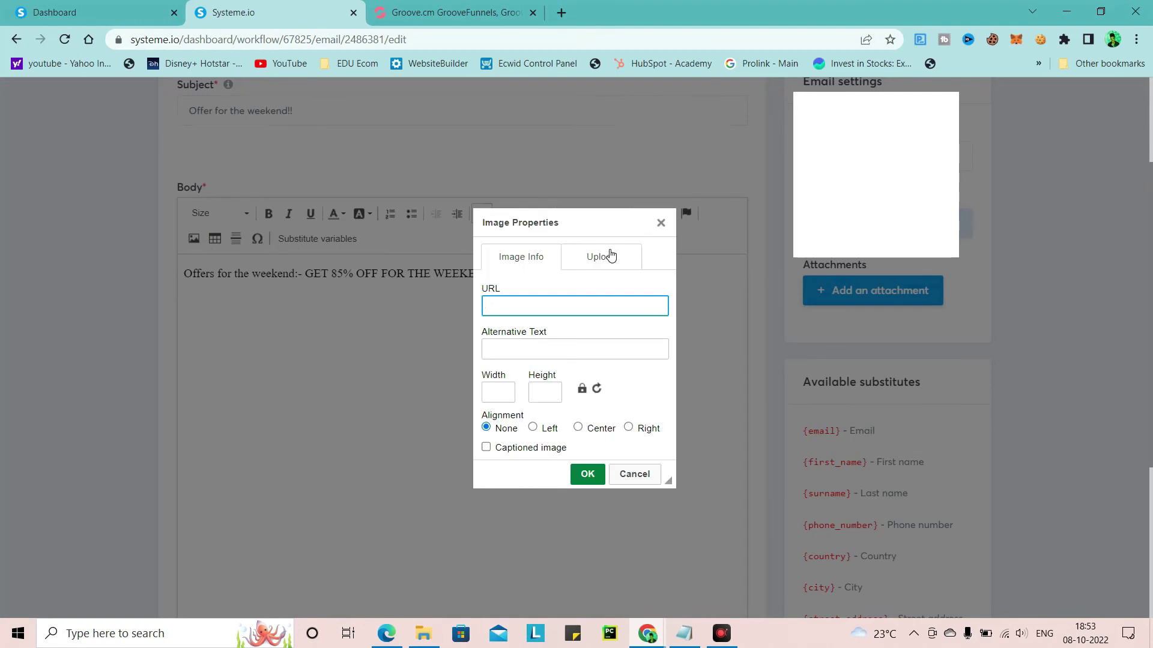
# Upload the book 3 banner from the upload banner folder via the Upload option
pyautogui.click(603, 255)
pyautogui.click(524, 305)
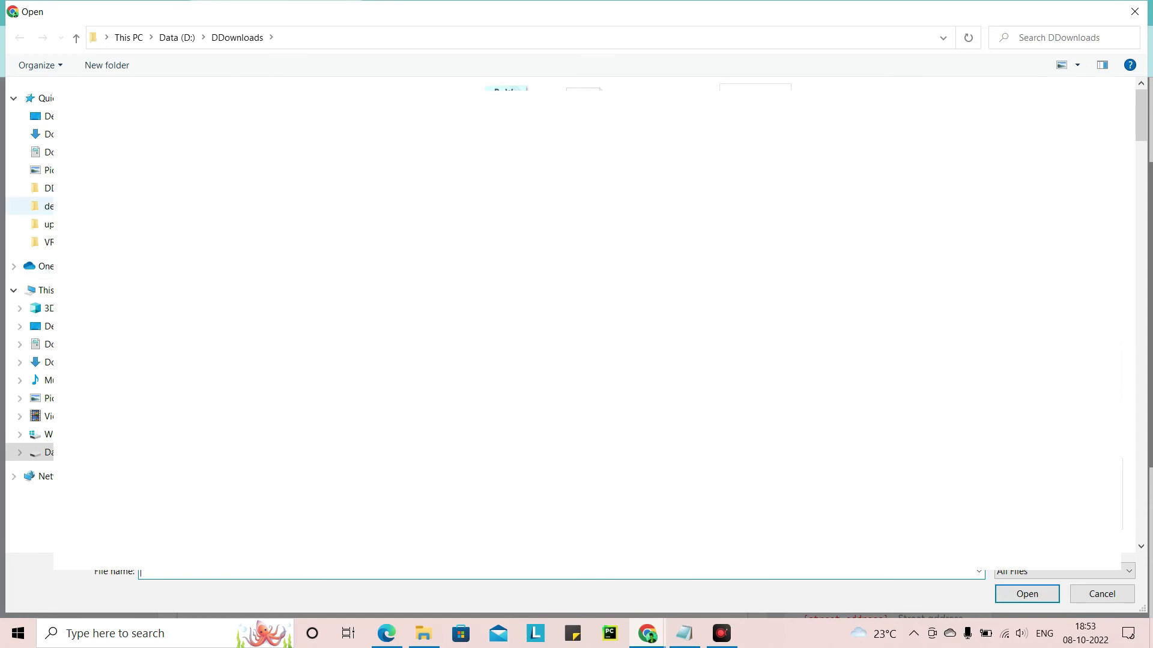
pyautogui.click(43, 206)
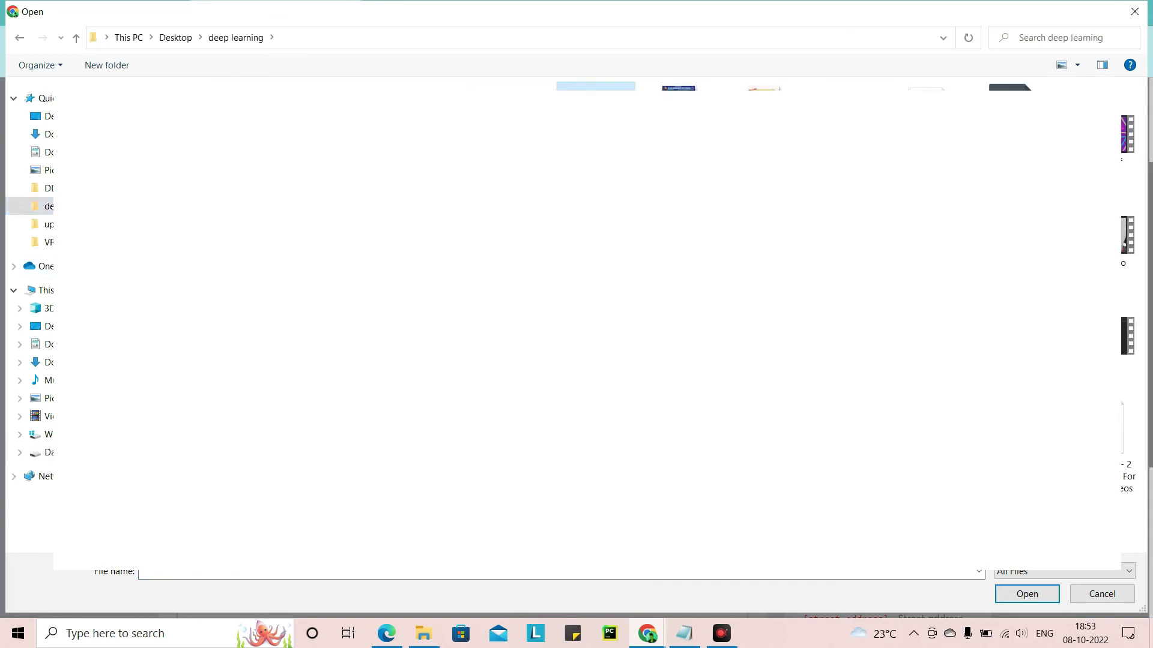
pyautogui.doubleClick(596, 121)
pyautogui.click(344, 126)
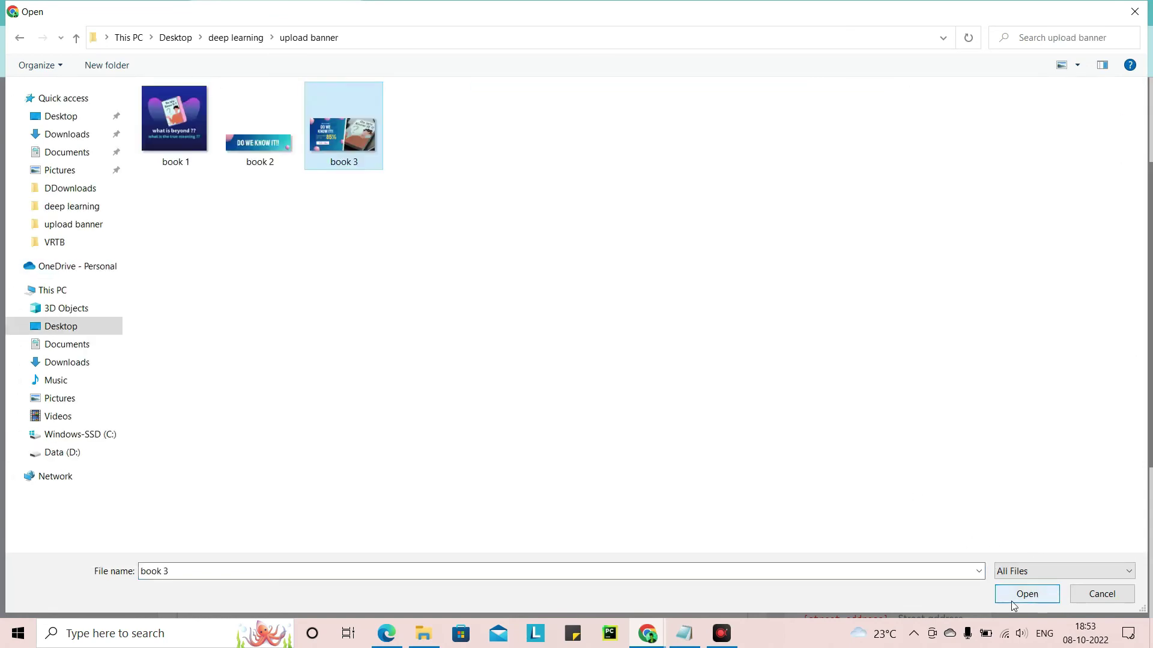
pyautogui.click(1026, 594)
pyautogui.click(588, 372)
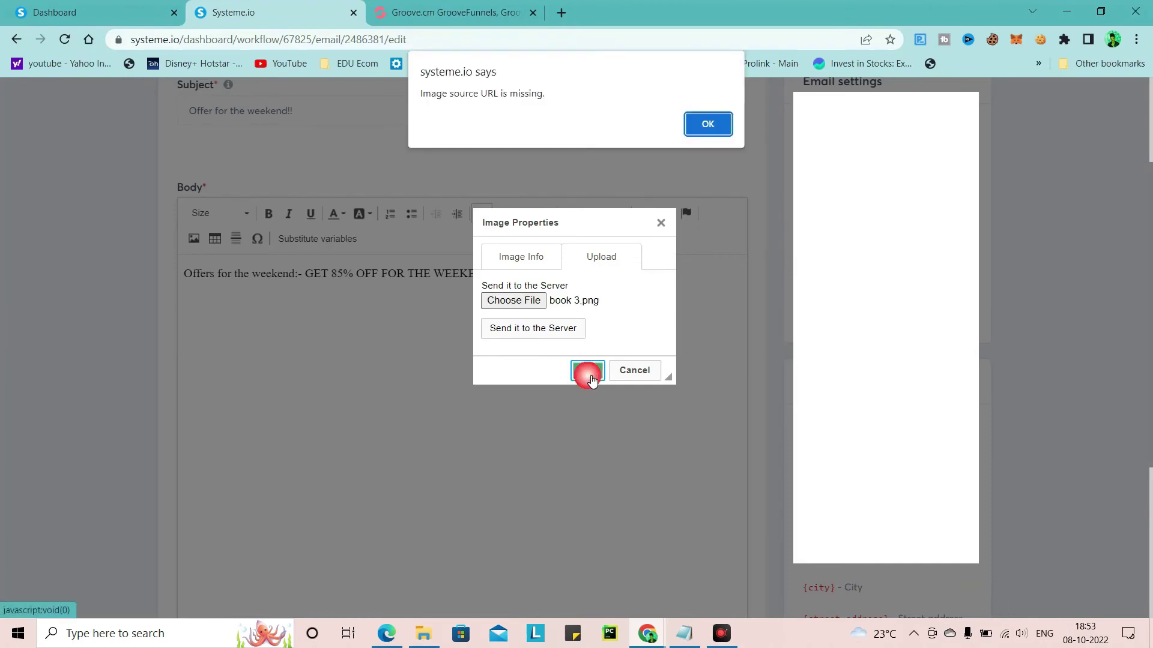
pyautogui.click(527, 329)
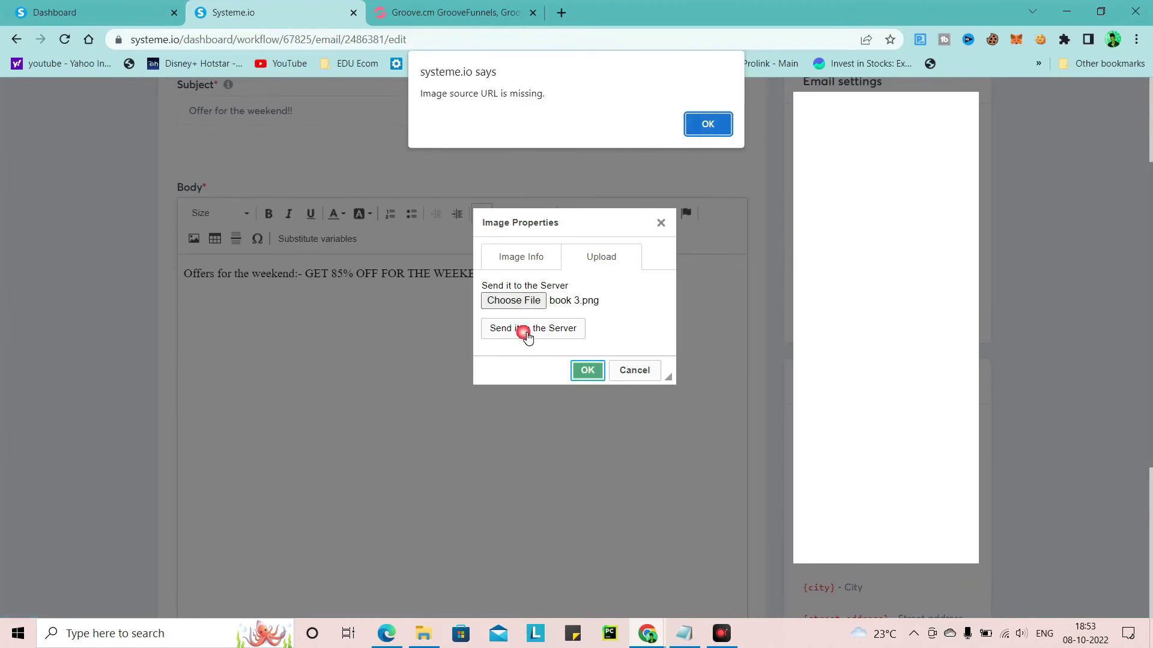
# Retry sending book 3 to the server after the missing image URL warning
pyautogui.click(697, 137)
pyautogui.click(576, 259)
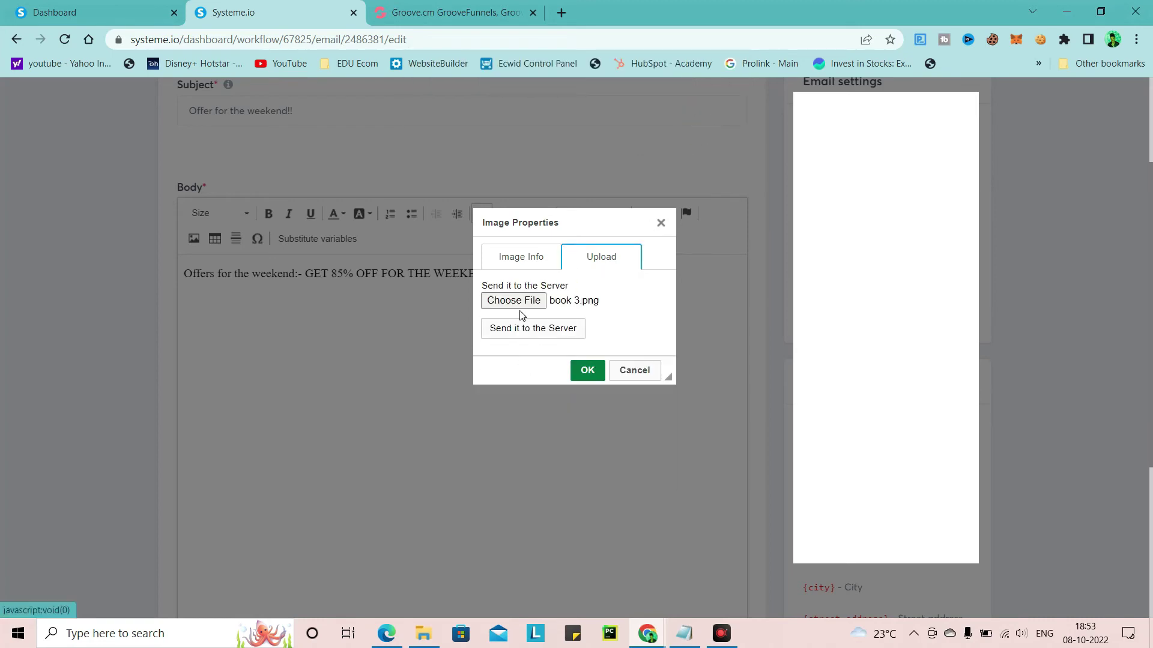
pyautogui.click(534, 332)
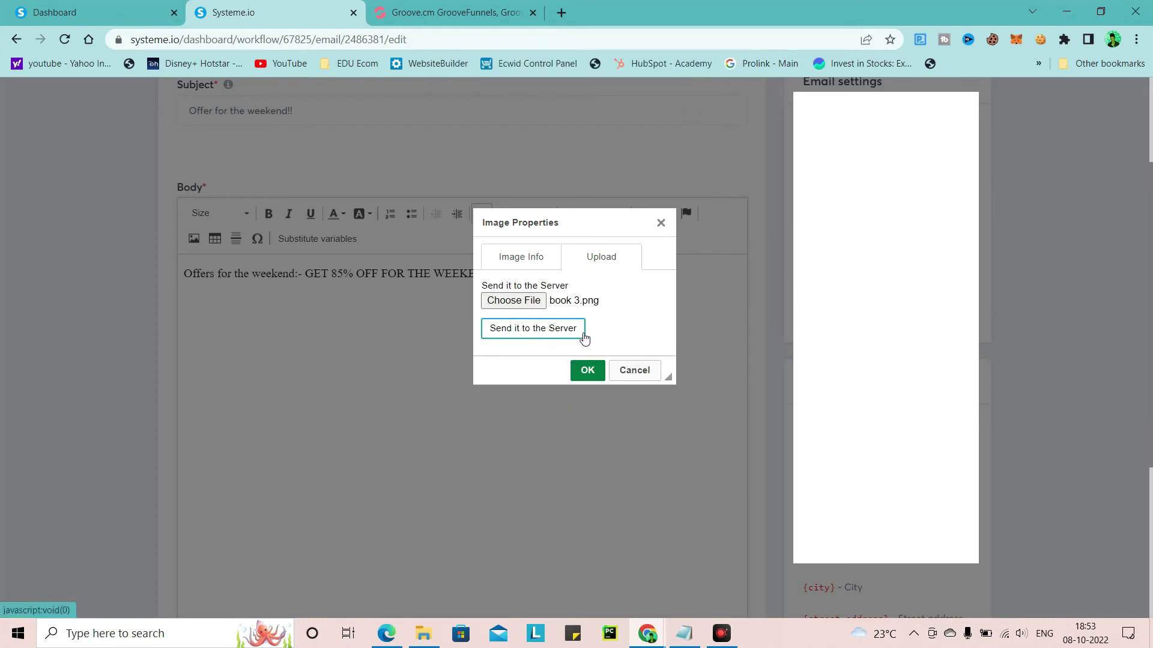
pyautogui.click(513, 327)
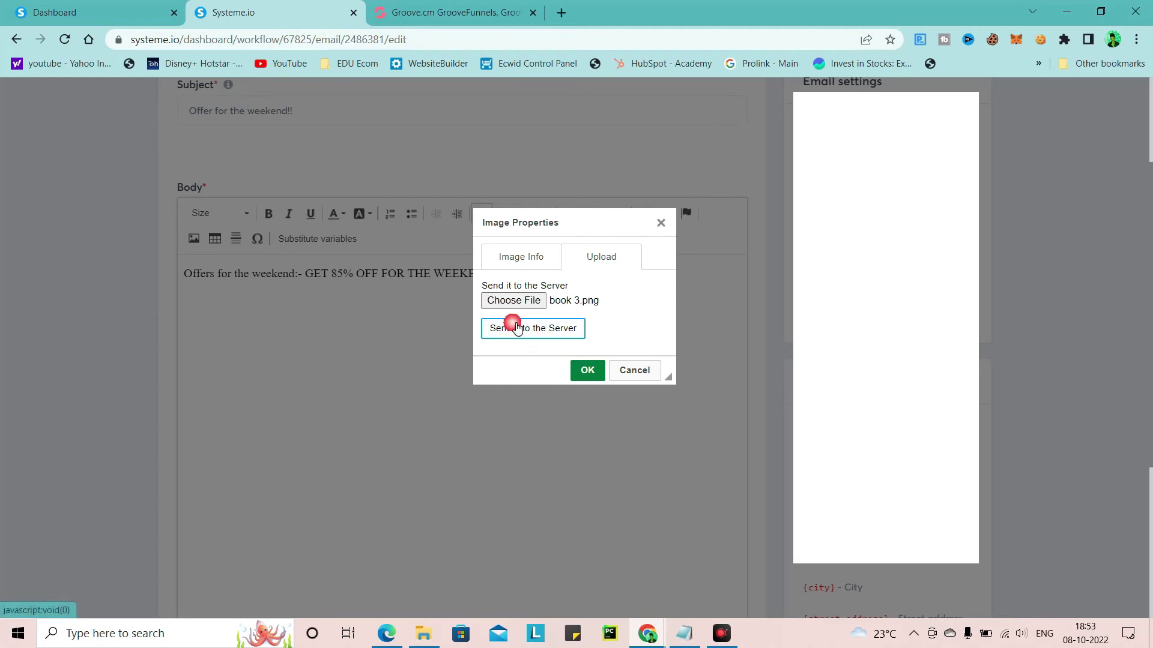
pyautogui.click(588, 368)
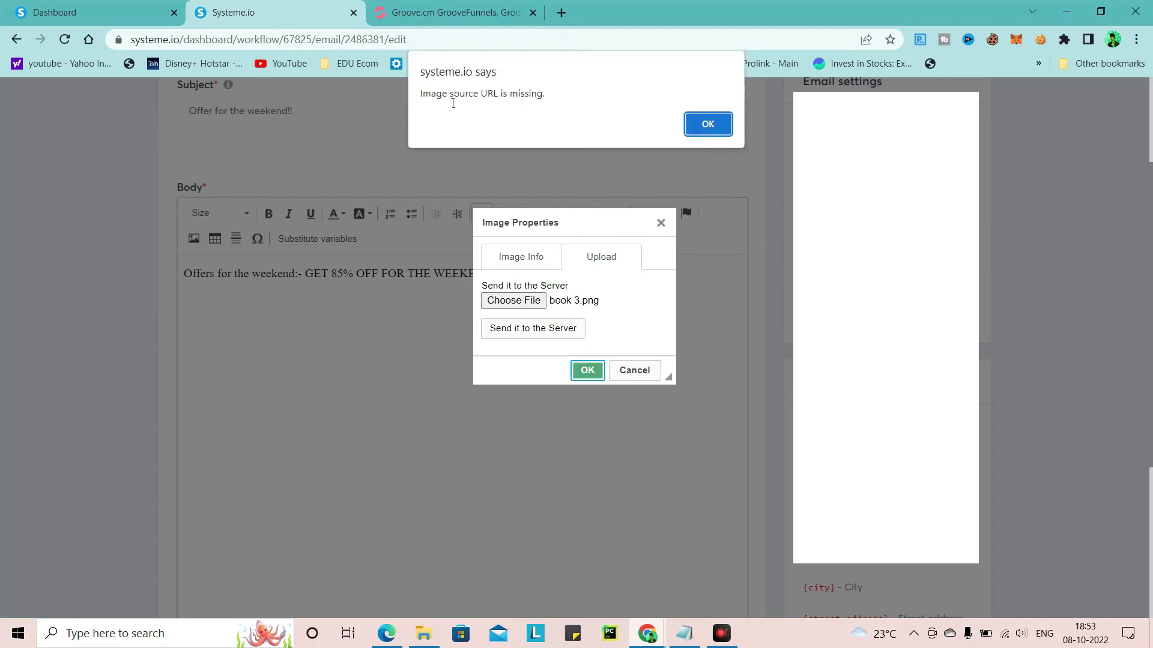
pyautogui.click(707, 123)
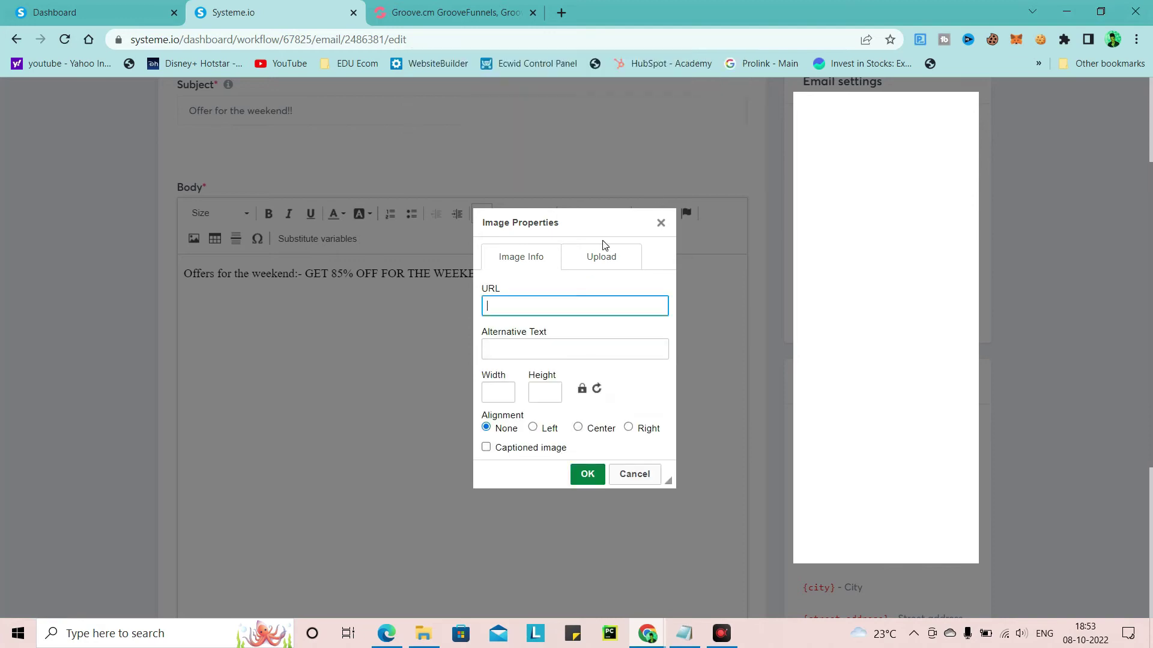
pyautogui.click(621, 266)
# Reselect the book 3 banner and send it to the server again
pyautogui.click(524, 300)
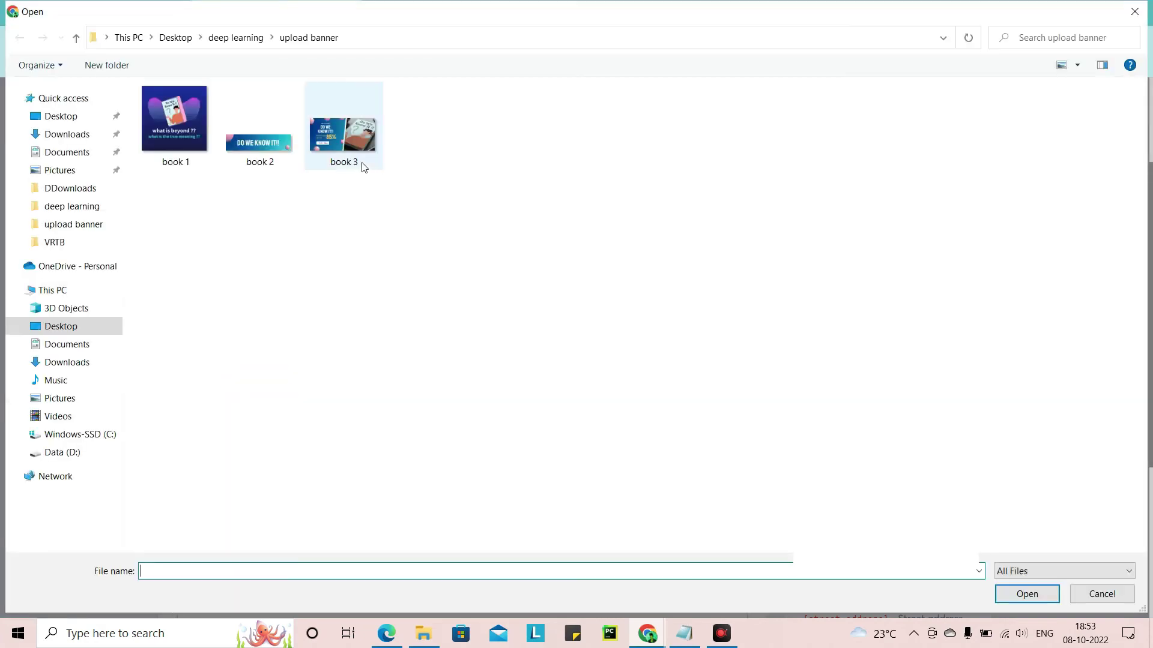
pyautogui.click(360, 165)
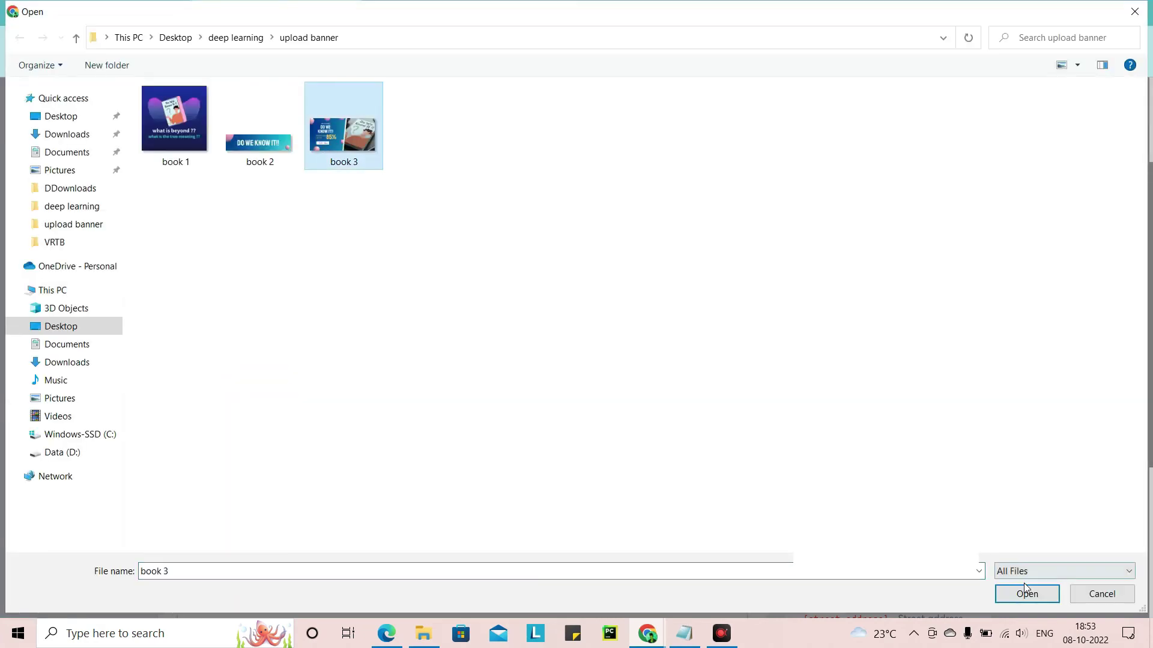
pyautogui.click(1014, 598)
pyautogui.click(530, 328)
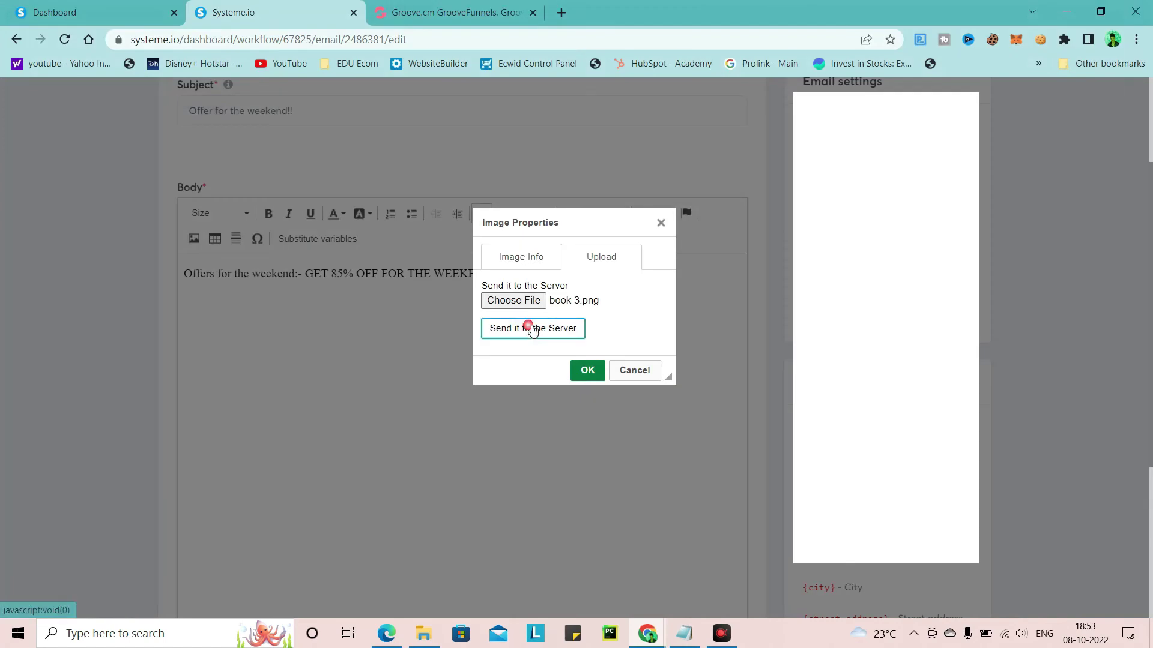
pyautogui.click(591, 372)
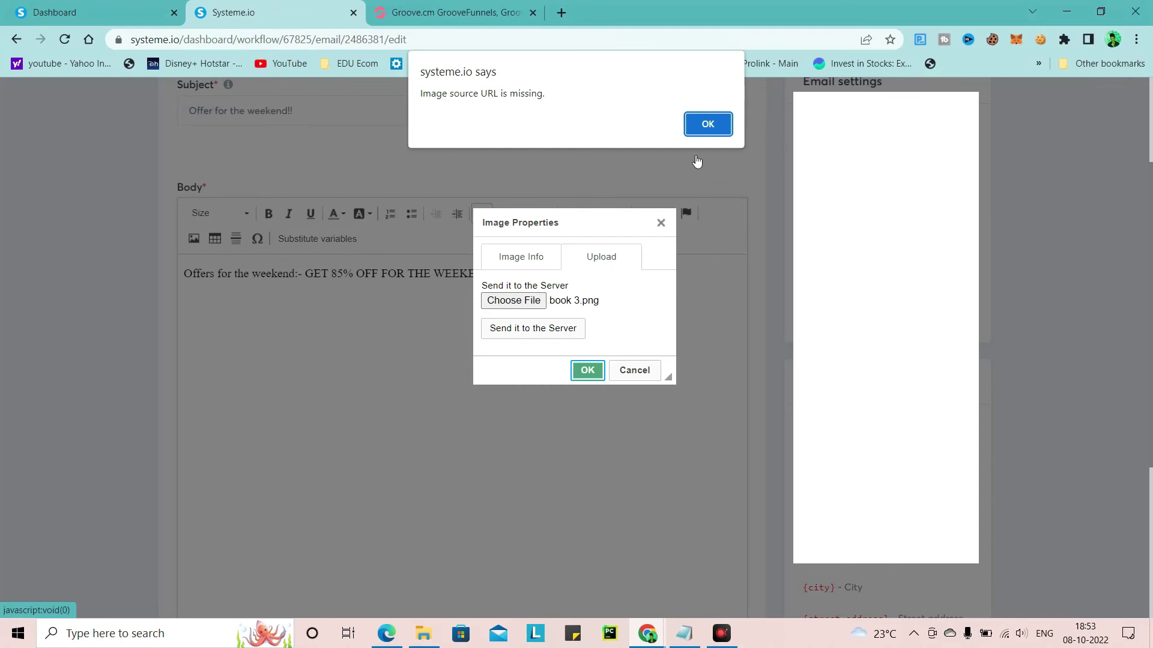
pyautogui.click(701, 127)
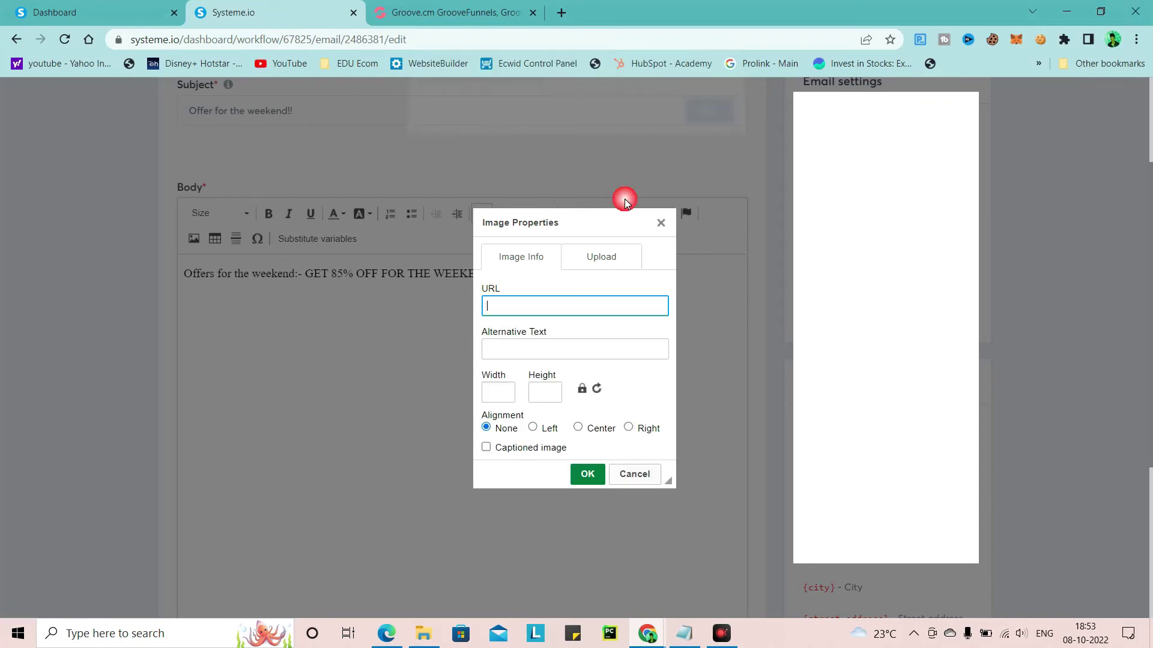
pyautogui.click(624, 259)
# Try book 2 (rejected as too large), then upload book 1 to the server instead
pyautogui.click(536, 301)
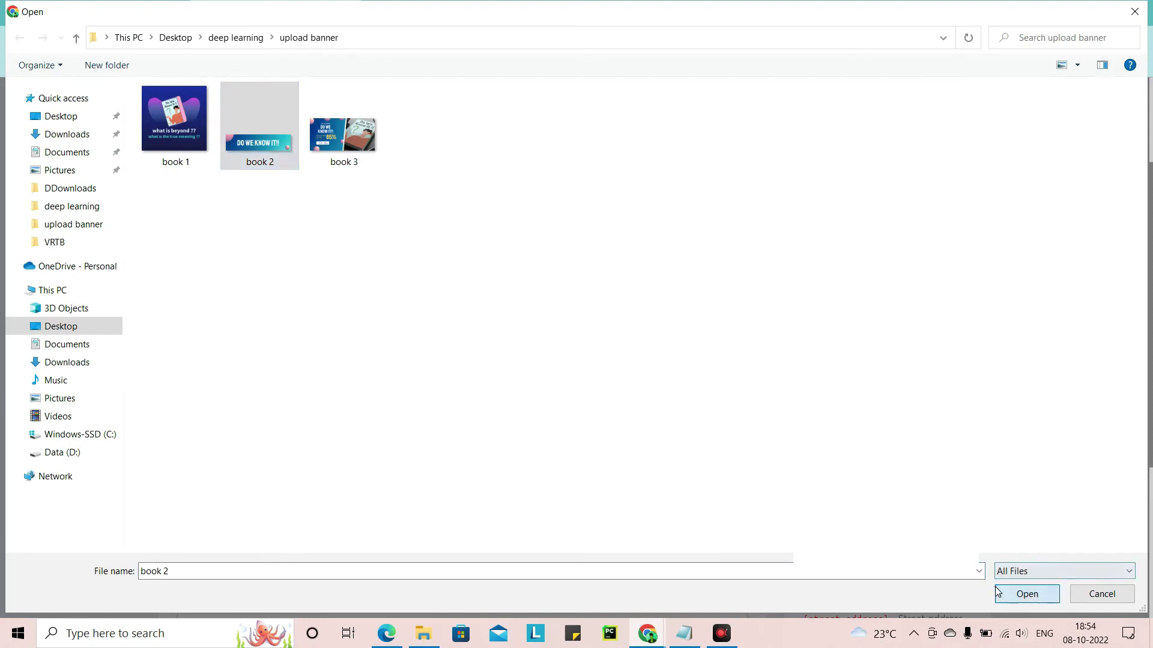
pyautogui.click(997, 587)
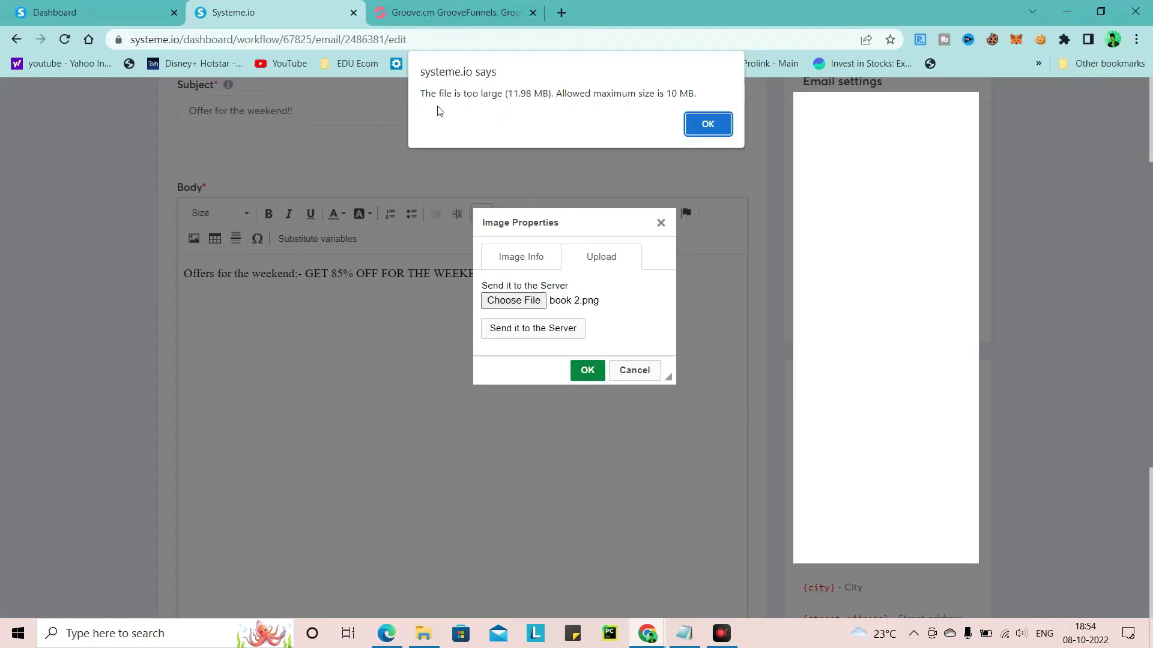
pyautogui.click(707, 123)
pyautogui.click(537, 305)
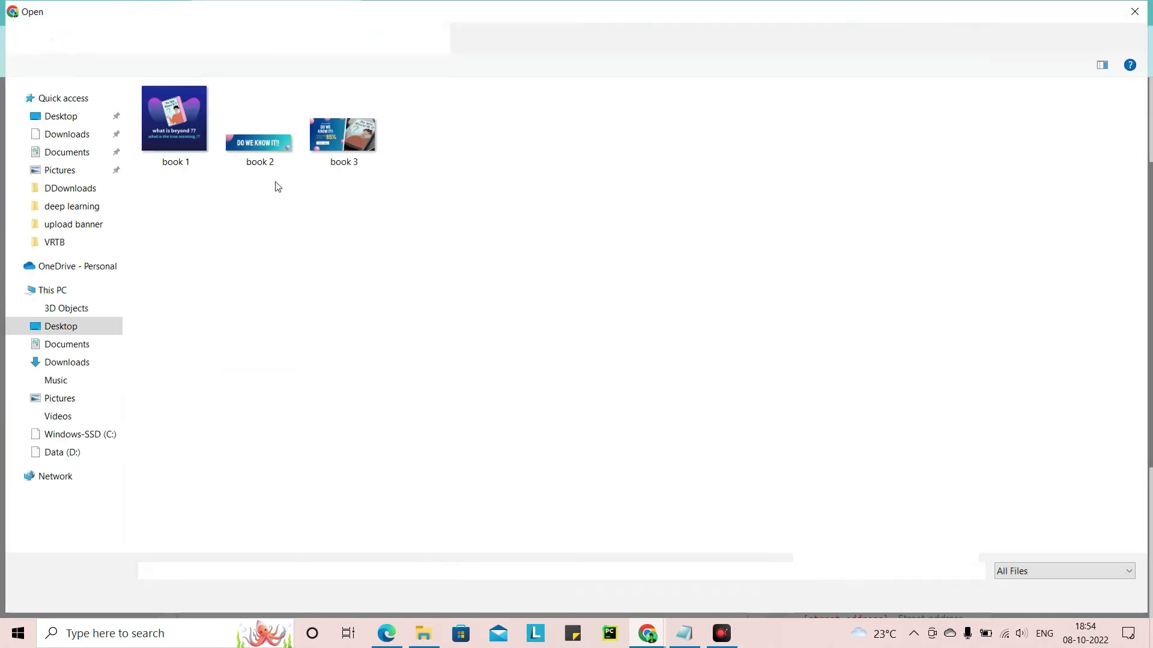
pyautogui.click(206, 139)
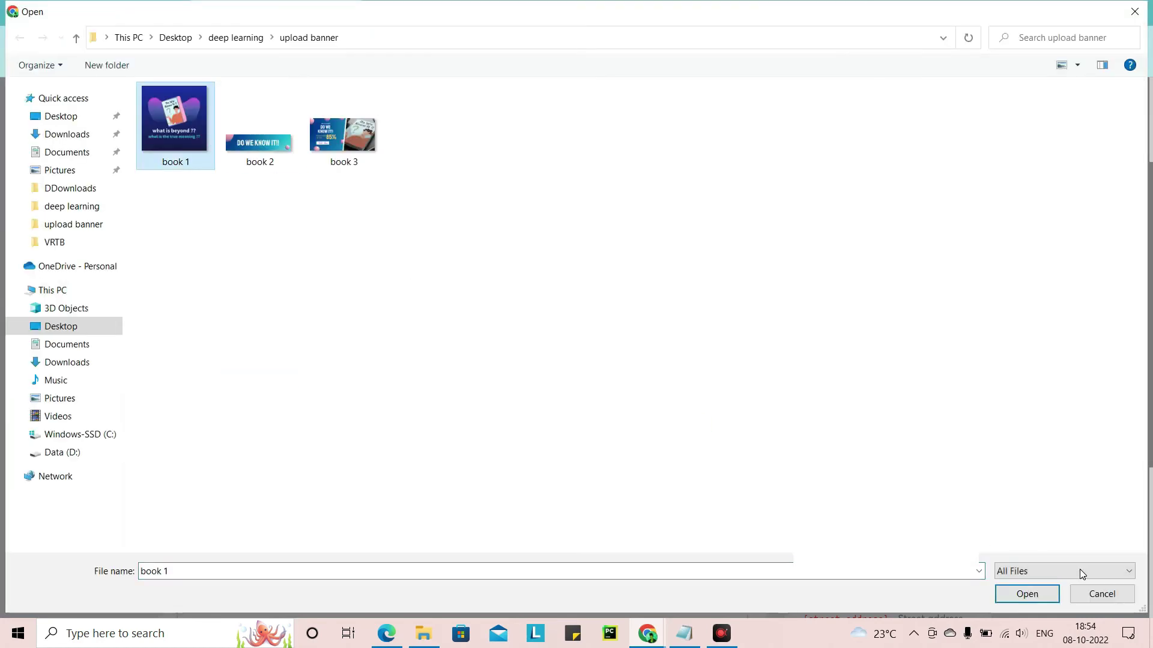
pyautogui.click(1022, 595)
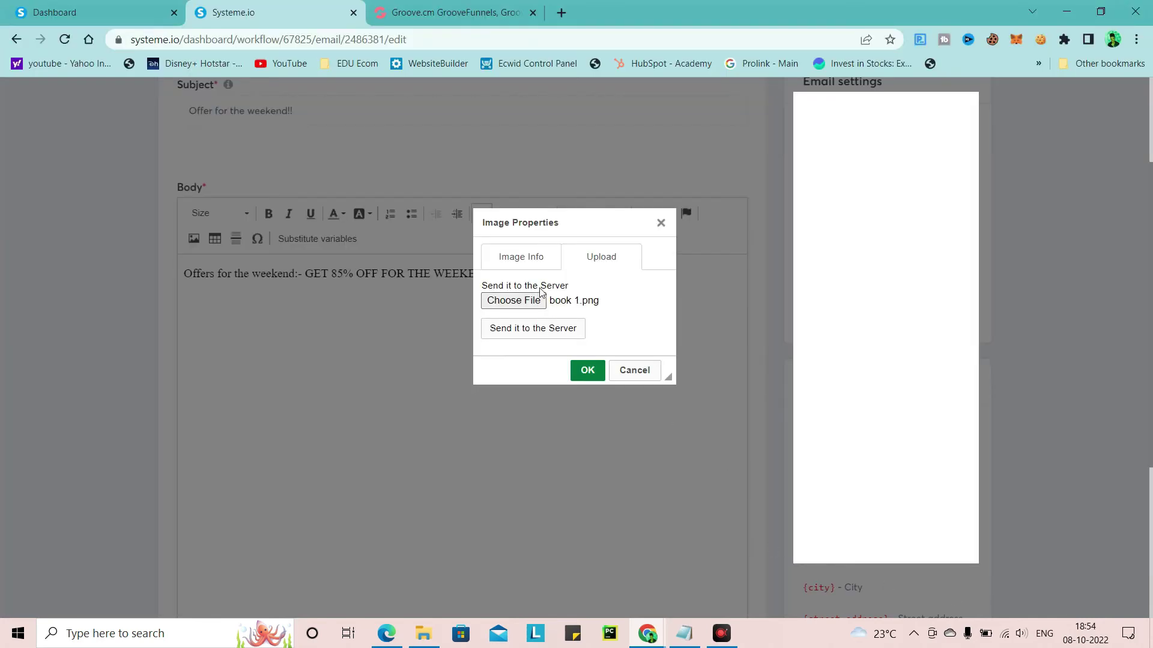
pyautogui.click(538, 331)
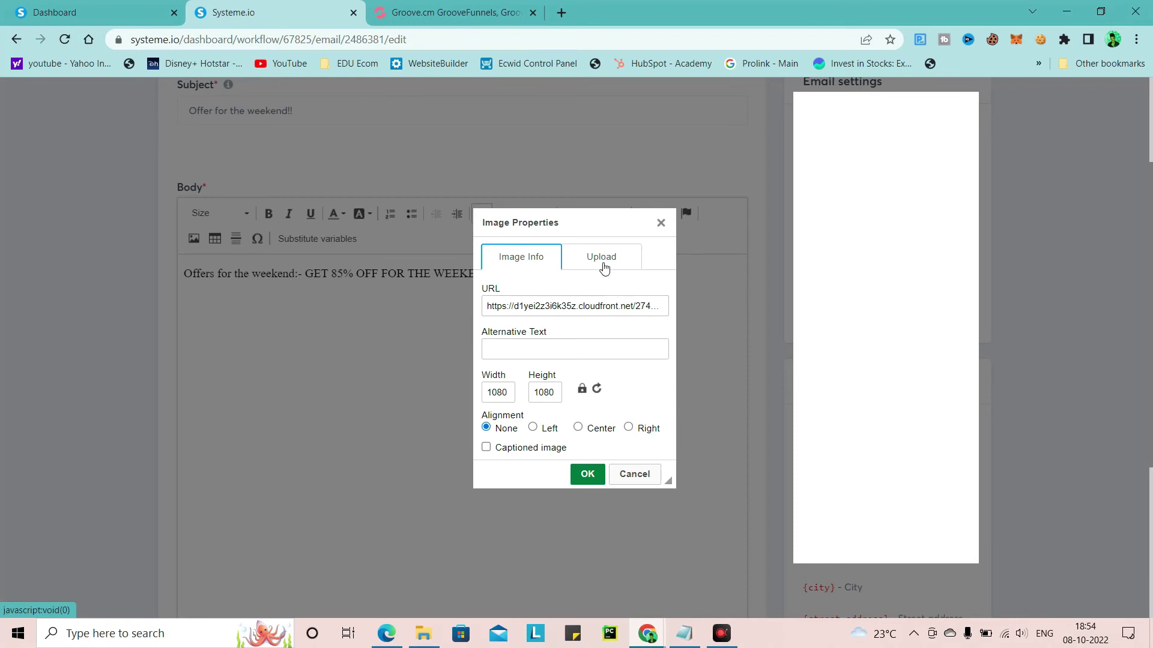
# Insert the book 1 banner and shrink it to about 420 px wide
pyautogui.click(586, 473)
pyautogui.scroll(10, 605, 476)
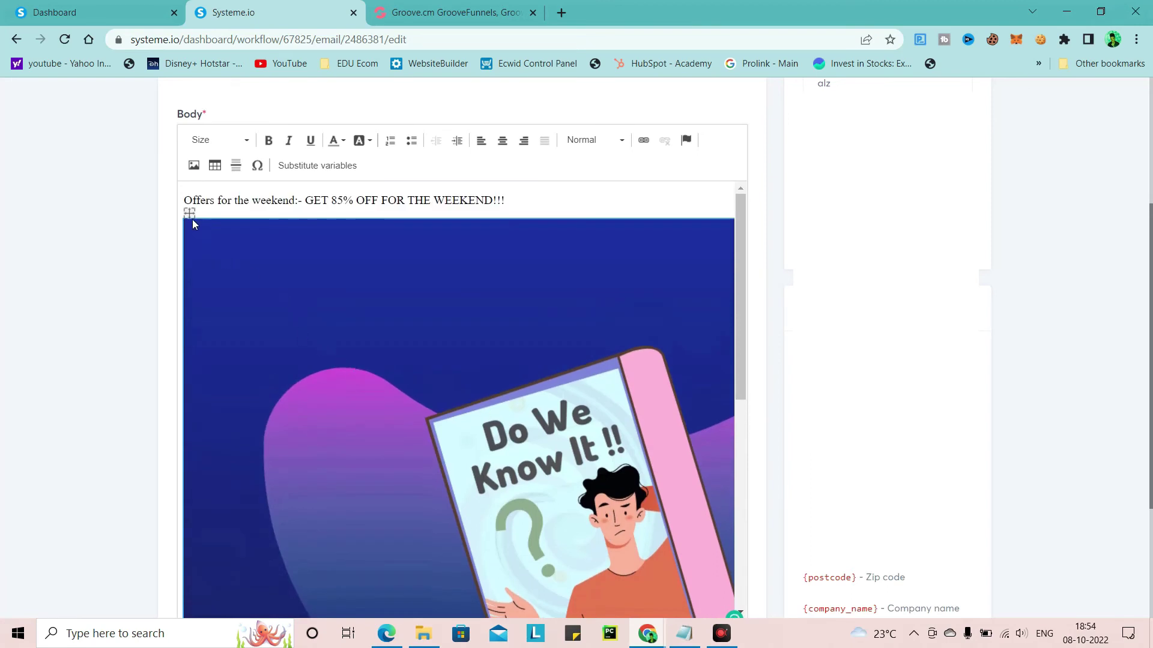
pyautogui.scroll(-10, 592, 408)
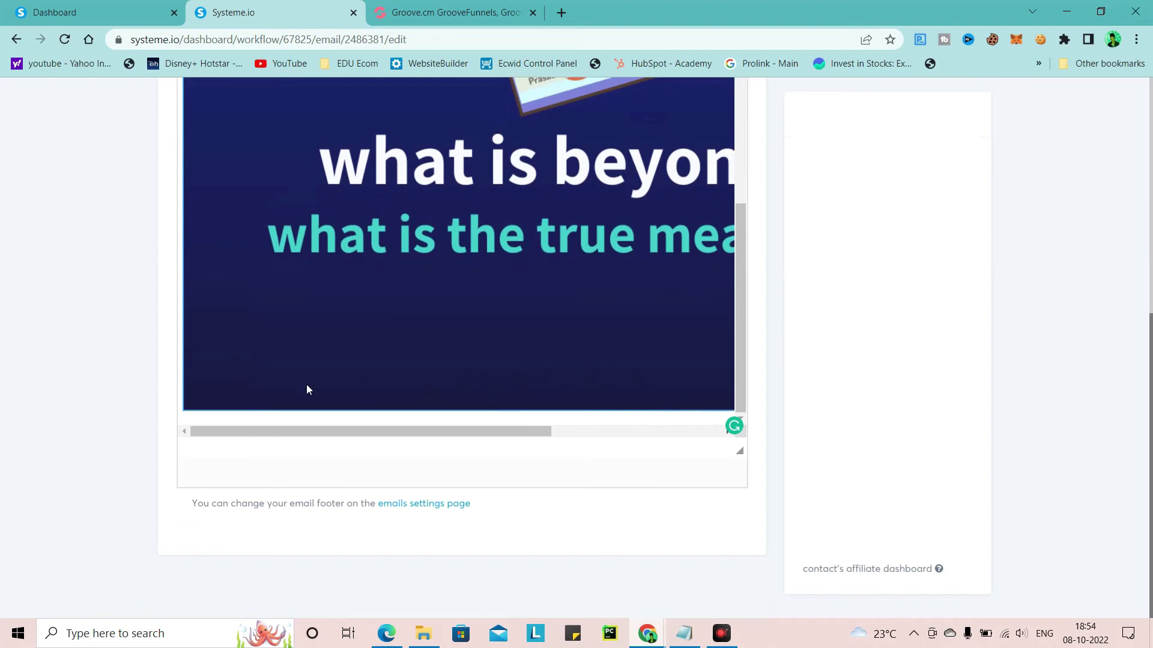
pyautogui.moveTo(456, 431); pyautogui.dragTo(633, 433)
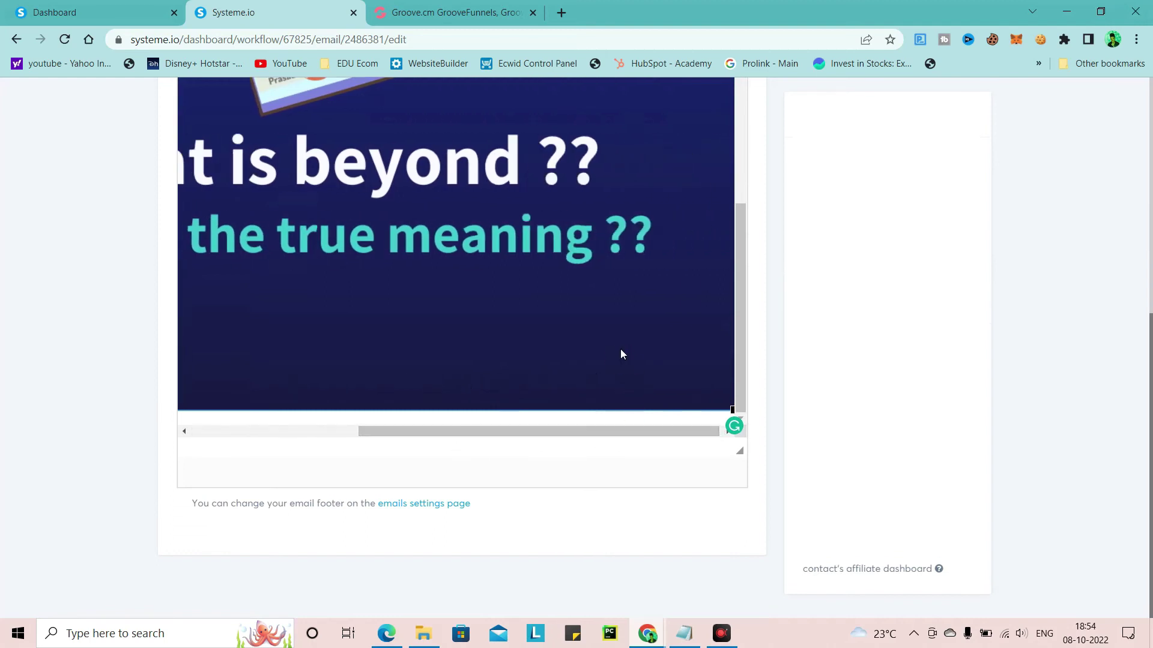
pyautogui.moveTo(735, 412); pyautogui.dragTo(437, 278)
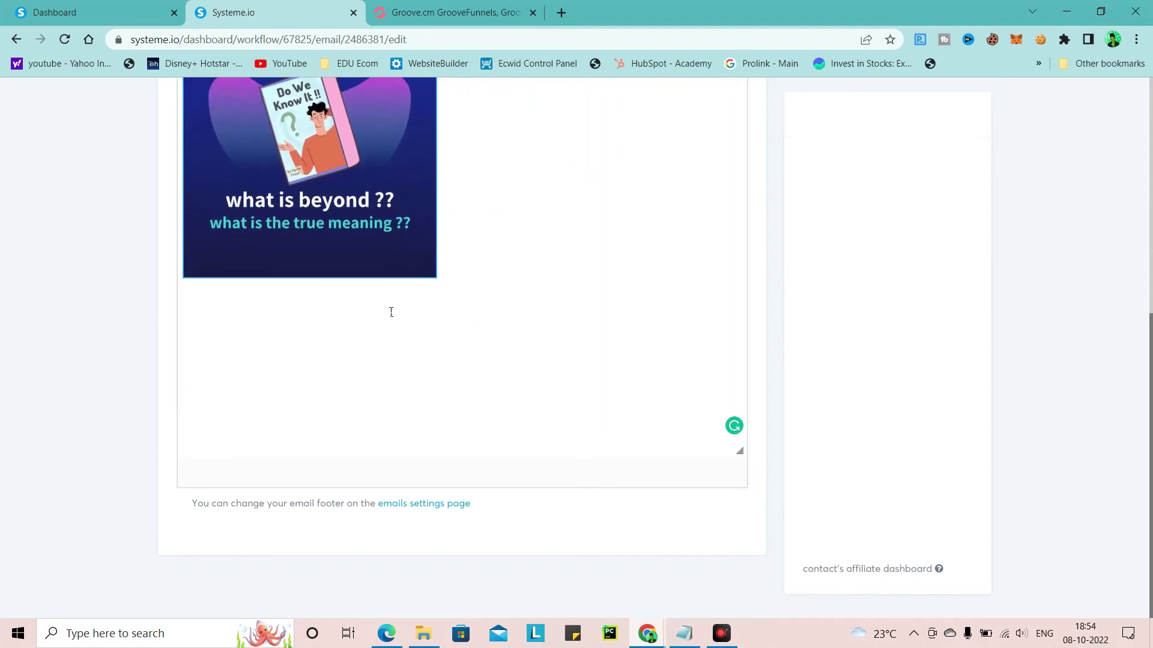
# Centre the banner below the offer line and save the offer email
pyautogui.scroll(5, 391, 312)
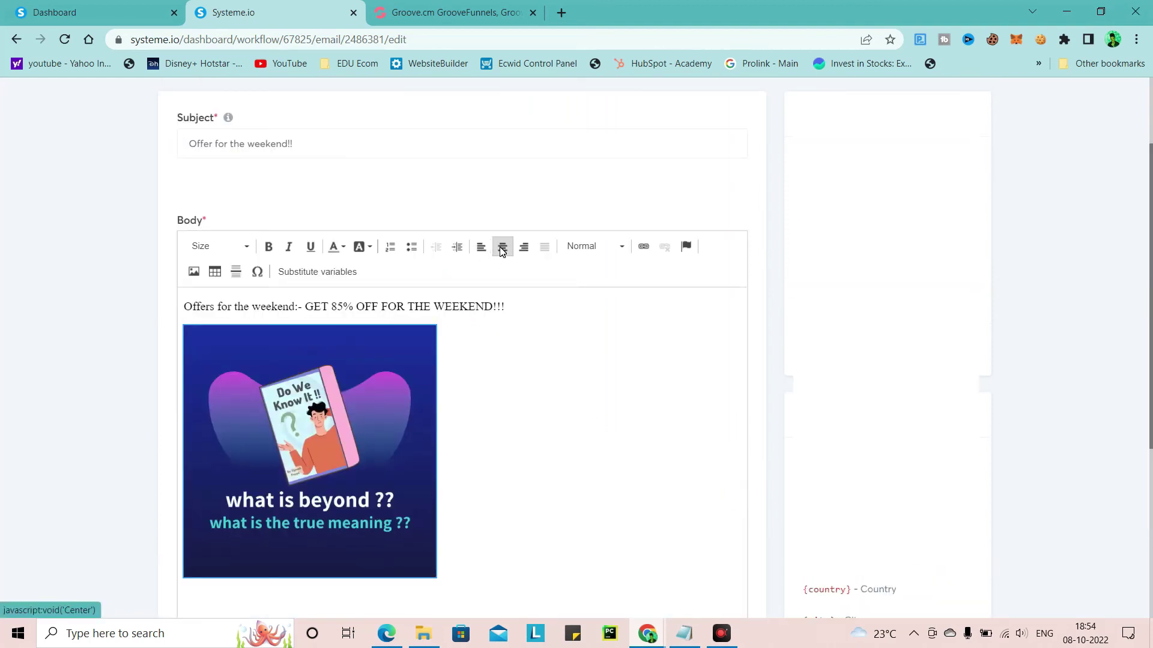
pyautogui.click(502, 247)
pyautogui.click(507, 306)
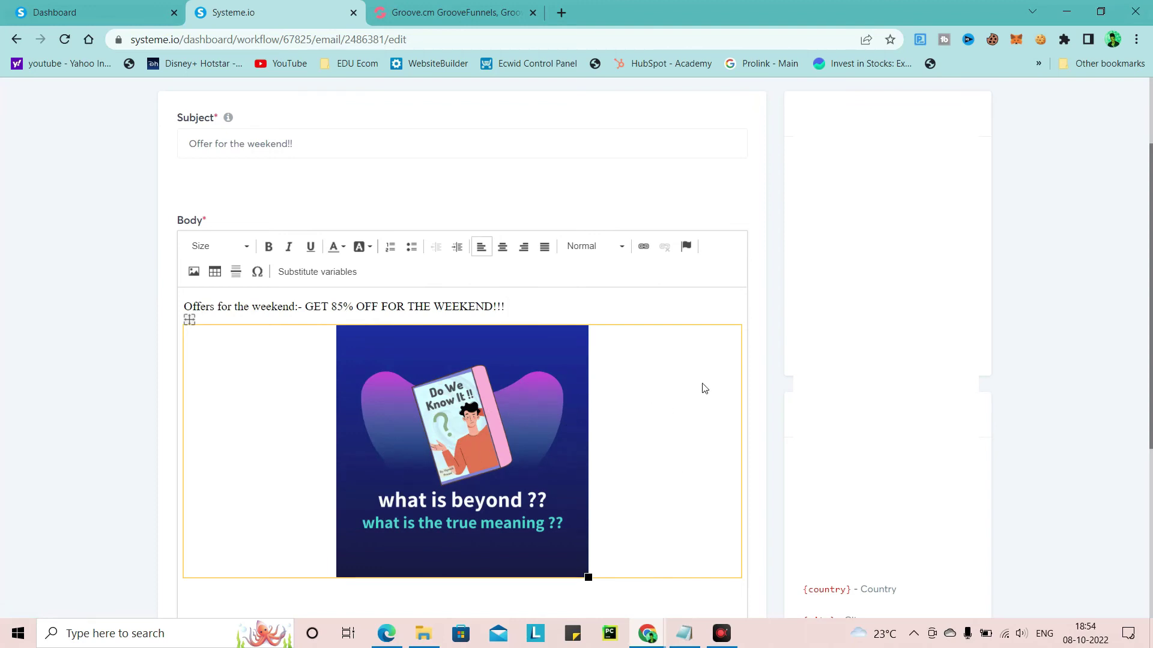
pyautogui.scroll(2, 513, 435)
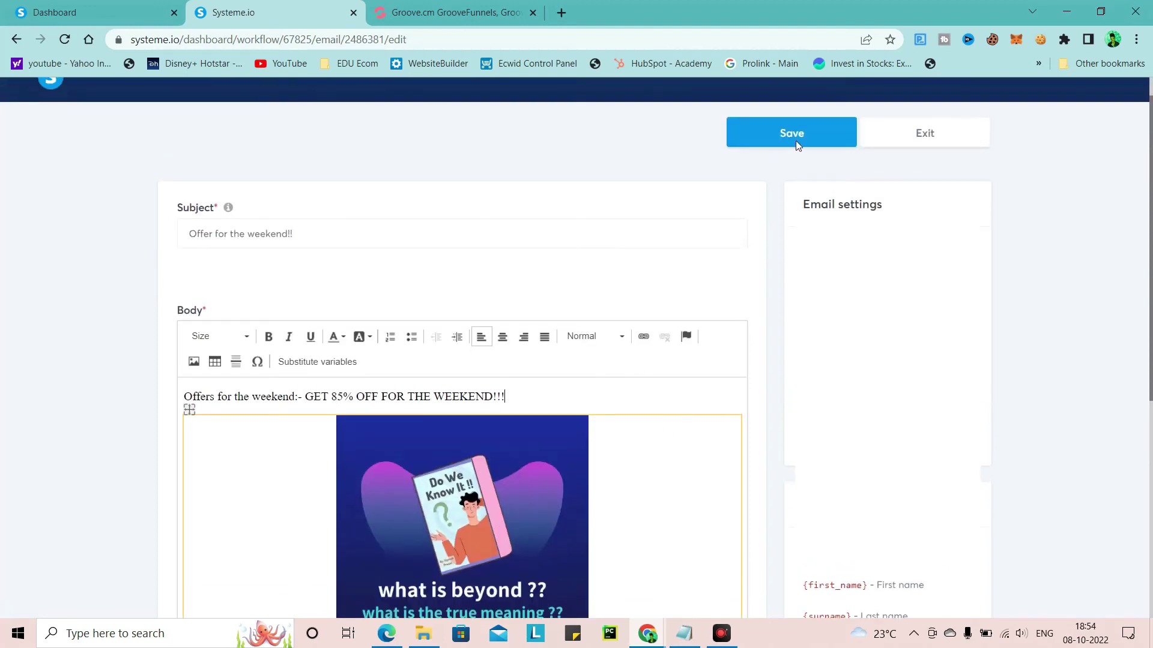
pyautogui.scroll(1, 781, 168)
pyautogui.click(784, 160)
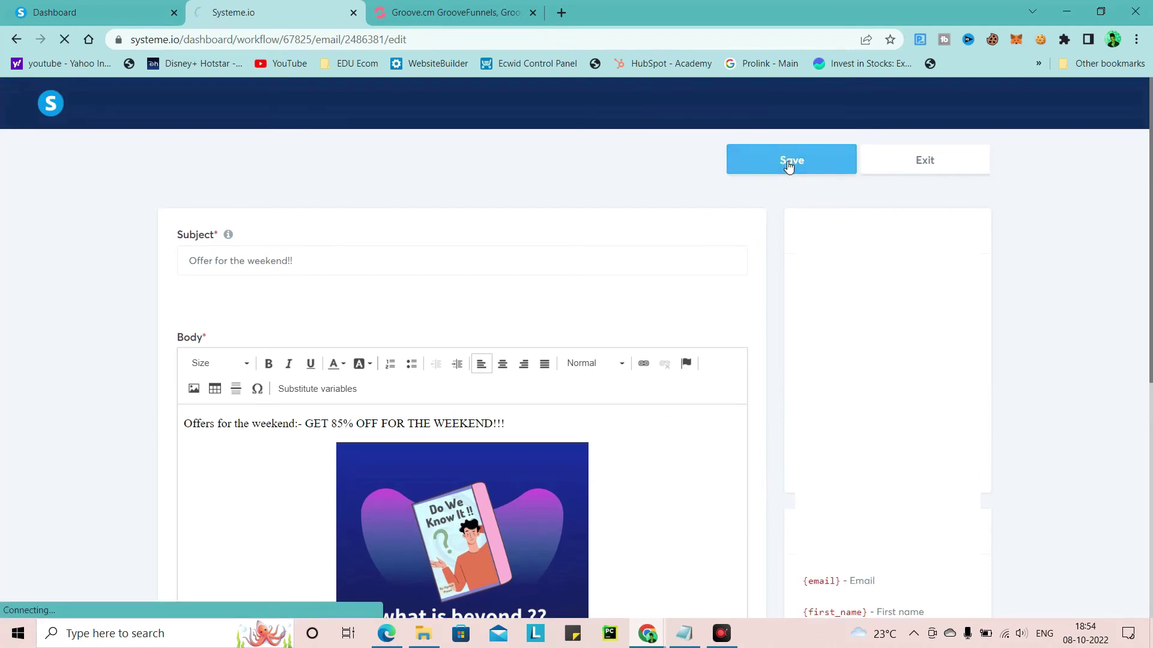
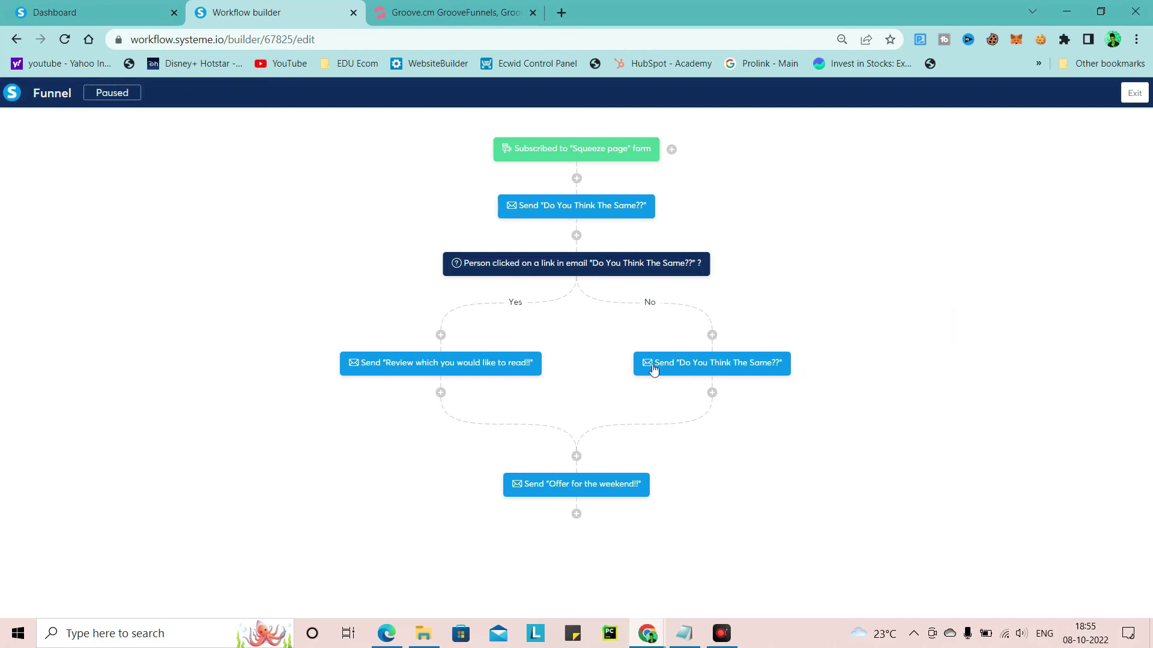
# Restore the Notepad window showing the saved email copy over the Systeme.io workflow
pyautogui.moveTo(638, 274)
pyautogui.click(684, 624)
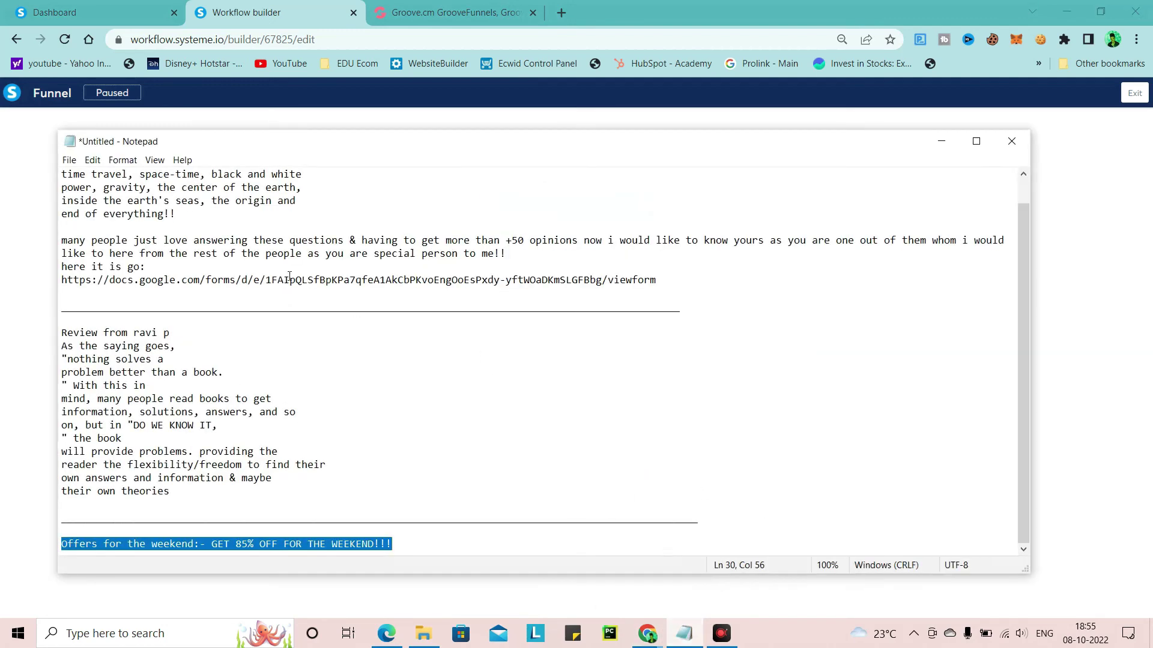
# Minimize the notes and choose 'Get Started - it's free' on the Groove.cm homepage
pyautogui.click(941, 144)
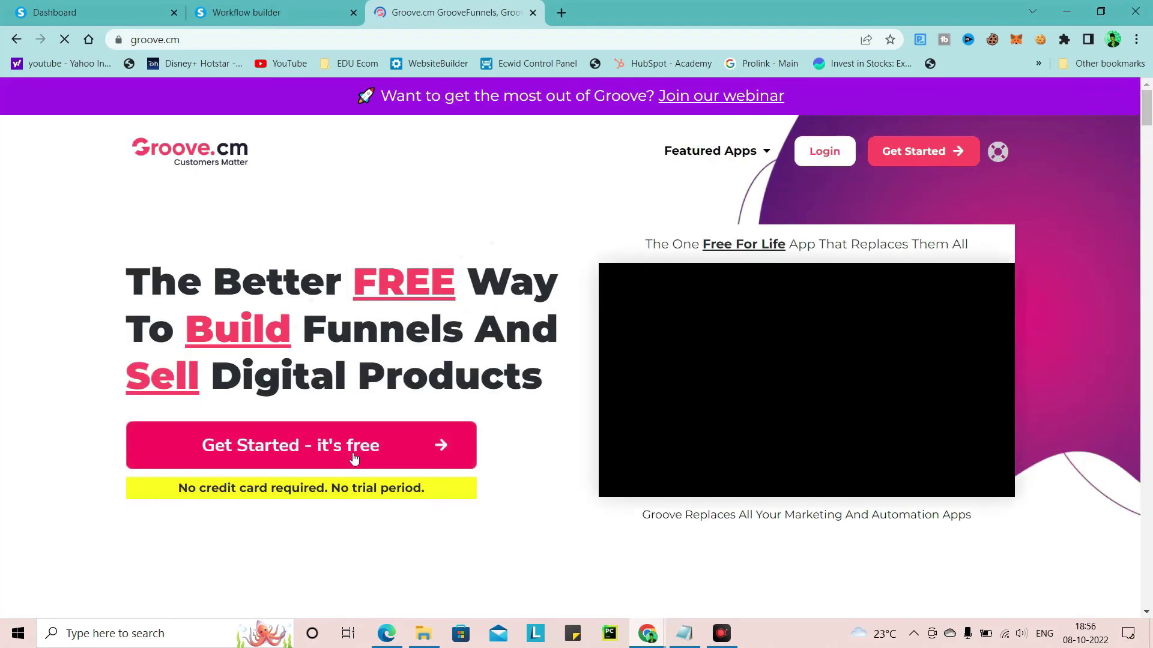
pyautogui.click(255, 452)
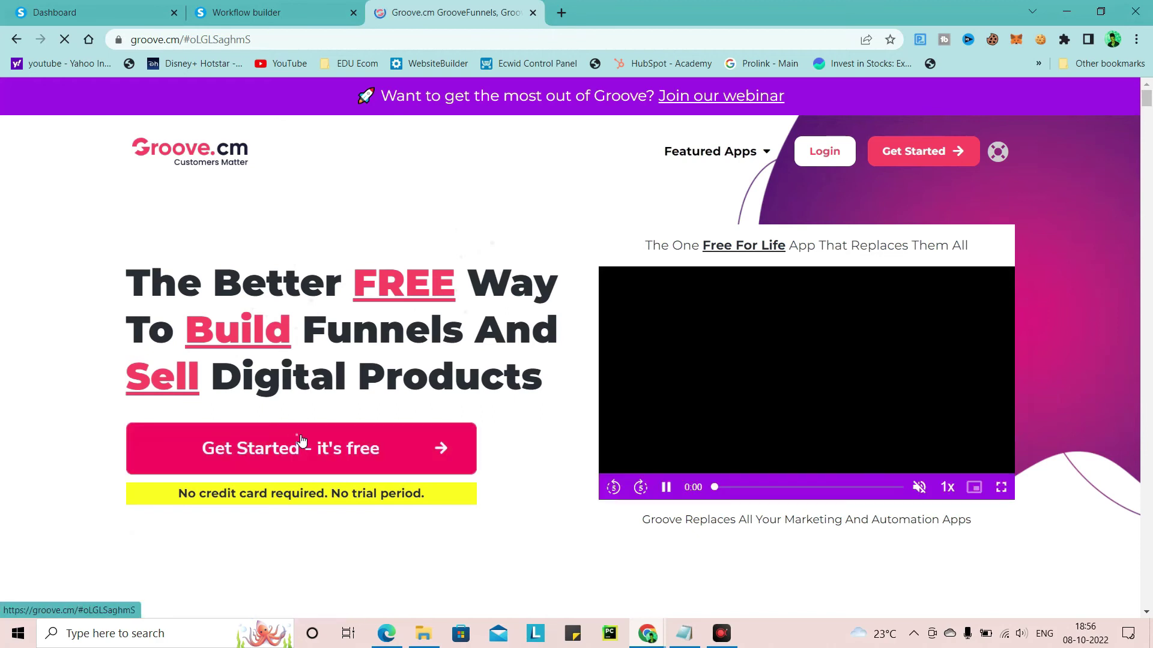
# Open the free Startup account signup page and look over its form
pyautogui.click(362, 456)
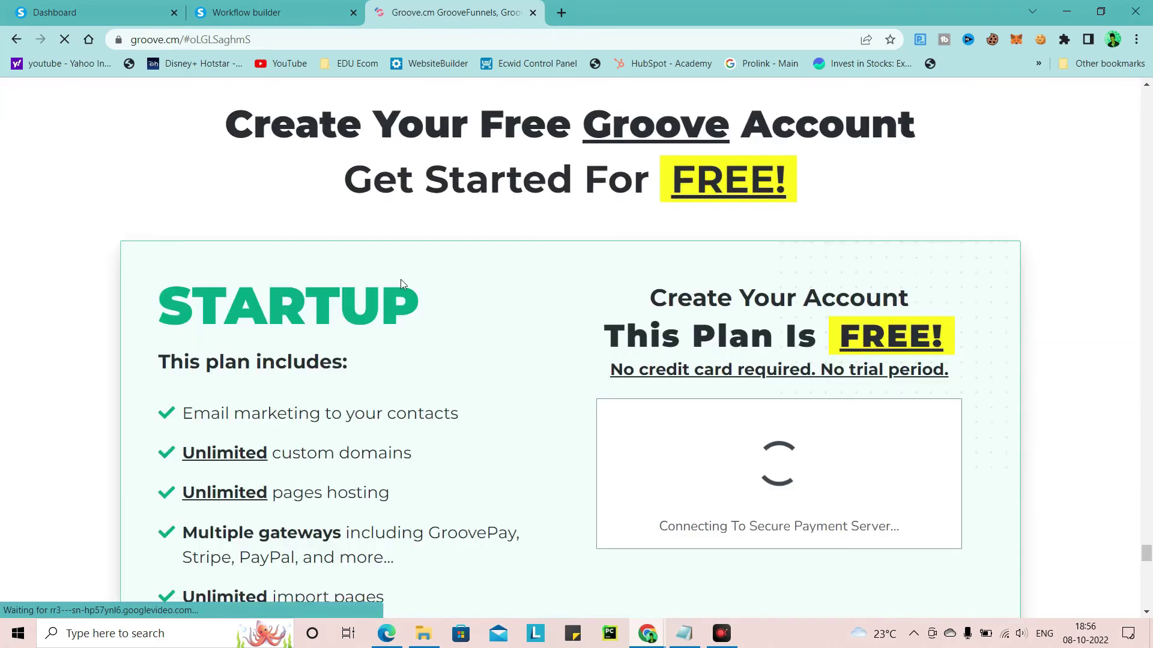
pyautogui.scroll(-3, 911, 351)
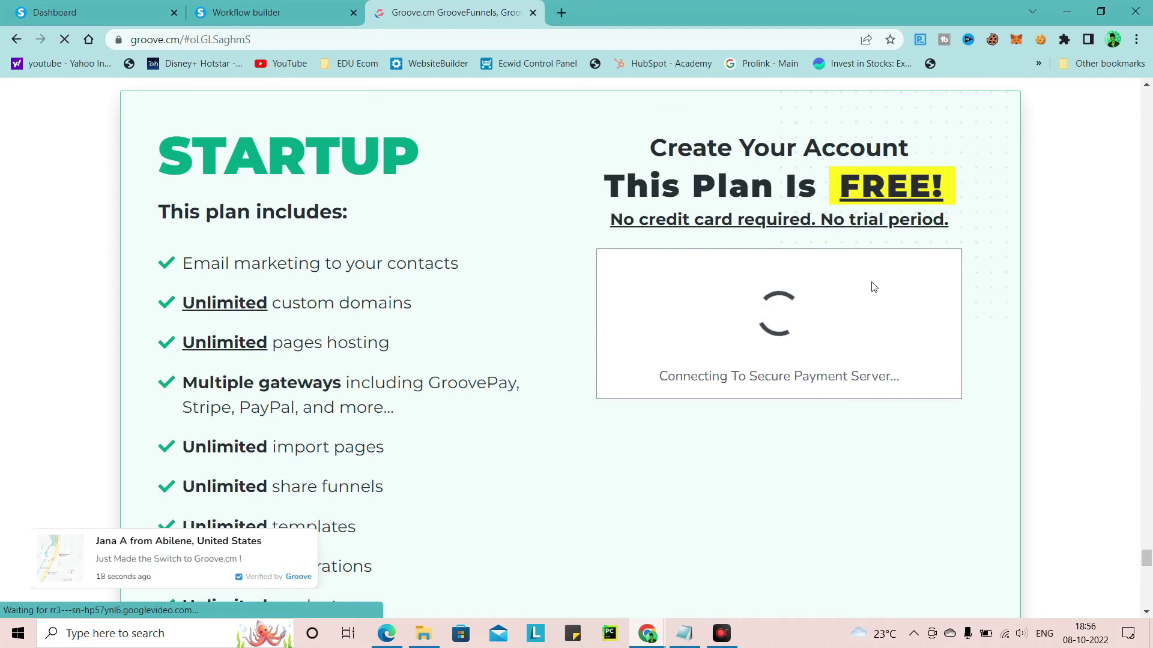
pyautogui.scroll(-1, 395, 207)
pyautogui.scroll(-10, 395, 207)
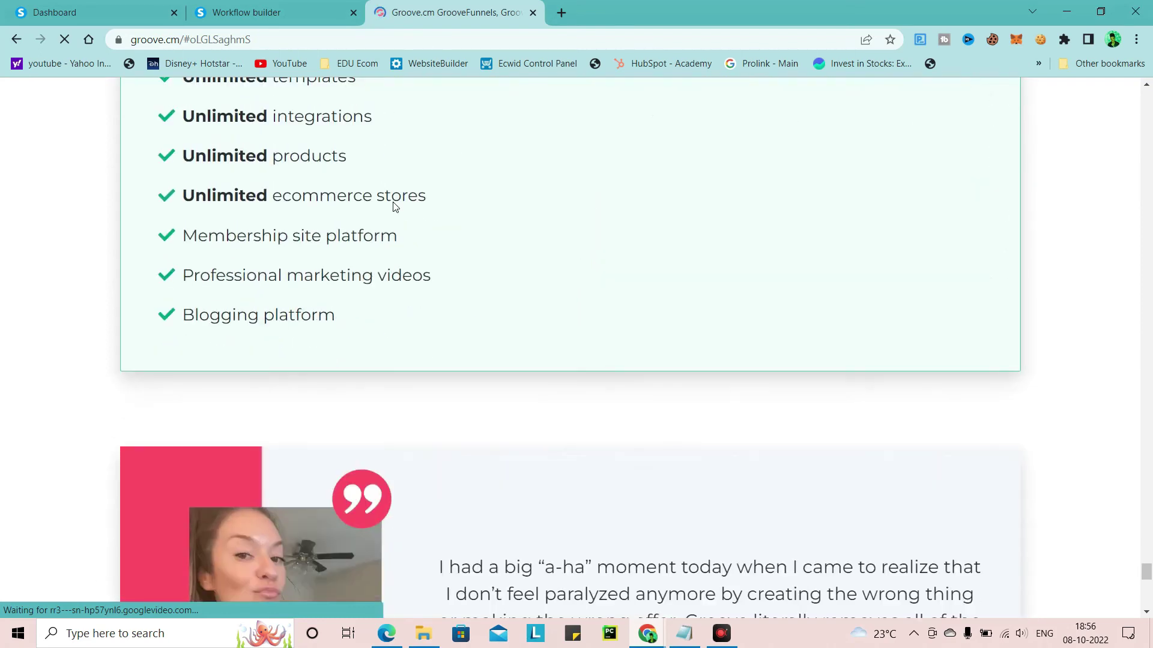
pyautogui.scroll(1, 601, 357)
pyautogui.scroll(-2, 597, 355)
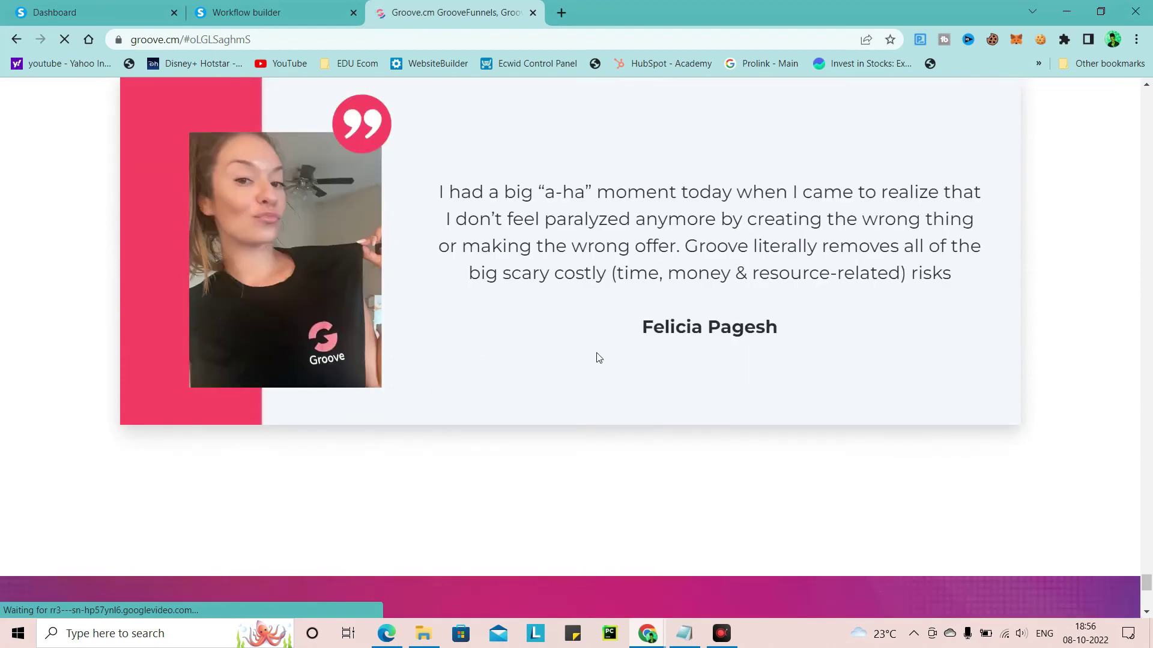
pyautogui.scroll(15, 540, 198)
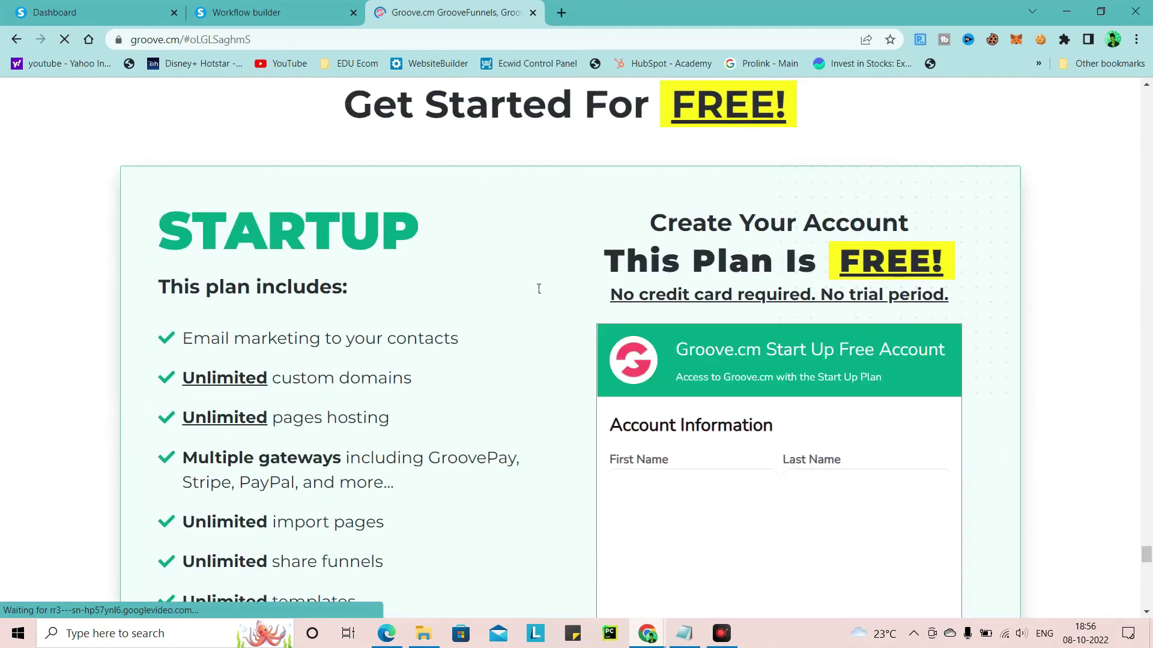
pyautogui.scroll(-3, 539, 289)
# Dismiss the free bonus popup and begin filling in the account username
pyautogui.click(945, 93)
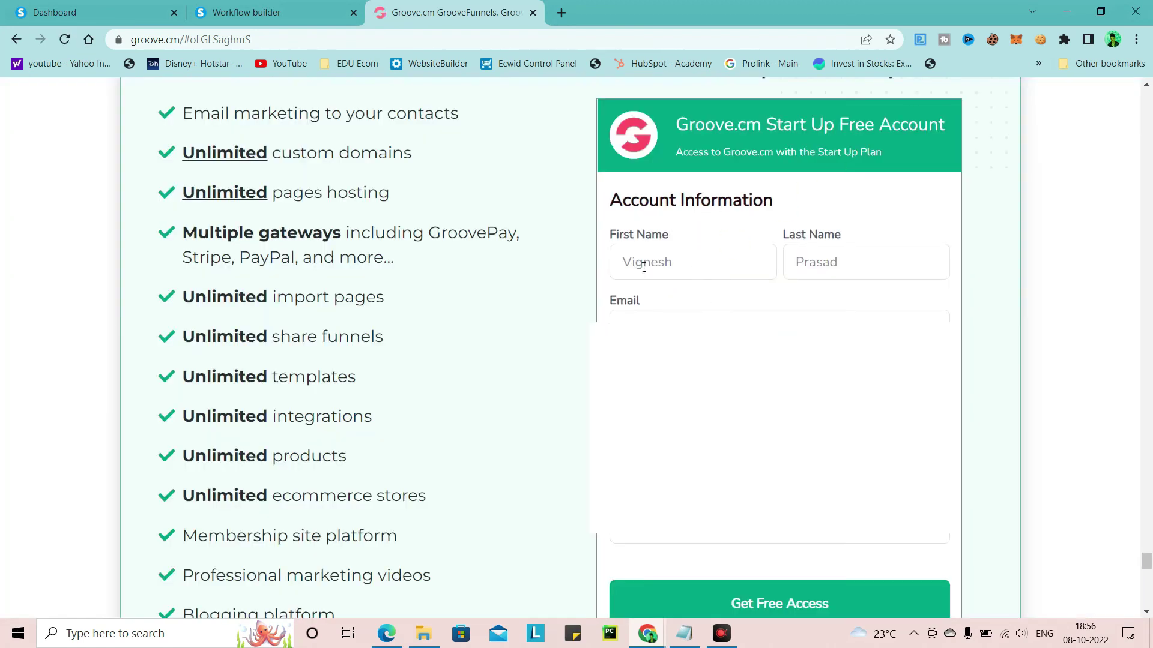
pyautogui.scroll(-2, 705, 244)
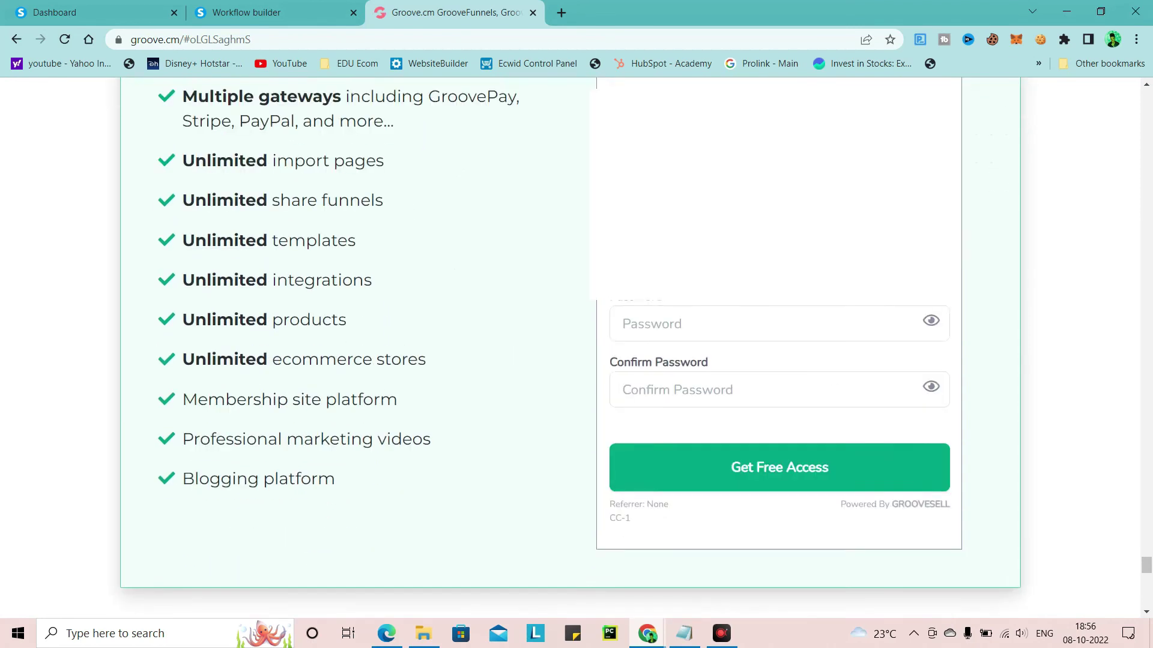
pyautogui.scroll(3, 708, 250)
pyautogui.click(679, 471)
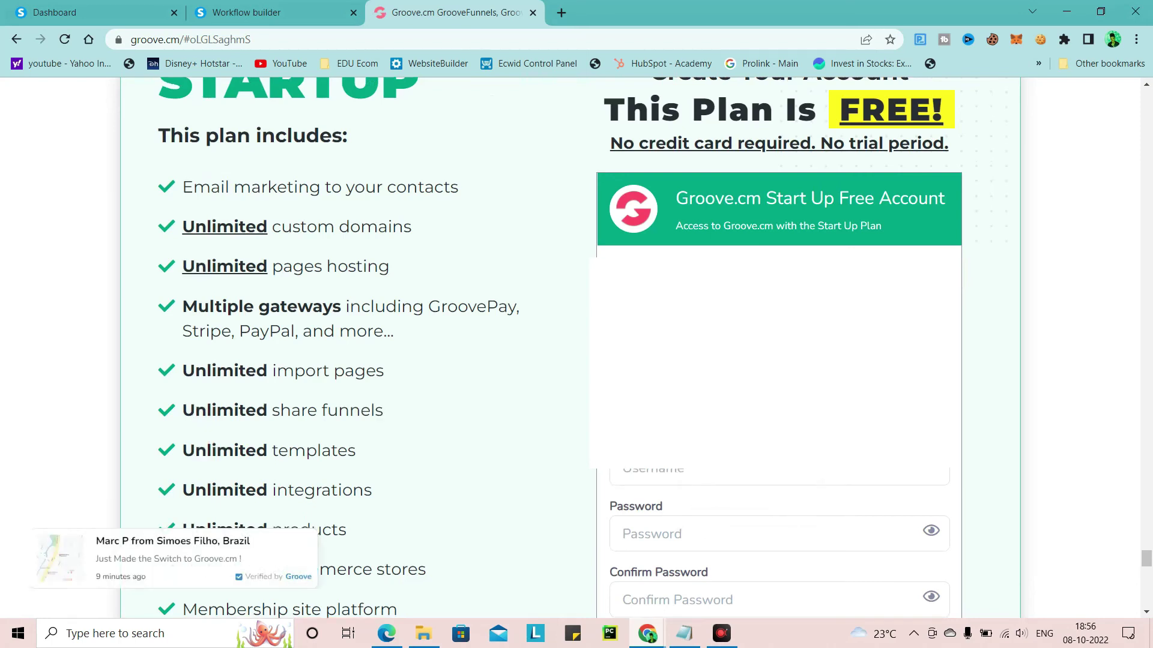
pyautogui.scroll(-1, 576, 348)
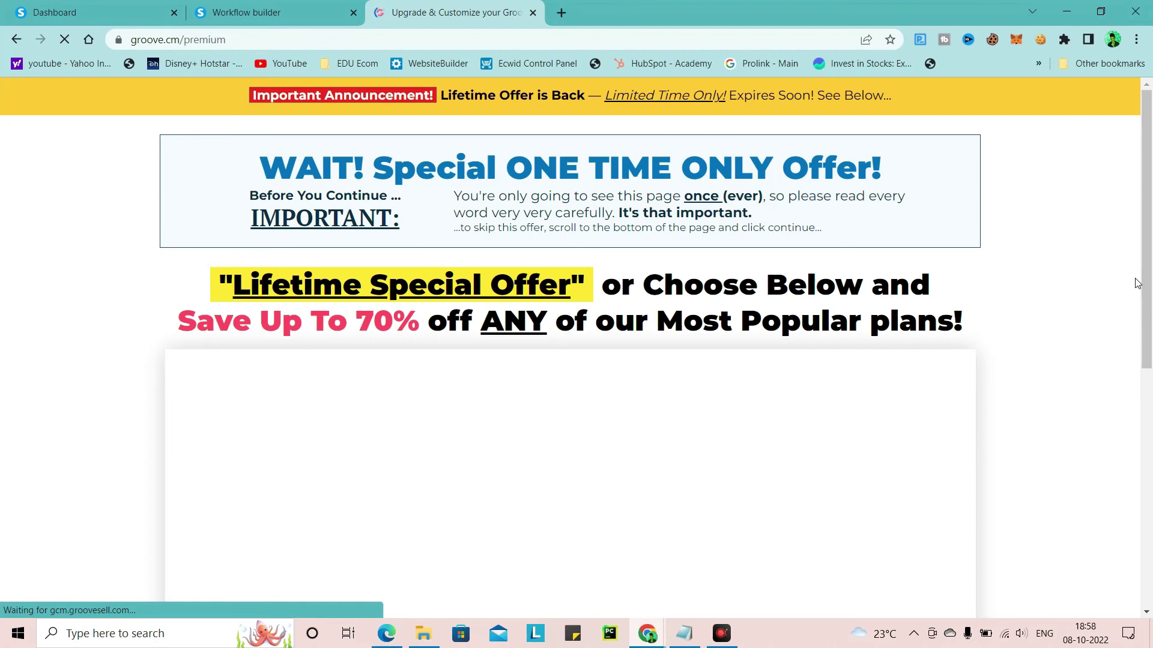
# Scroll down the one-time upgrade offer and decline it with NO THANKS
pyautogui.scroll(-8, 1108, 291)
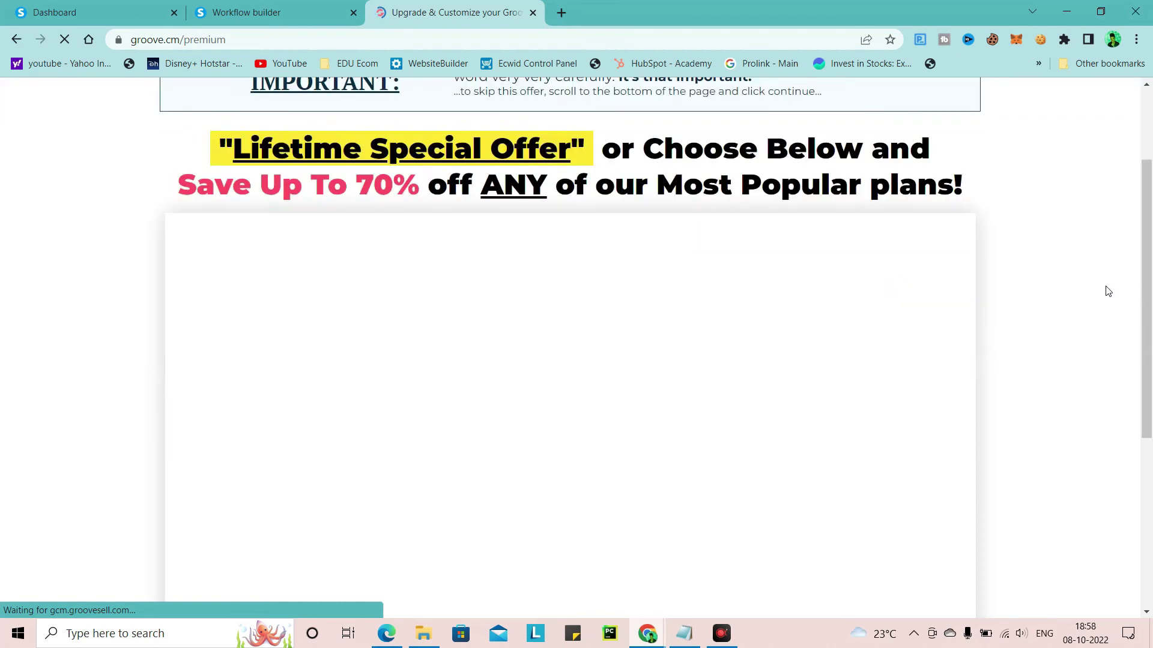
pyautogui.scroll(8, 1108, 292)
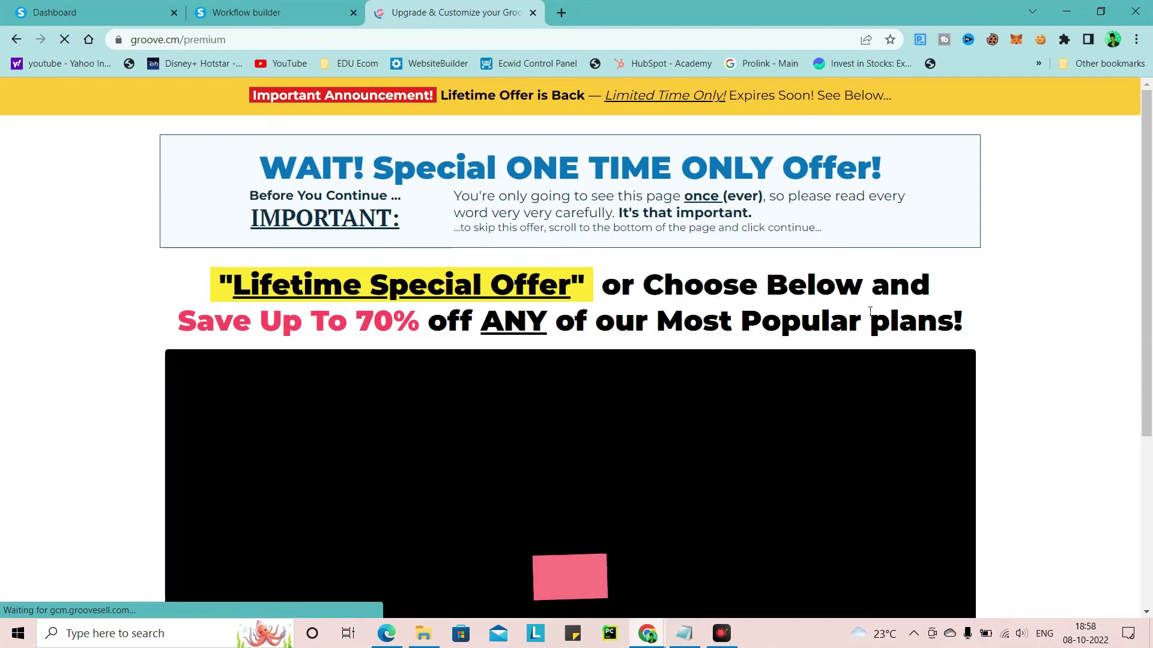
pyautogui.scroll(-2, 1093, 278)
pyautogui.scroll(-3, 767, 329)
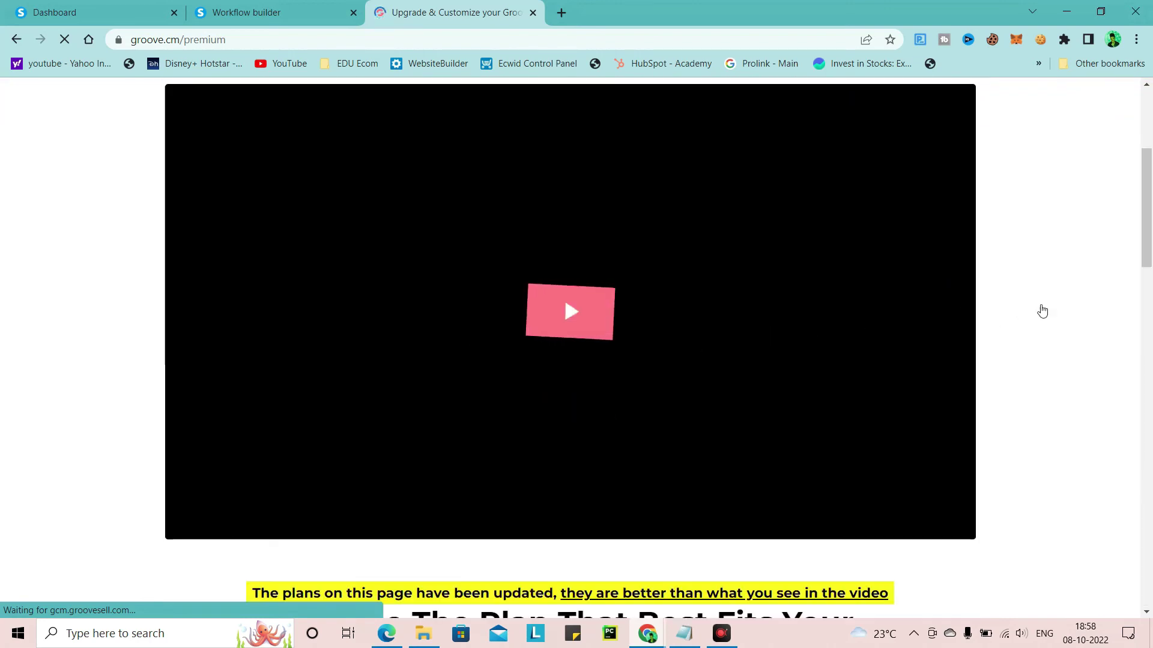
pyautogui.scroll(-10, 645, 356)
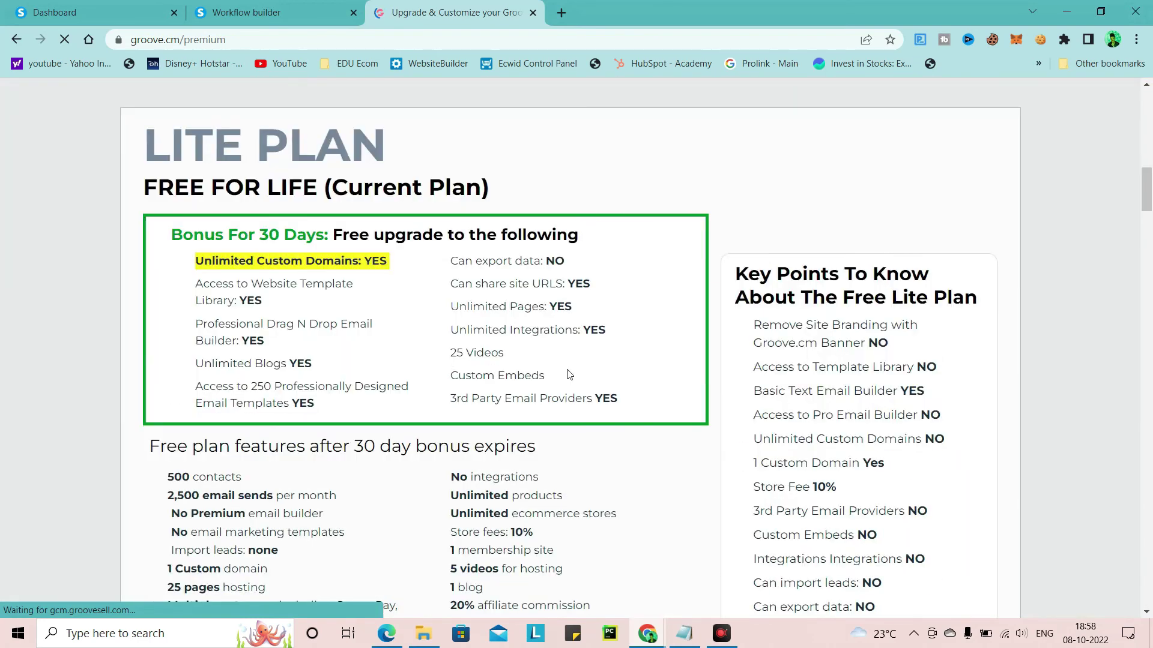
pyautogui.scroll(-15, 569, 374)
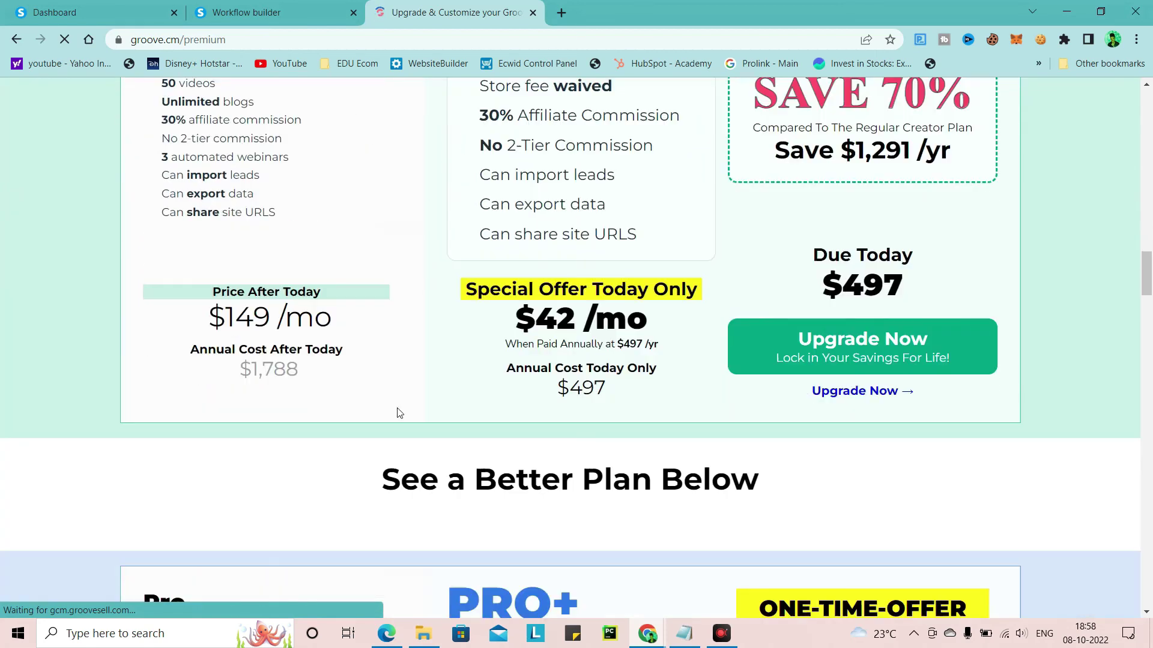
pyautogui.scroll(-15, 440, 334)
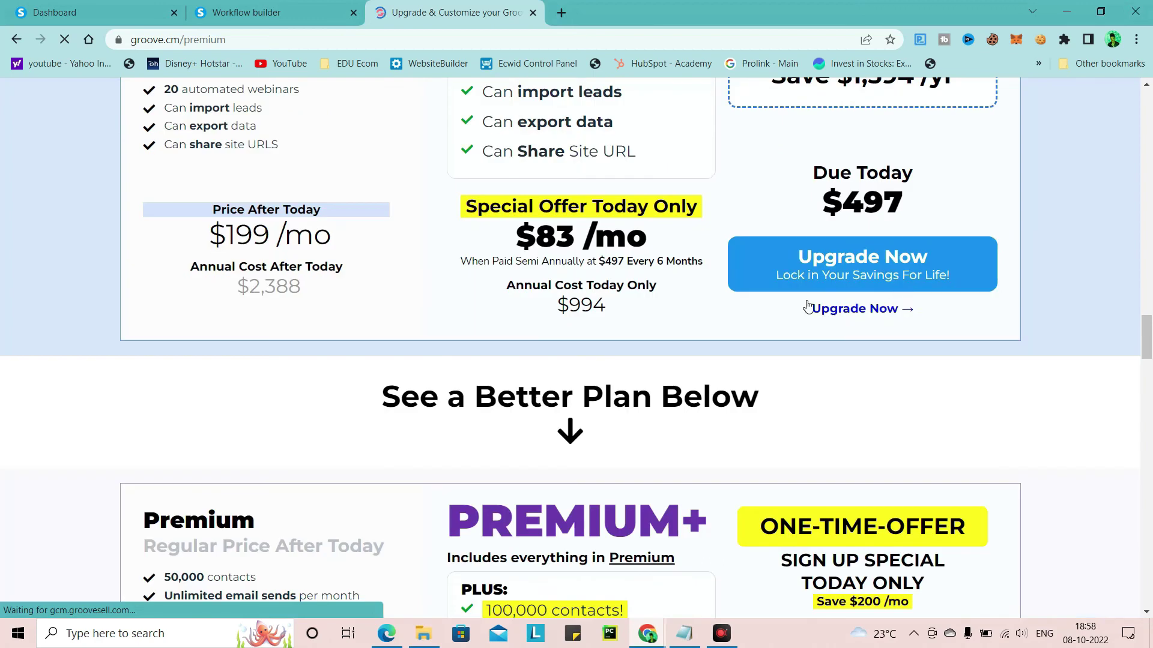
pyautogui.scroll(-5, 1115, 239)
pyautogui.moveTo(1148, 388); pyautogui.dragTo(1148, 585)
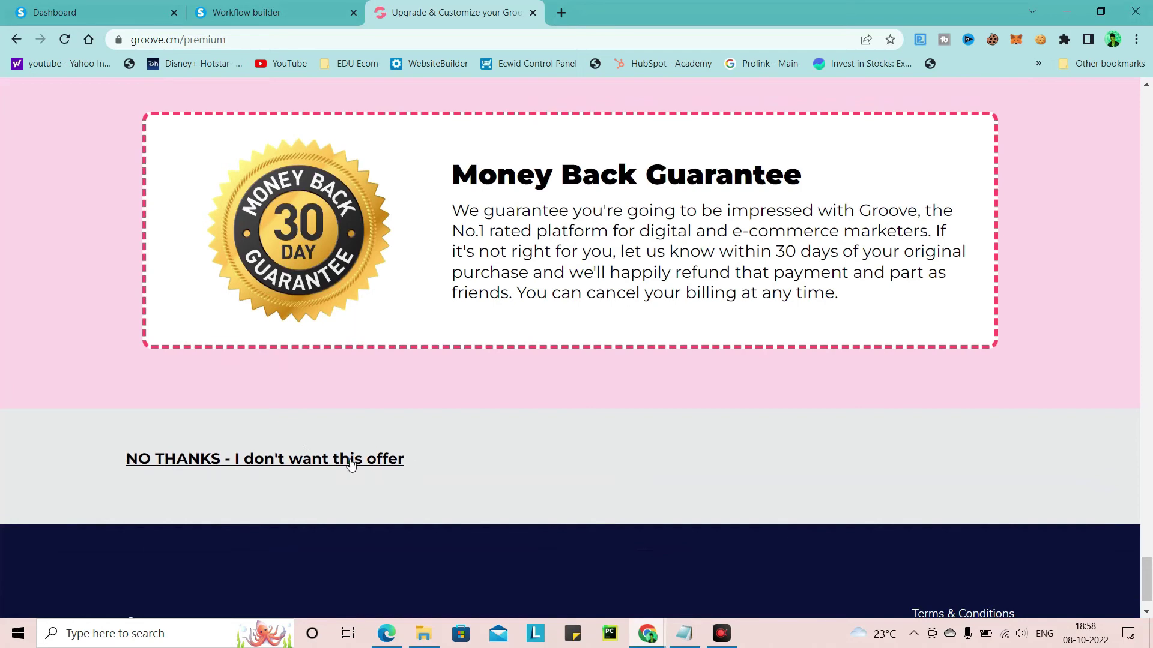
pyautogui.click(349, 461)
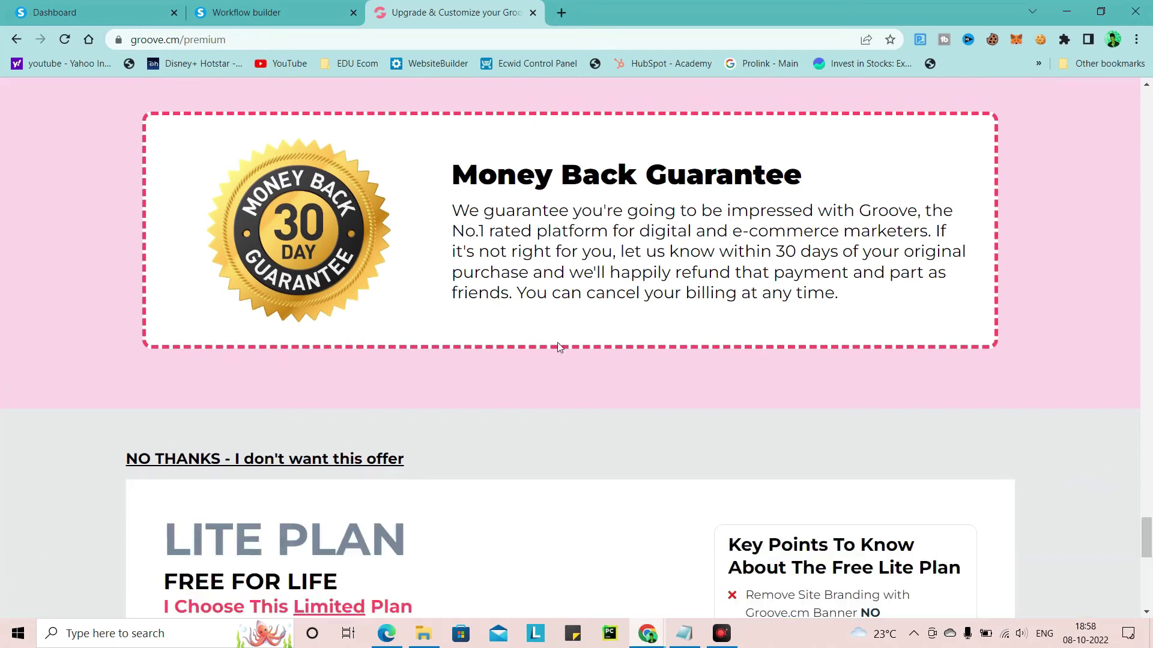
# Stay on the free Lite plan and confirm SKIP OFFER to reach the members area
pyautogui.scroll(-10, 585, 351)
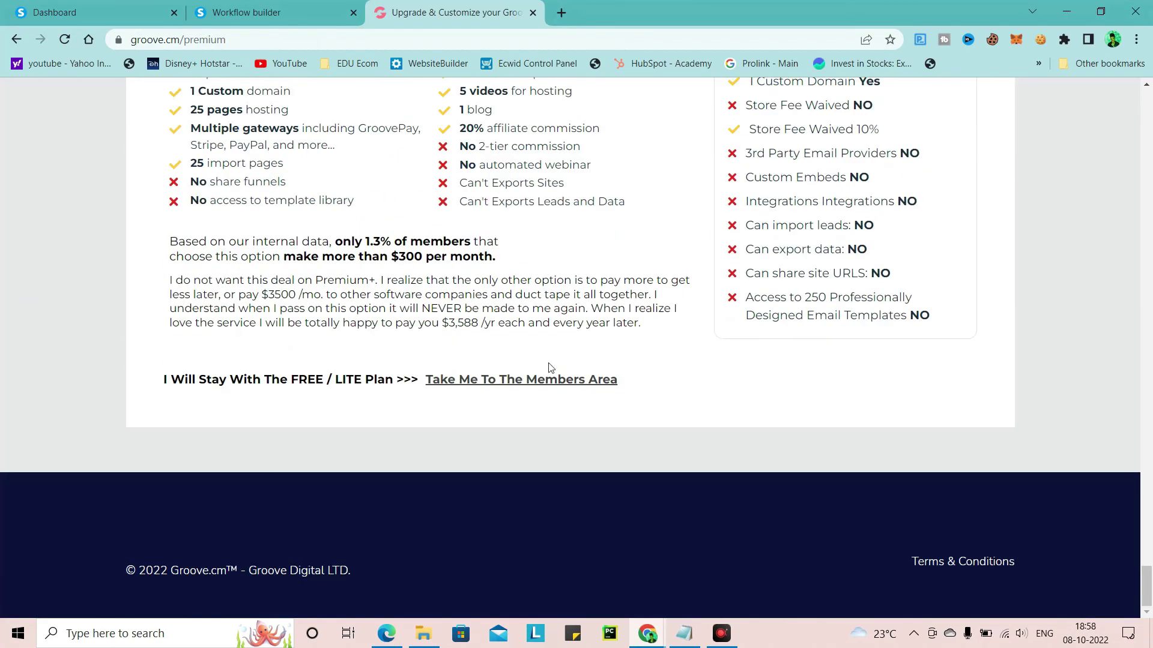
pyautogui.click(237, 385)
pyautogui.click(525, 378)
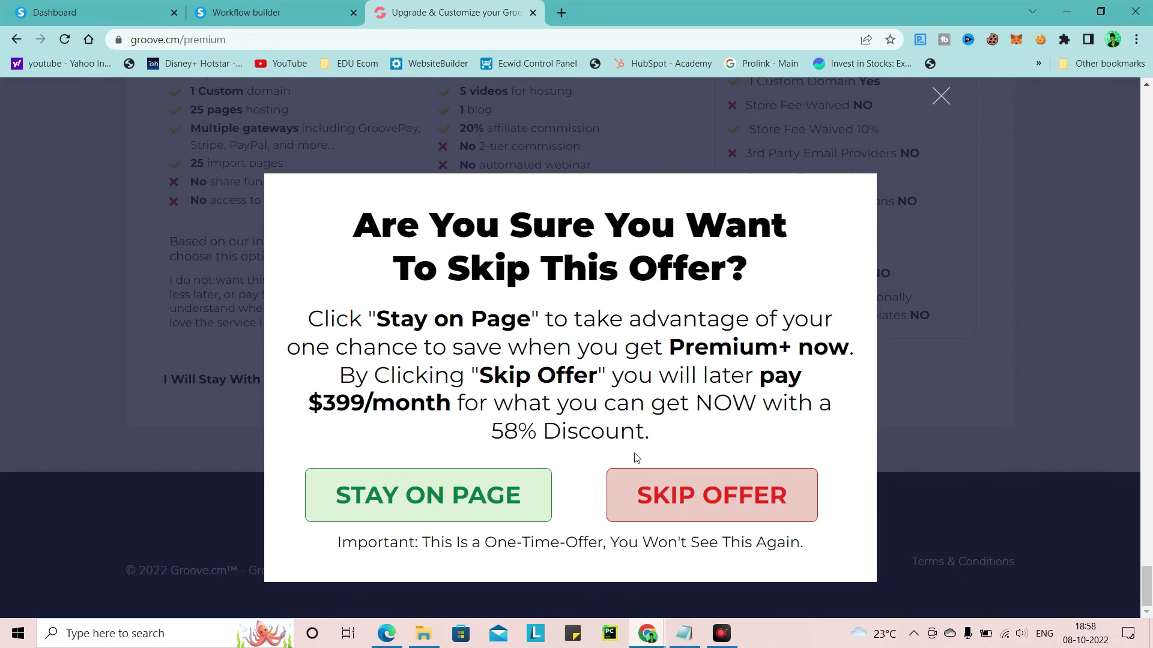
pyautogui.click(687, 496)
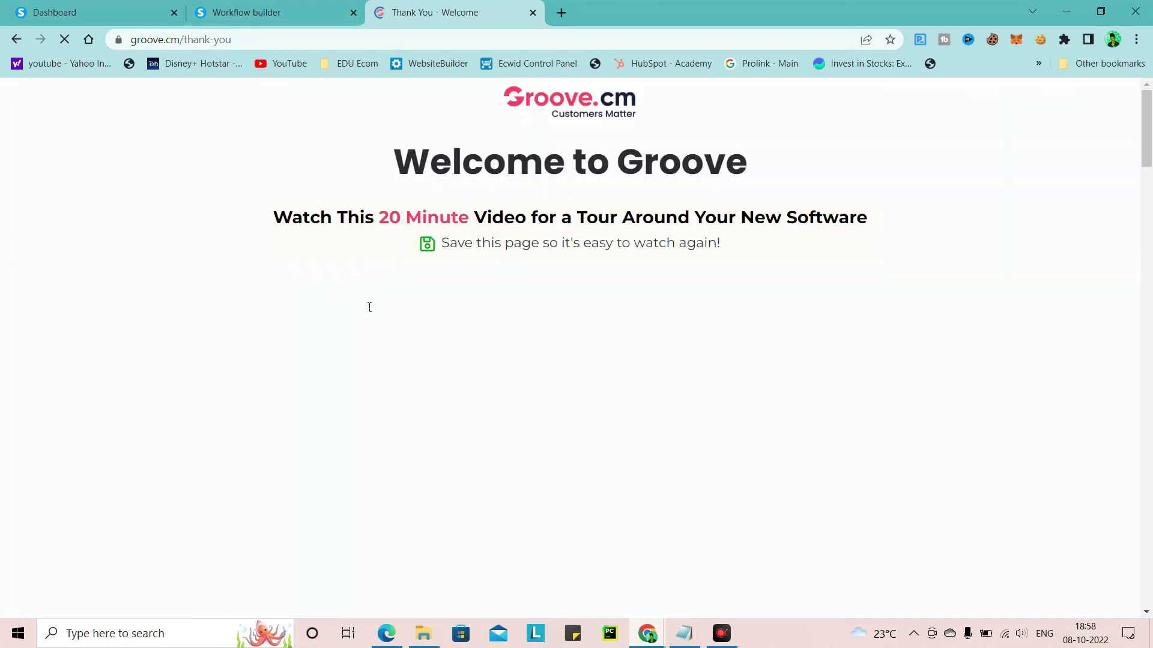
# Open the Groove login page in a new tab from the Final Step section
pyautogui.scroll(-7, 569, 286)
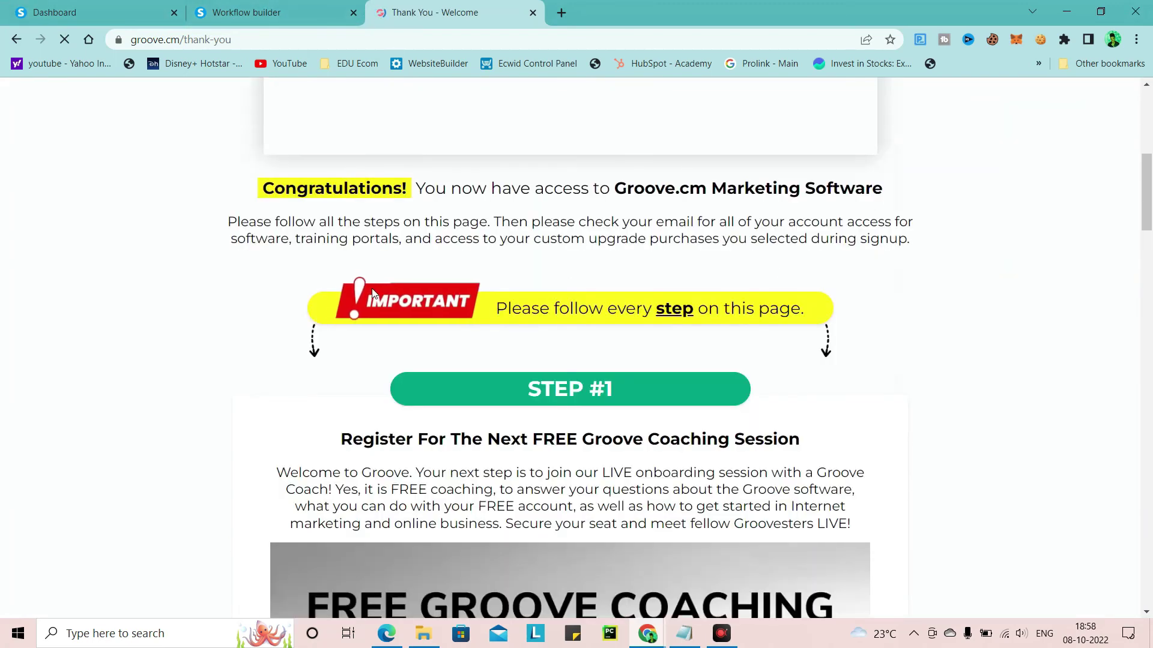
pyautogui.scroll(-15, 693, 256)
pyautogui.scroll(-20, 691, 259)
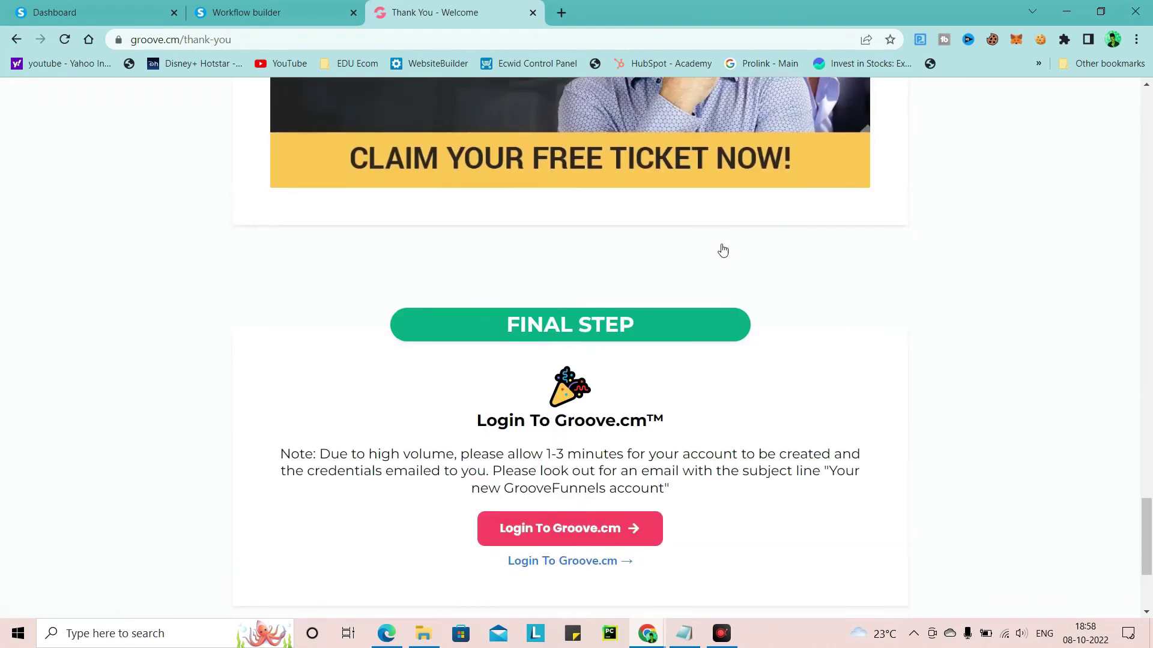
pyautogui.scroll(-4, 724, 252)
pyautogui.scroll(4, 660, 264)
pyautogui.scroll(-4, 649, 390)
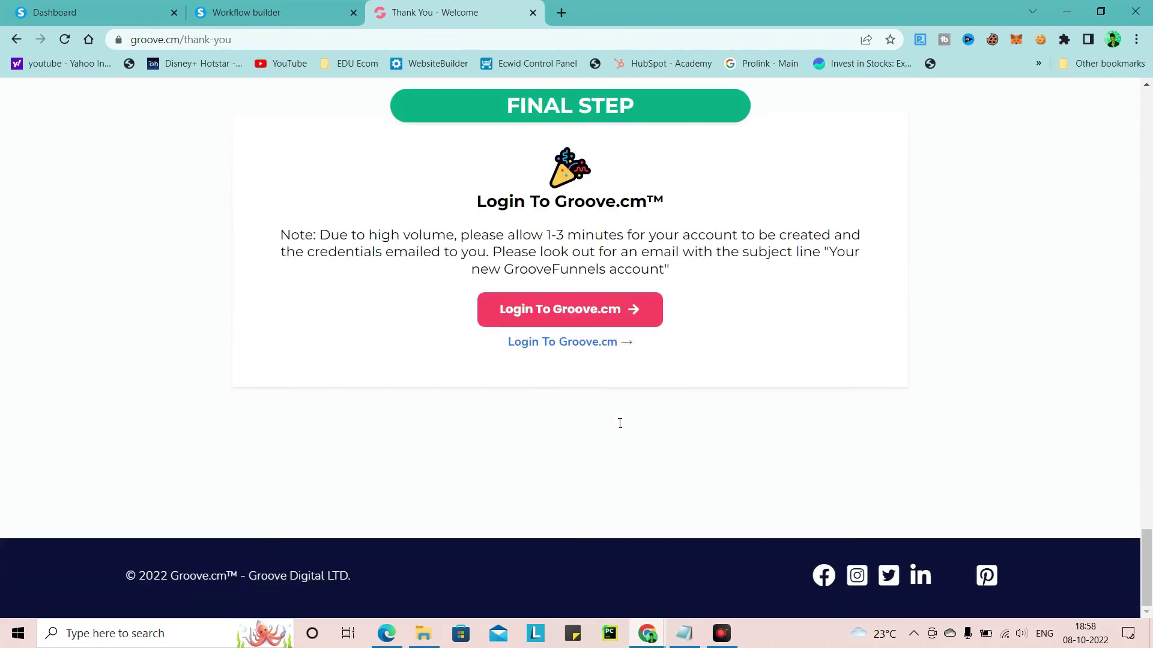
pyautogui.click(510, 312)
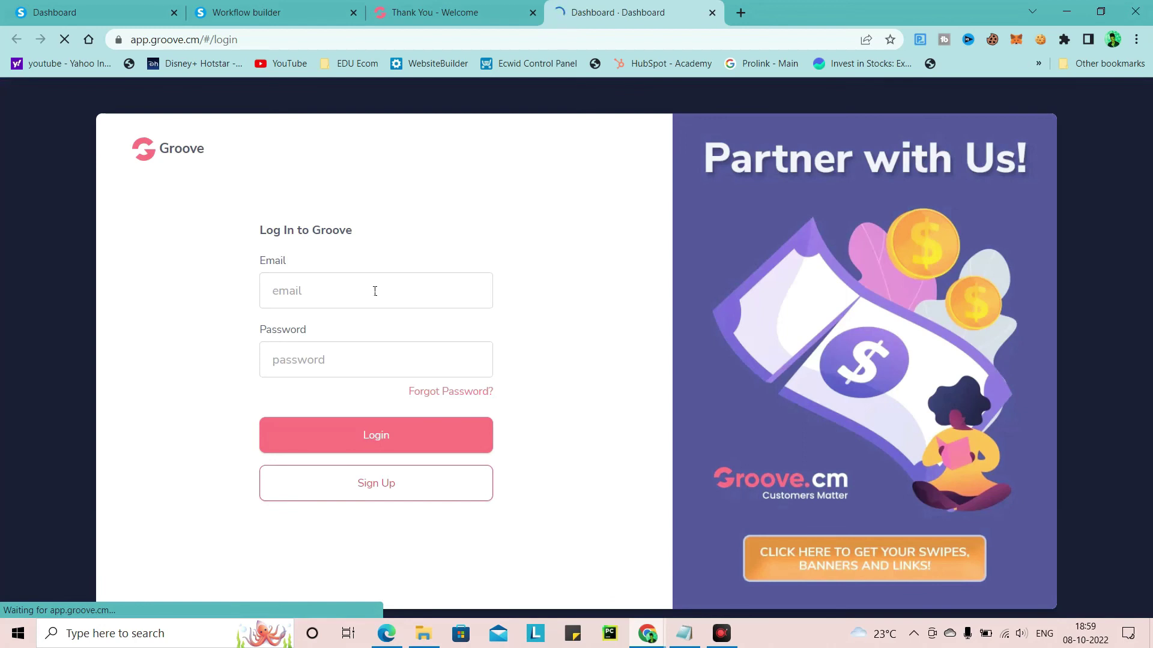
# Log in using the saved account e-mail from autocomplete and the account password
pyautogui.click(374, 291)
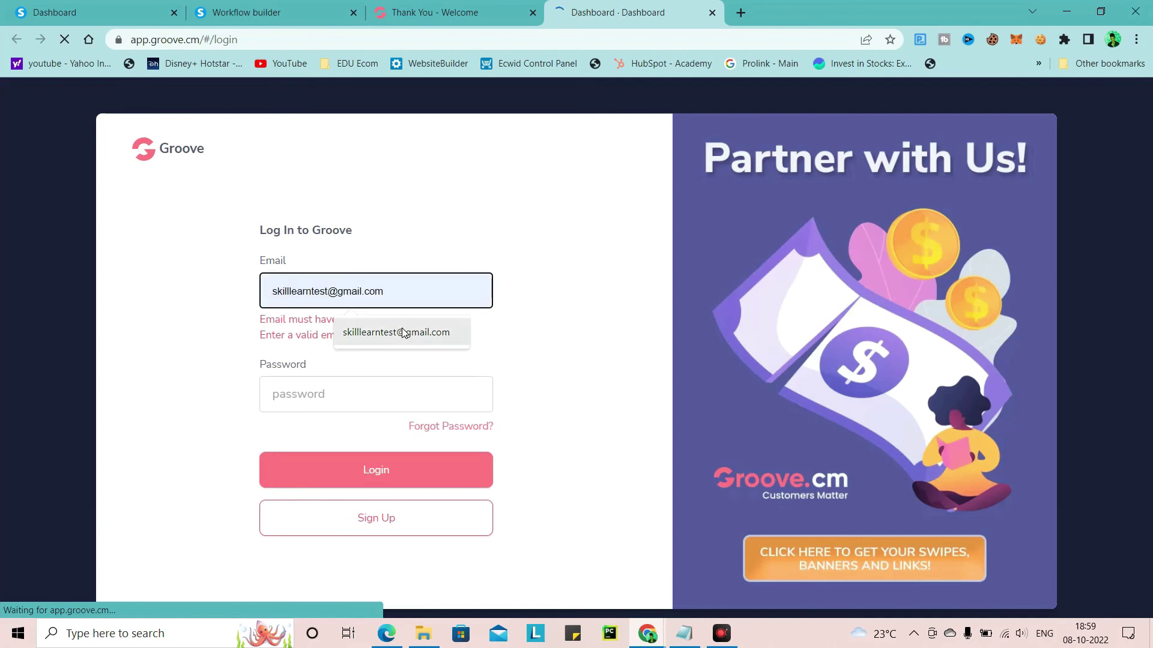
pyautogui.click(391, 332)
pyautogui.click(297, 363)
pyautogui.write('••')
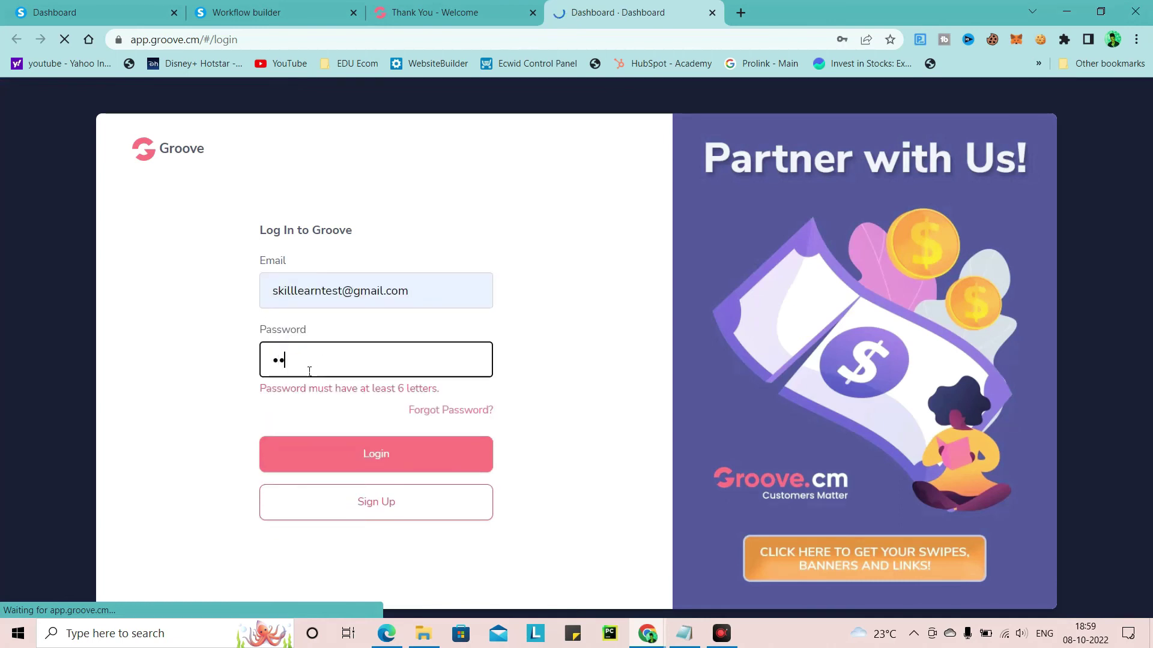
pyautogui.write('•••••••')
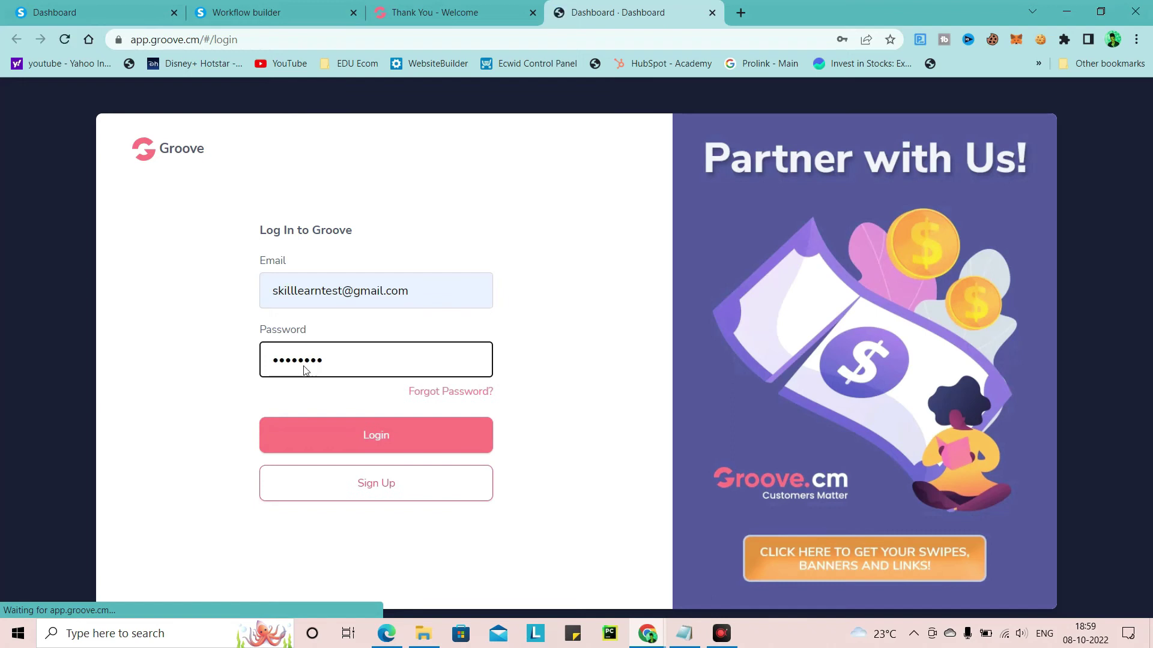
pyautogui.click(308, 432)
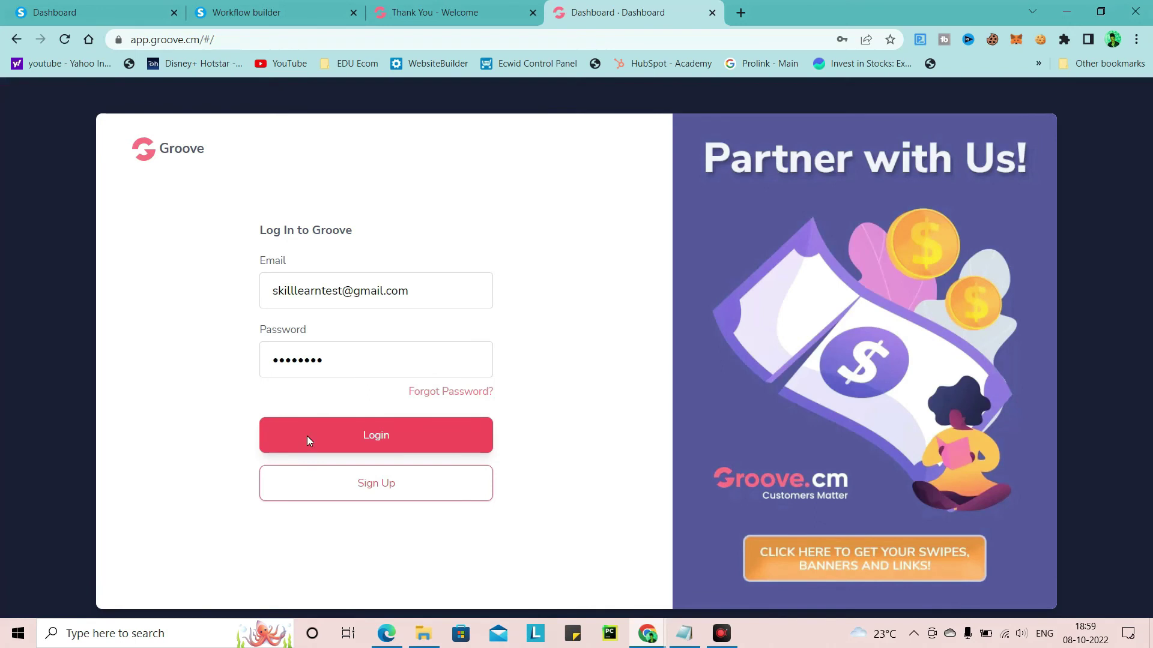
pyautogui.click(308, 440)
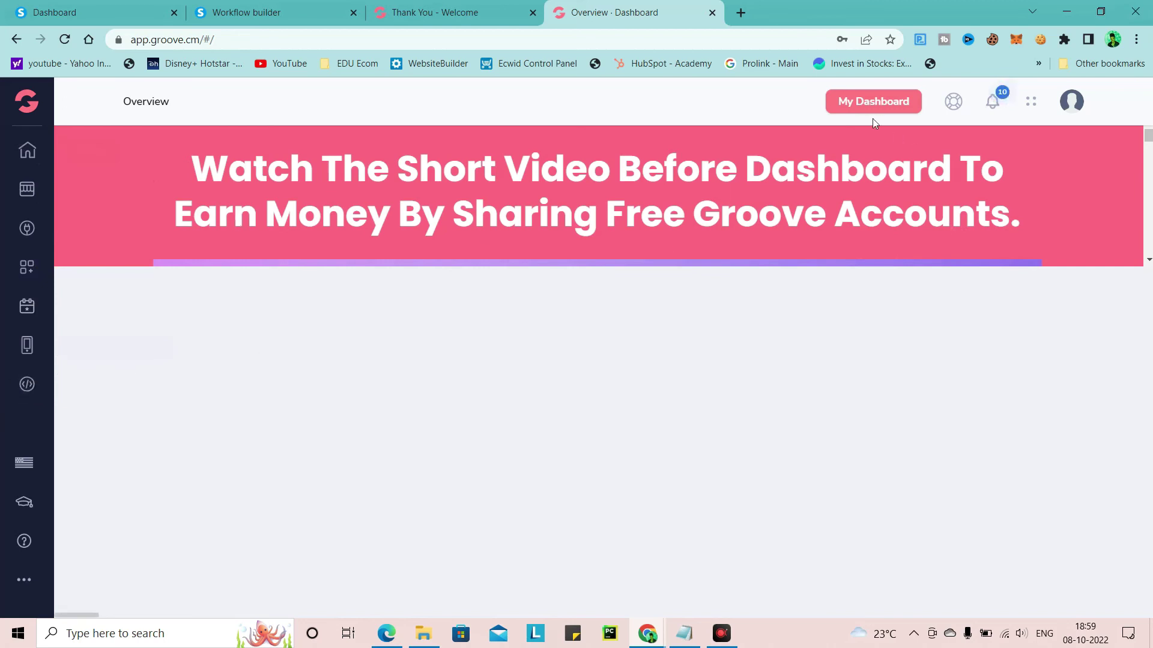
# Go to My Dashboard and open GroovePages from the Quick Links tiles
pyautogui.click(886, 100)
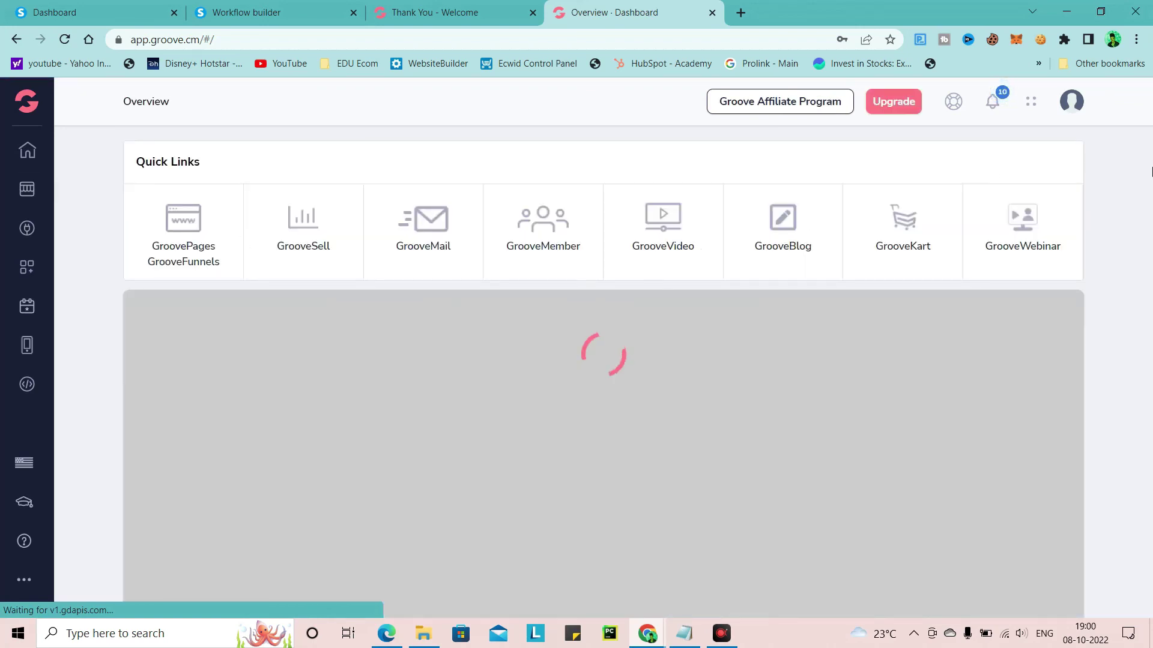
pyautogui.scroll(-2, 1150, 174)
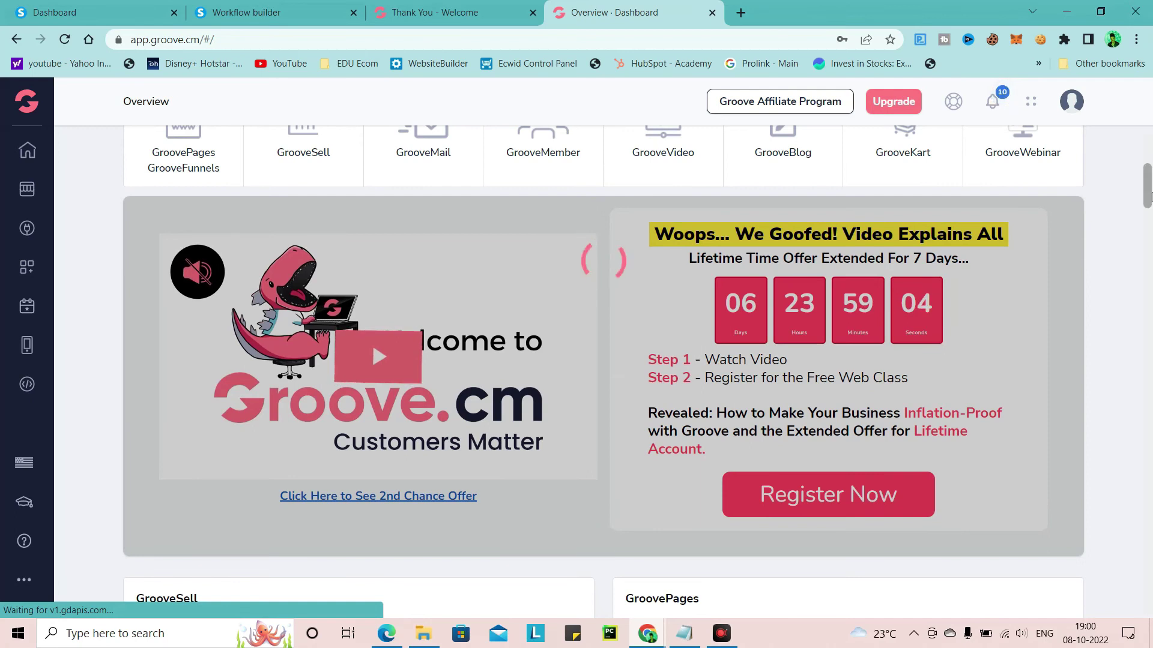
pyautogui.scroll(-8, 1149, 200)
pyautogui.scroll(8, 1149, 200)
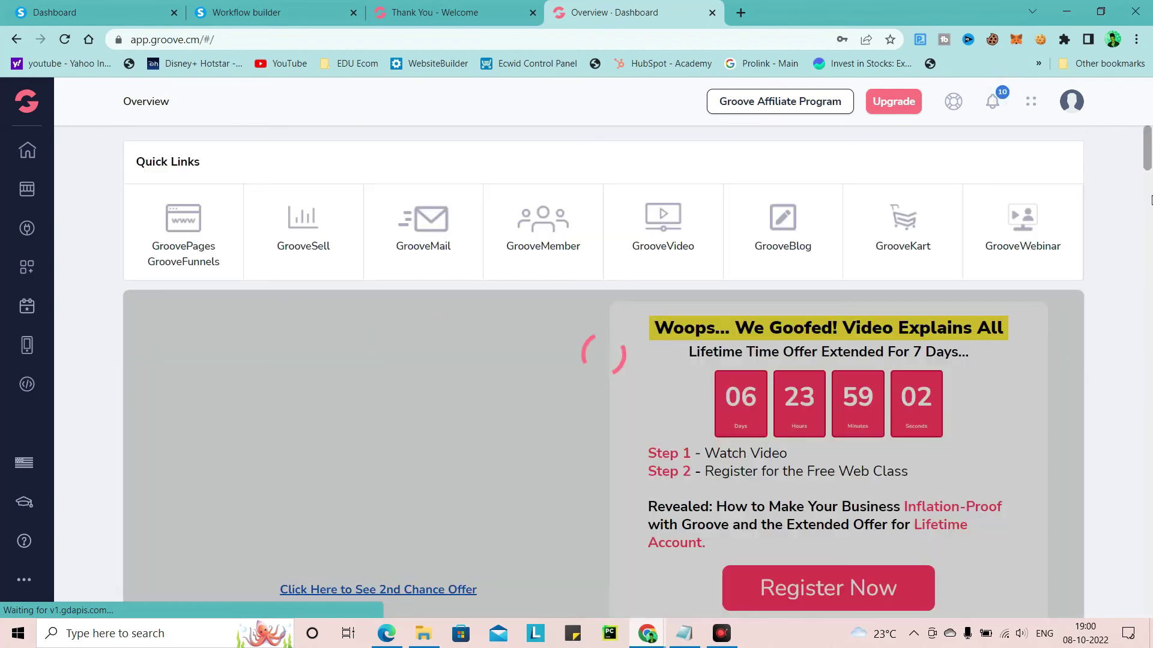
pyautogui.click(184, 239)
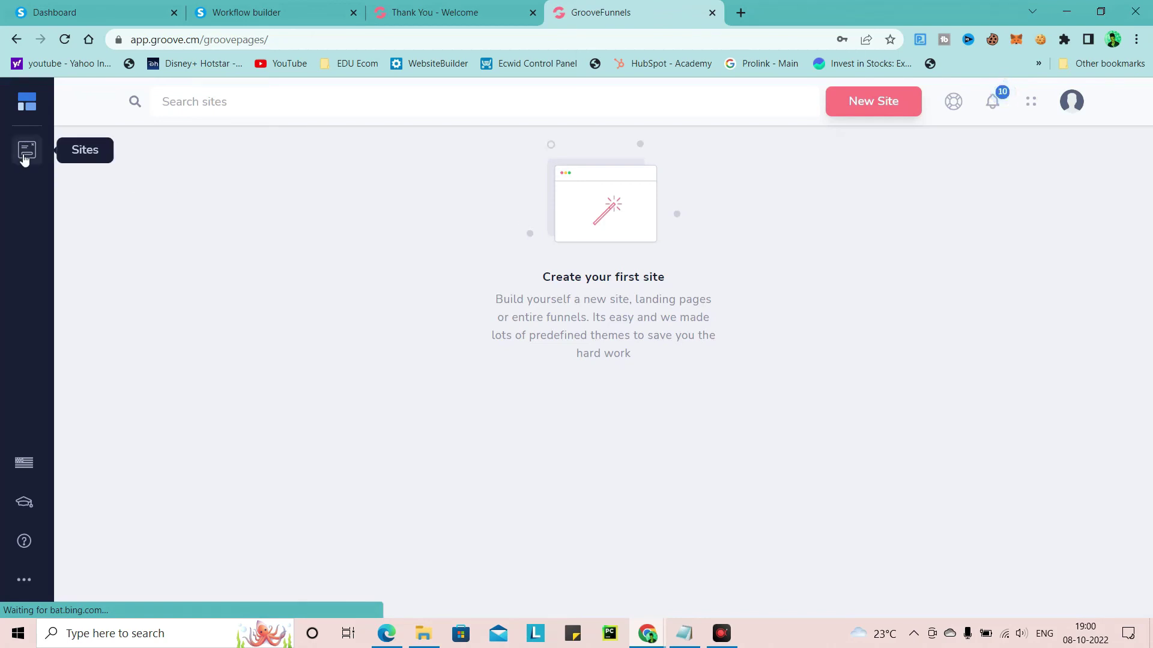
# Start a new site and switch the Types filter between Single Pages and Complete Sites
pyautogui.click(876, 114)
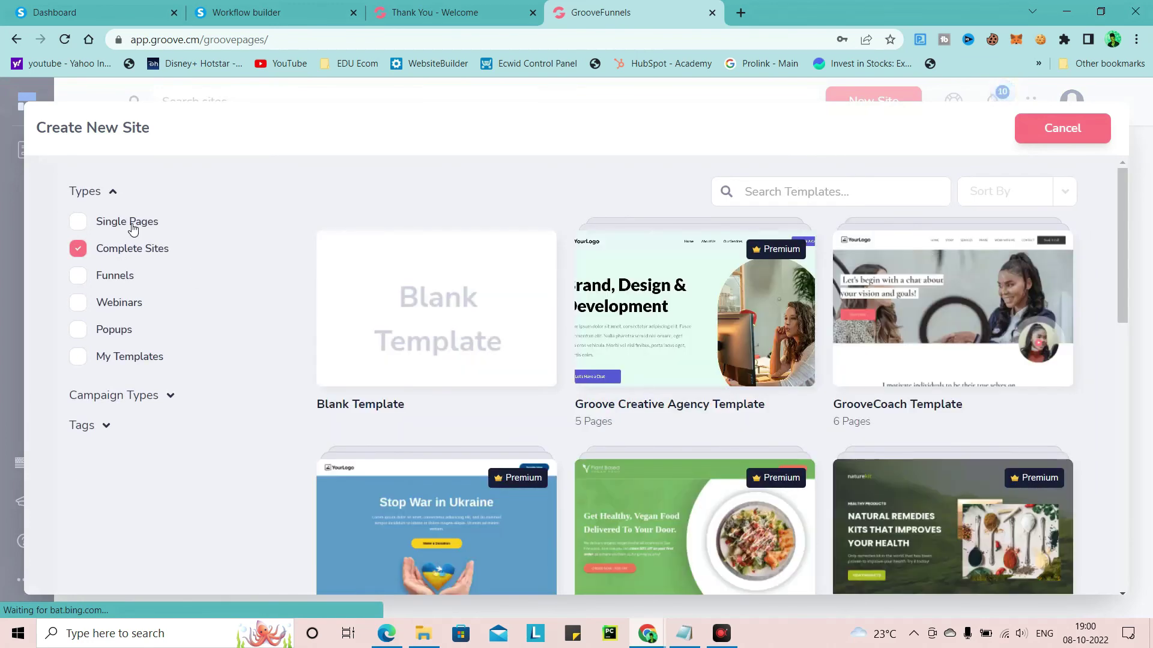
pyautogui.click(132, 226)
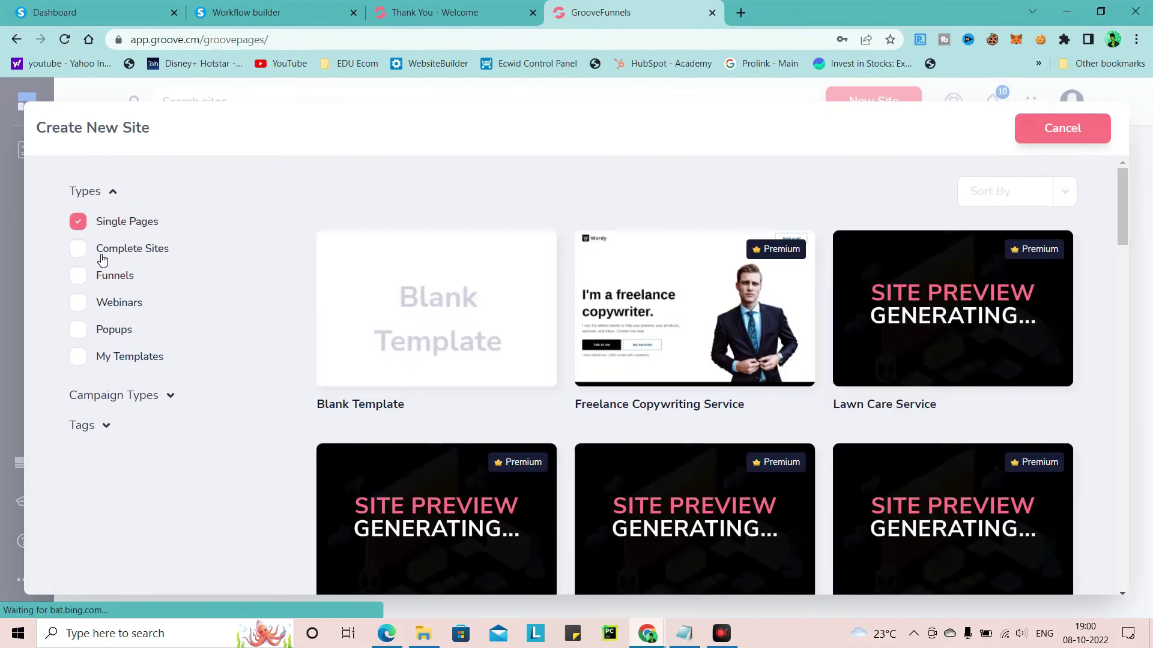
pyautogui.click(102, 252)
pyautogui.scroll(-15, 547, 395)
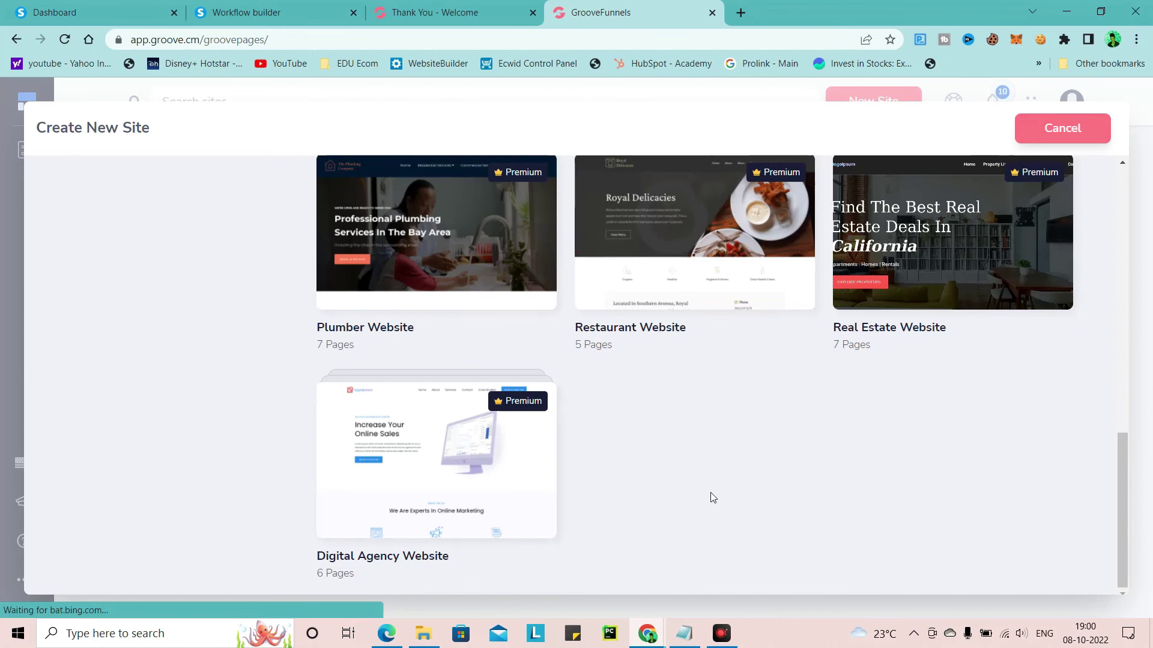
pyautogui.scroll(8, 713, 493)
pyautogui.scroll(6, 1113, 363)
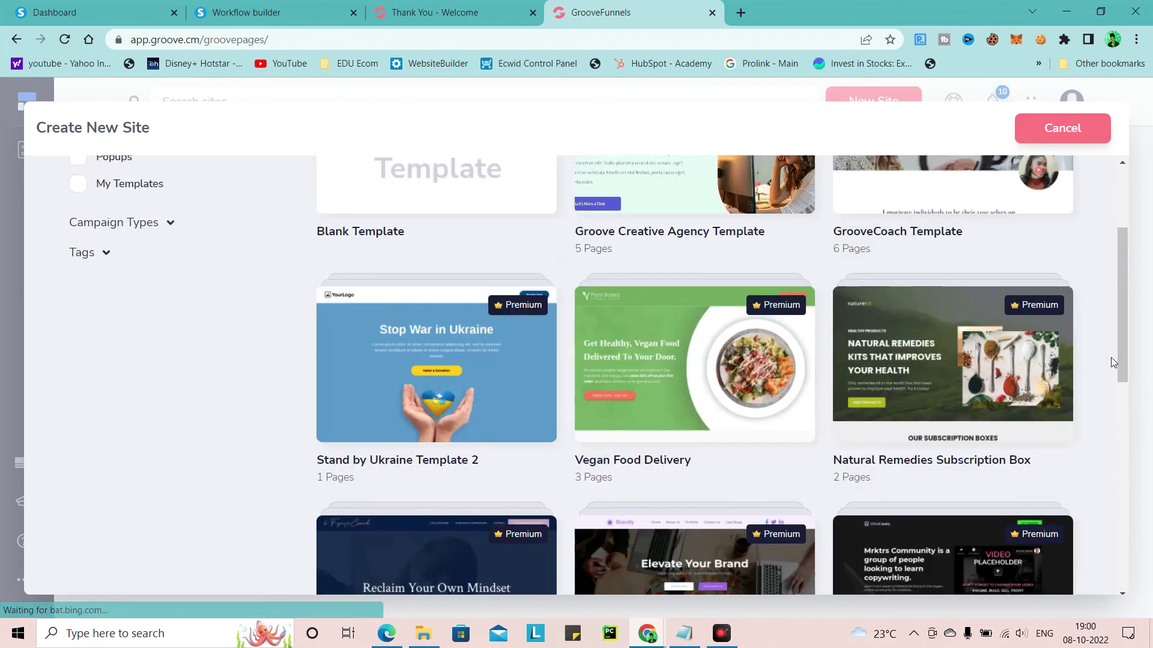
pyautogui.scroll(-12, 1113, 363)
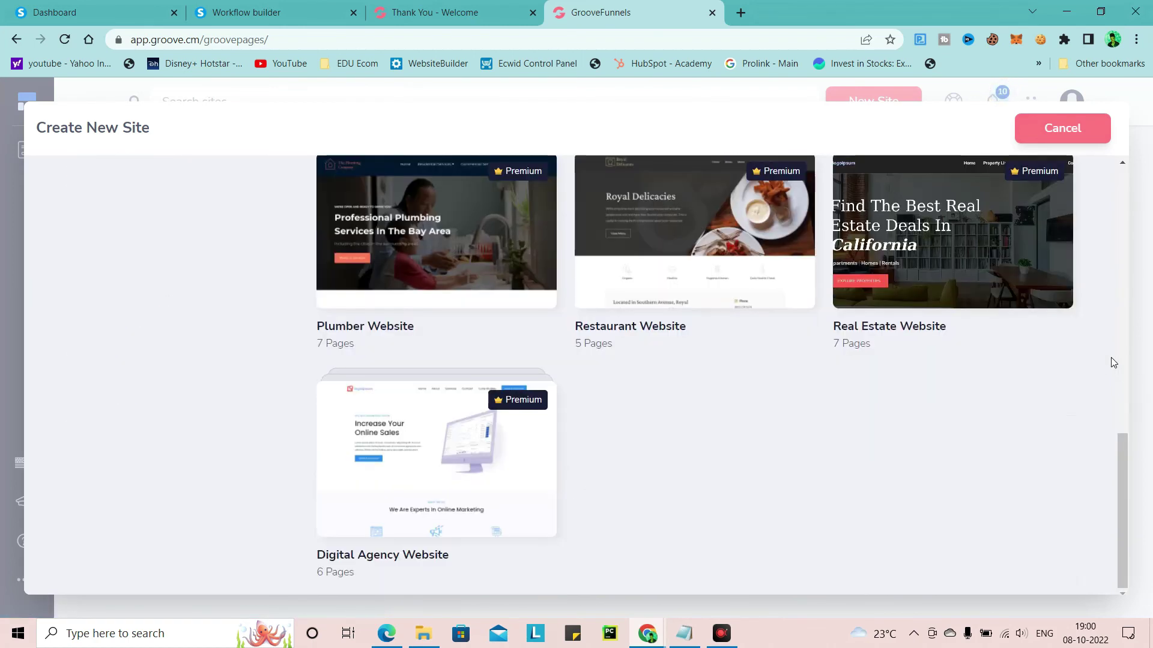
pyautogui.scroll(12, 464, 301)
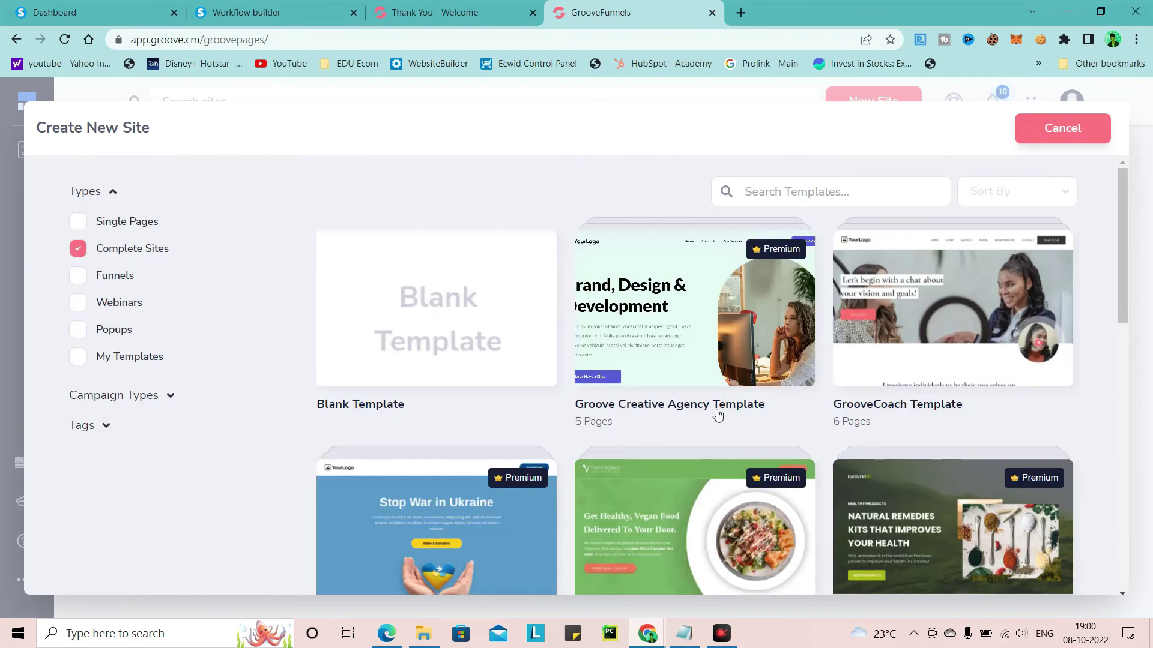
# Browse the Funnels templates, then the single-page templates
pyautogui.click(93, 276)
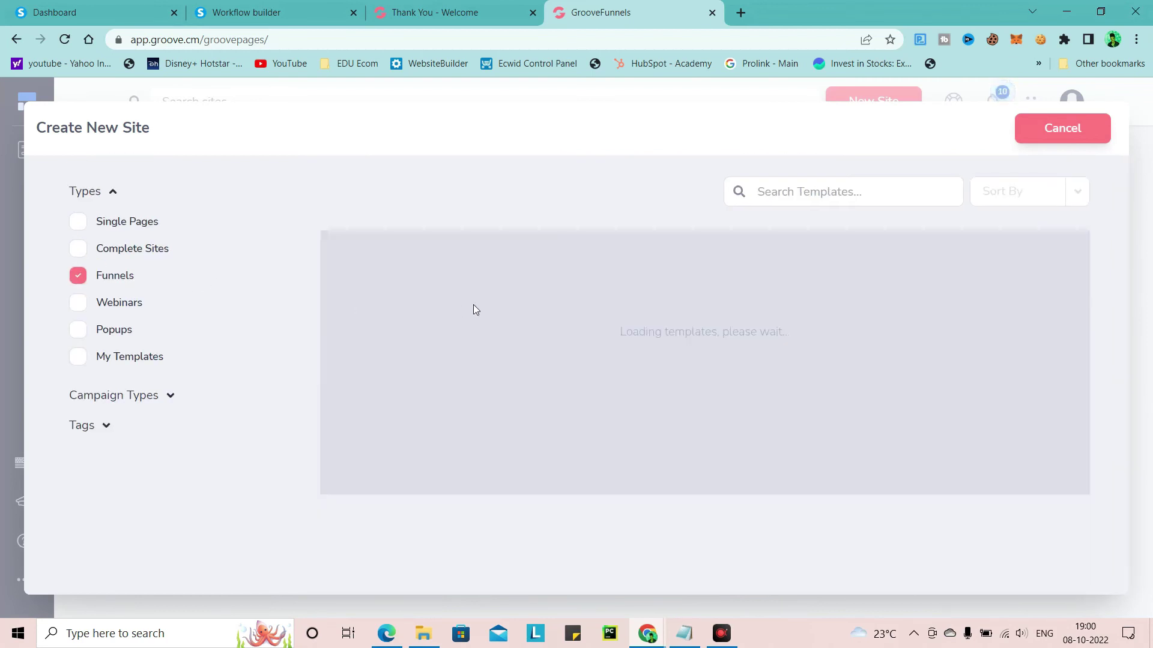
pyautogui.scroll(-8, 983, 337)
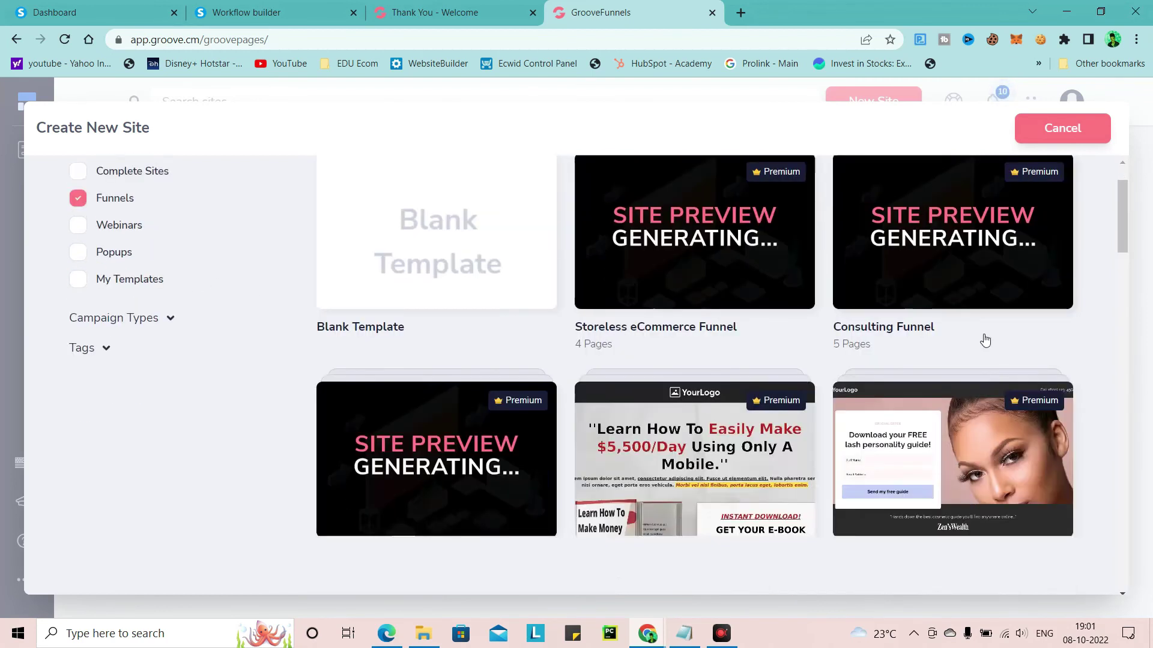
pyautogui.scroll(-10, 985, 339)
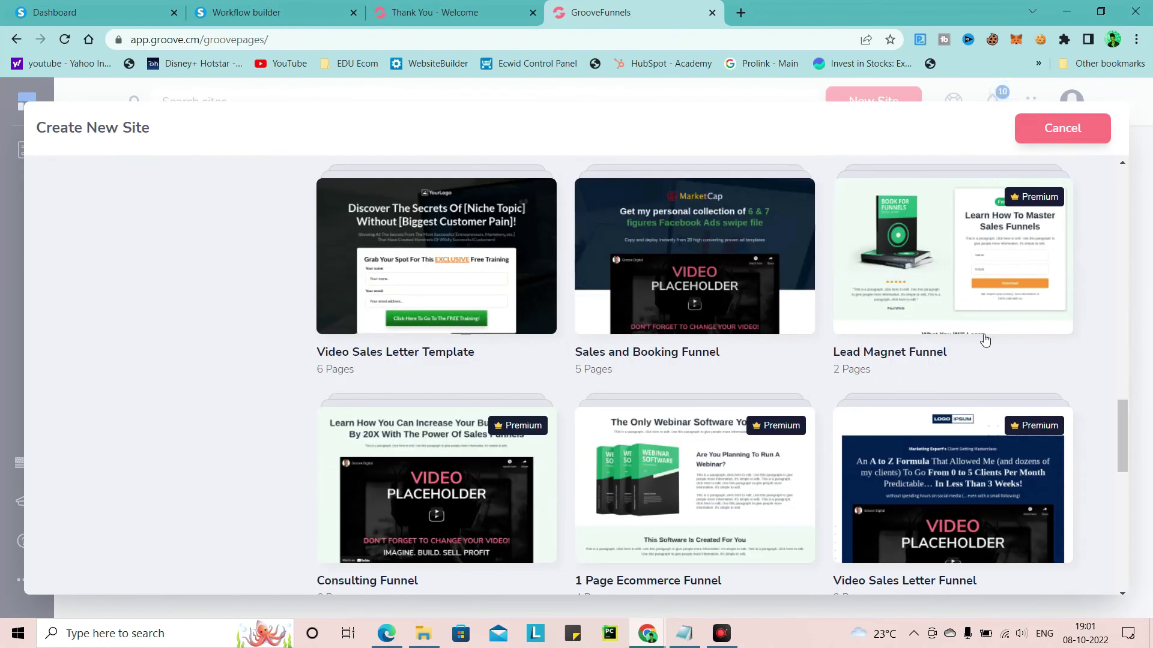
pyautogui.scroll(-10, 985, 340)
pyautogui.scroll(4, 984, 340)
pyautogui.scroll(10, 985, 340)
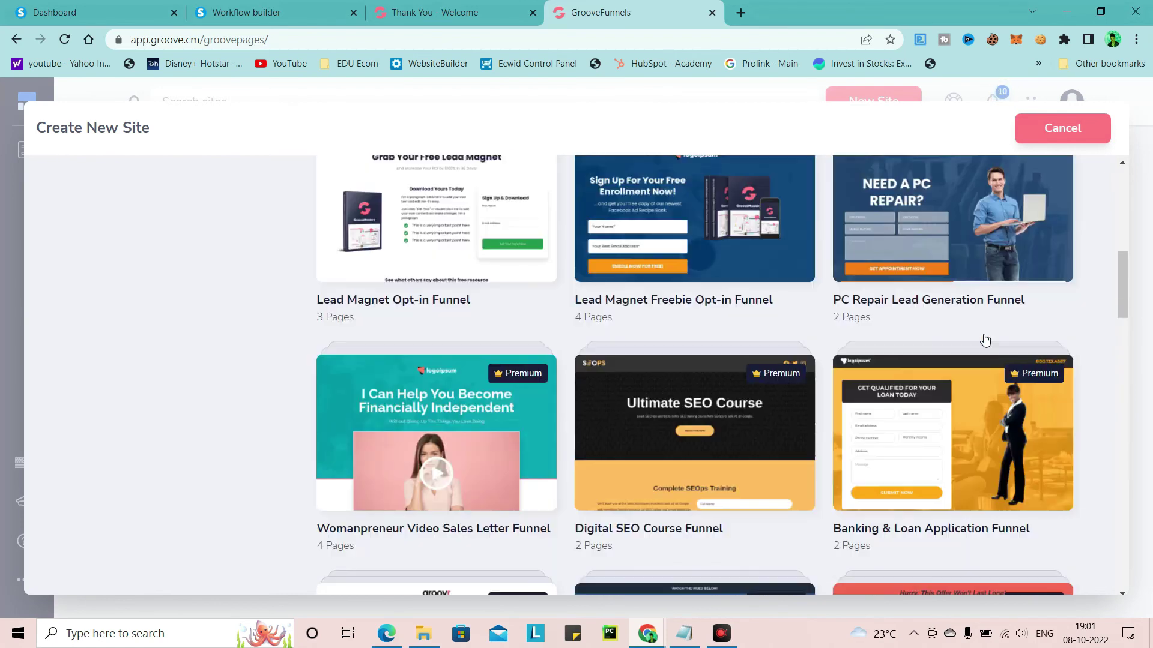
pyautogui.scroll(8, 982, 338)
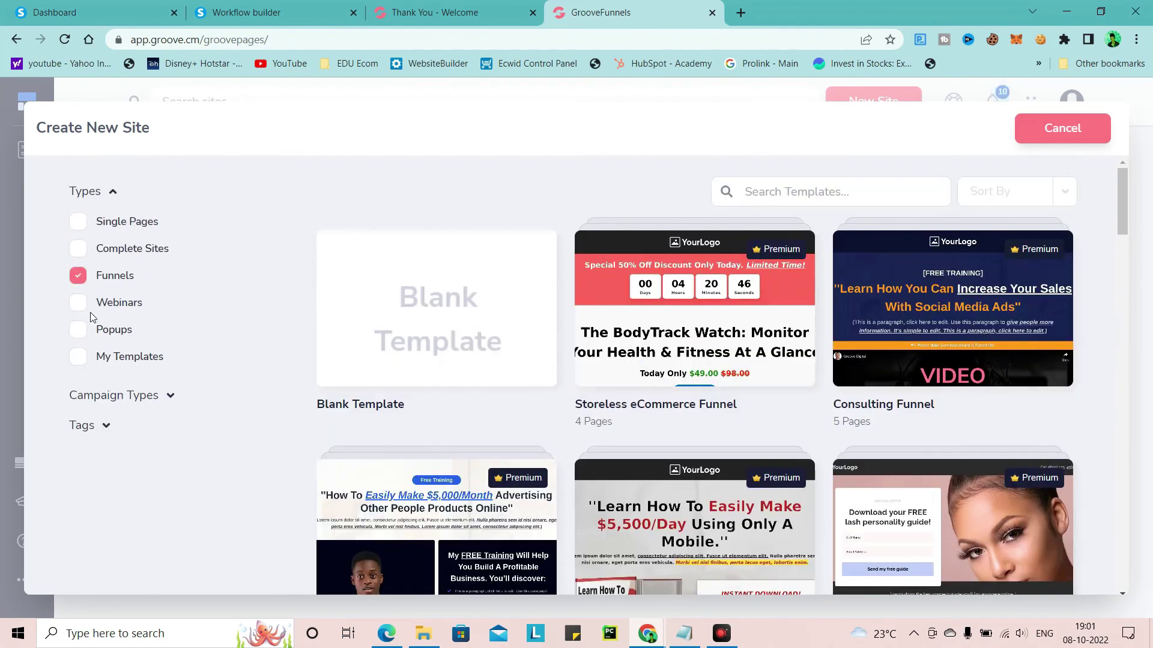
pyautogui.click(103, 223)
pyautogui.scroll(-10, 772, 319)
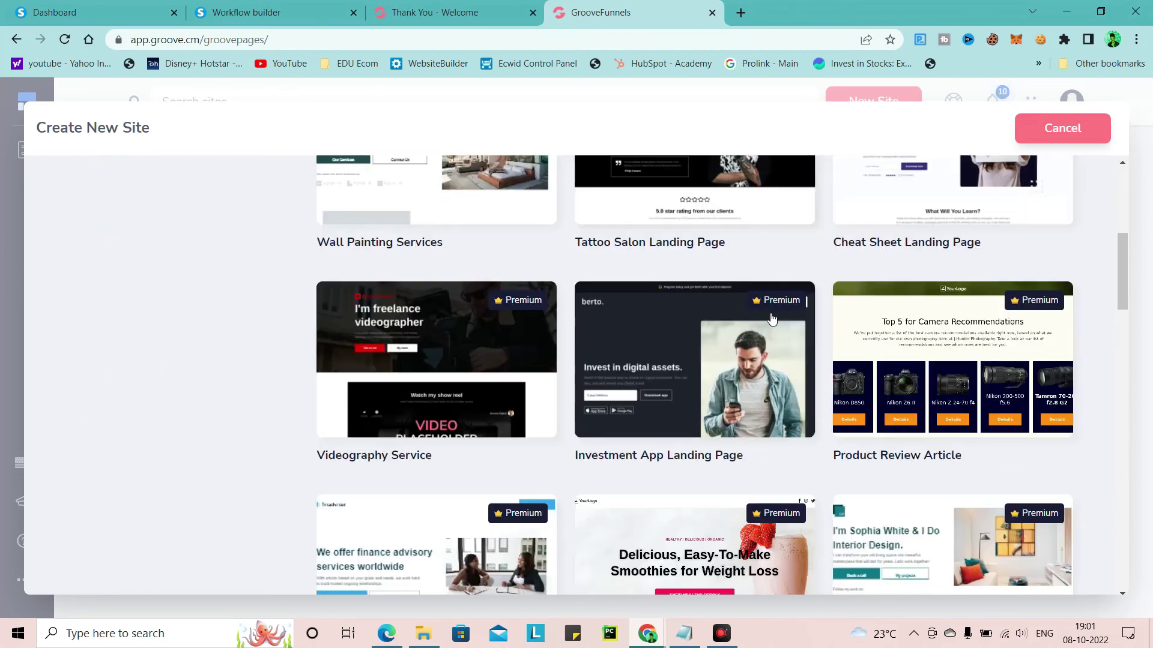
pyautogui.scroll(-9, 772, 318)
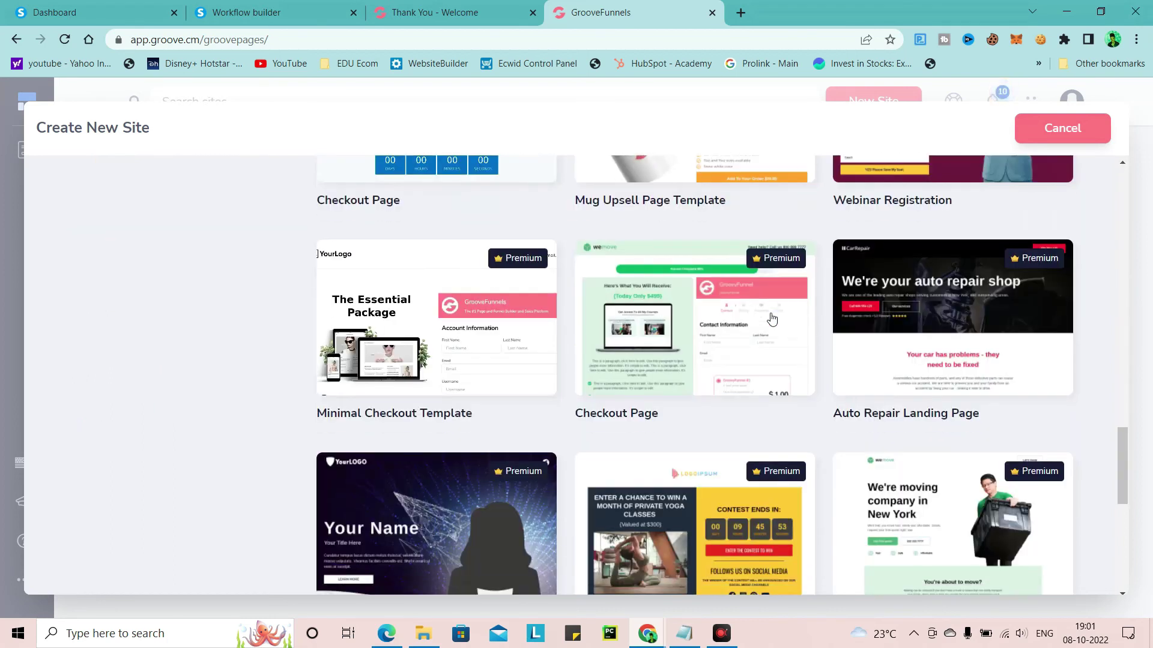
pyautogui.scroll(-7, 772, 318)
pyautogui.scroll(15, 772, 319)
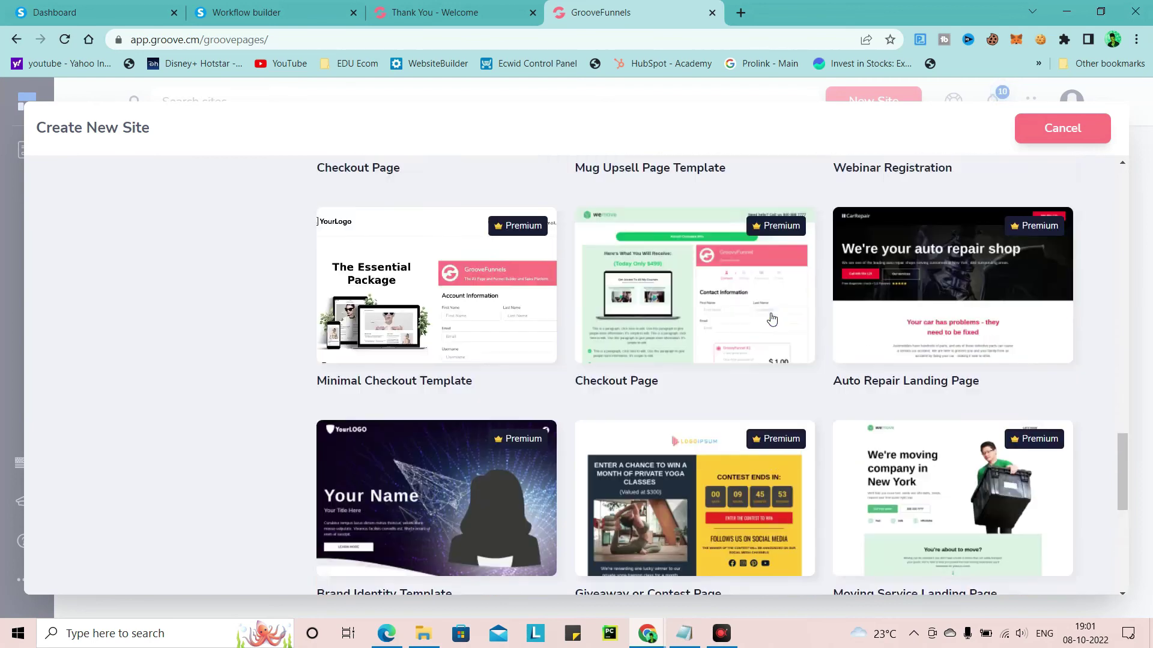
pyautogui.scroll(2, 772, 318)
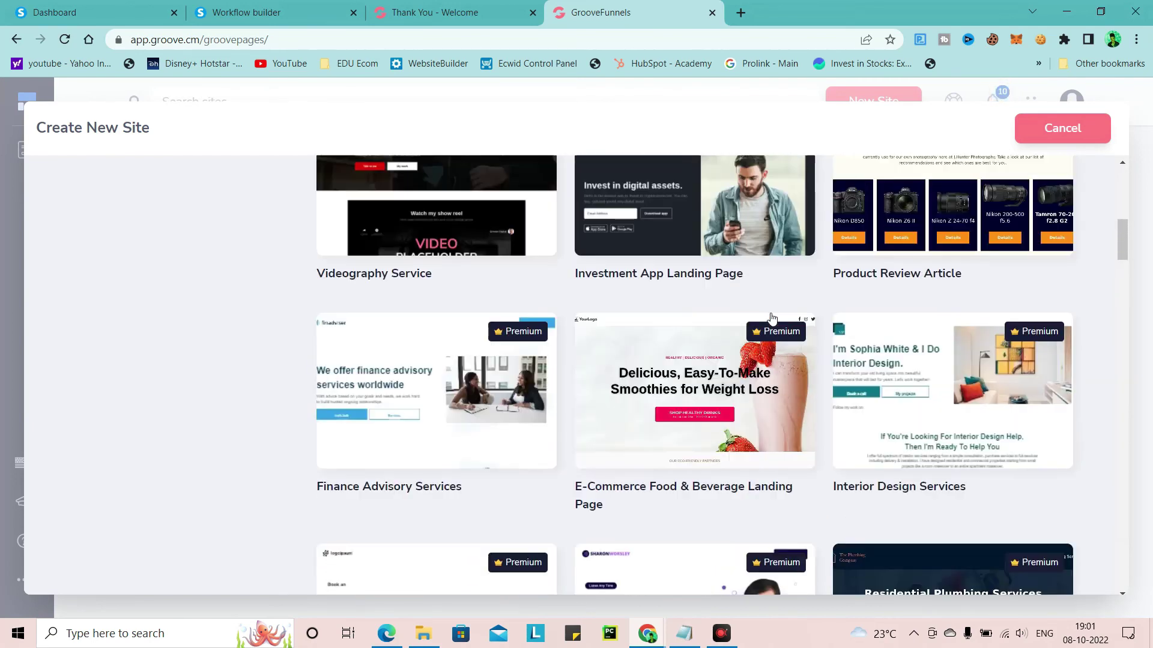
pyautogui.scroll(5, 959, 305)
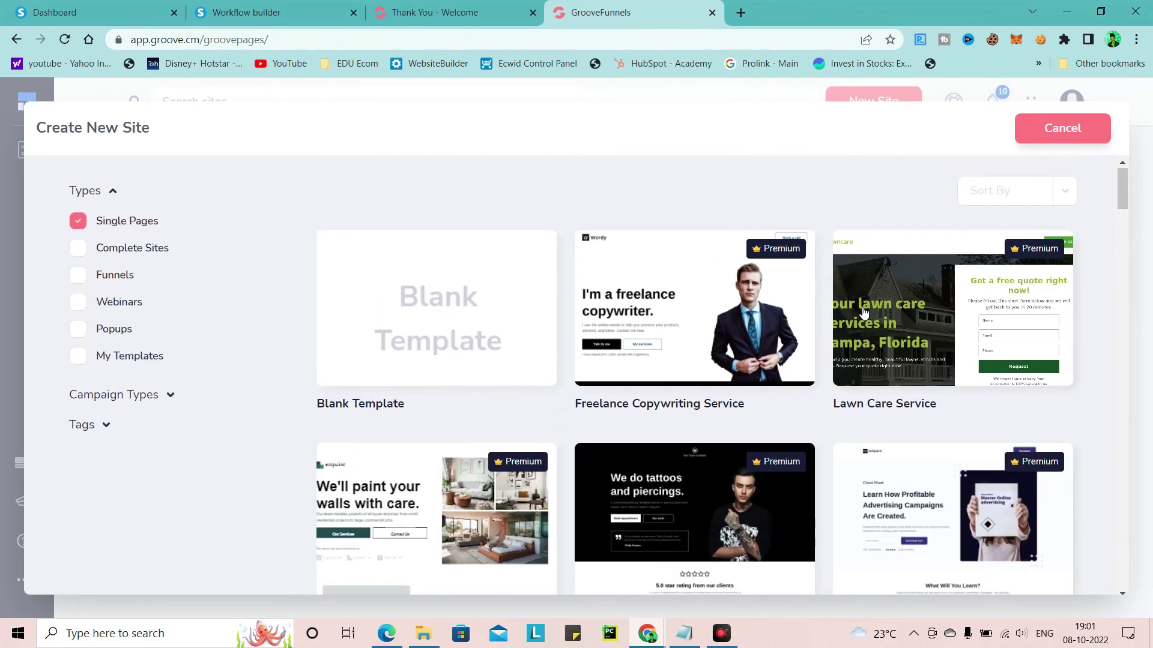
# Filter to Complete Sites, then Funnels, and scroll down to the CBD Sales Funnel template
pyautogui.click(99, 259)
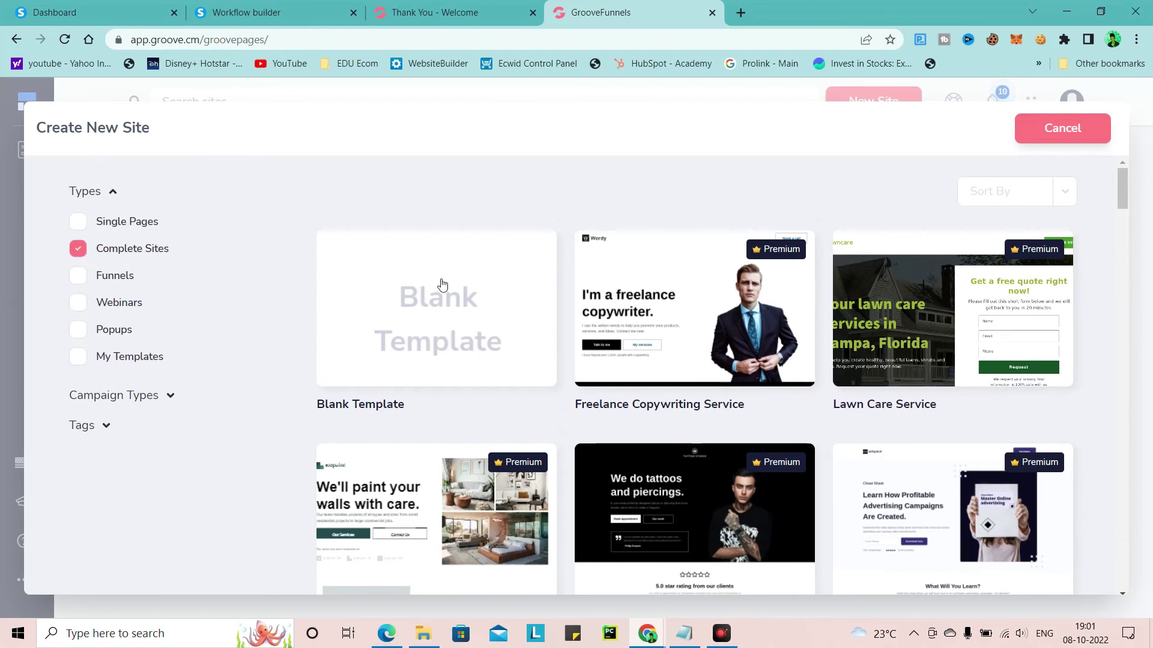
pyautogui.scroll(-3, 572, 359)
pyautogui.scroll(-6, 720, 368)
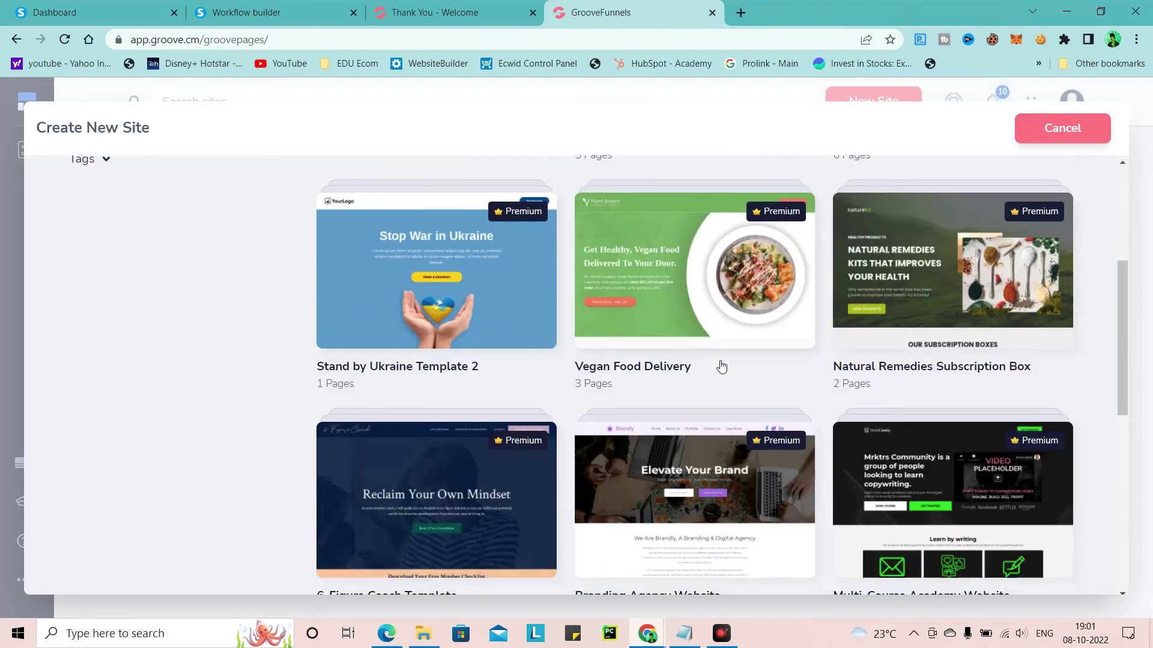
pyautogui.scroll(10, 722, 367)
pyautogui.scroll(-5, 723, 367)
pyautogui.scroll(5, 720, 365)
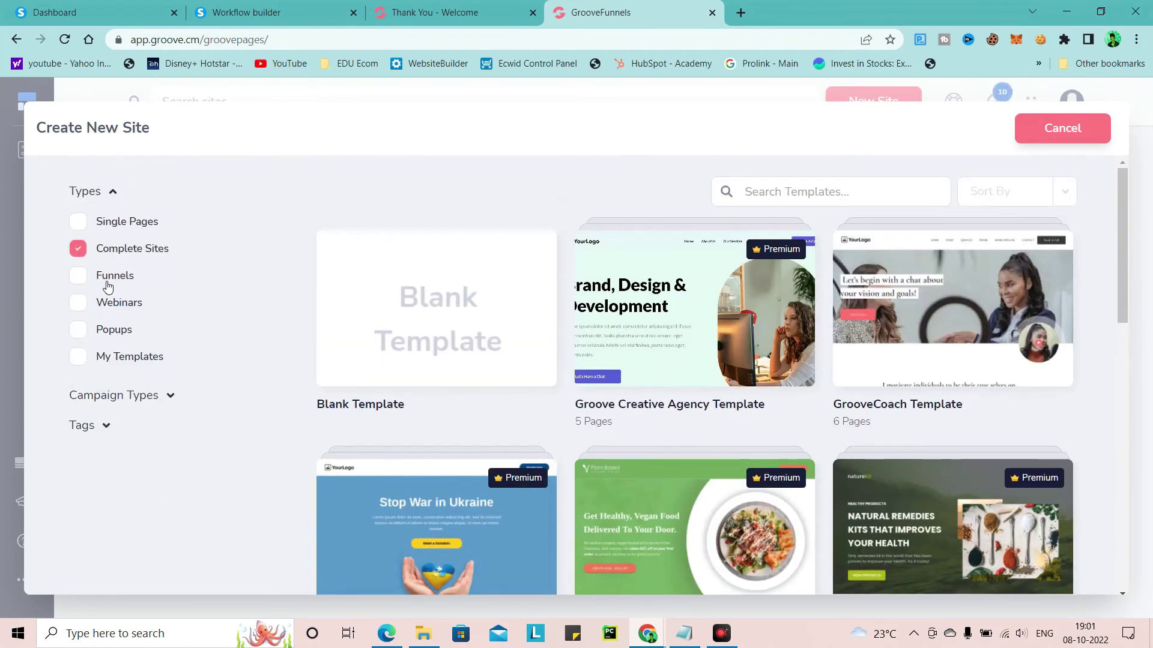
pyautogui.click(109, 285)
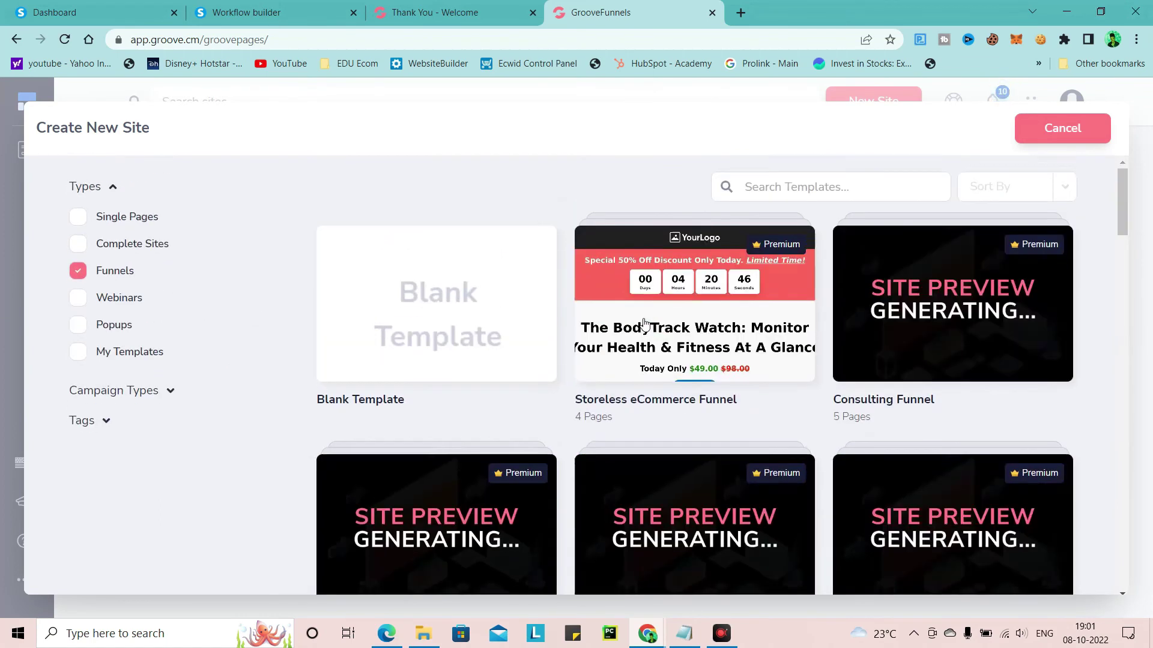
pyautogui.scroll(-9, 729, 329)
pyautogui.scroll(-20, 720, 324)
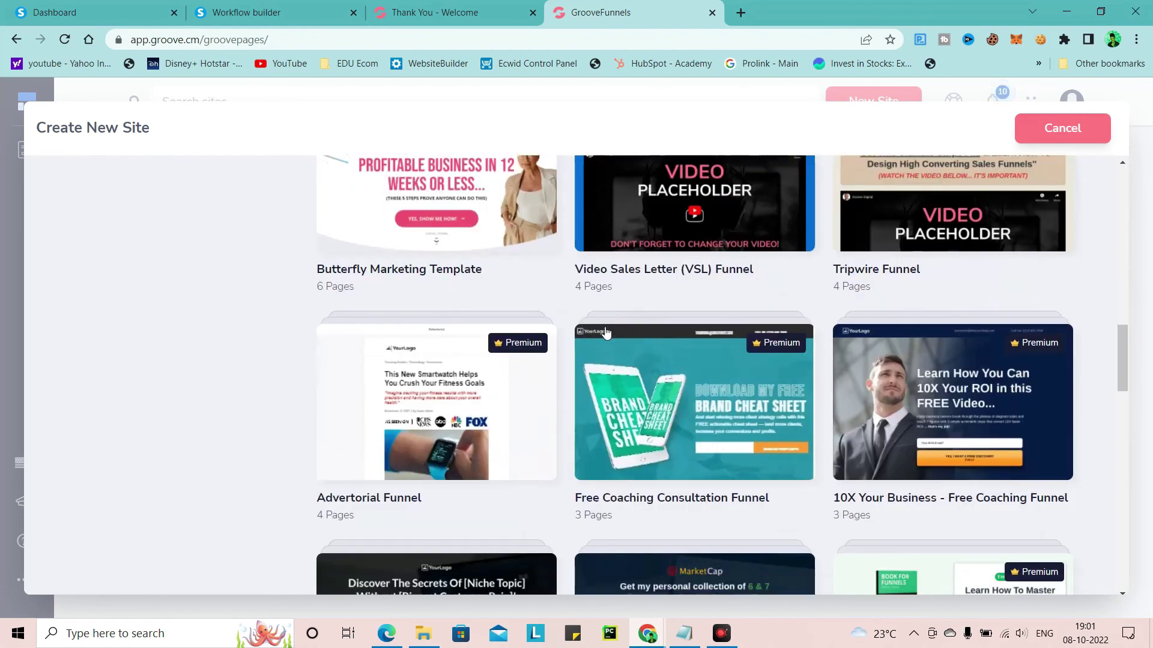
pyautogui.scroll(-5, 606, 333)
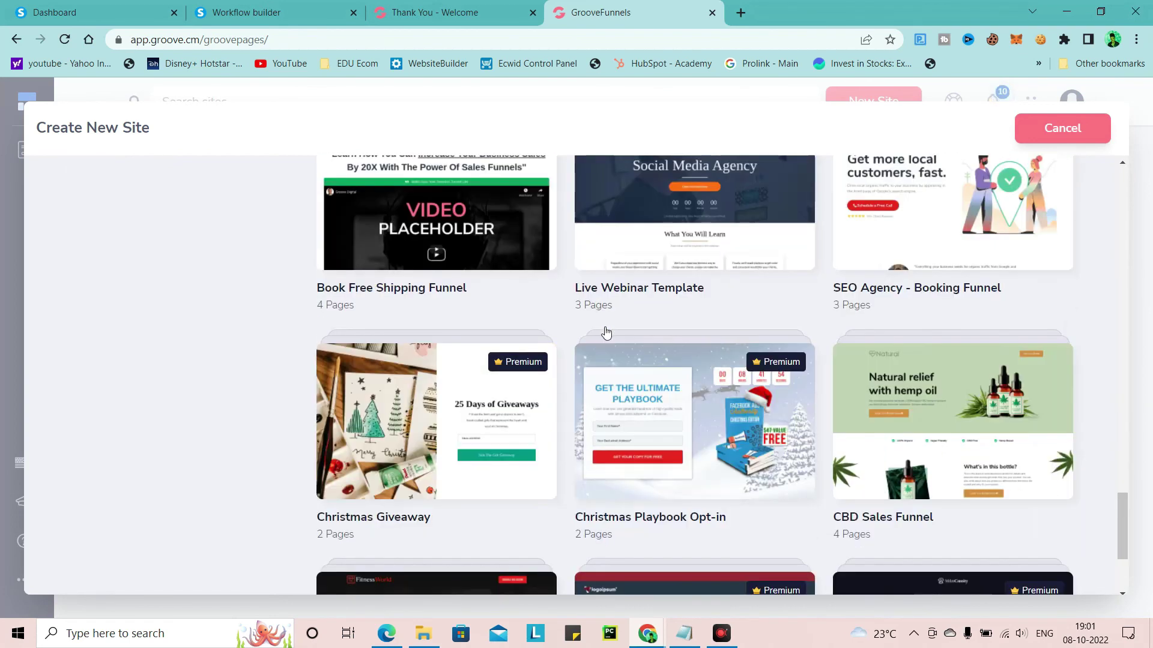
# Import the full CBD Sales Funnel template as a site named 'Book Funnel' and start building
pyautogui.click(970, 439)
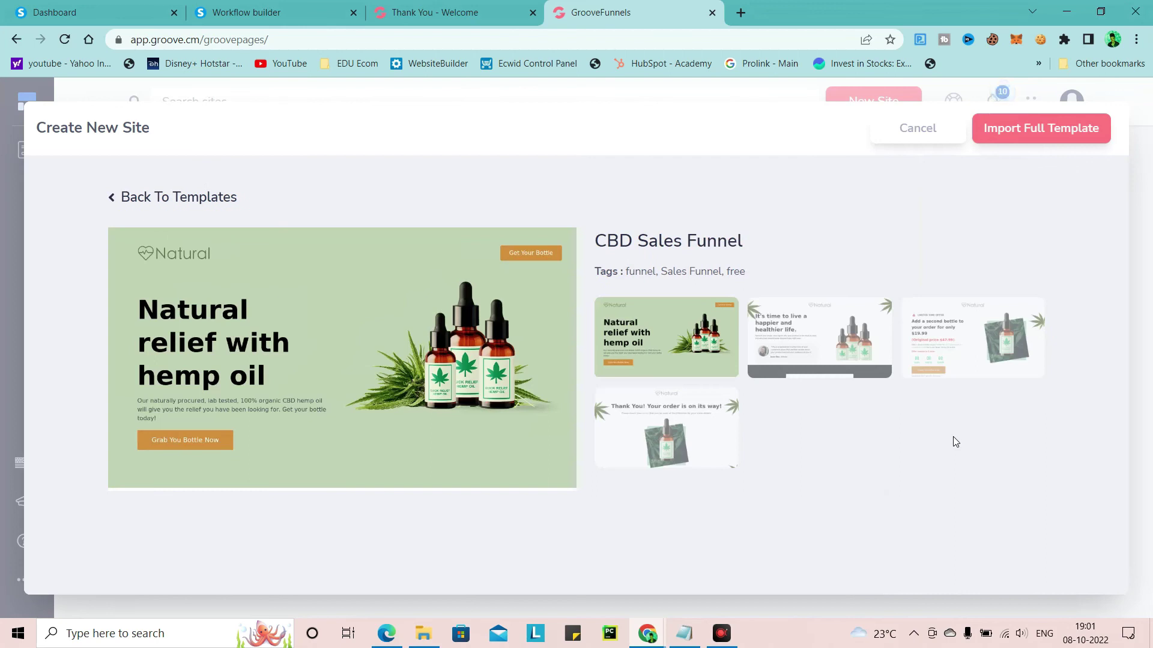
pyautogui.click(1043, 130)
pyautogui.click(412, 359)
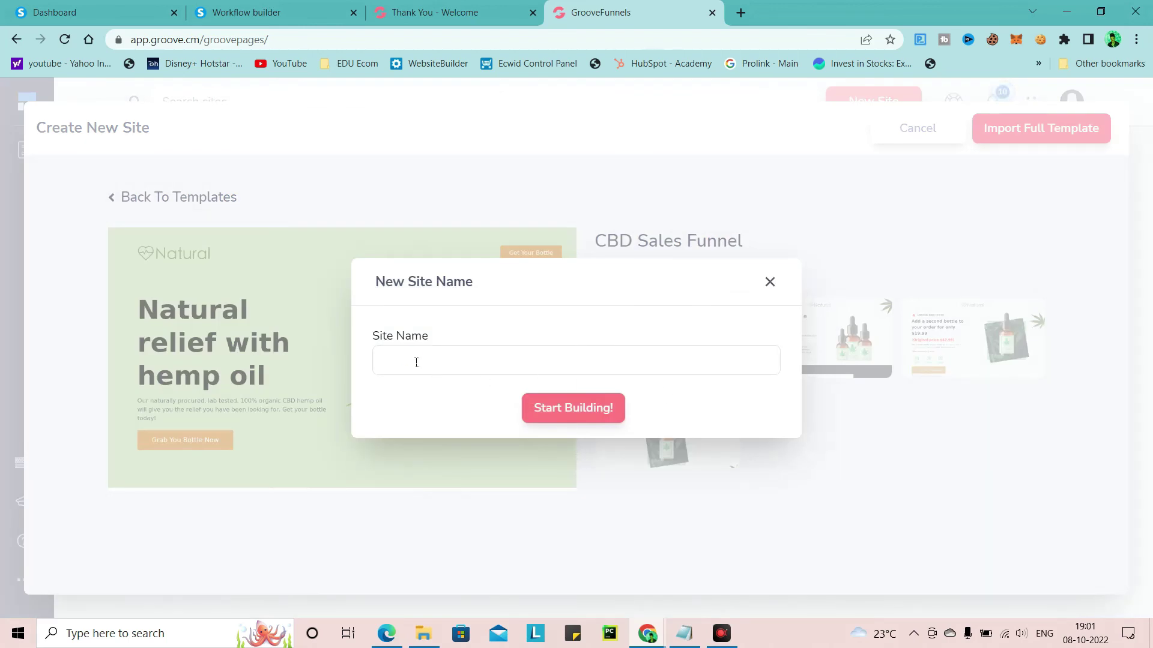
pyautogui.write('Book Funnel')
pyautogui.click(527, 409)
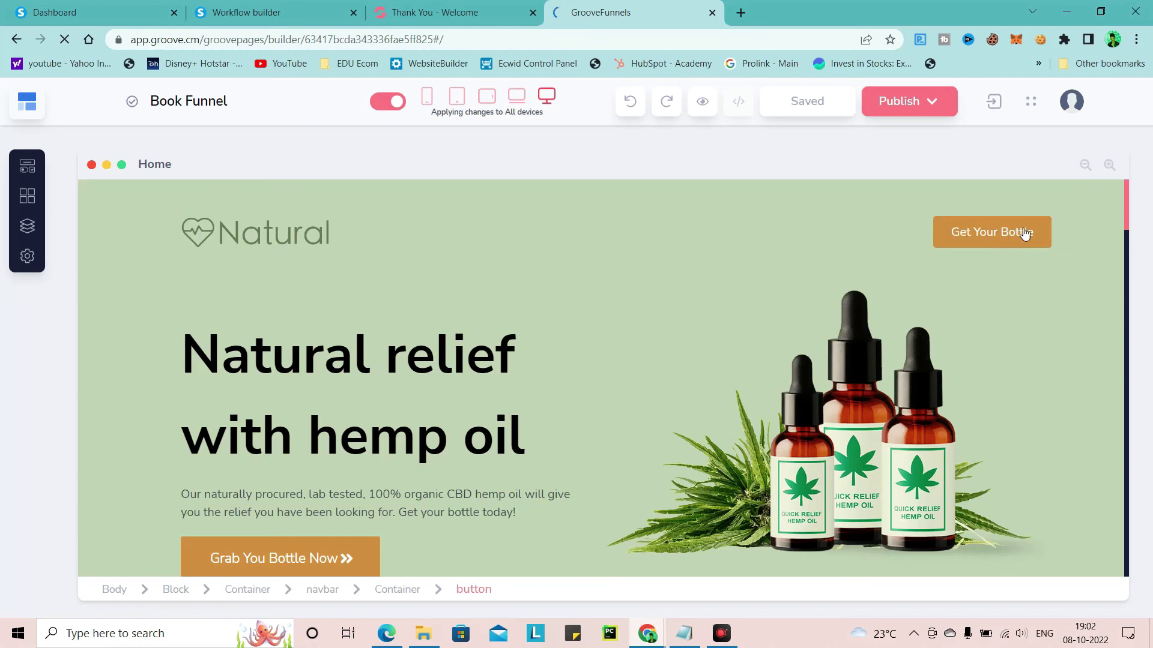
# Delete the Natural logo from the home page navbar
pyautogui.click(281, 241)
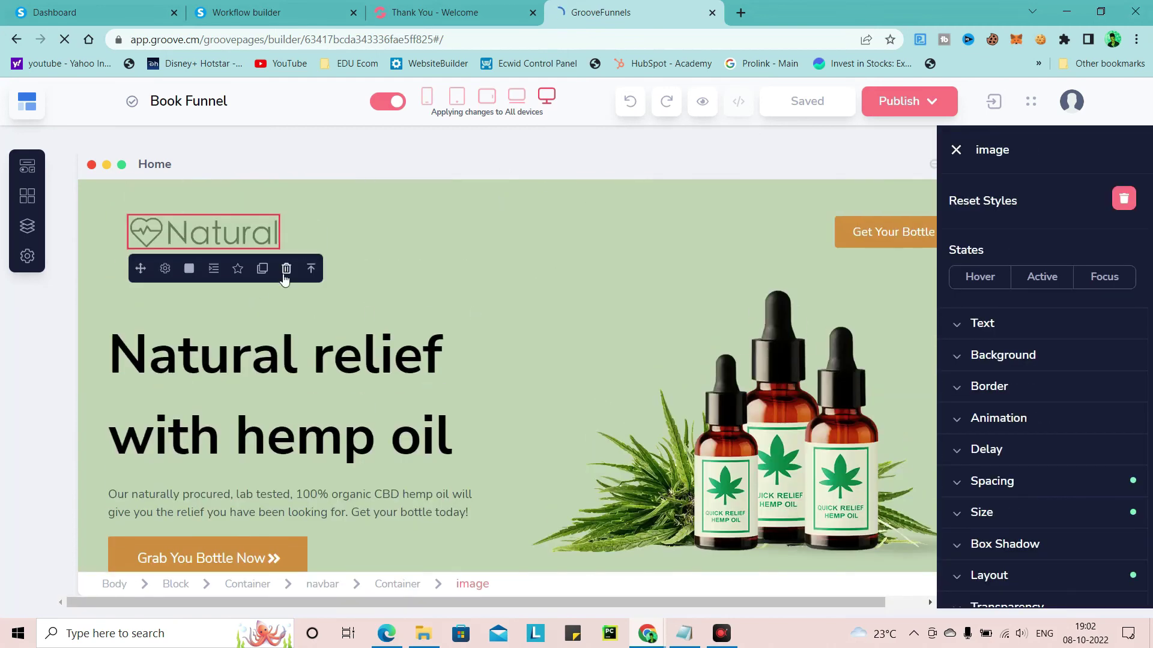
pyautogui.click(286, 270)
pyautogui.click(647, 366)
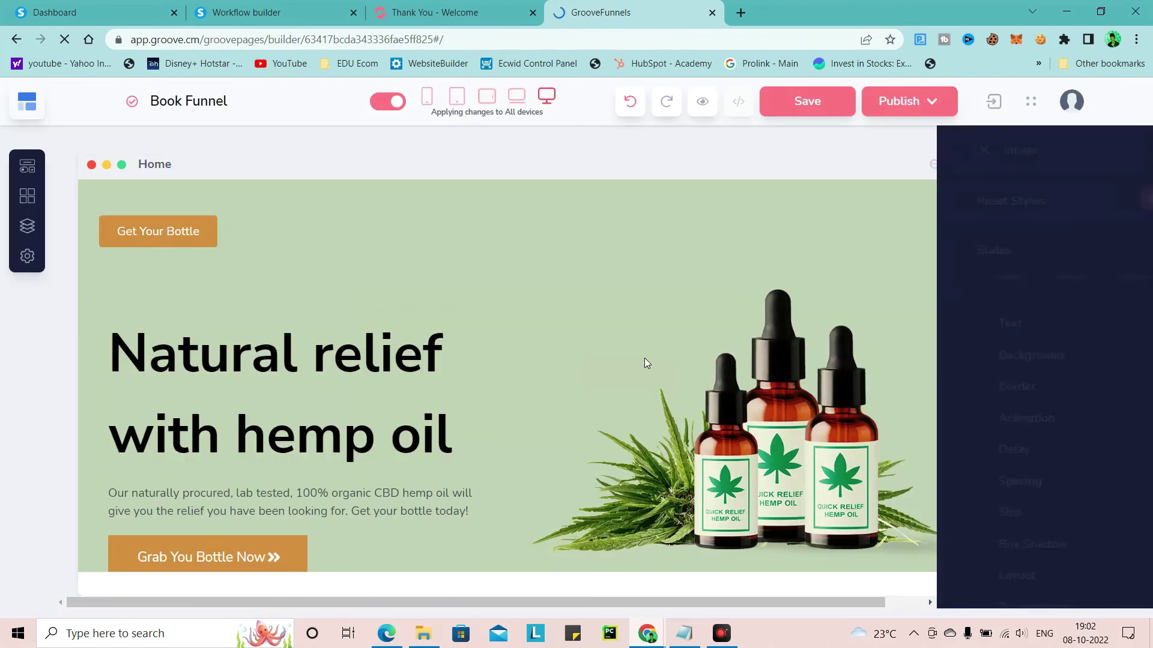
# Move the Get Your Bottle button to the left side of the navbar
pyautogui.click(222, 232)
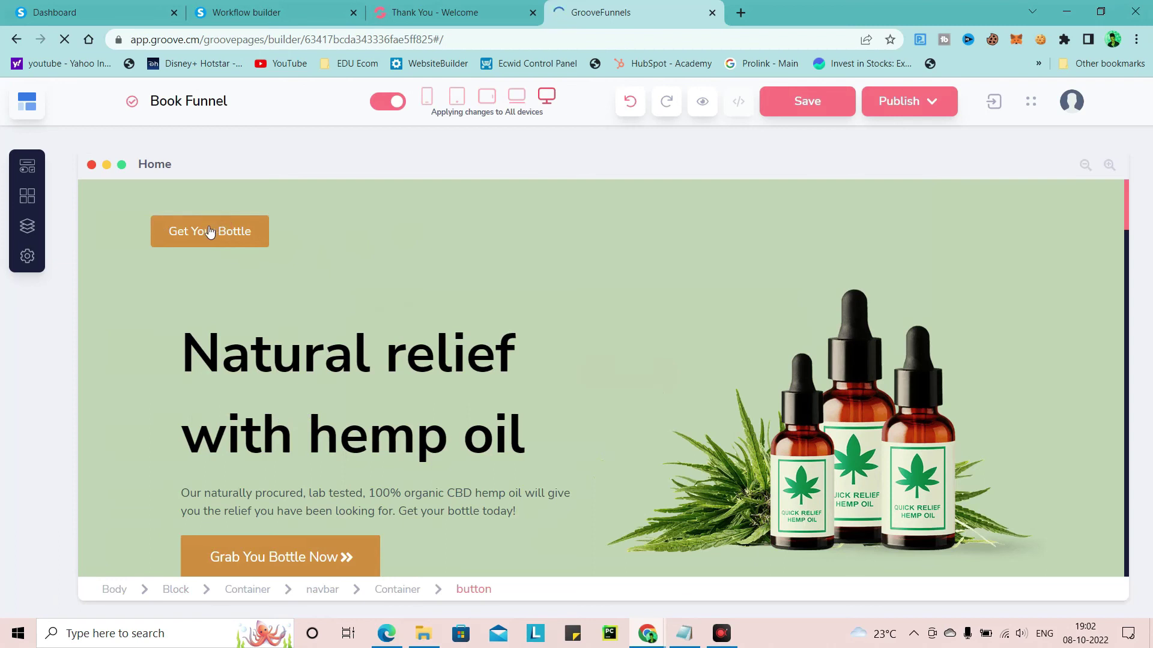
pyautogui.click(186, 240)
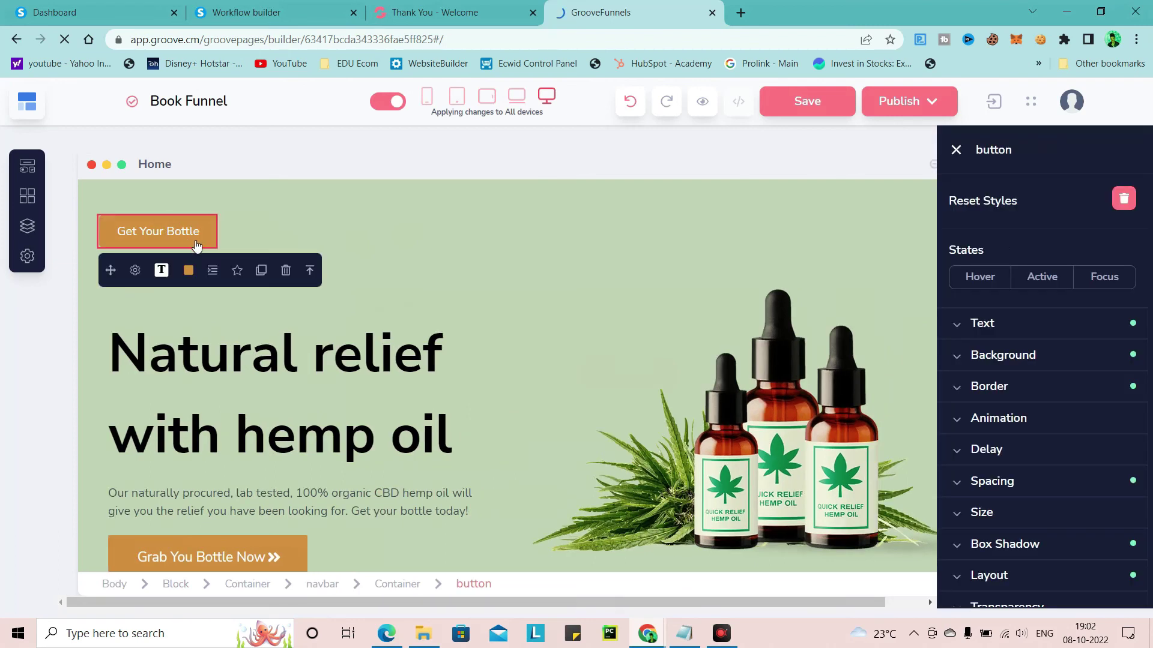
pyautogui.moveTo(114, 272); pyautogui.dragTo(722, 257)
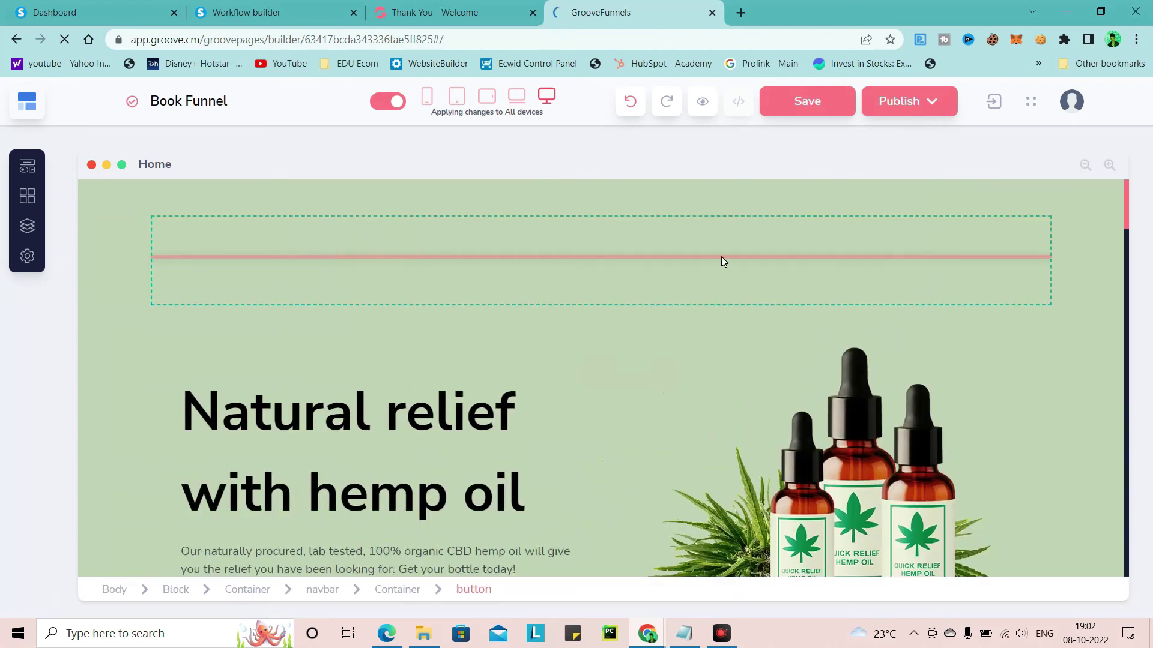
pyautogui.moveTo(920, 267); pyautogui.dragTo(250, 260)
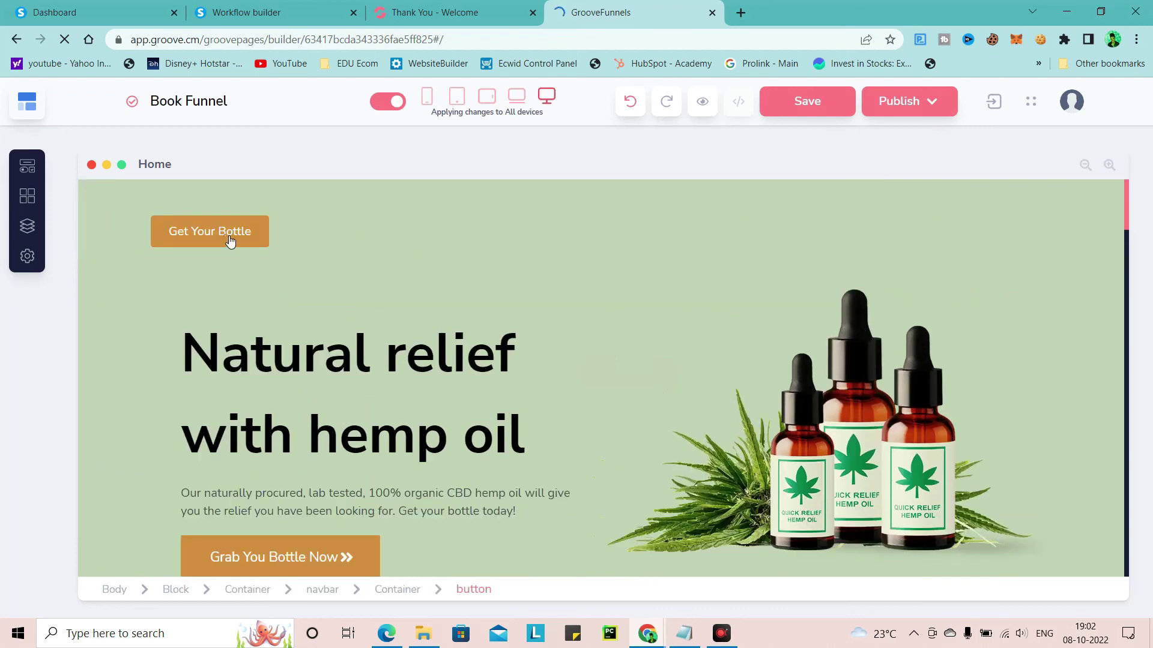
pyautogui.click(161, 245)
pyautogui.moveTo(142, 282); pyautogui.dragTo(188, 232)
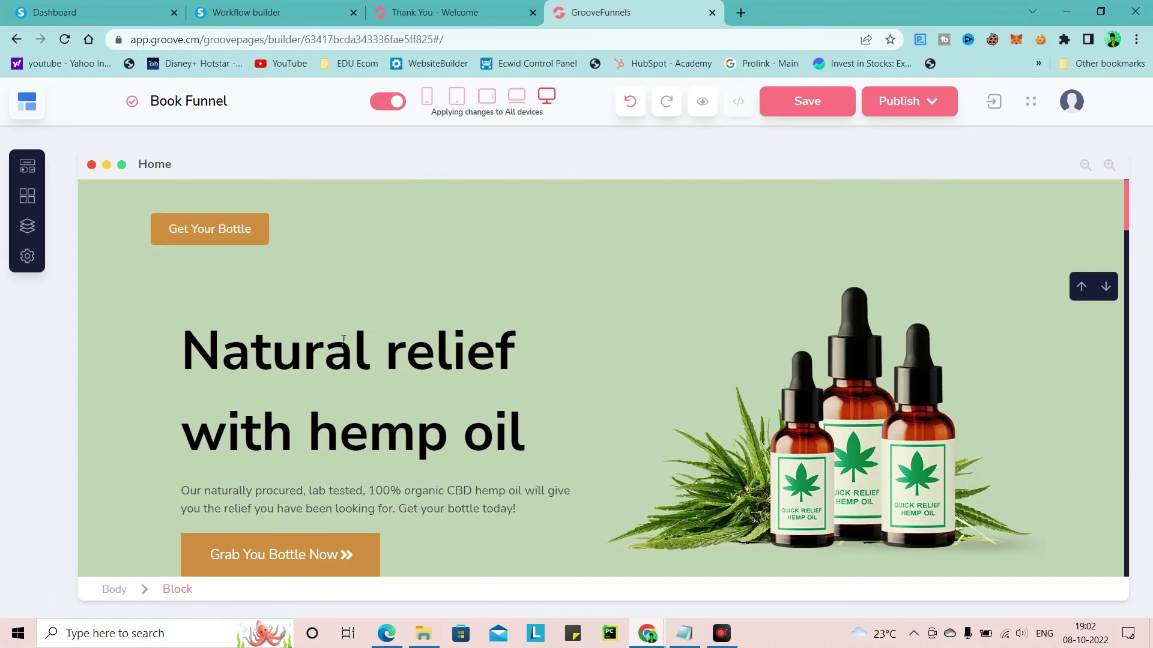
# Select the hemp-oil bottle image and view its Active-state style settings
pyautogui.click(828, 403)
pyautogui.click(809, 416)
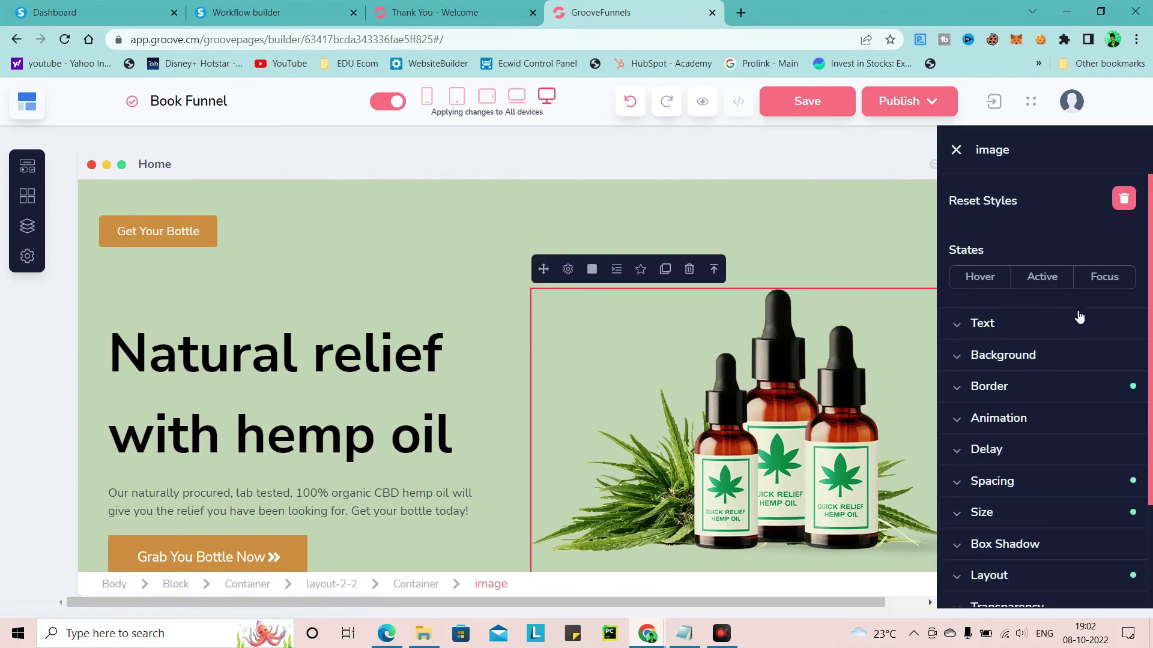
pyautogui.click(1048, 274)
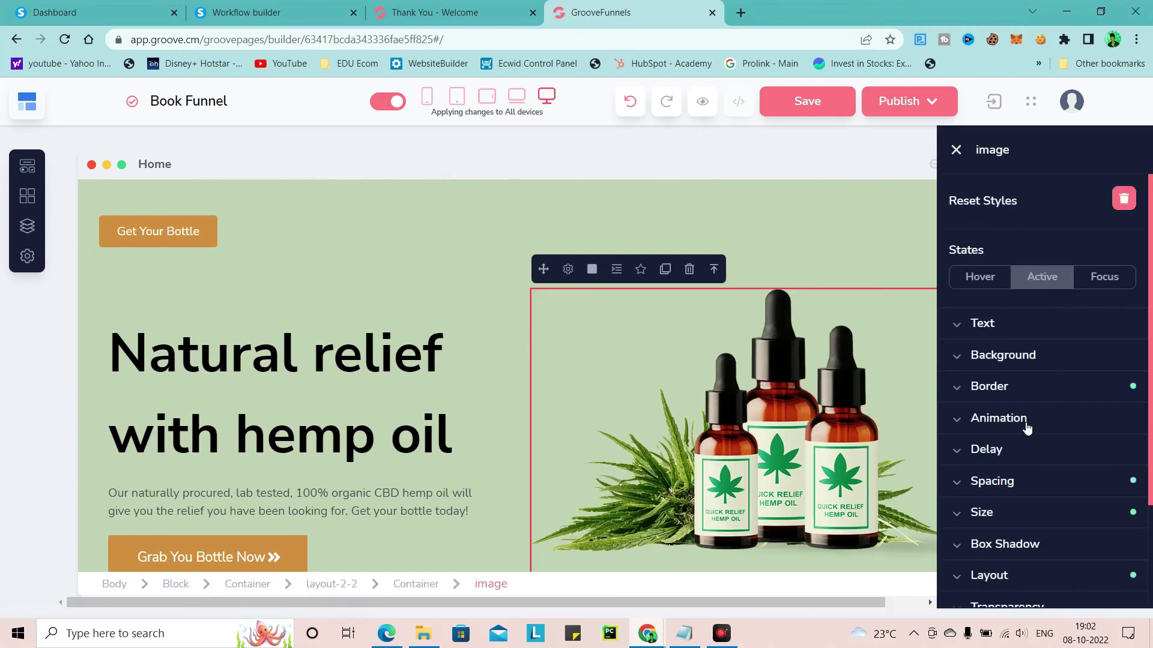
pyautogui.scroll(-2, 1113, 250)
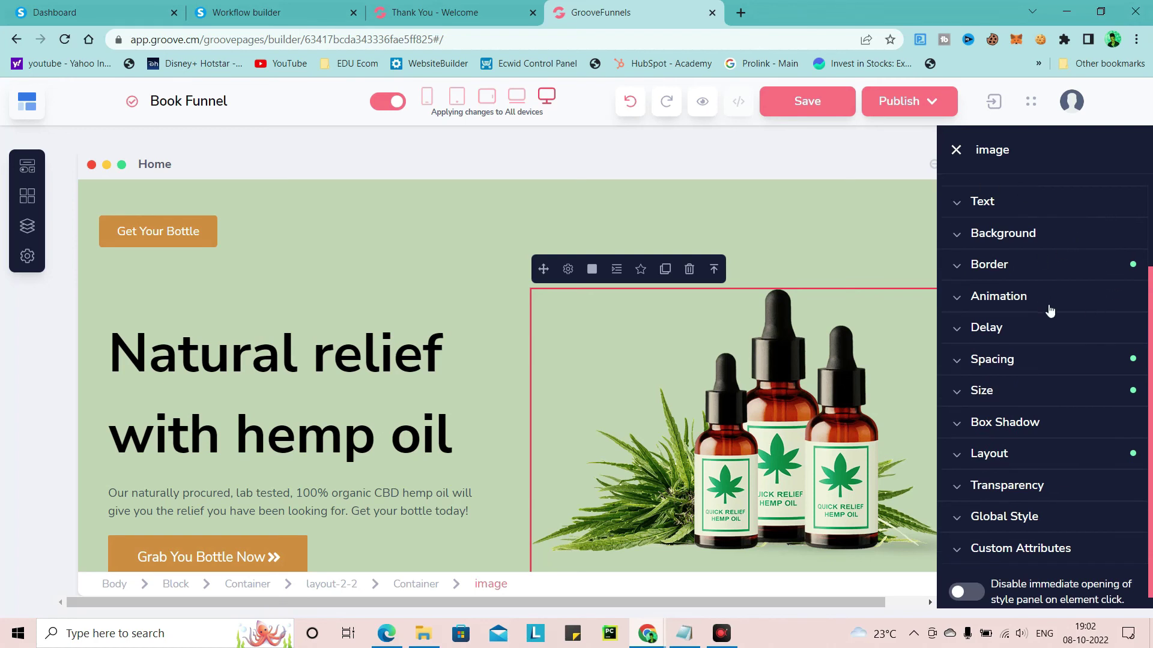
pyautogui.scroll(2, 1049, 310)
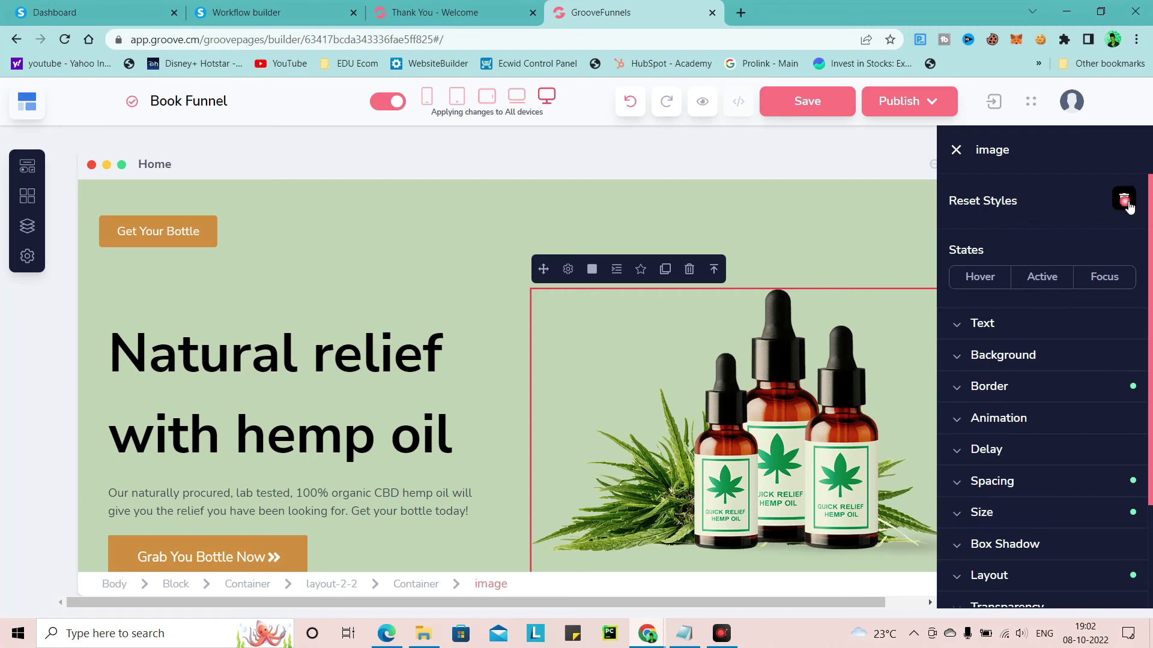
# Delete the bottle image and its leftover empty container, confirming the deletion
pyautogui.click(689, 269)
pyautogui.click(666, 270)
pyautogui.click(639, 374)
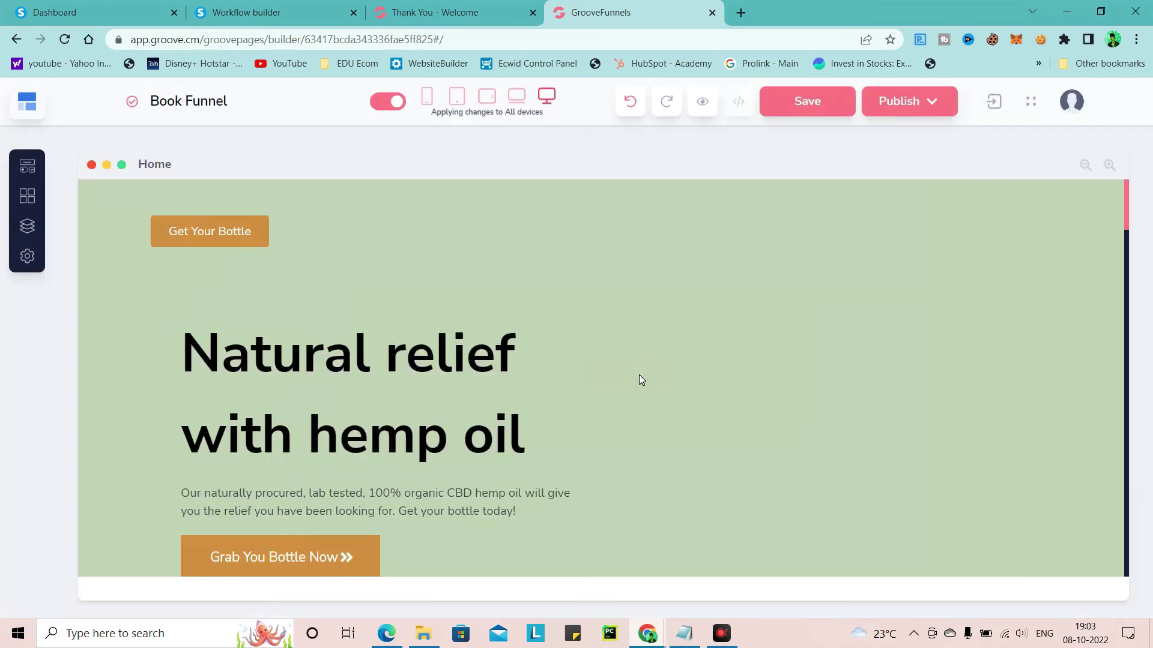
pyautogui.scroll(-5, 618, 342)
pyautogui.scroll(5, 776, 324)
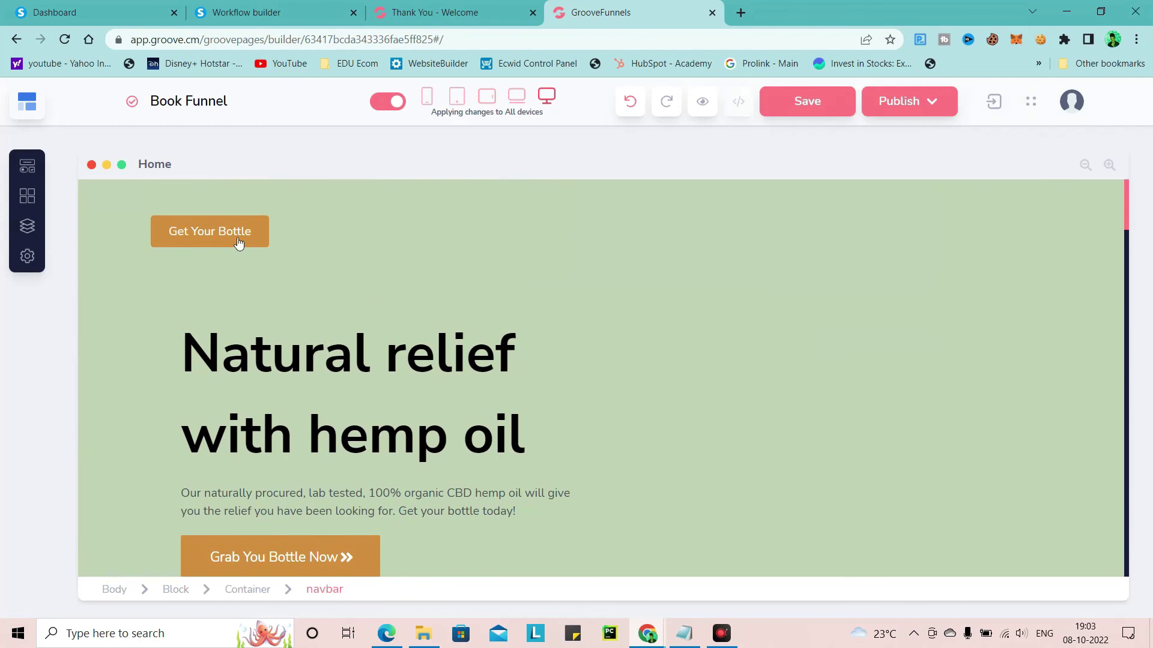